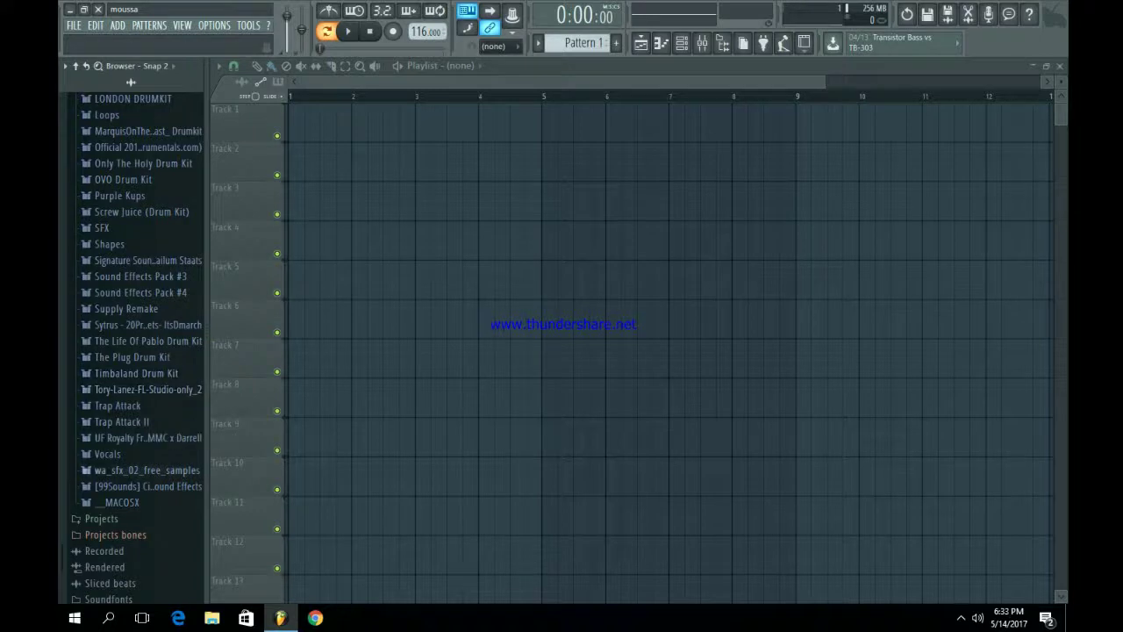
- Place the Gone (1) sample from Only The Holy Drum Kit's OTH_Sample Pack at the start of Track 1 and preview it
click(143, 163)
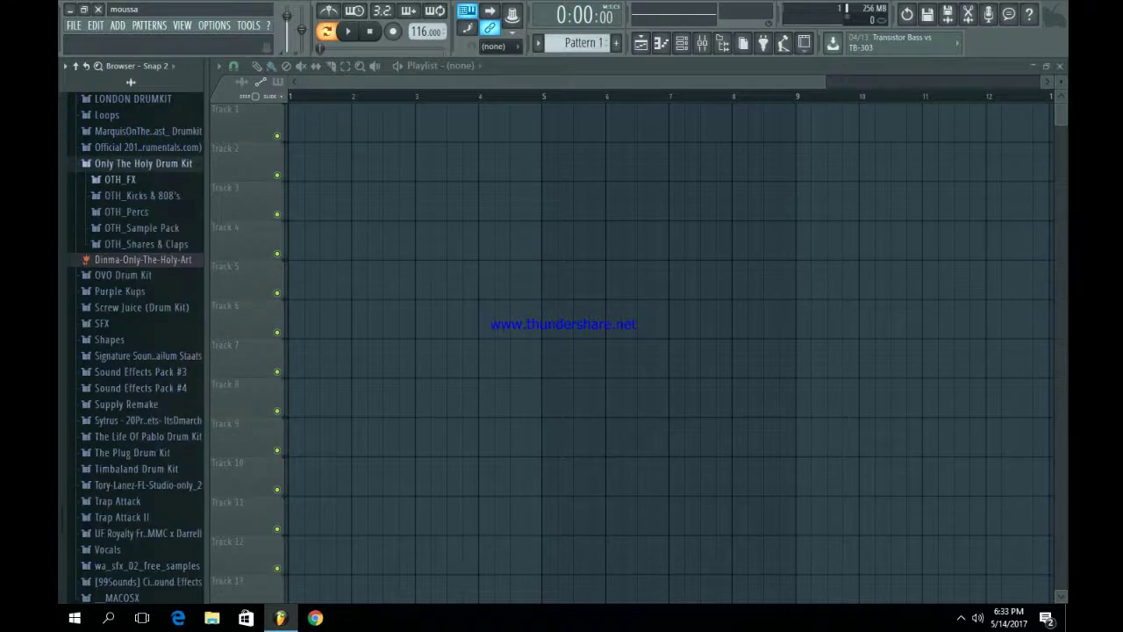
click(142, 228)
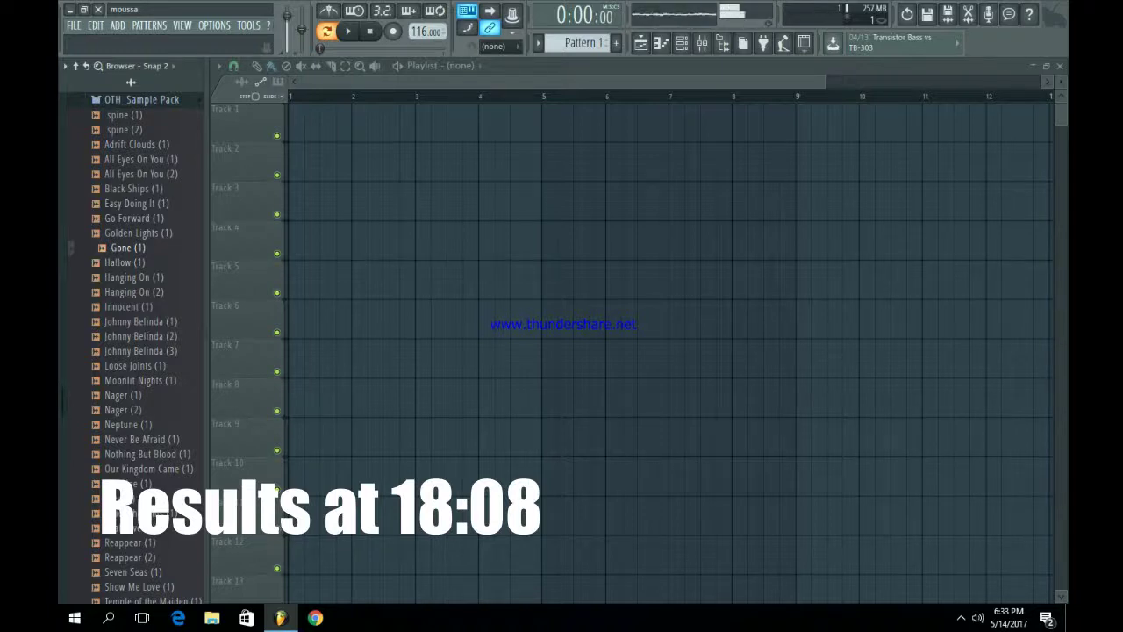
drag(282, 244, 294, 118)
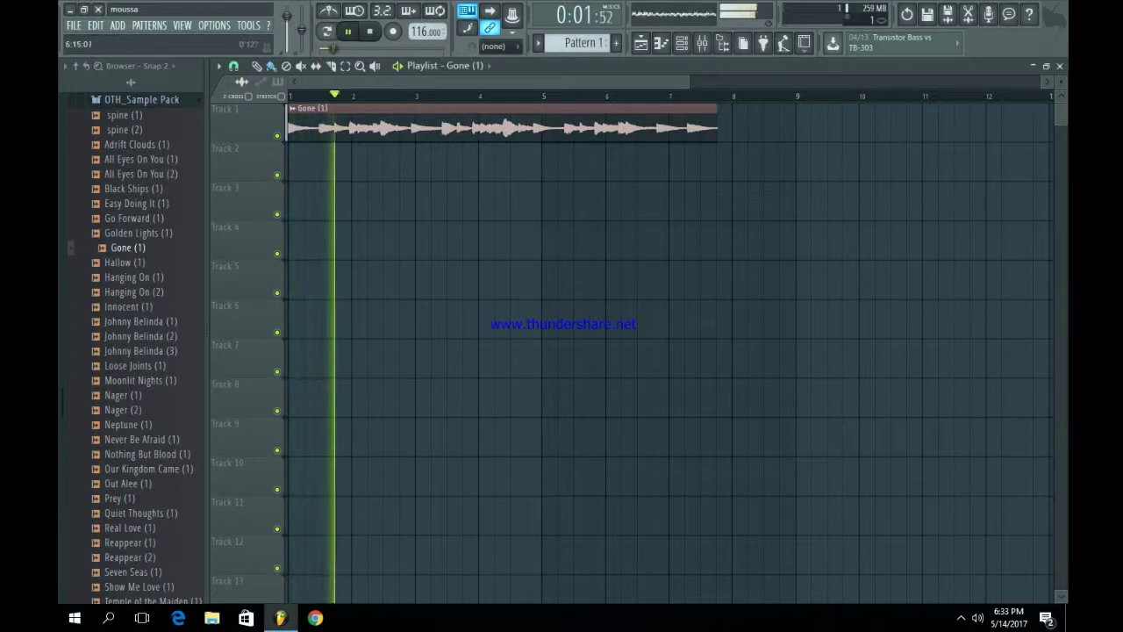
scroll(667, 351, down, 2)
key(space)
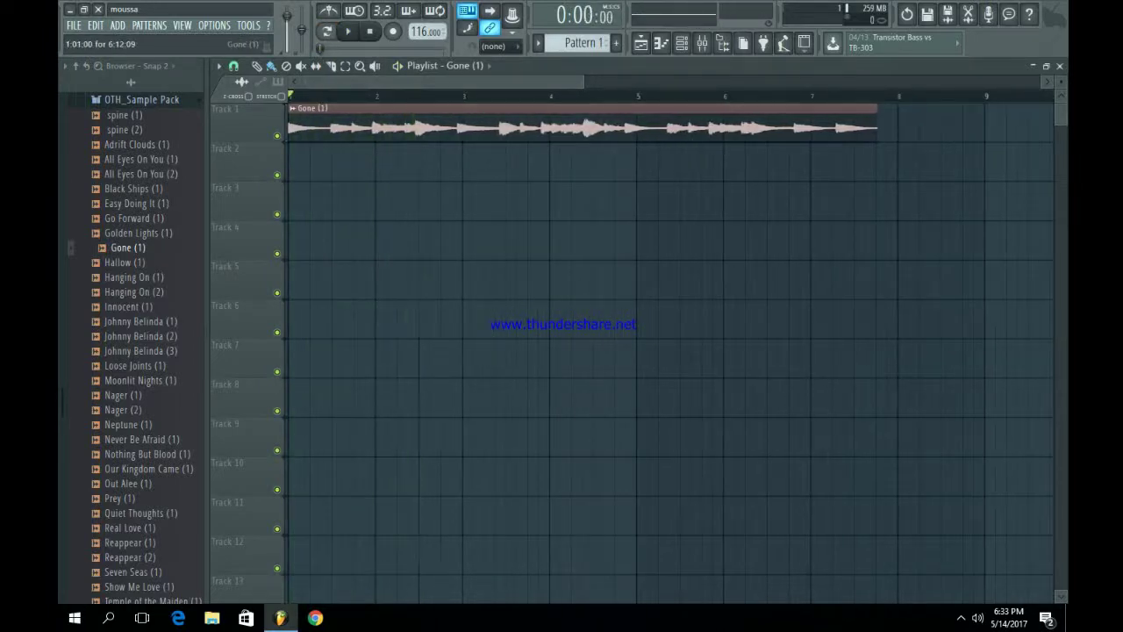
- Try time-stretching the Gone (1) clip down to four bars and play it back
drag(598, 316, 599, 338)
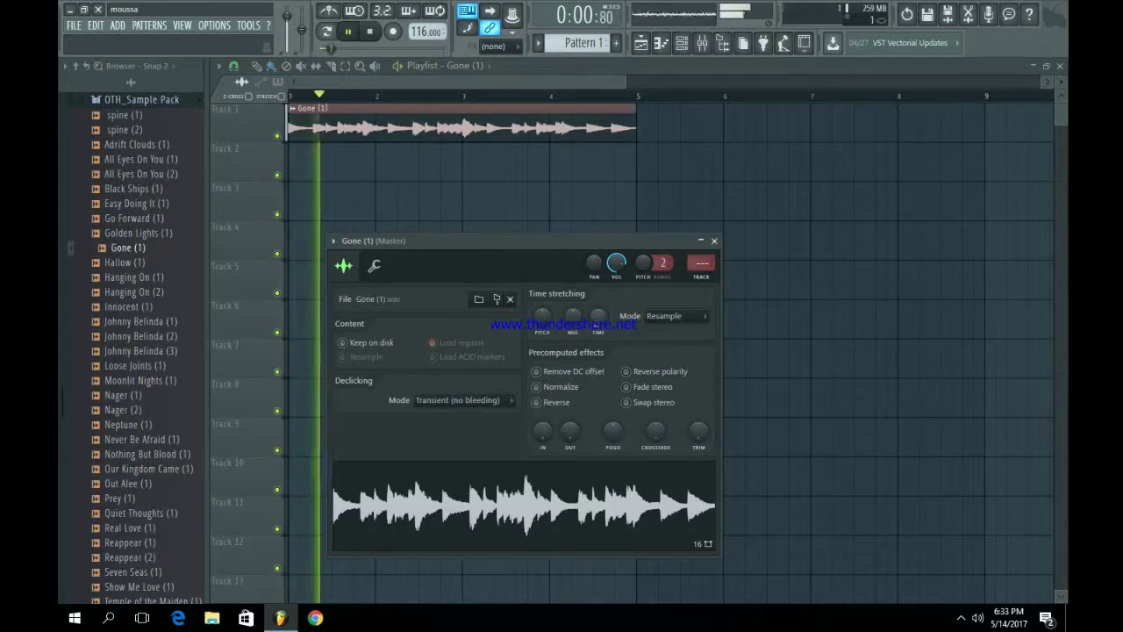
right_click(598, 317)
click(570, 331)
key(space)
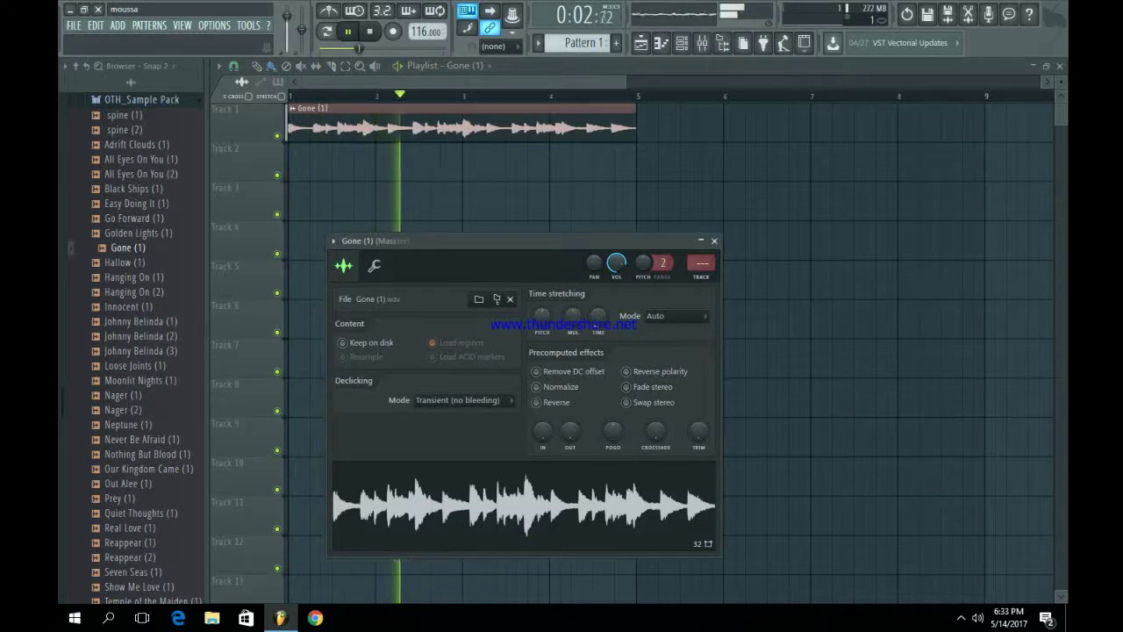
- Reset the Gone (1) clip's time stretching to its original length with the Resample mode
click(658, 315)
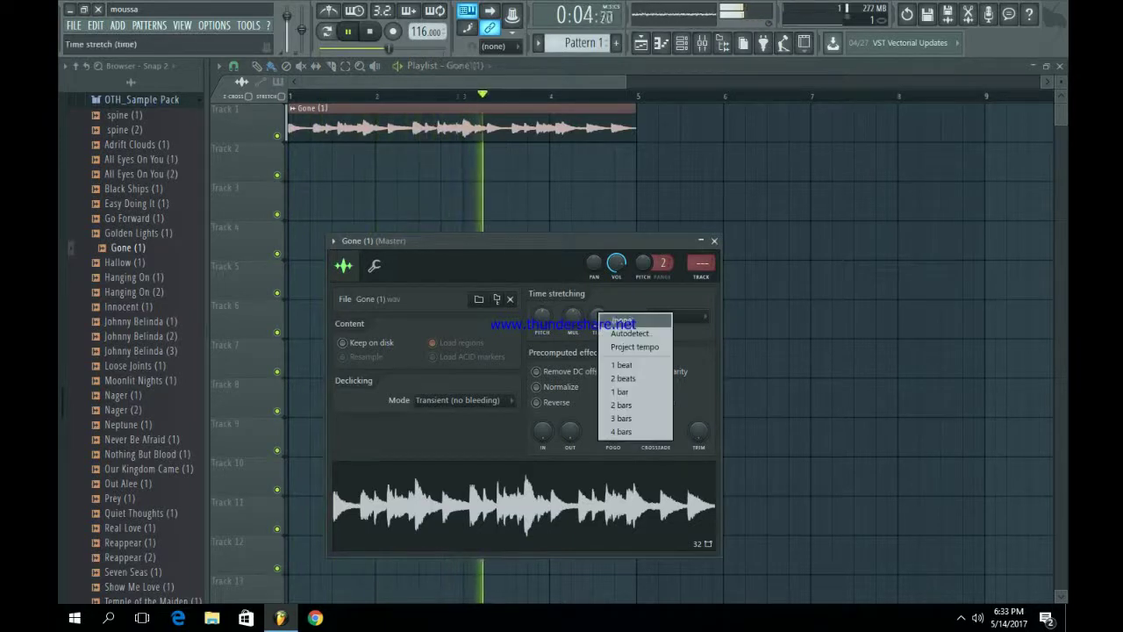
click(624, 369)
click(658, 315)
click(660, 333)
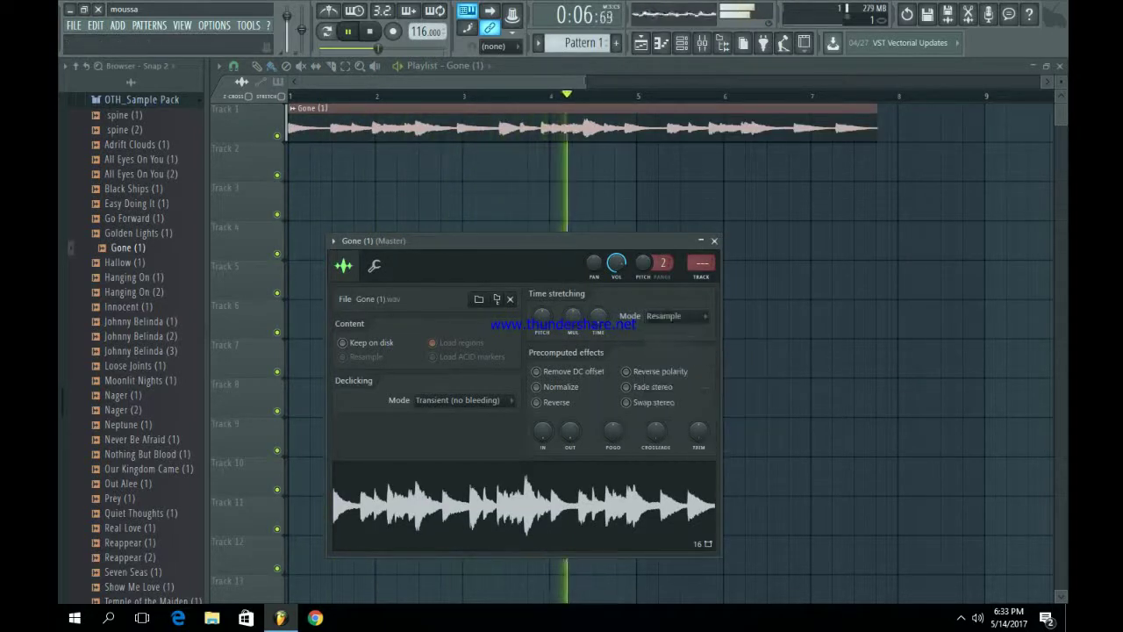
click(714, 241)
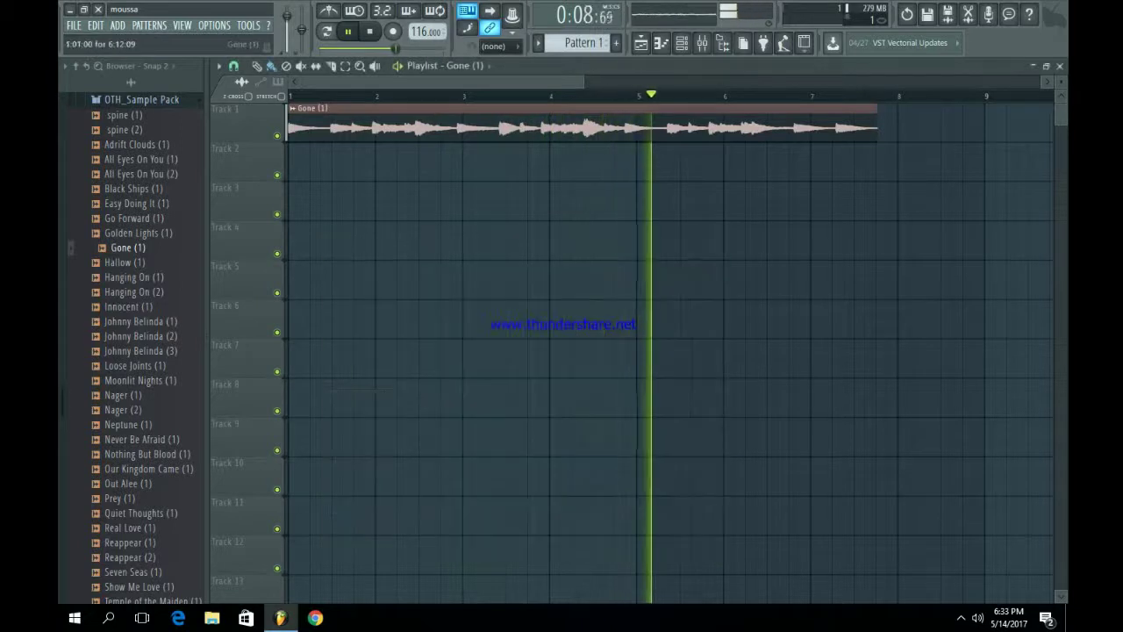
- Time-stretch the Gone (1) clip to eight bars and play it back
scroll(781, 264, up, 2)
scroll(781, 263, up, 1)
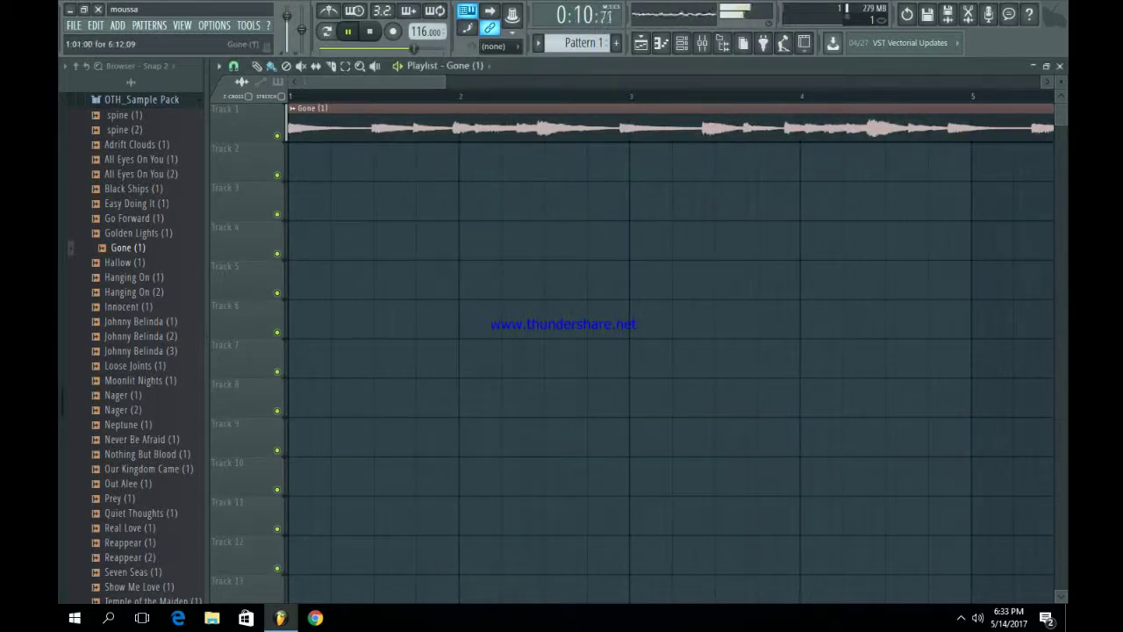
key(space)
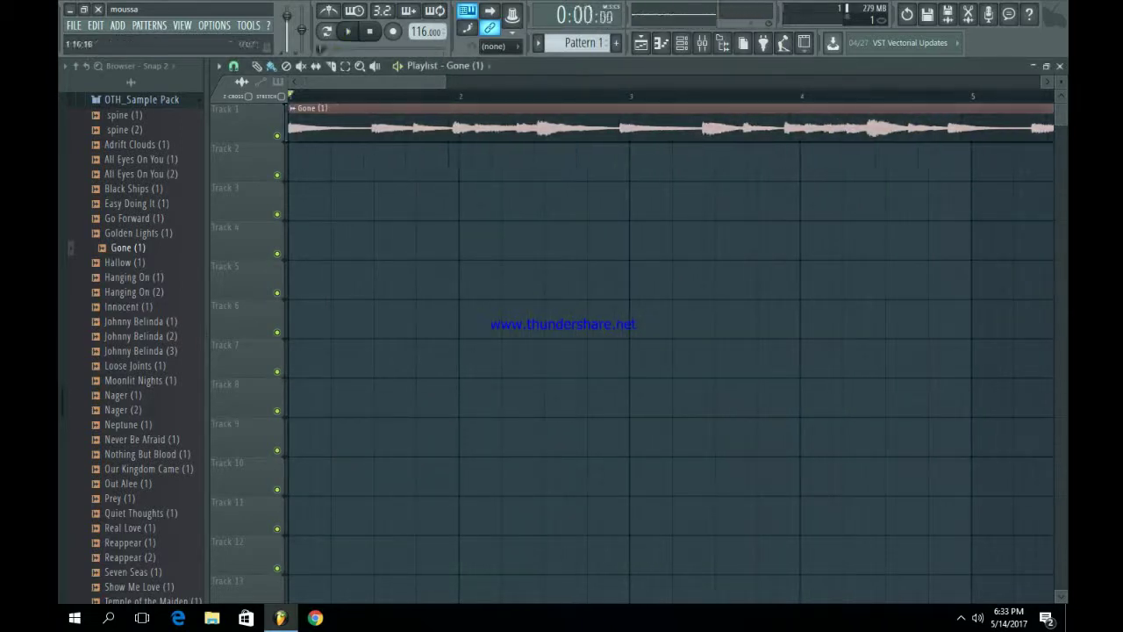
scroll(615, 263, down, 2)
scroll(351, 263, up, 2)
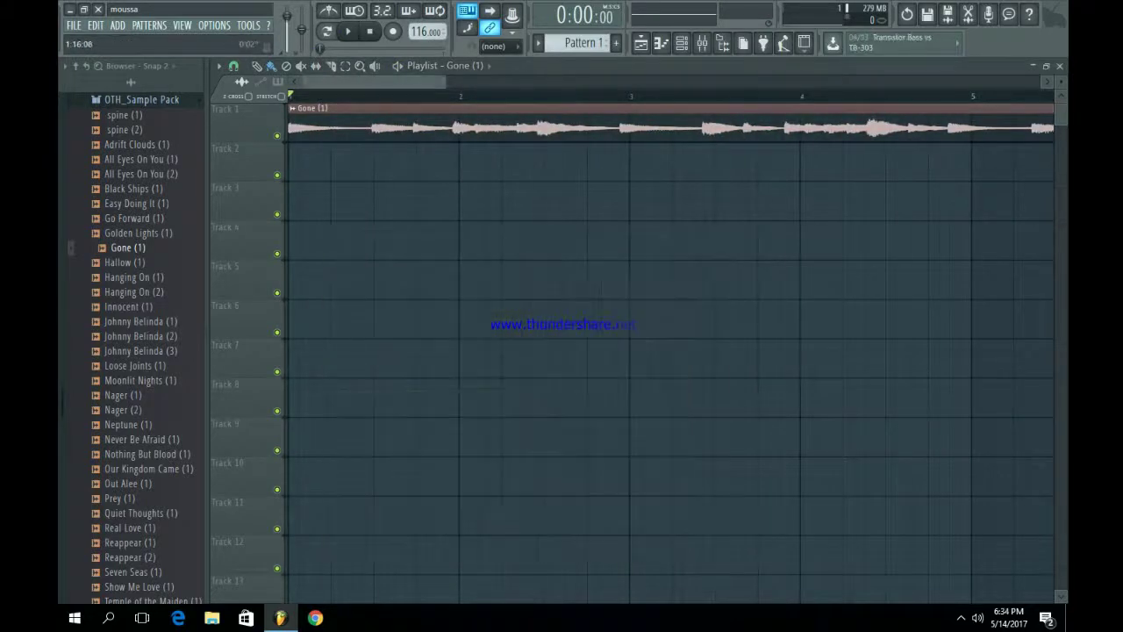
scroll(614, 264, down, 3)
double_click(526, 127)
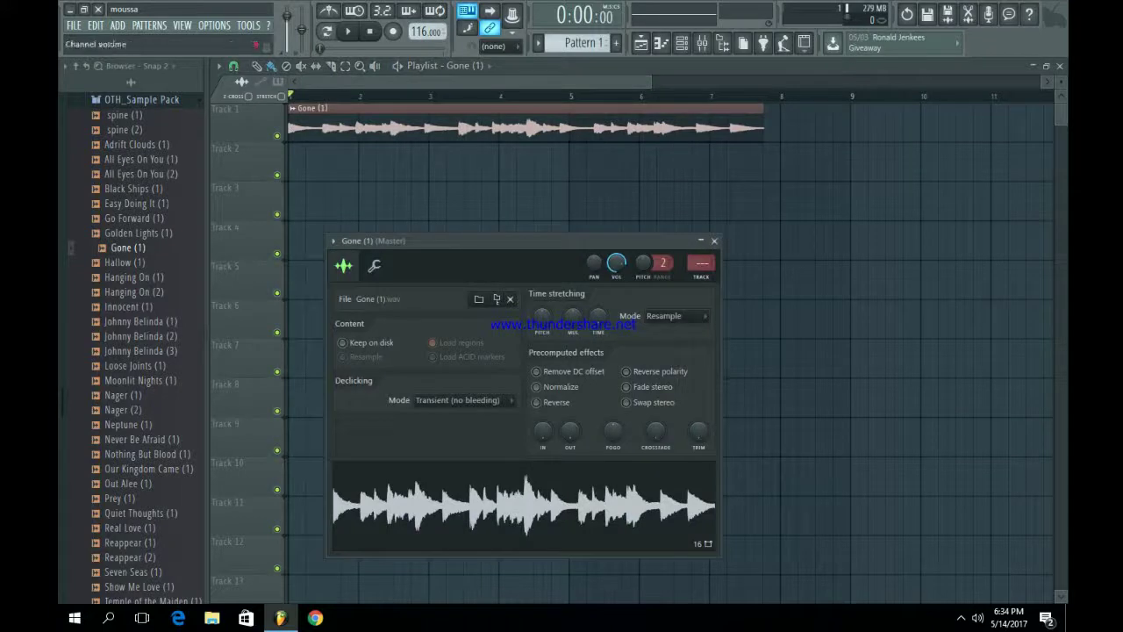
drag(598, 315, 598, 299)
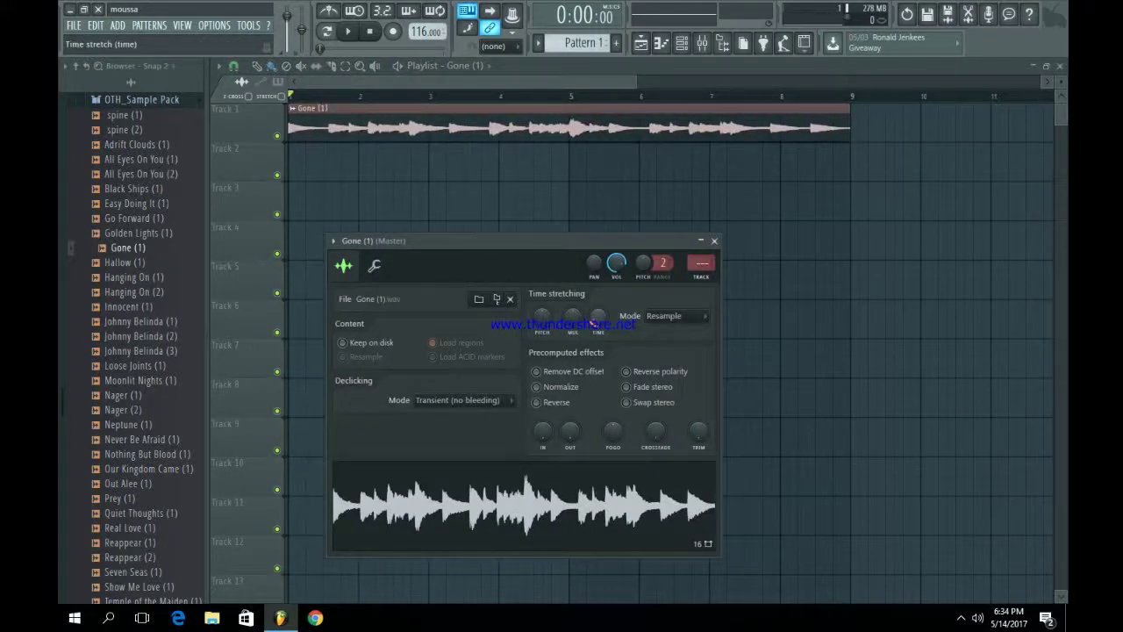
right_click(597, 320)
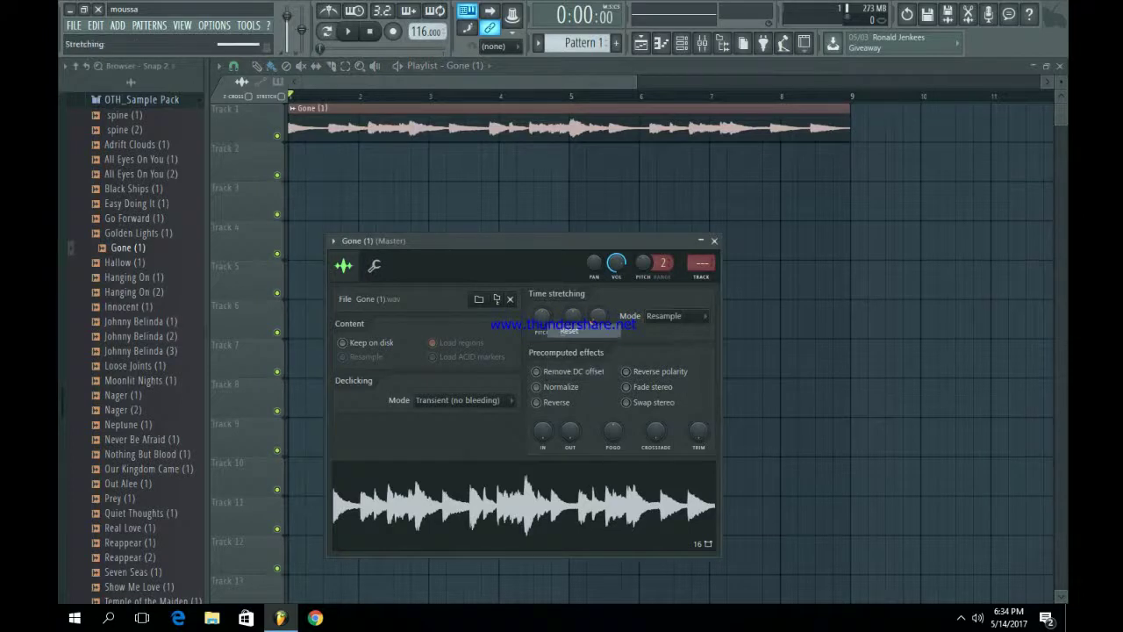
click(566, 328)
click(713, 240)
key(space)
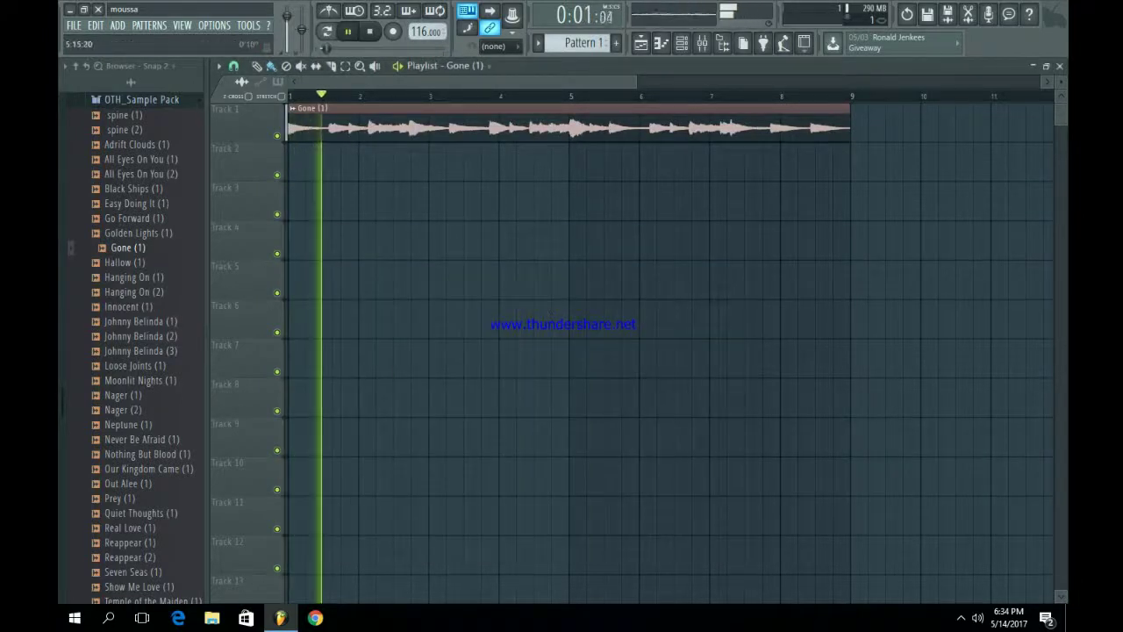
- Fit the Gone (1) clip to the project tempo using 102 BPM as its original tempo in Auto stretch mode
scroll(561, 351, up, 3)
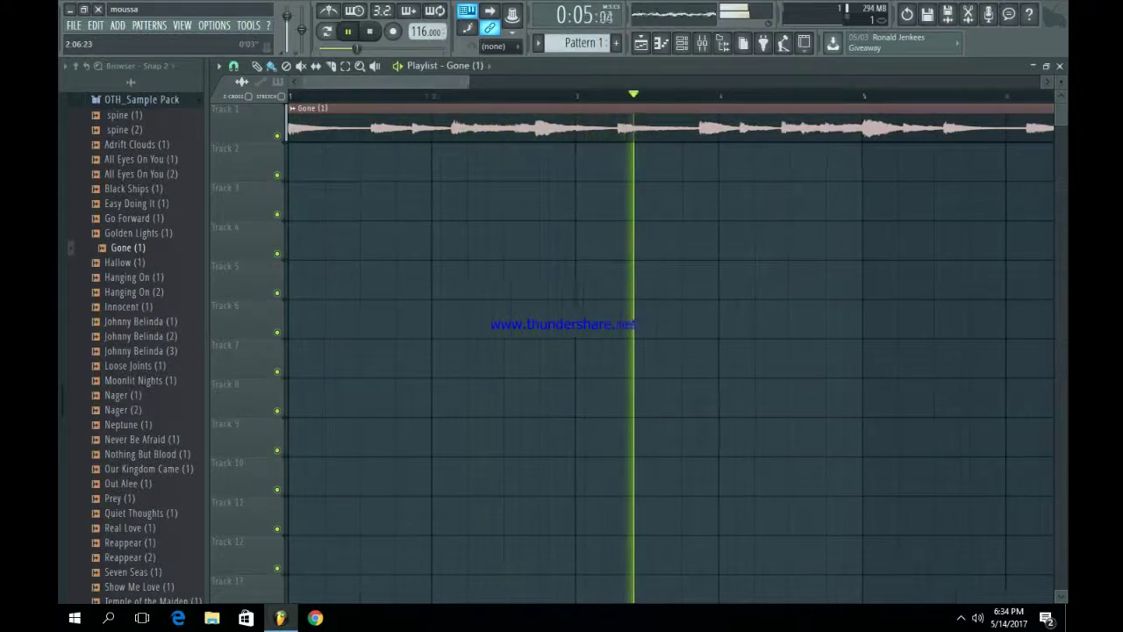
scroll(562, 351, down, 1)
scroll(561, 351, down, 2)
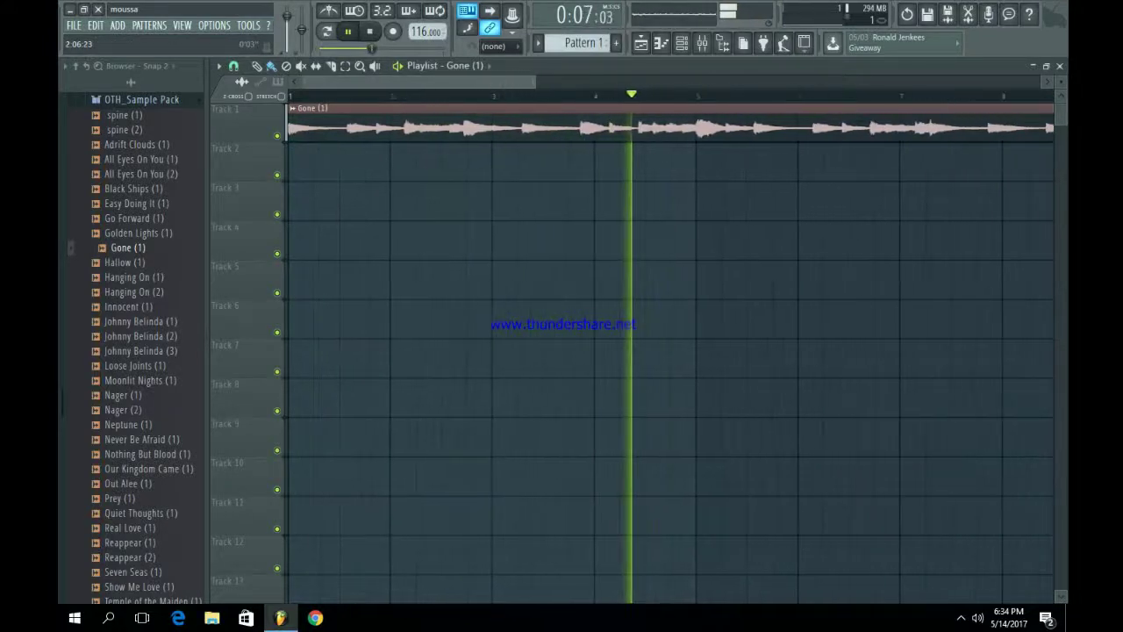
scroll(562, 351, up, 2)
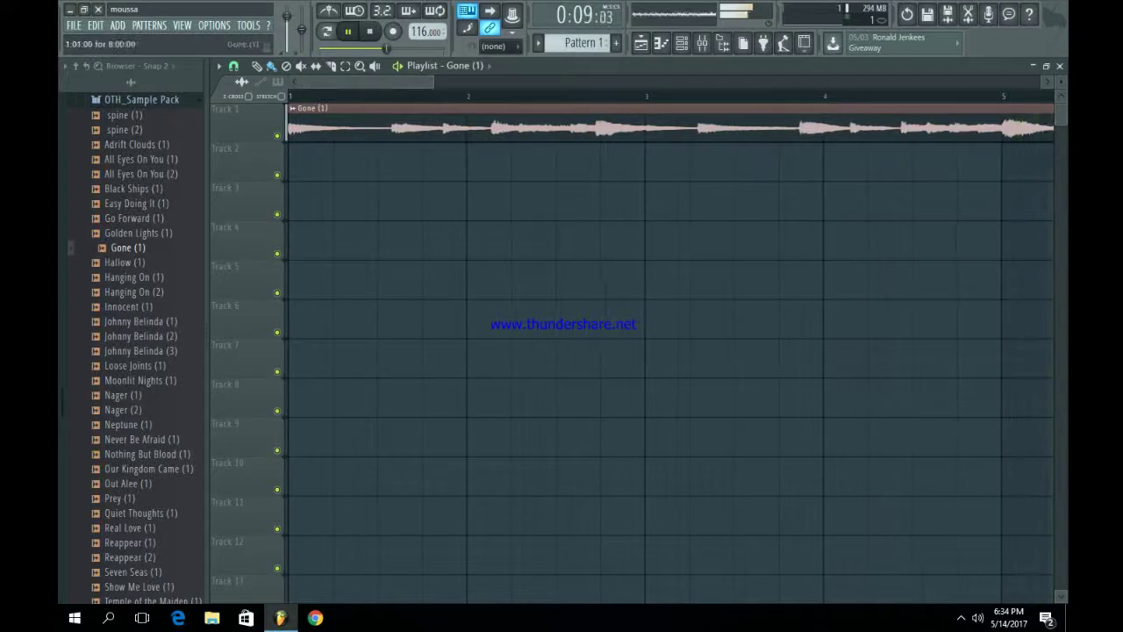
scroll(598, 317, up, 2)
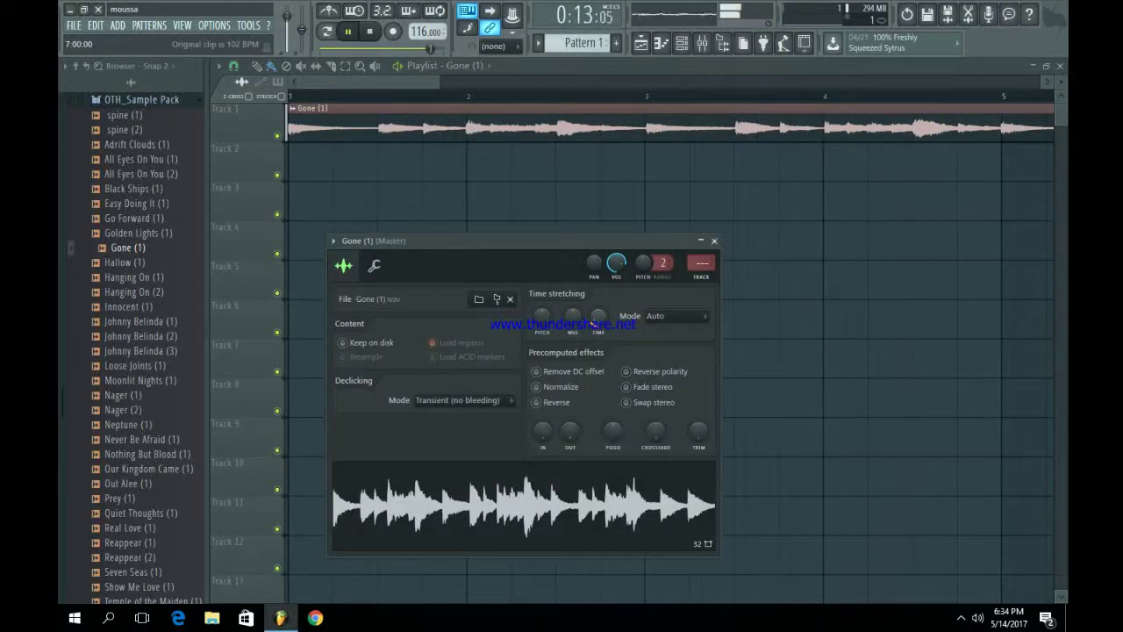
scroll(598, 318, down, 1)
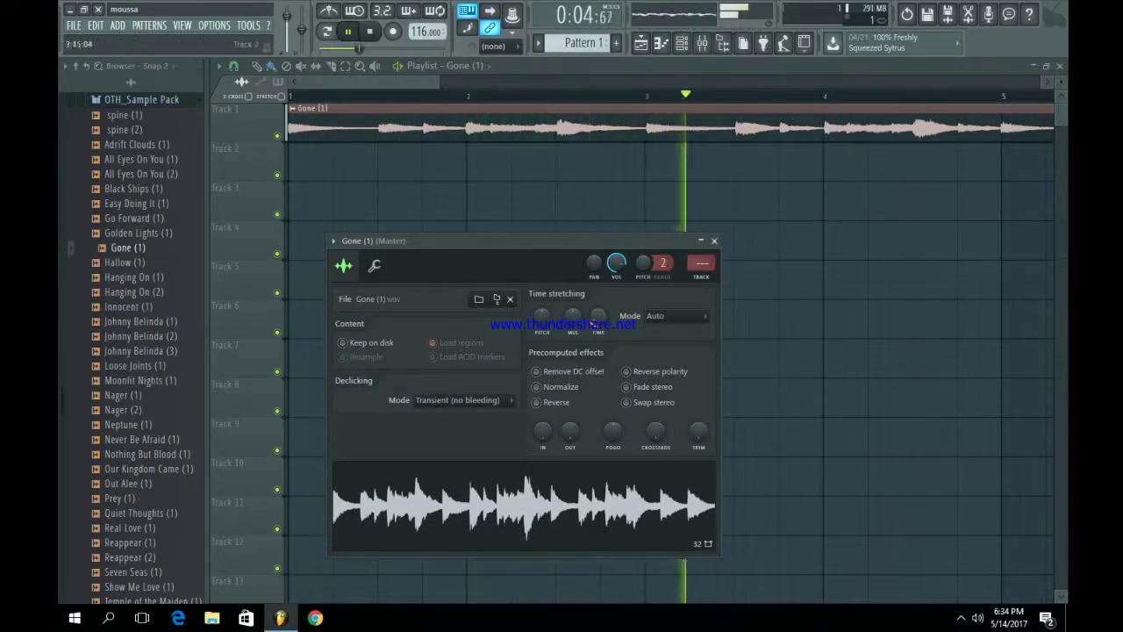
key(Escape)
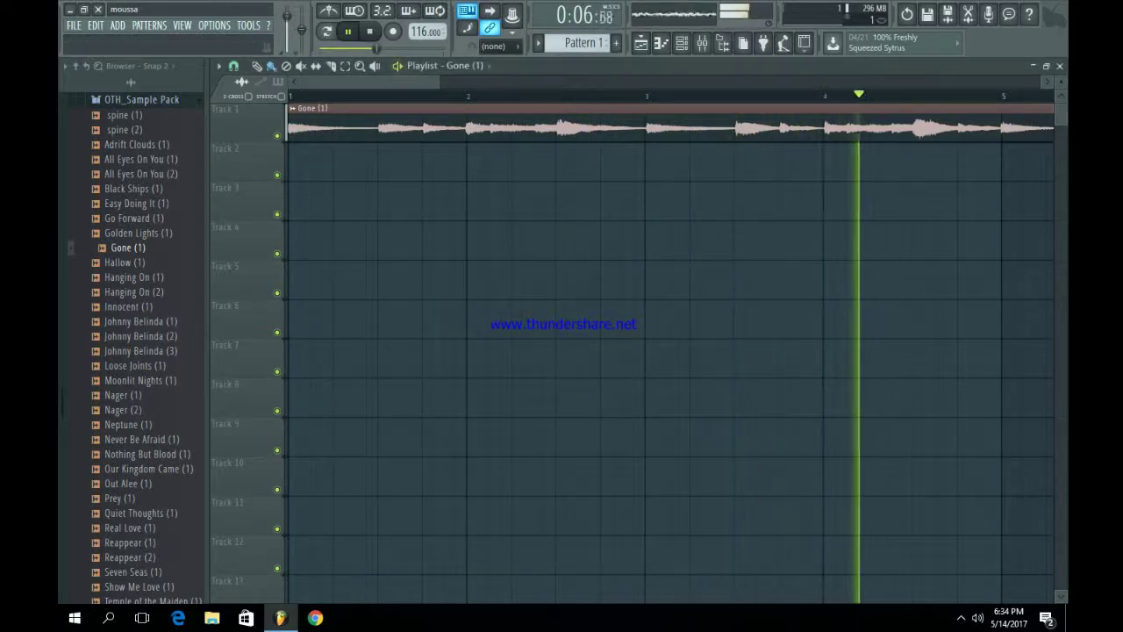
- Slice the Gone (1) clip on Track 1 at bar 5 and delete the part after the cut
scroll(672, 351, down, 2)
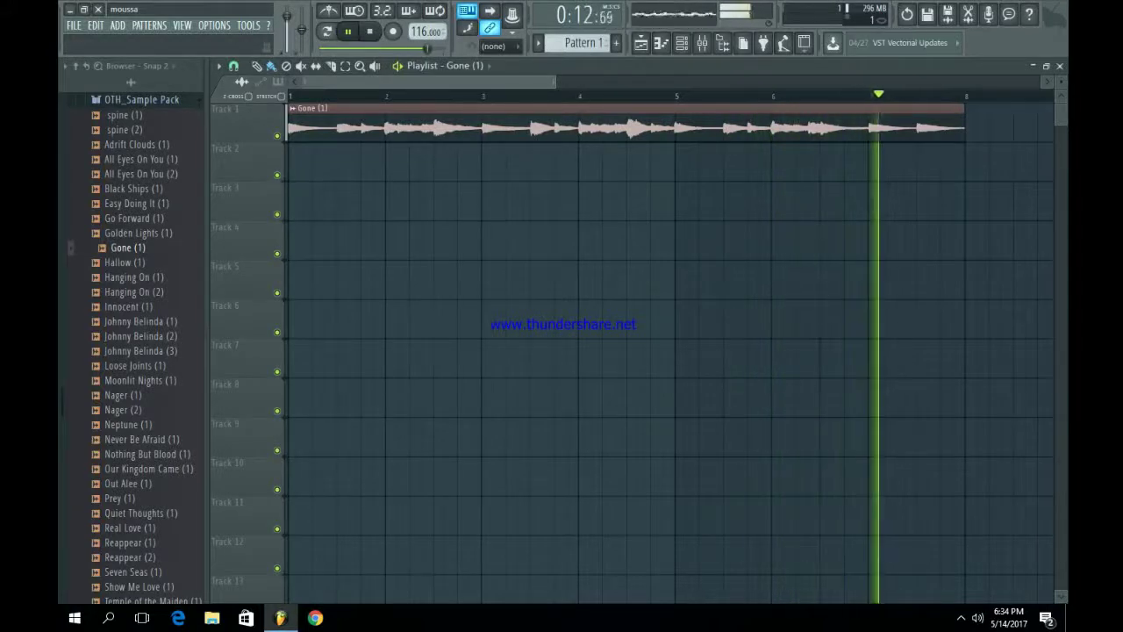
scroll(672, 351, down, 1)
scroll(614, 351, down, 2)
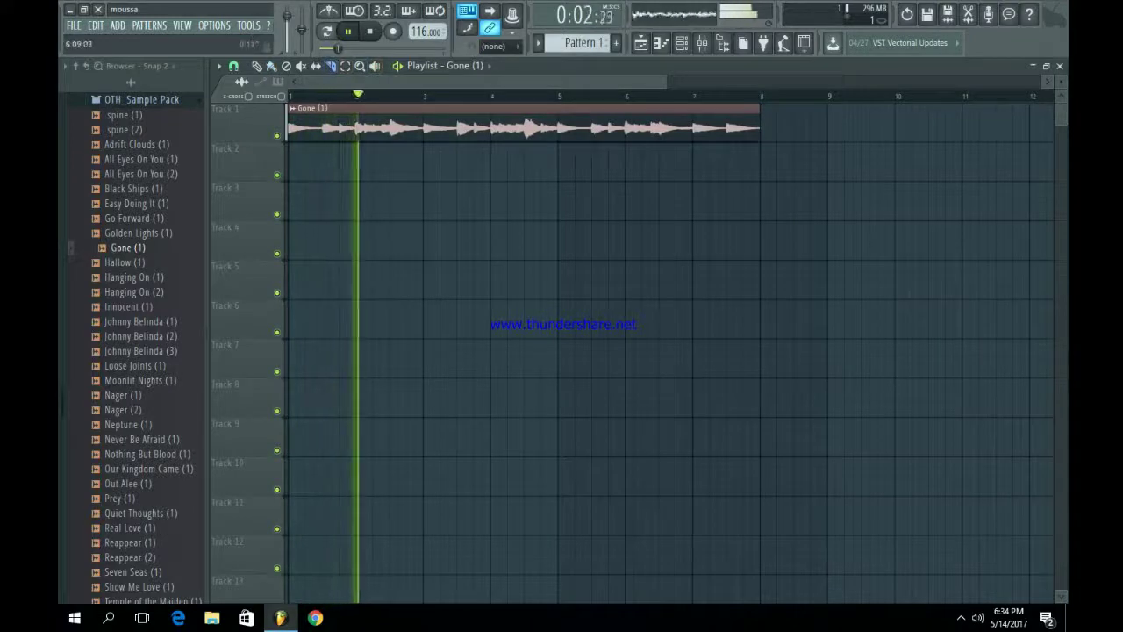
scroll(845, 127, up, 3)
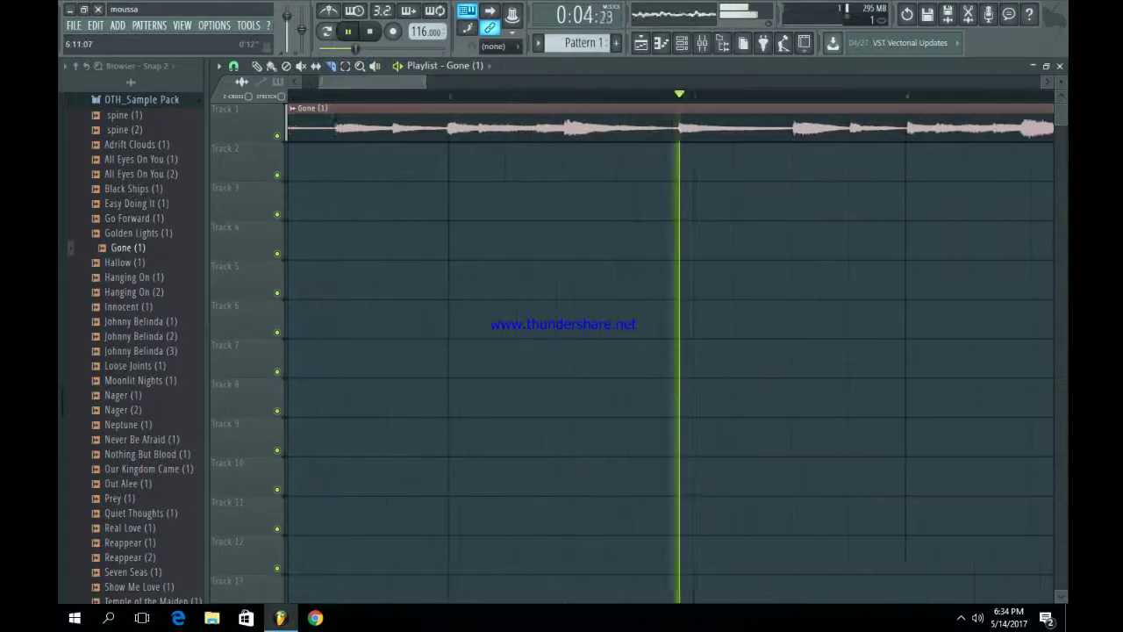
scroll(845, 128, up, 3)
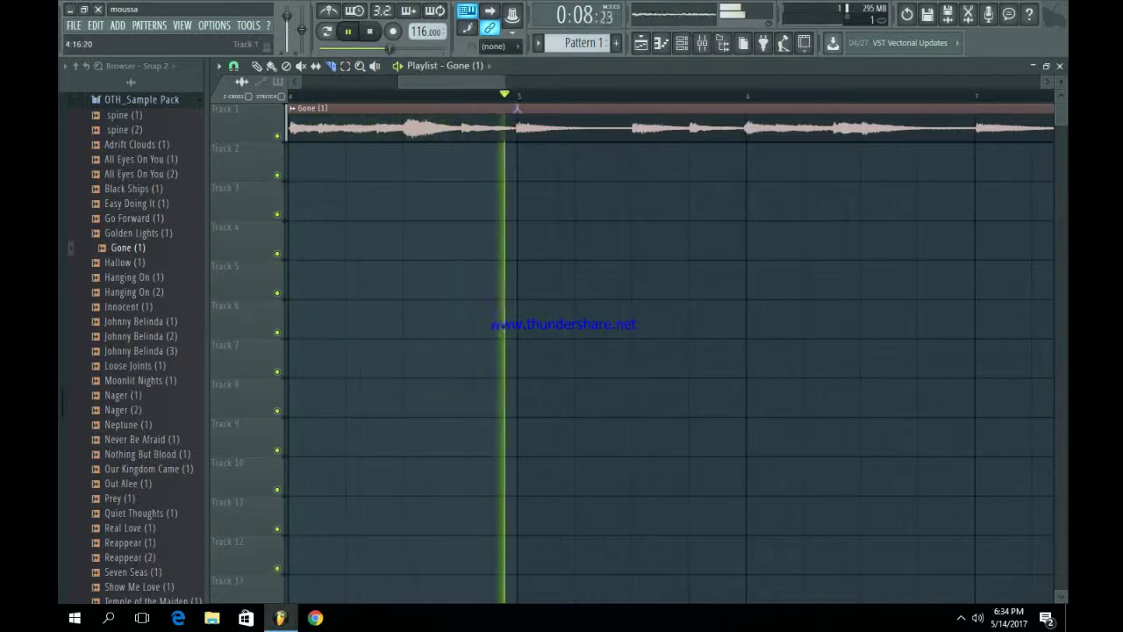
drag(517, 105, 517, 155)
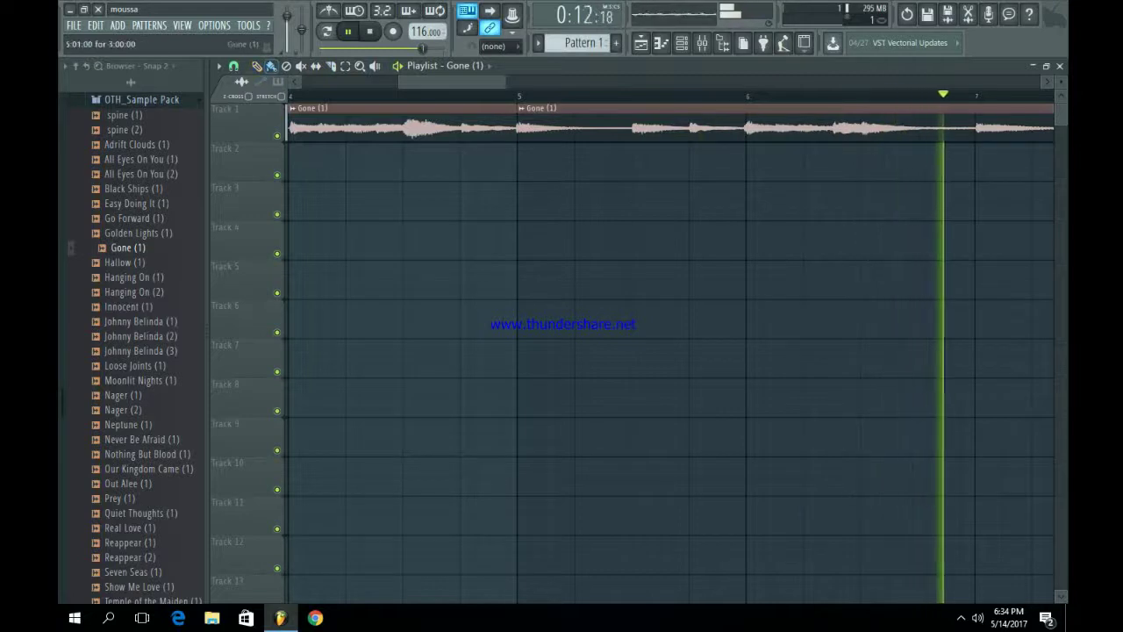
right_click(635, 123)
scroll(562, 351, down, 2)
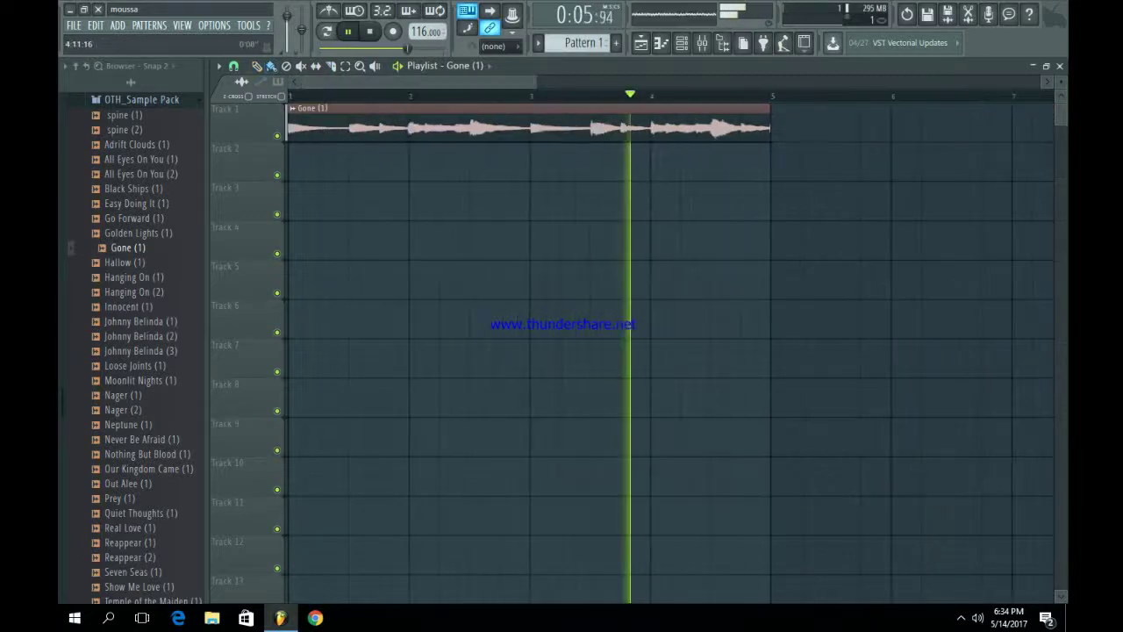
- Duplicate the four-bar Gone (1) clip directly after itself from bar 5 and play back the two clips
key(space)
drag(794, 180, 619, 104)
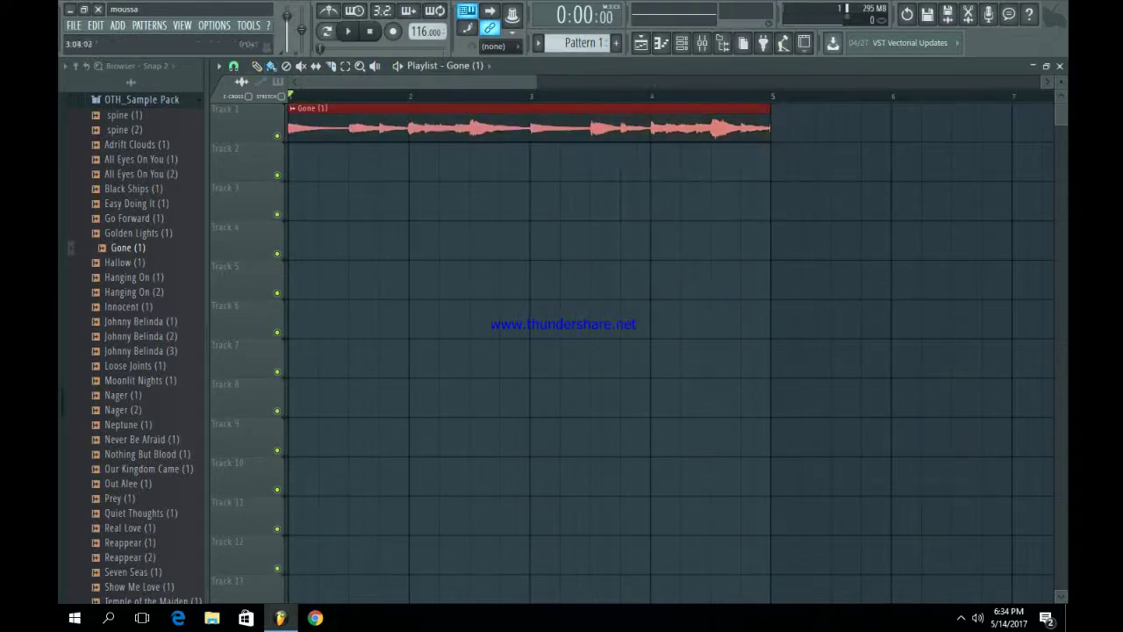
key(ctrl+b)
key(space)
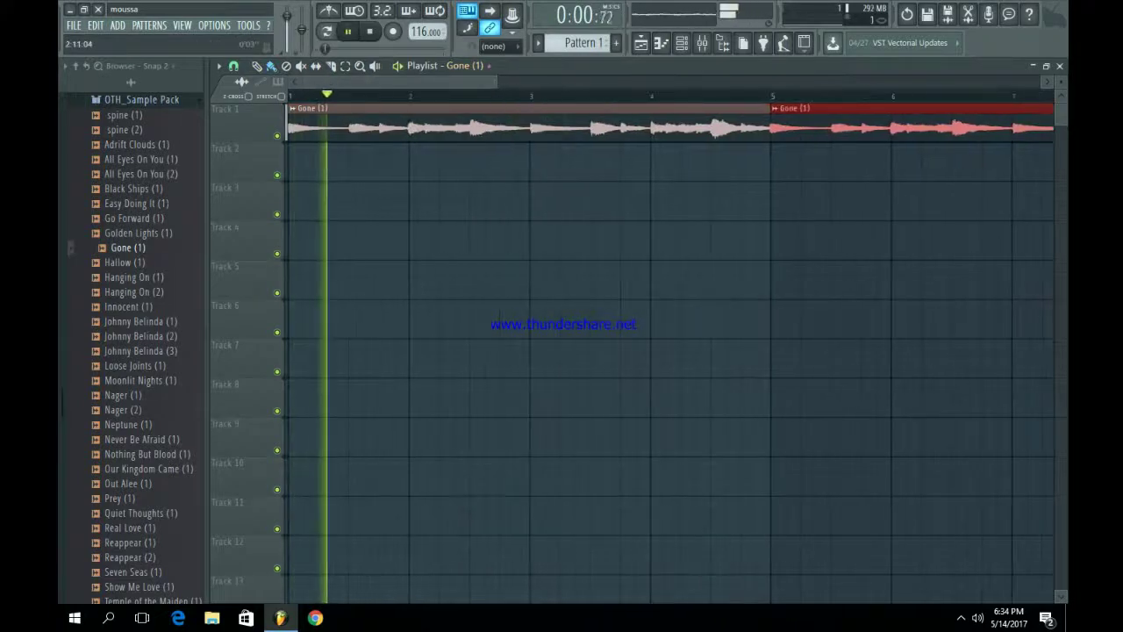
scroll(562, 226, down, 3)
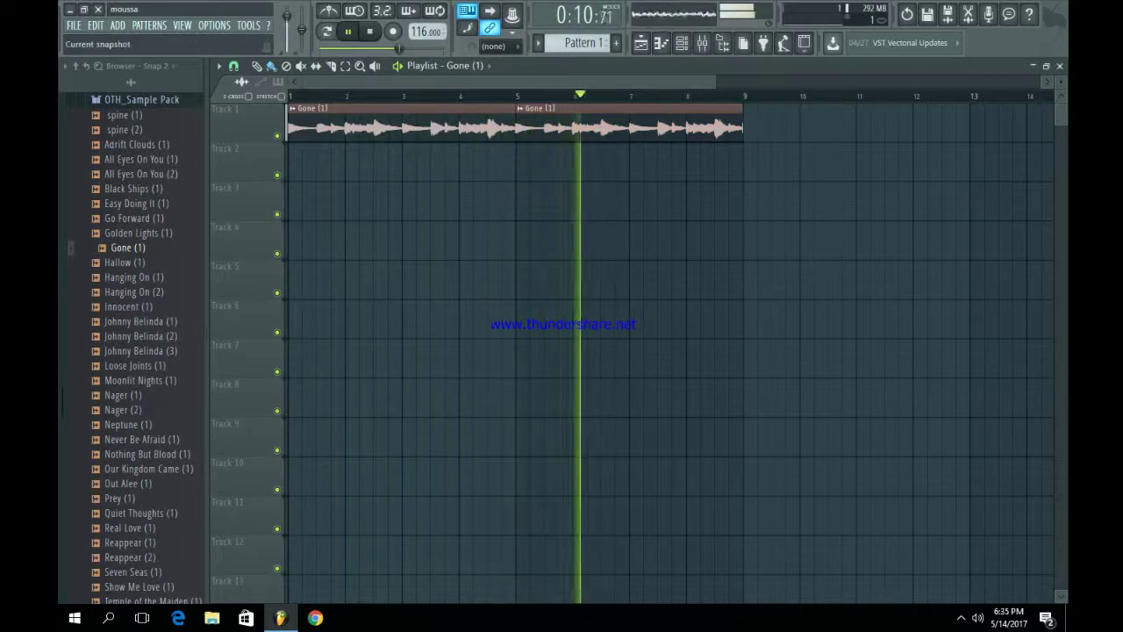
key(space)
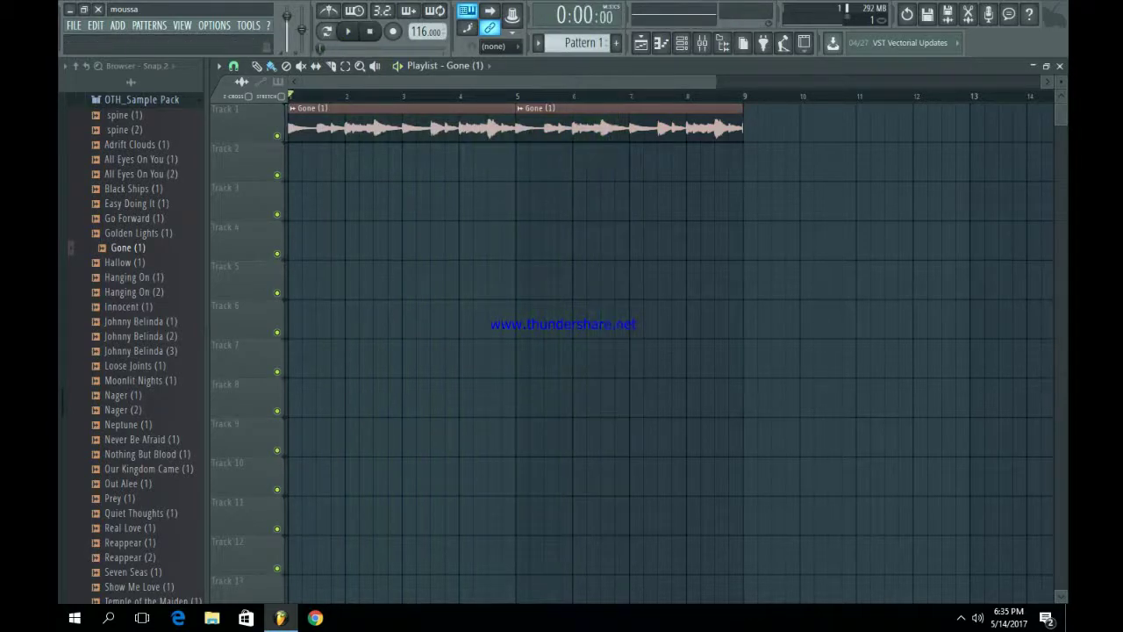
- Assign Gone (1) to mixer track 2 and load Fruity Parametric EQ in its first effect slot
key(F9)
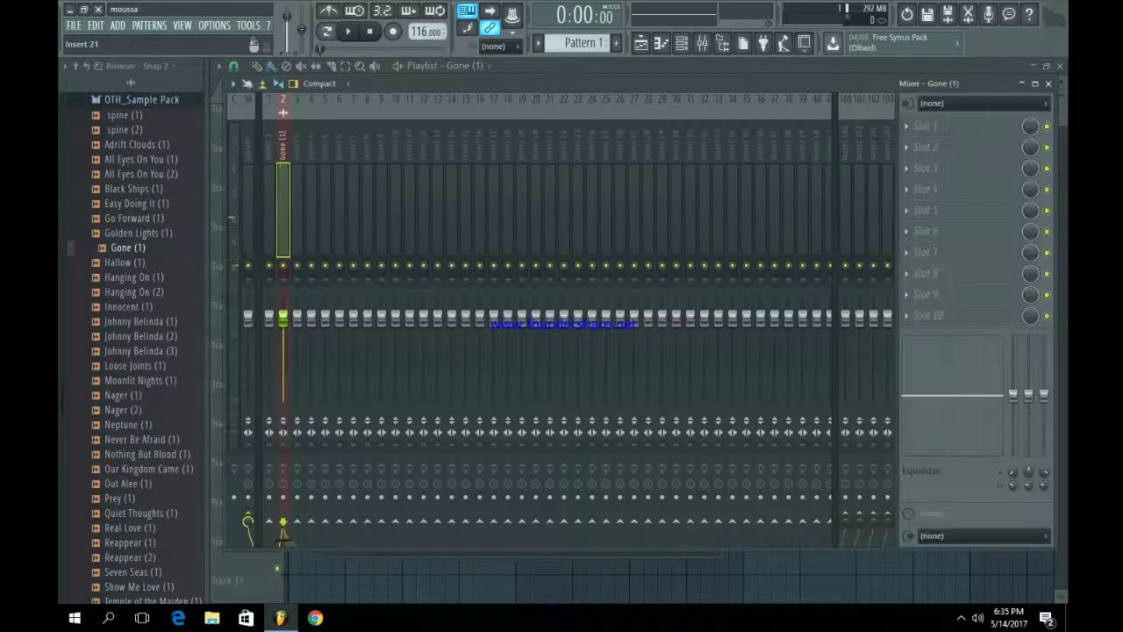
key(space)
click(928, 126)
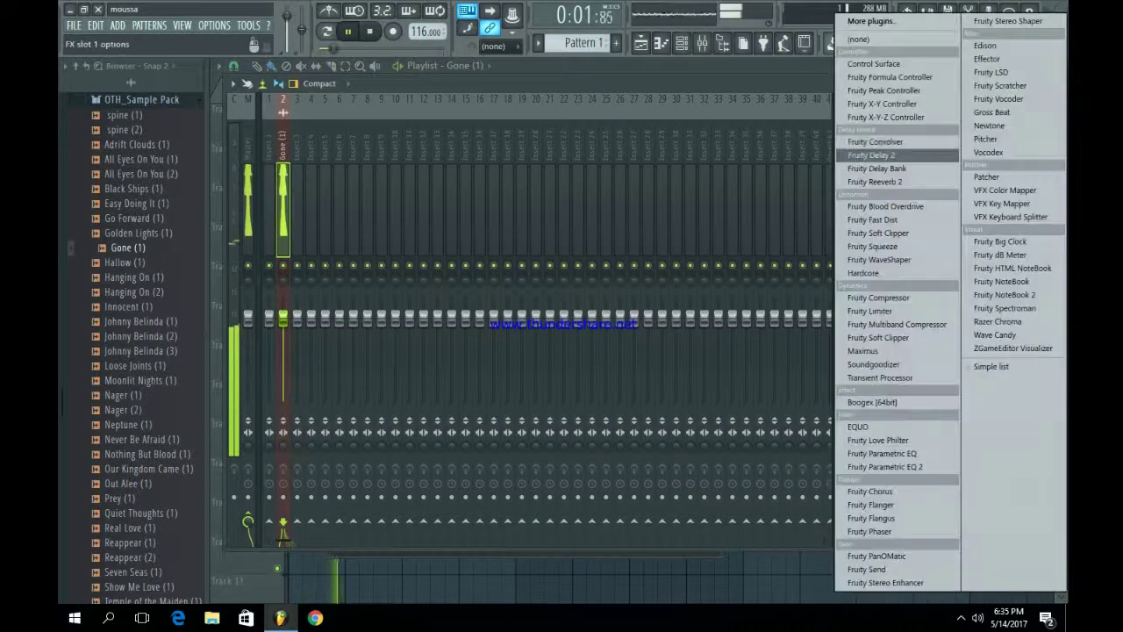
click(883, 453)
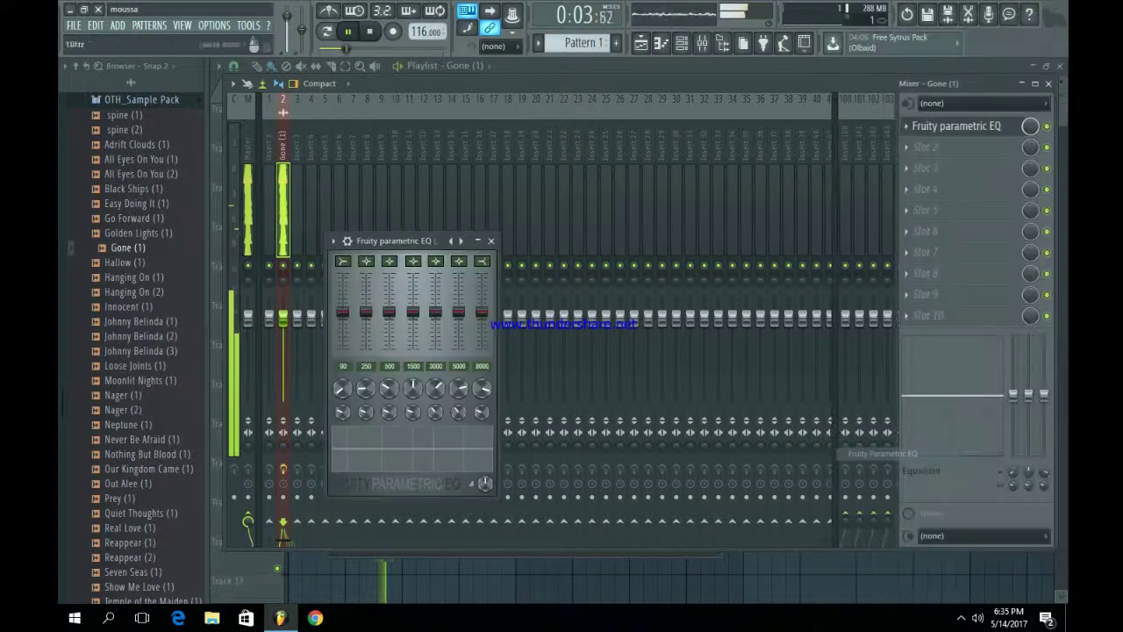
- Replace Fruity Parametric EQ in the first effect slot with Fruity Parametric EQ 2
click(491, 241)
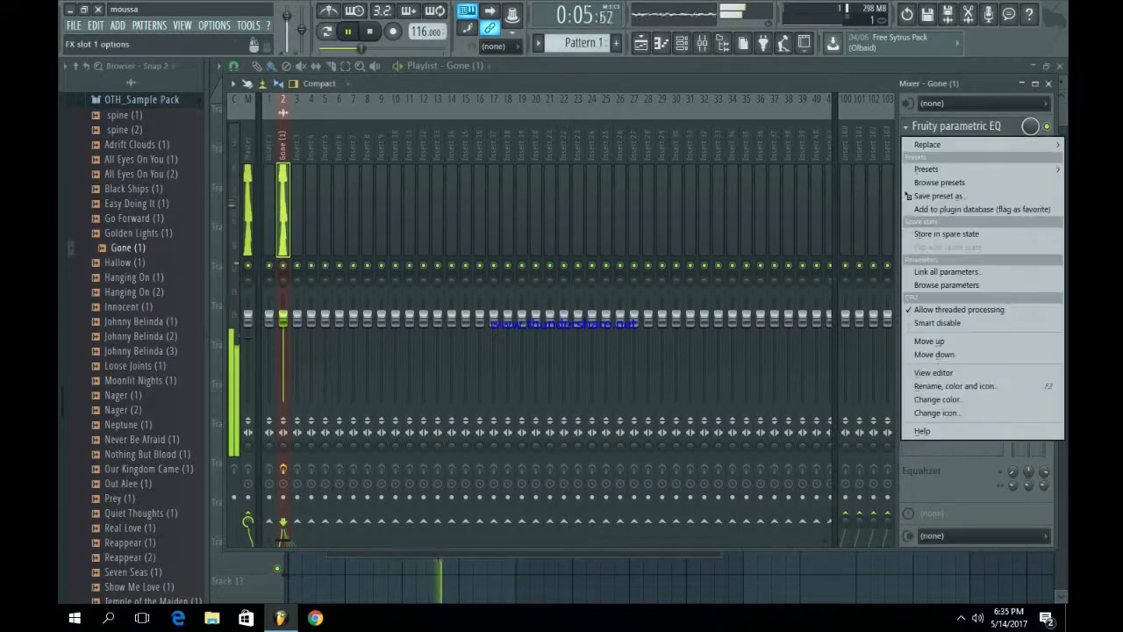
click(956, 126)
mouse_move(931, 143)
click(883, 466)
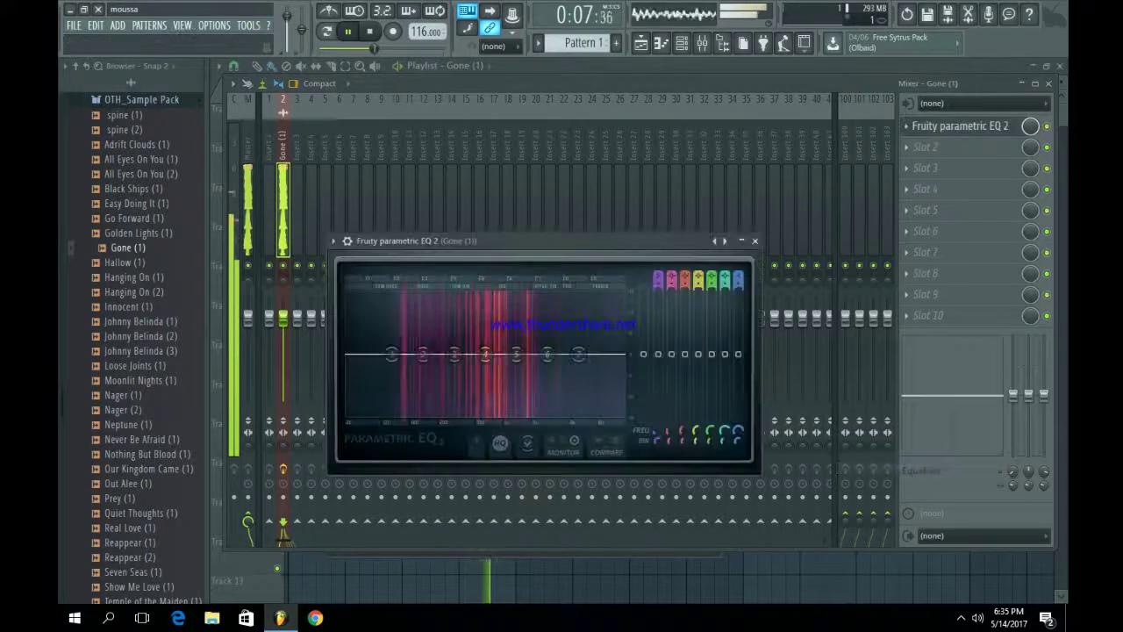
- Shape the Gone (1) EQ with a steep low cut on band 1 and a high-end roll-off on band 7, raising bands 5 and 6 slightly
right_click(392, 353)
mouse_move(412, 391)
click(464, 409)
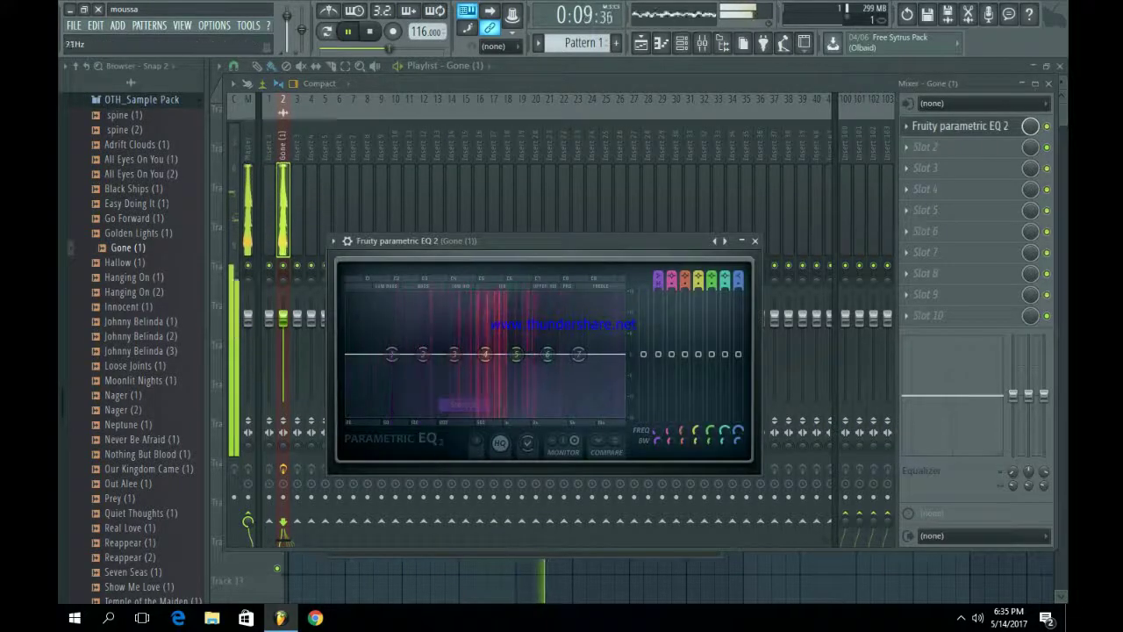
drag(392, 354, 439, 400)
drag(578, 353, 523, 350)
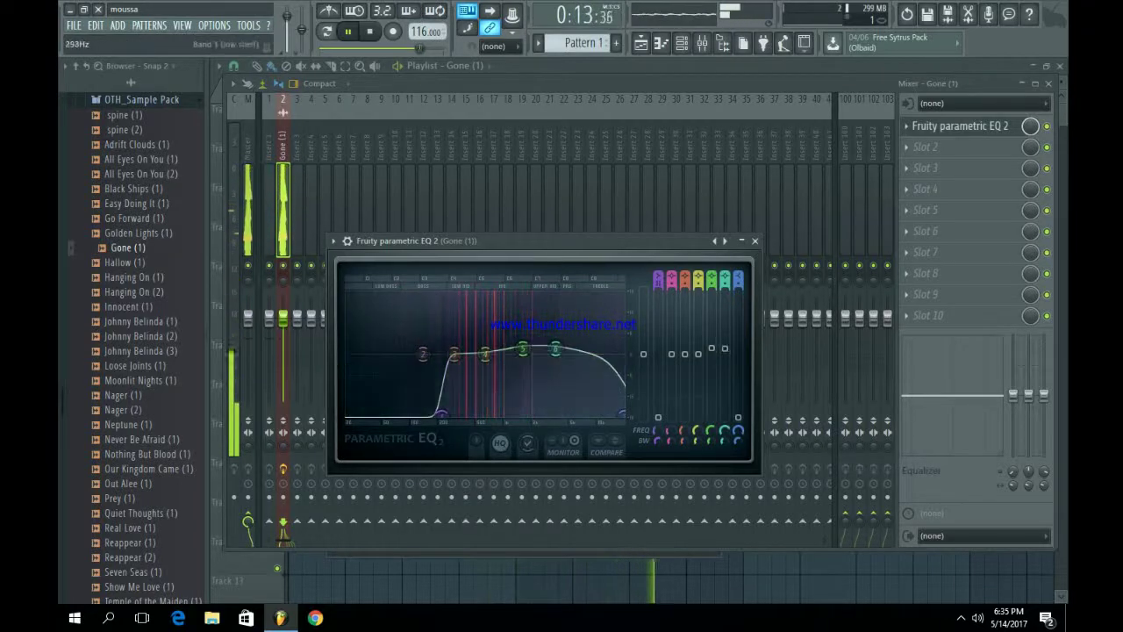
drag(442, 413, 449, 412)
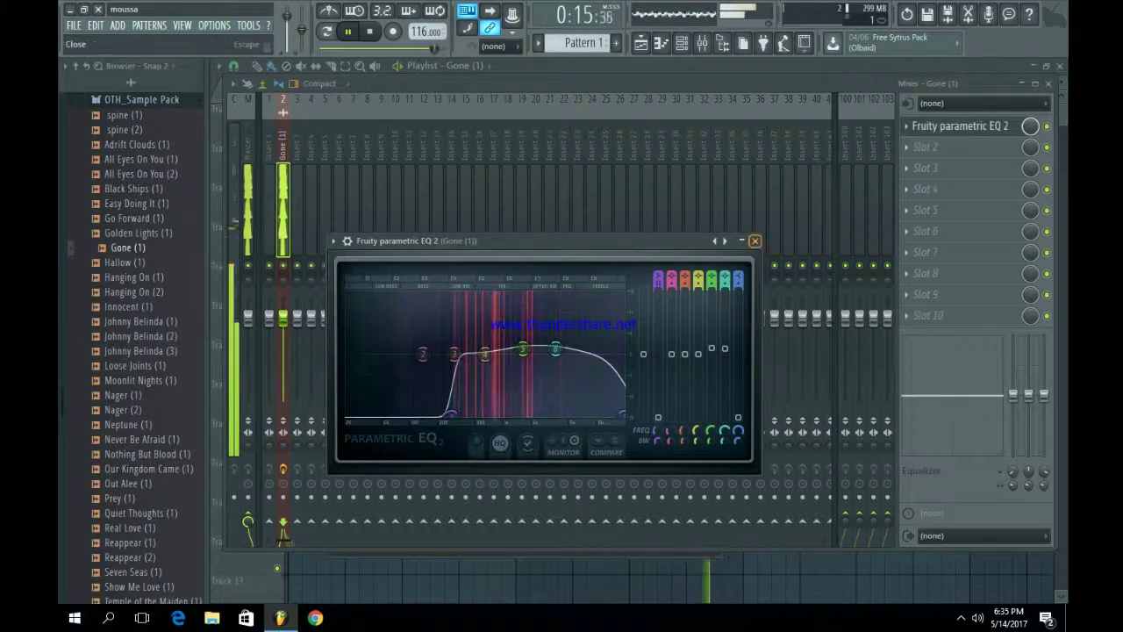
key(Escape)
- Load Fruity Stereo Shaper with the Stereoize 2 preset in effect slot 2 and Fruity Reeverb 2 in slot 3
click(931, 147)
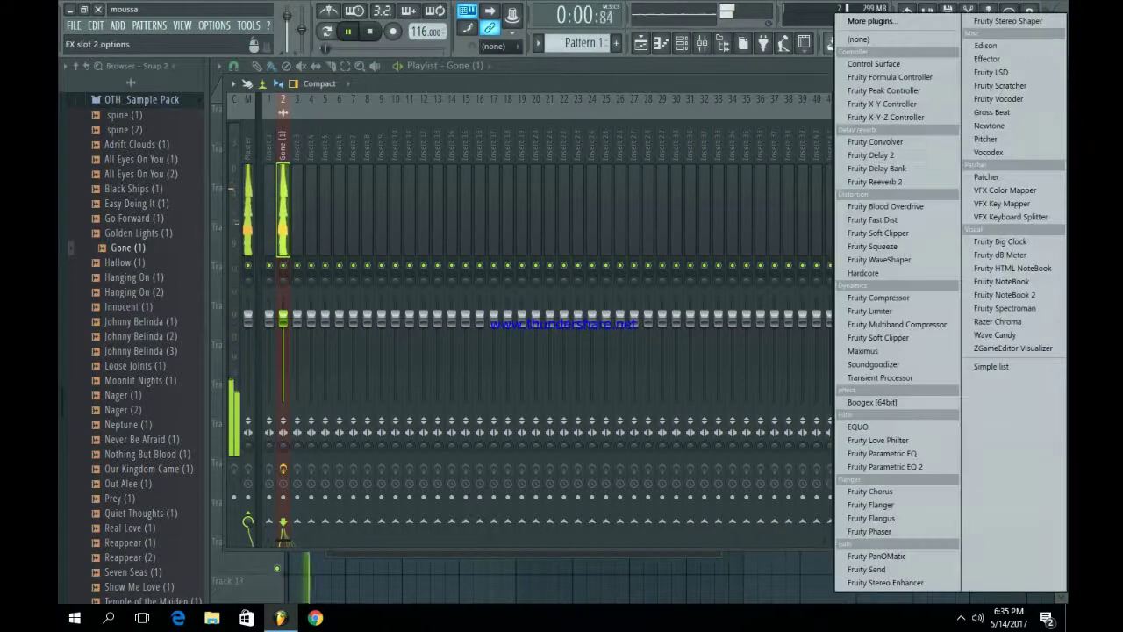
click(895, 153)
right_click(497, 402)
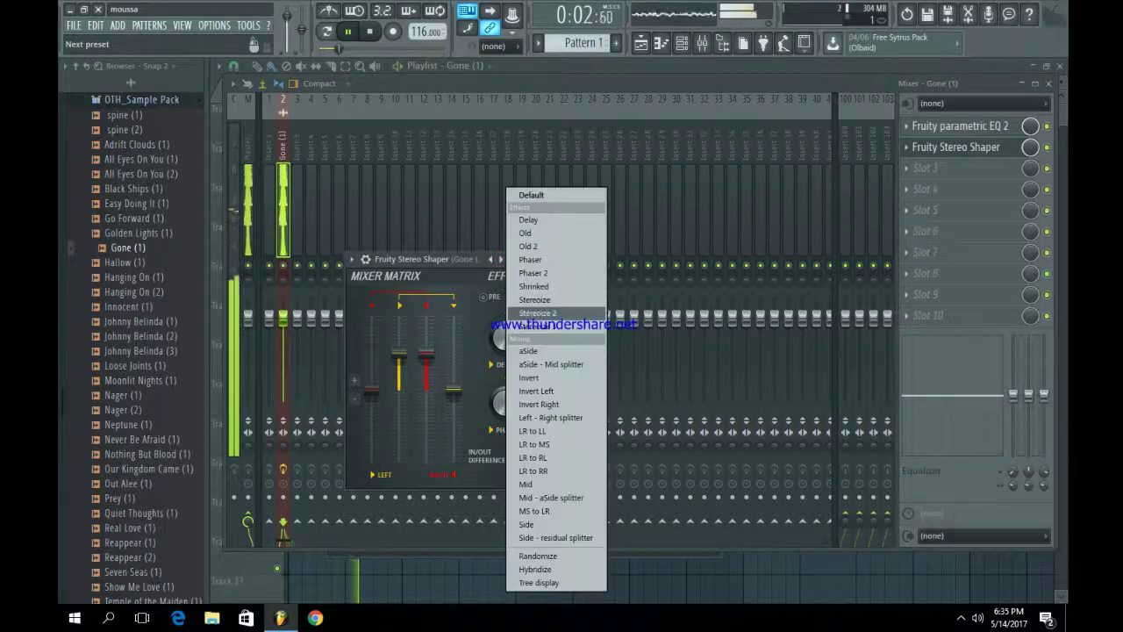
click(545, 261)
click(531, 259)
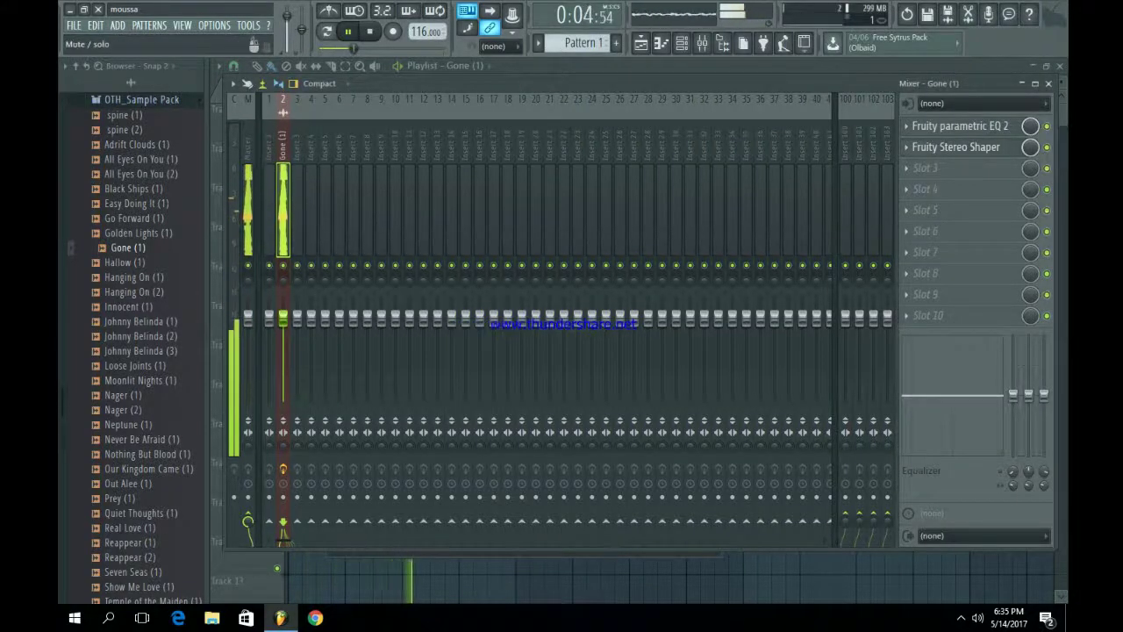
click(926, 168)
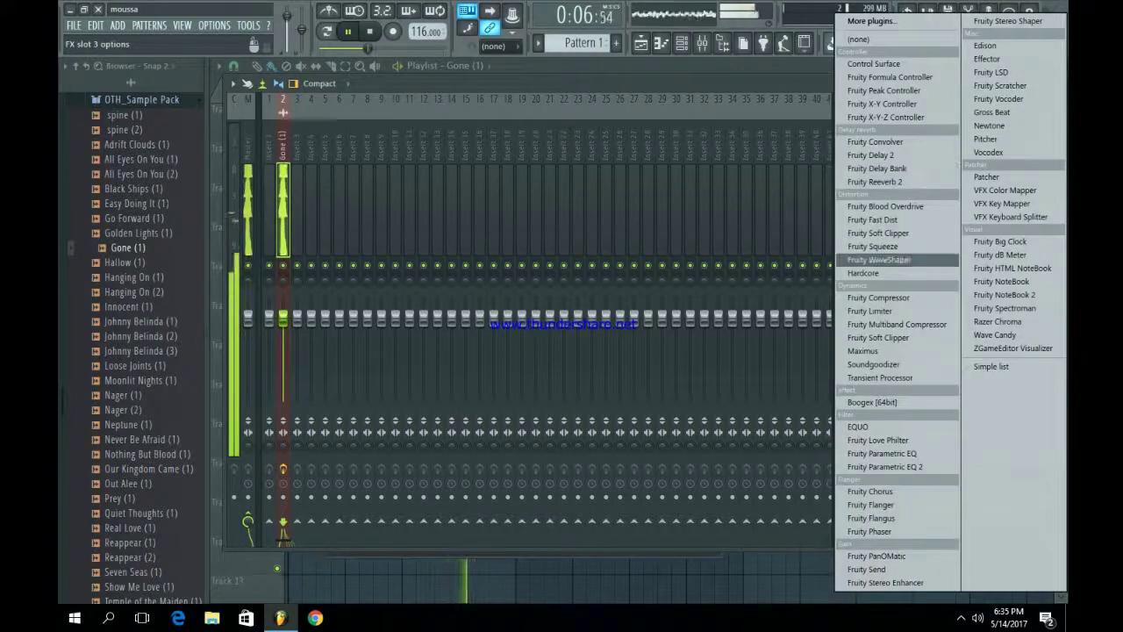
click(875, 181)
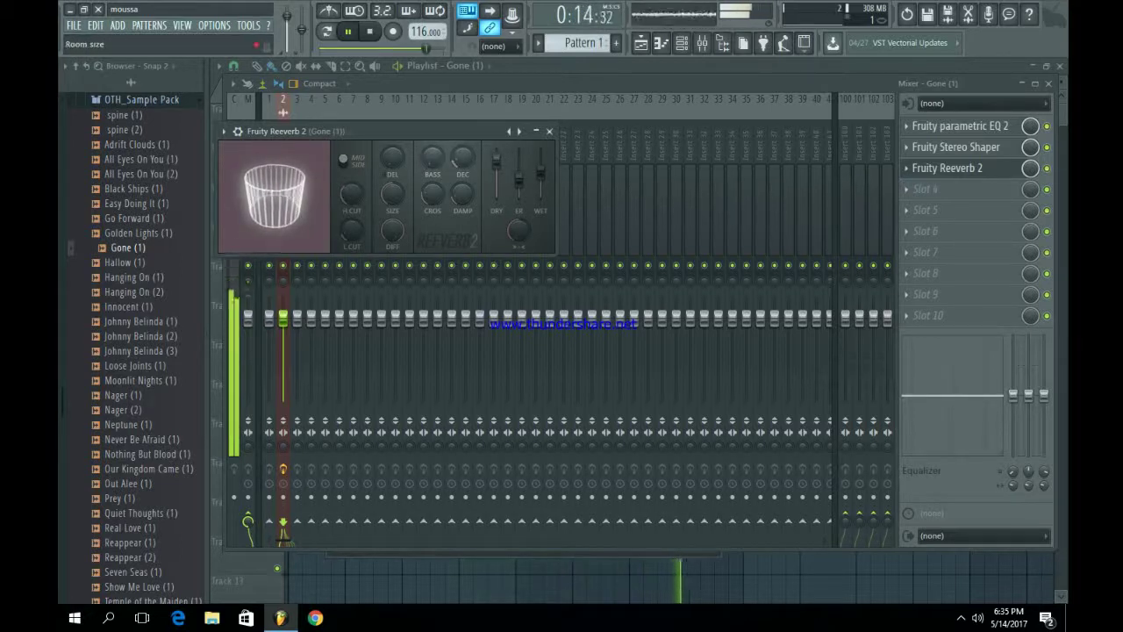
- Dip band 2 of Fruity Parametric EQ 2 at about 247 Hz and slightly lower the Gone (1) mixer fader
click(960, 125)
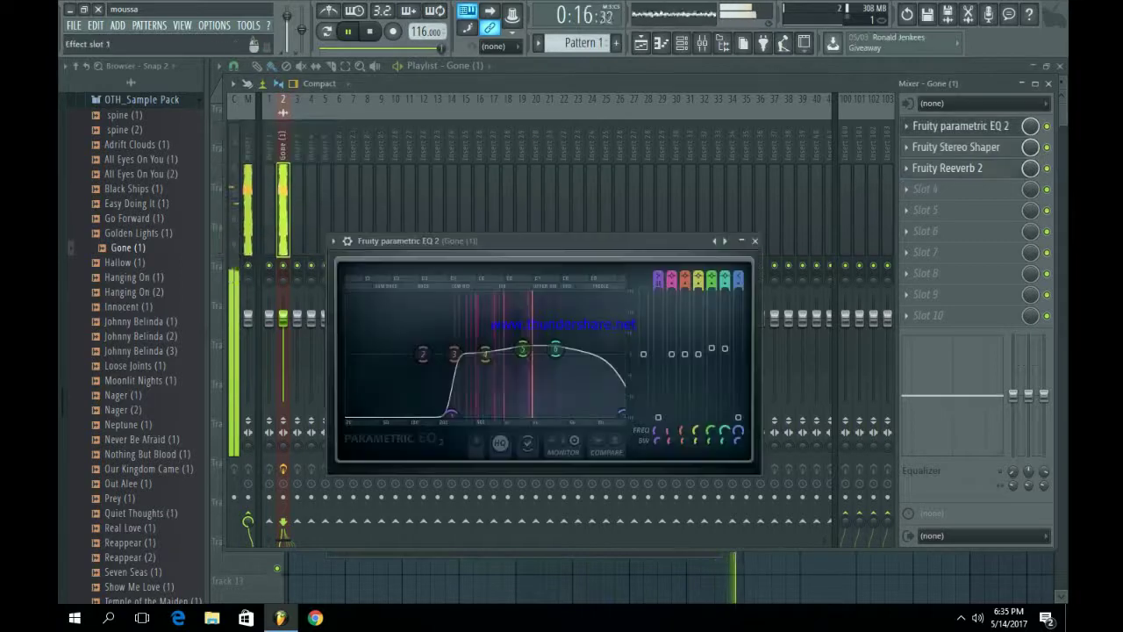
drag(437, 364, 448, 375)
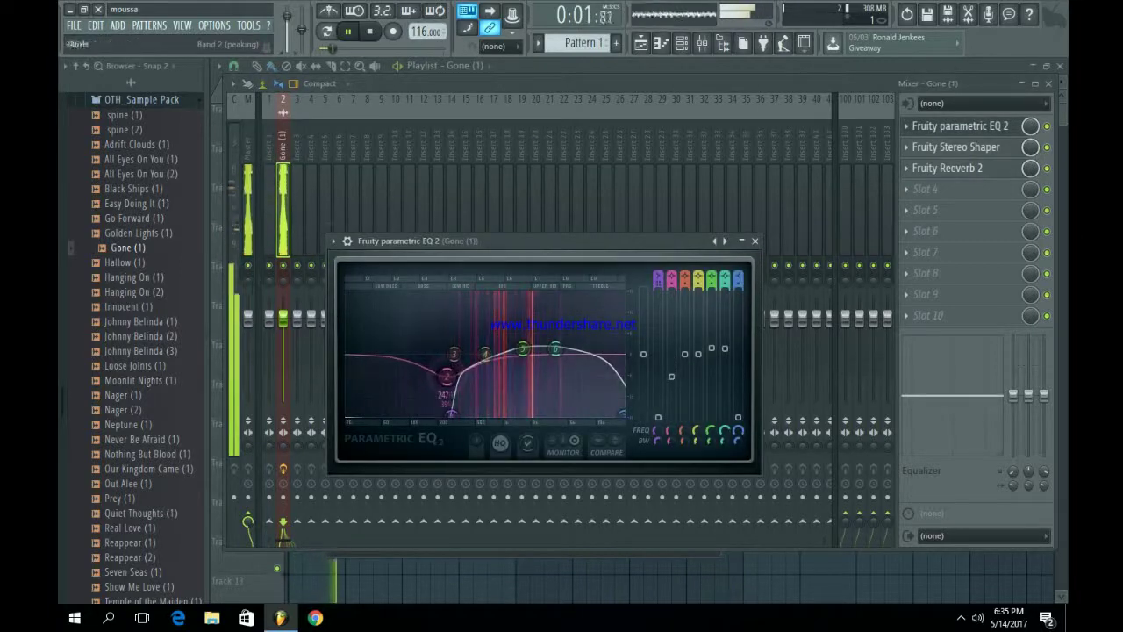
click(755, 240)
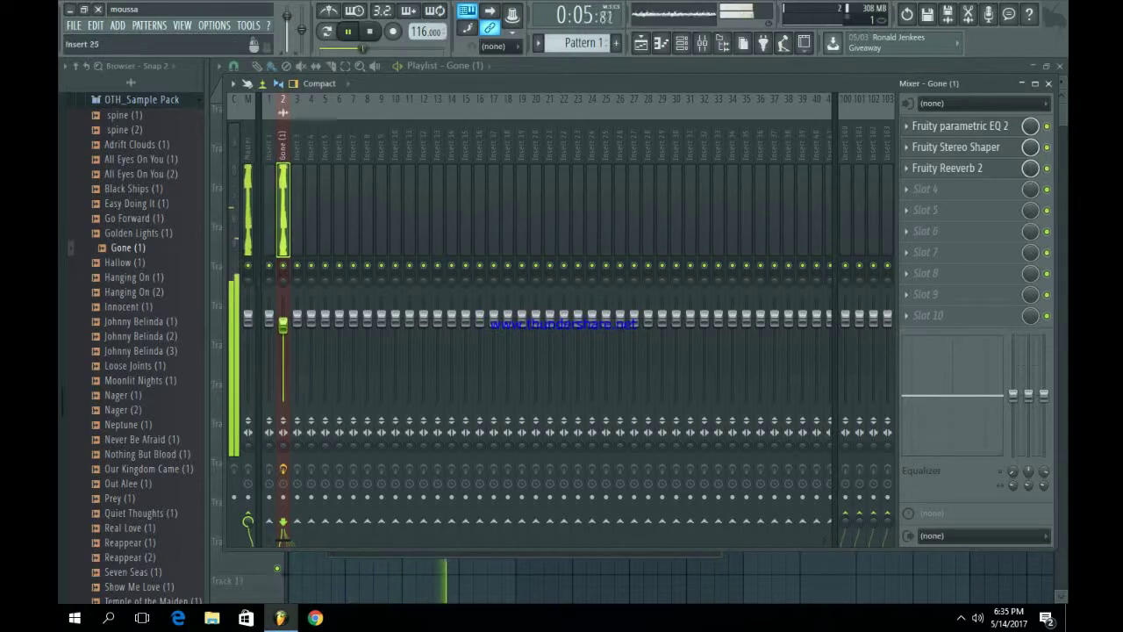
- Stop playback and add a Morphine channel to the channel rack
click(682, 42)
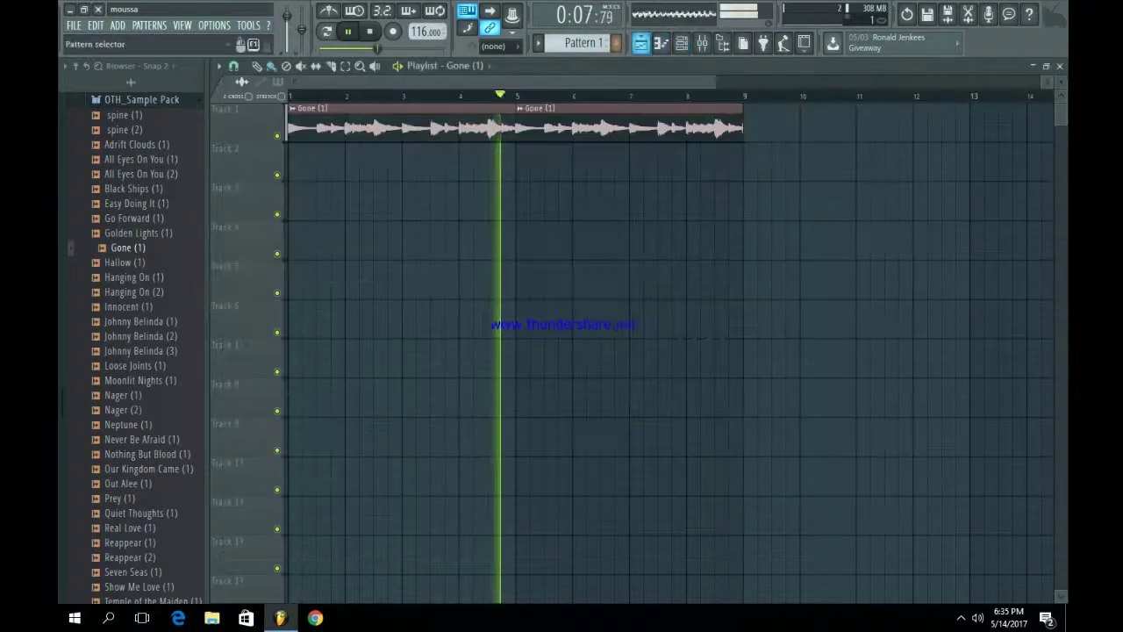
key(space)
key(F6)
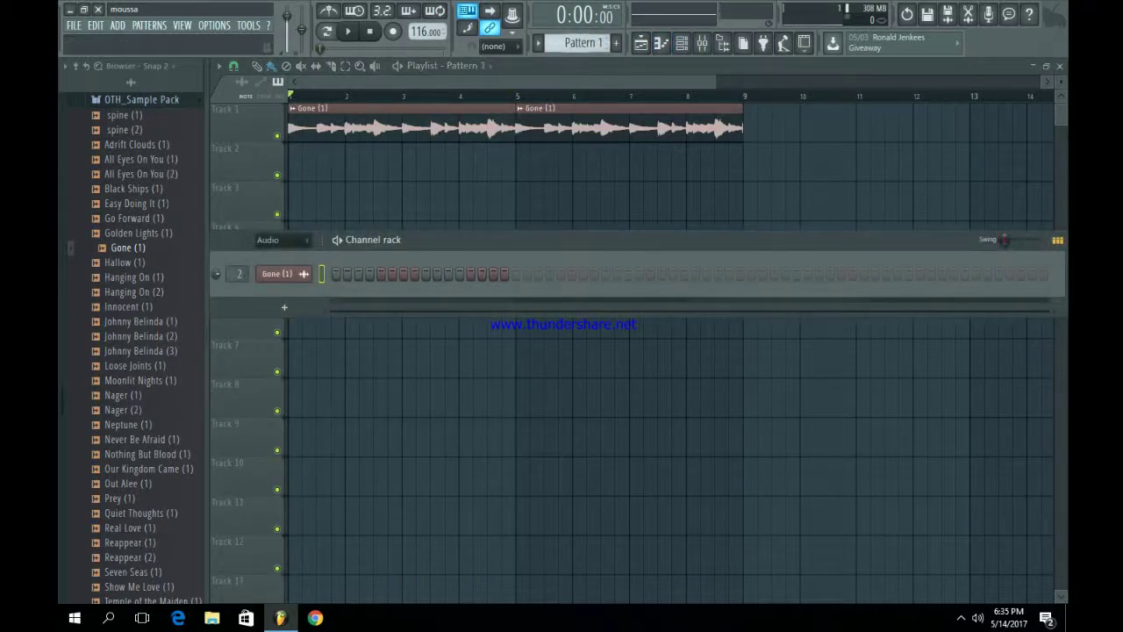
click(284, 307)
click(413, 164)
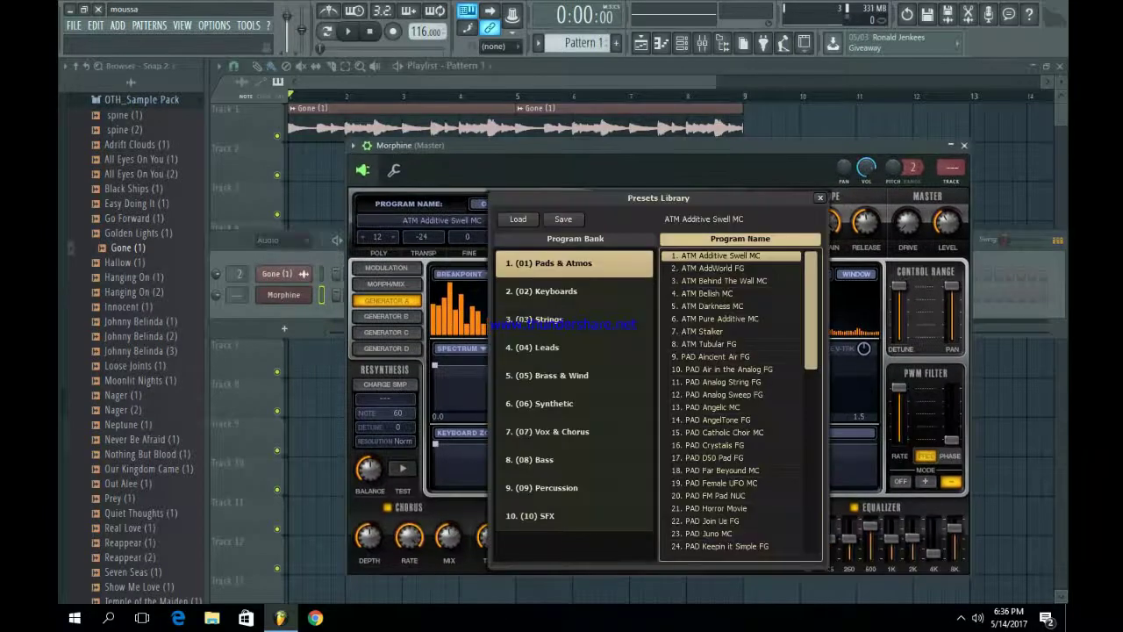
- Audition Morphine's Brass & Wind presets, load WND Bottle Blow FG, and test it over the playing loop
click(547, 375)
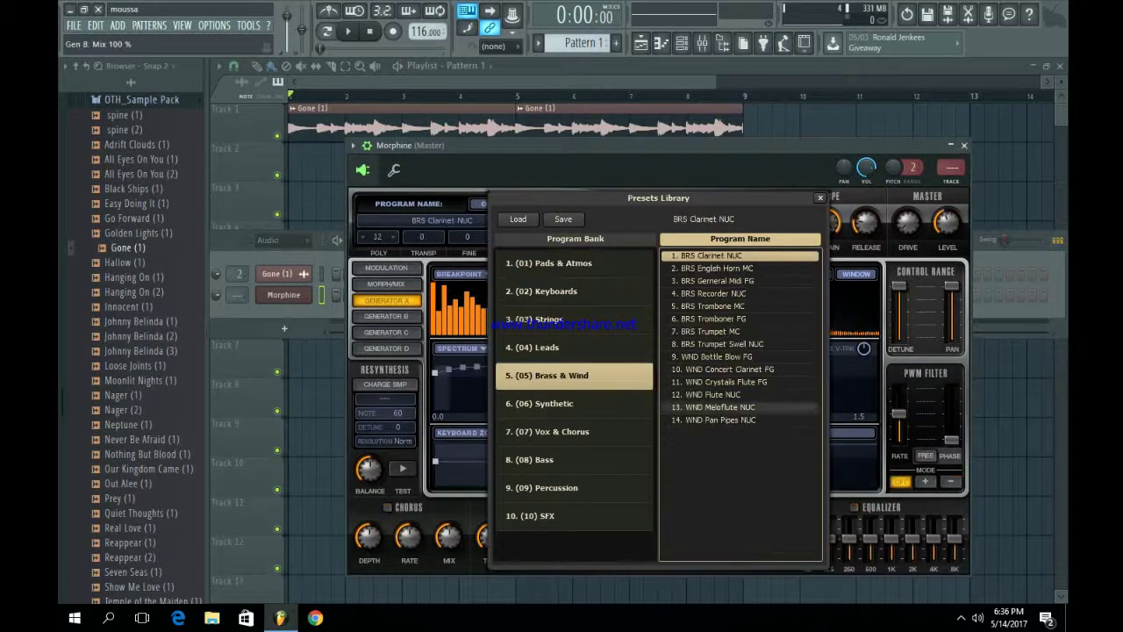
click(720, 407)
click(719, 382)
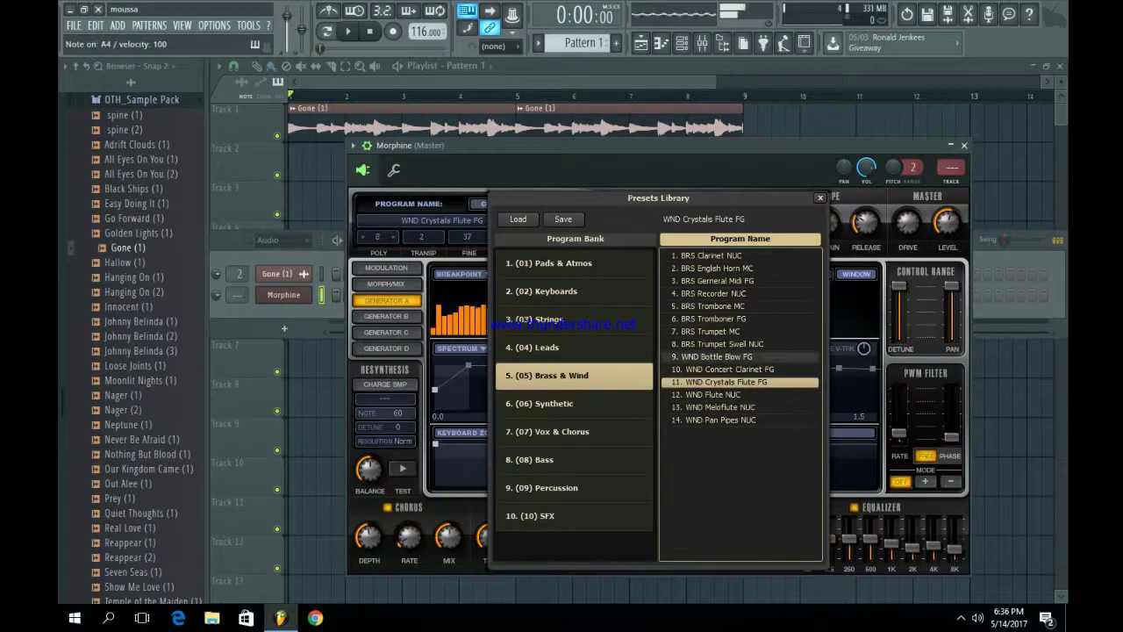
click(717, 356)
key(space)
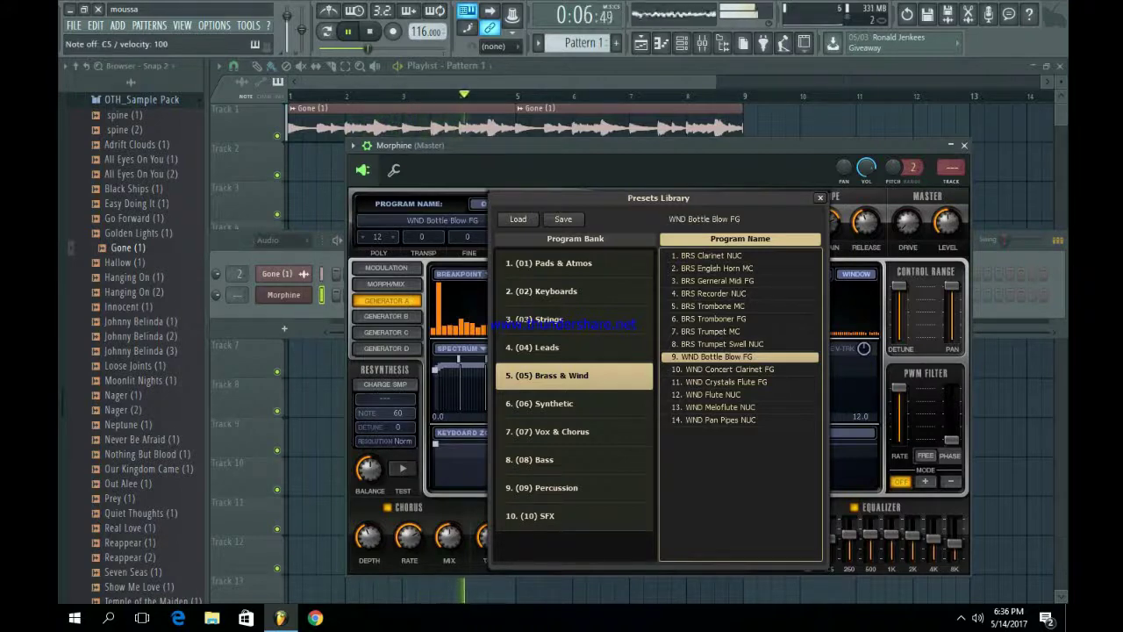
key(Escape)
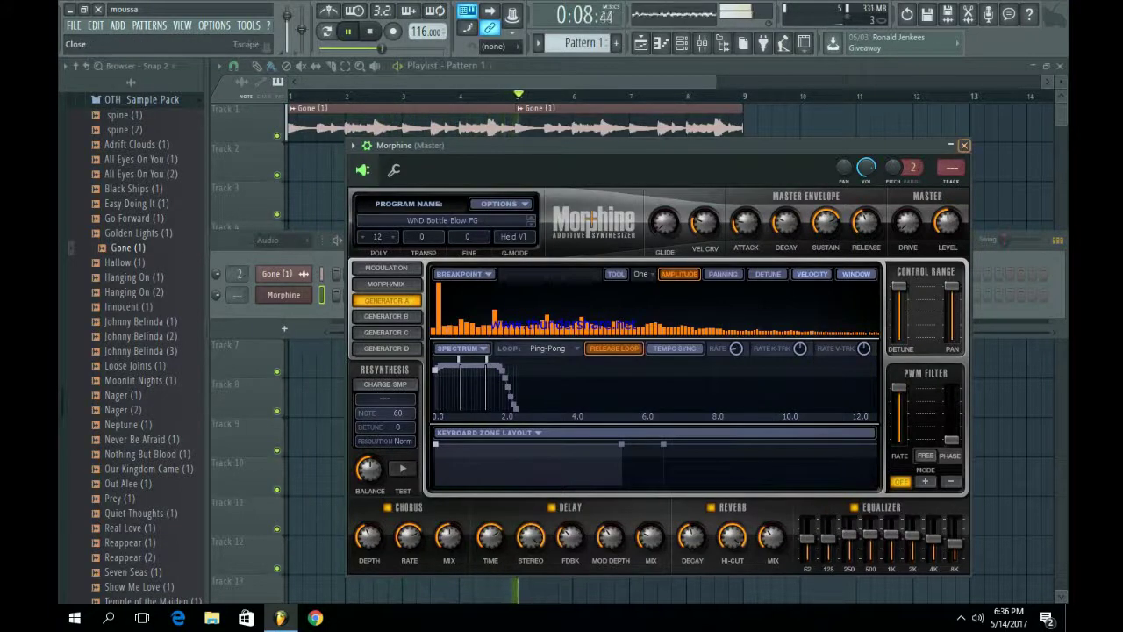
key(space)
key(Escape)
- Place a B4 note at the start of bar 1 in Morphine's piano roll and lengthen it to almost a full bar
right_click(307, 294)
click(342, 295)
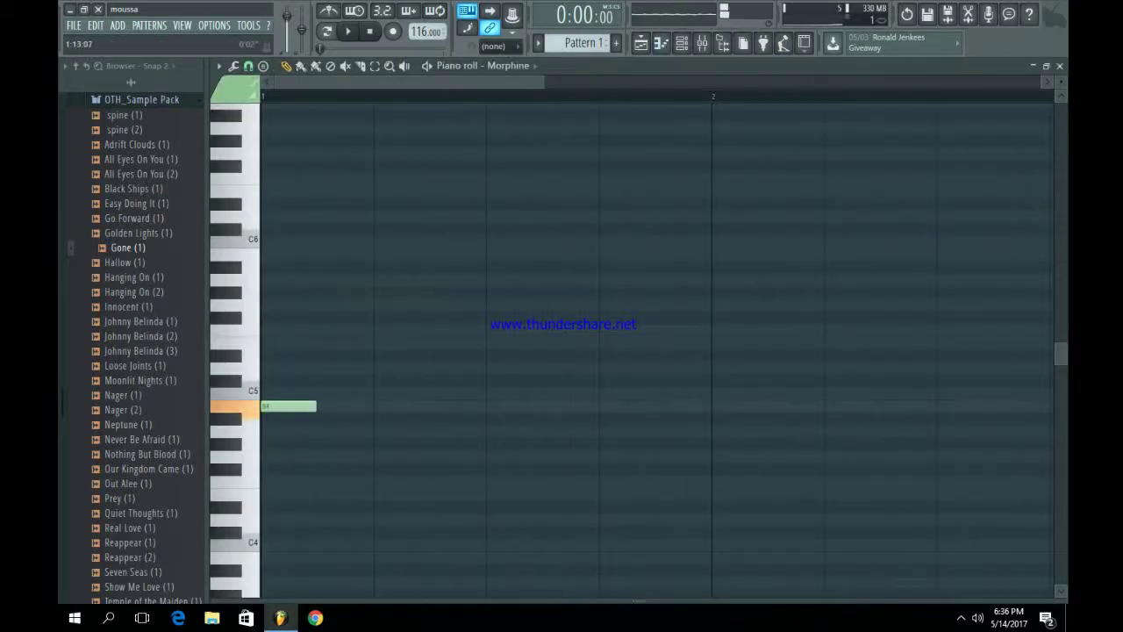
scroll(656, 351, down, 3)
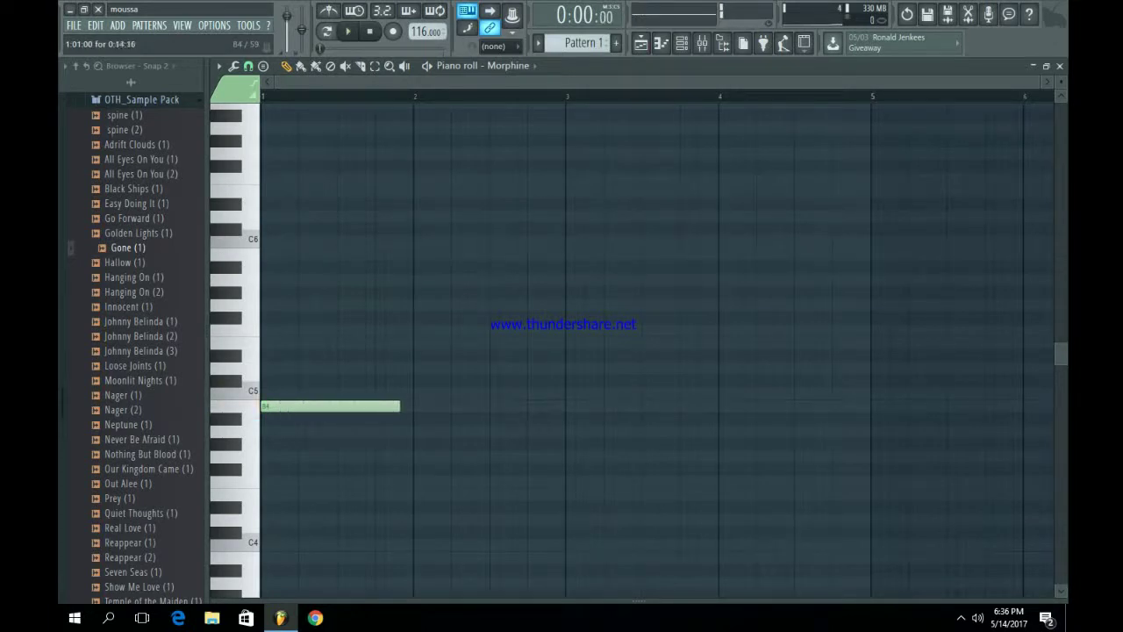
- Place Pattern 1 at bar 1 on Track 2 of the playlist and play it with the loop
click(641, 43)
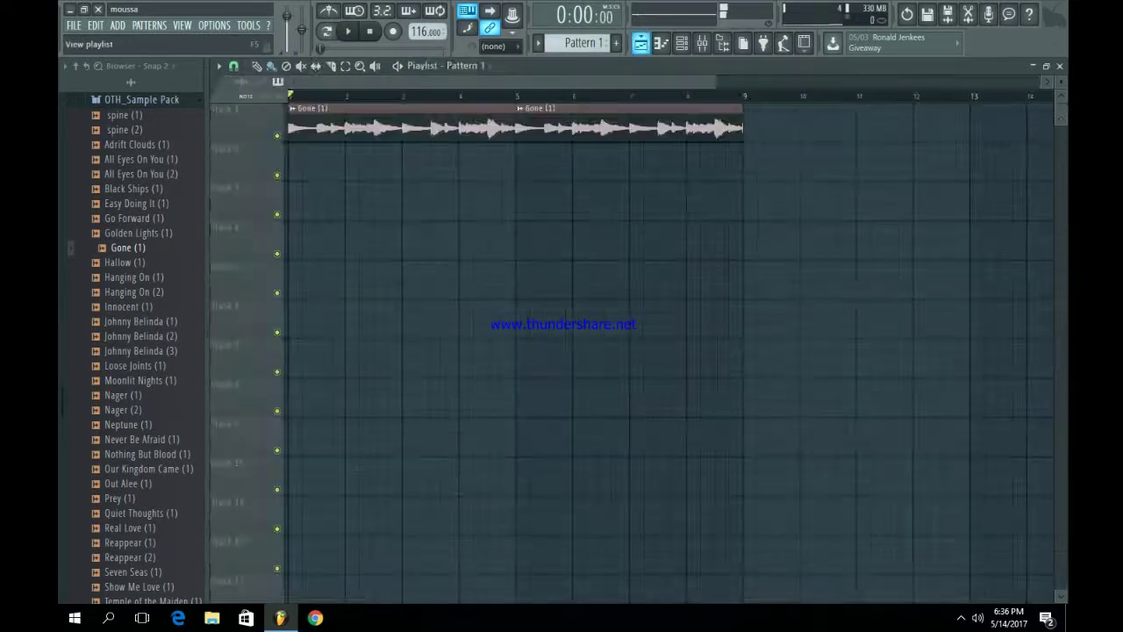
click(302, 153)
key(space)
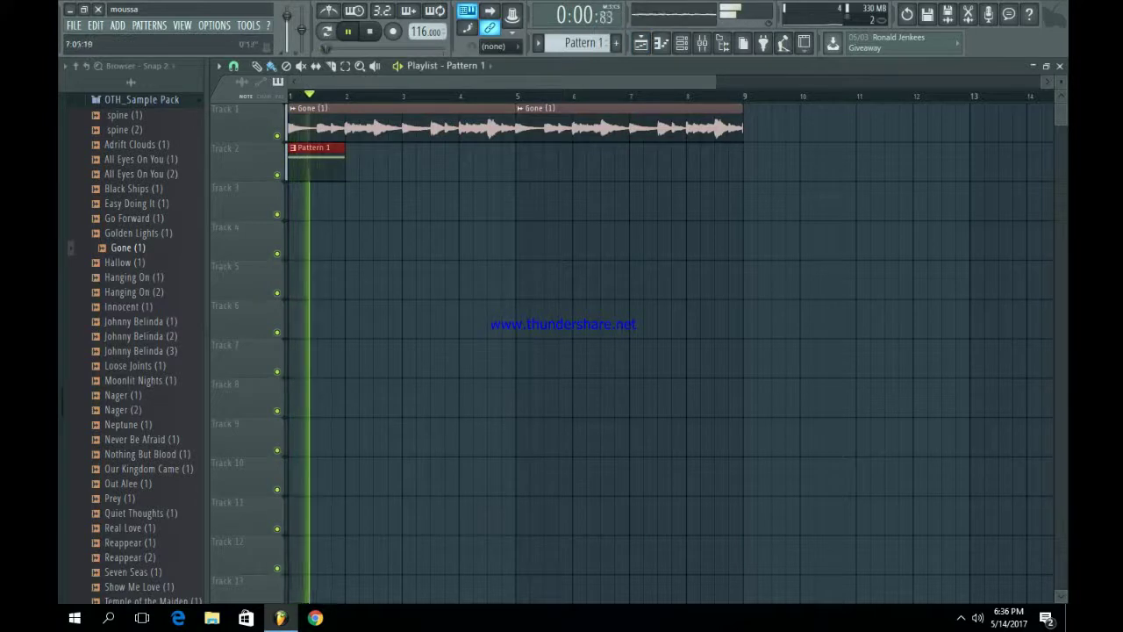
key(space)
- Extend Morphine's B4 note to one full bar, add a one-bar G5 note above it, and play the result
click(682, 42)
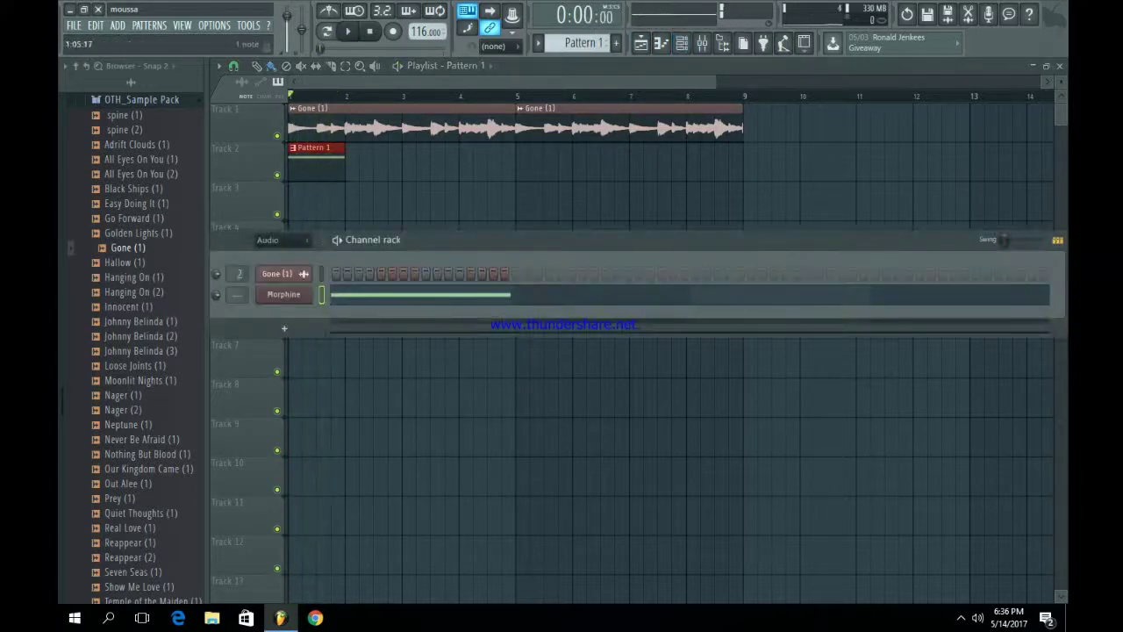
key(F7)
key(space)
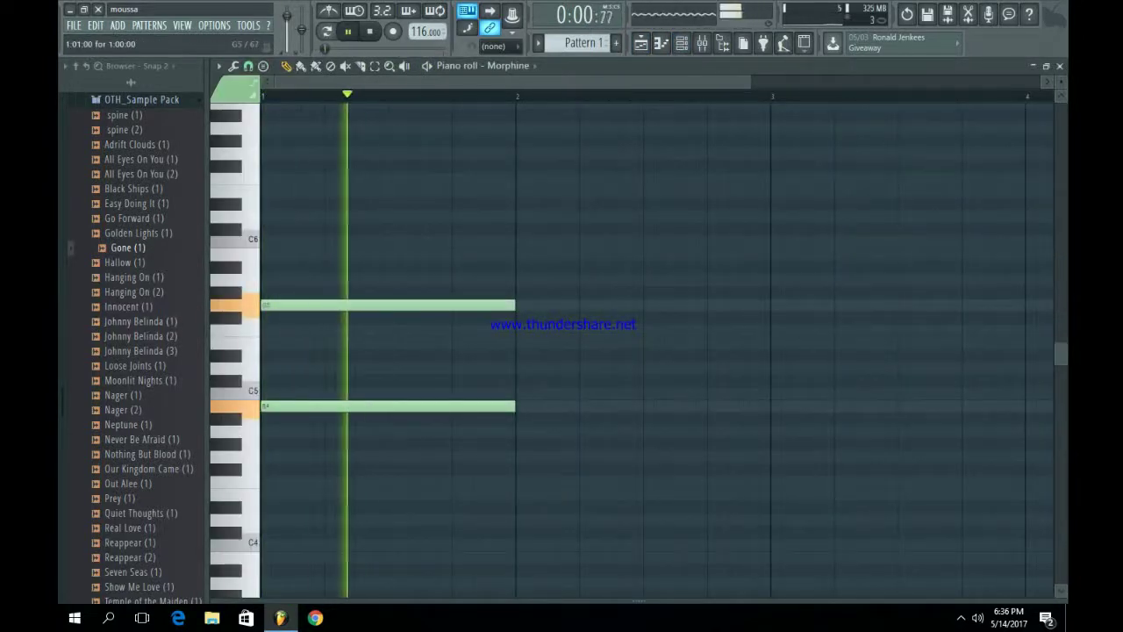
key(space)
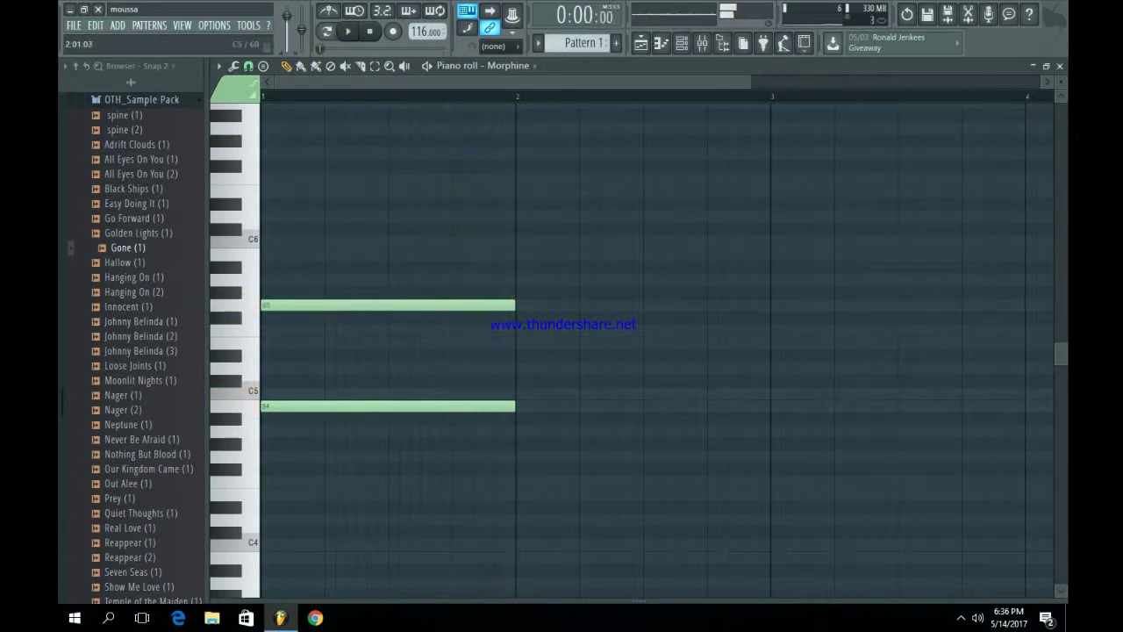
- Add one-bar C5 and A5 notes in bar 2 of the Morphine part and play it back
click(522, 394)
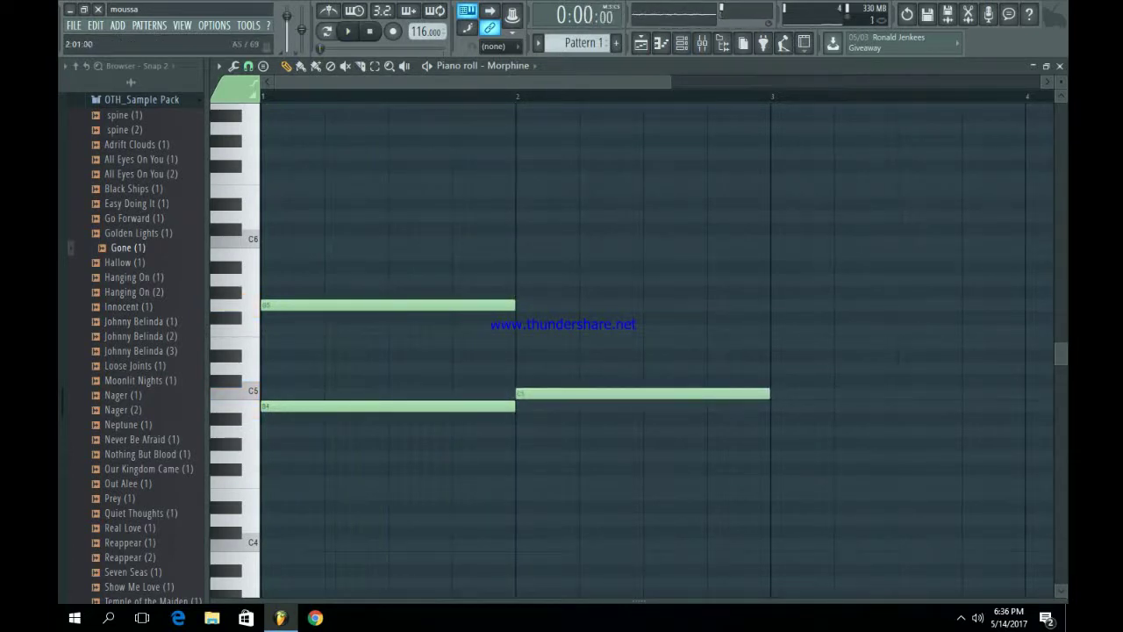
click(522, 279)
key(space)
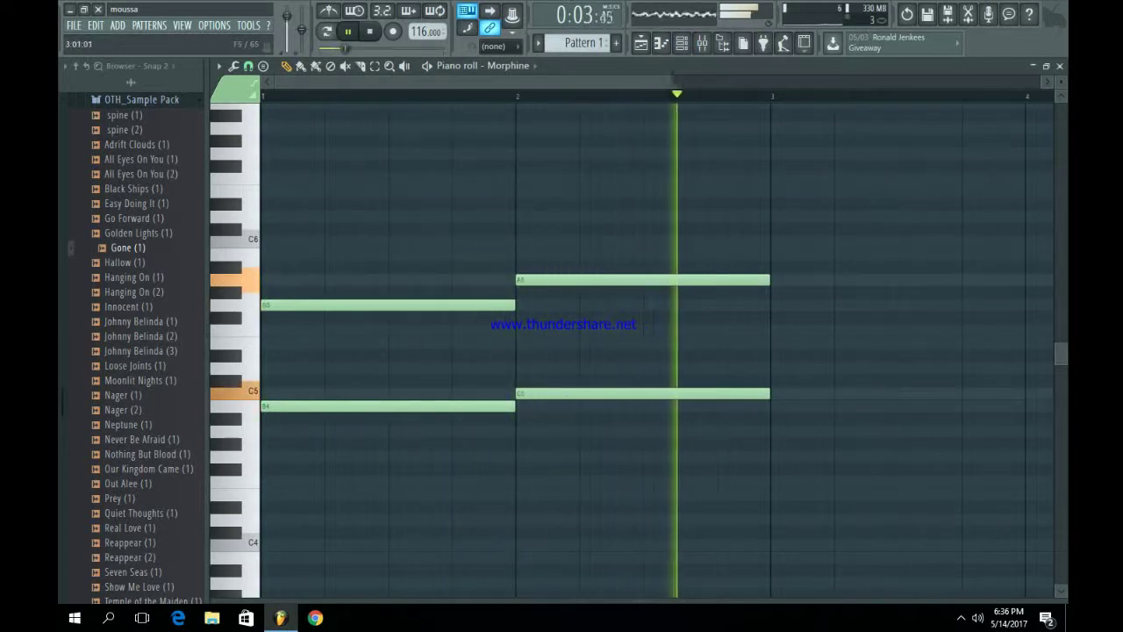
click(778, 330)
key(space)
key(ctrl+z)
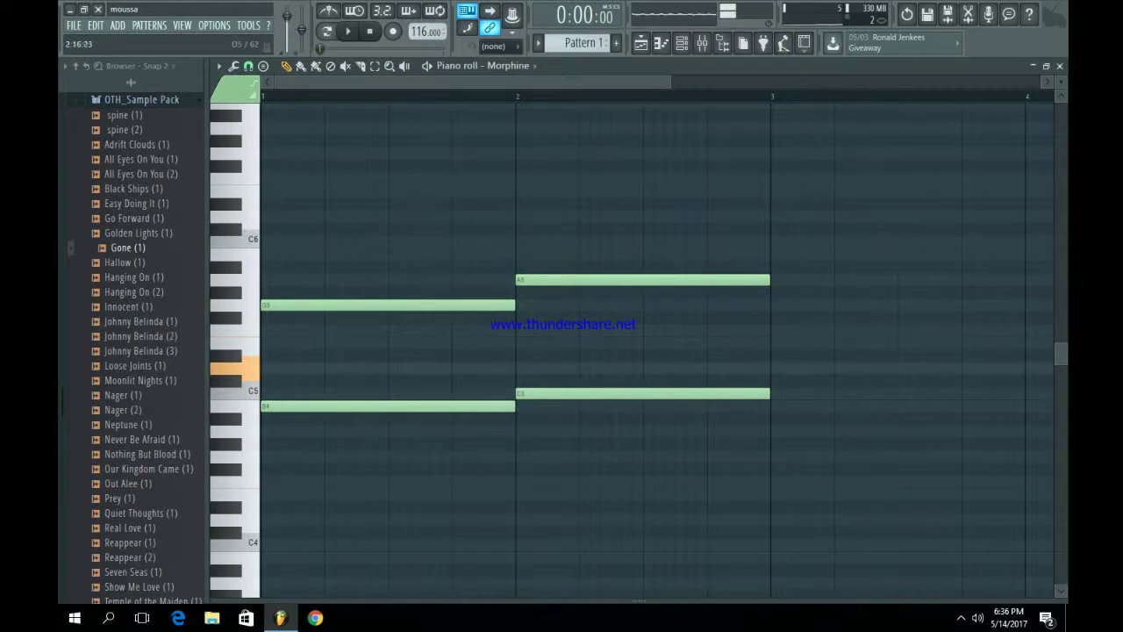
- Add one-bar D5 and C6 notes in bar 3 of the Morphine part and play it back
click(778, 368)
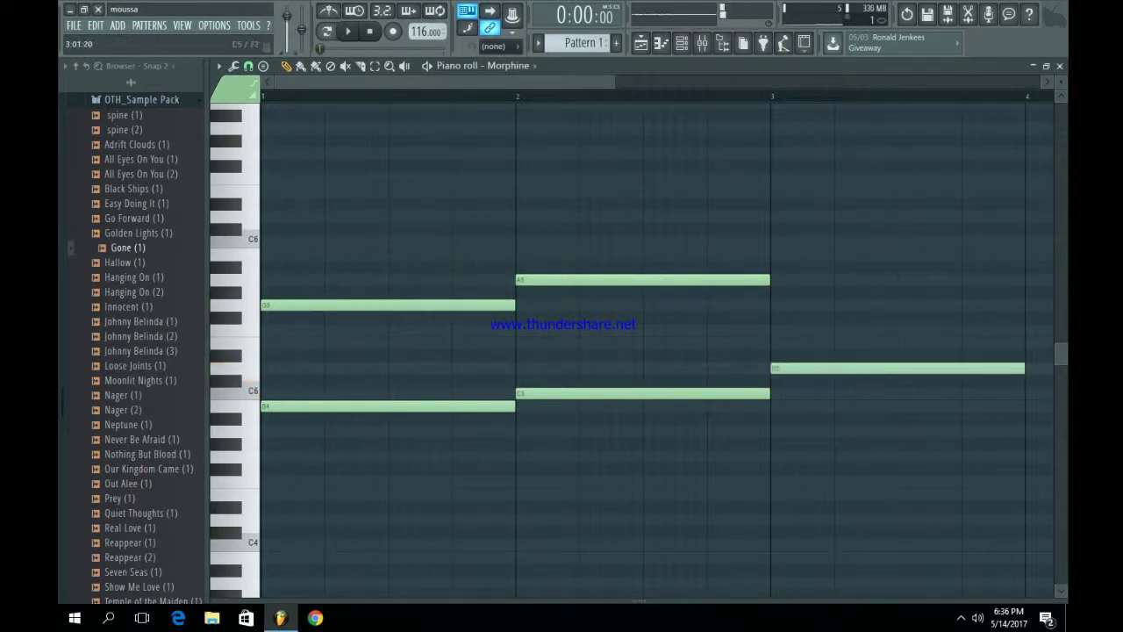
click(778, 242)
key(space)
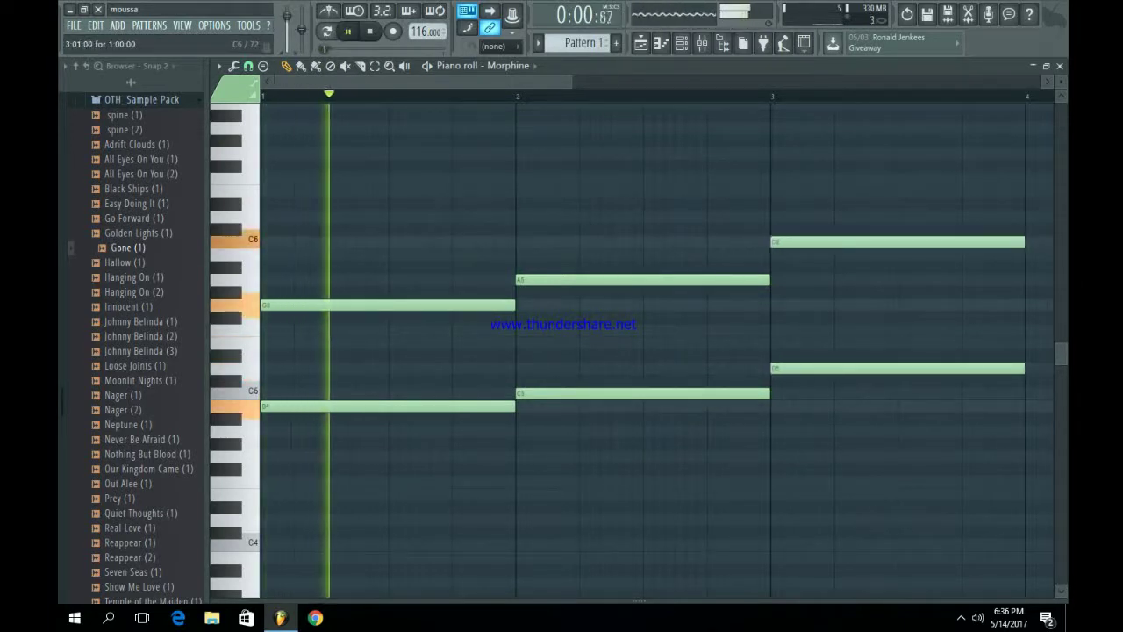
- Add one-bar G5 and A4 notes in bar 4 of the Morphine part and play it back
scroll(657, 351, down, 4)
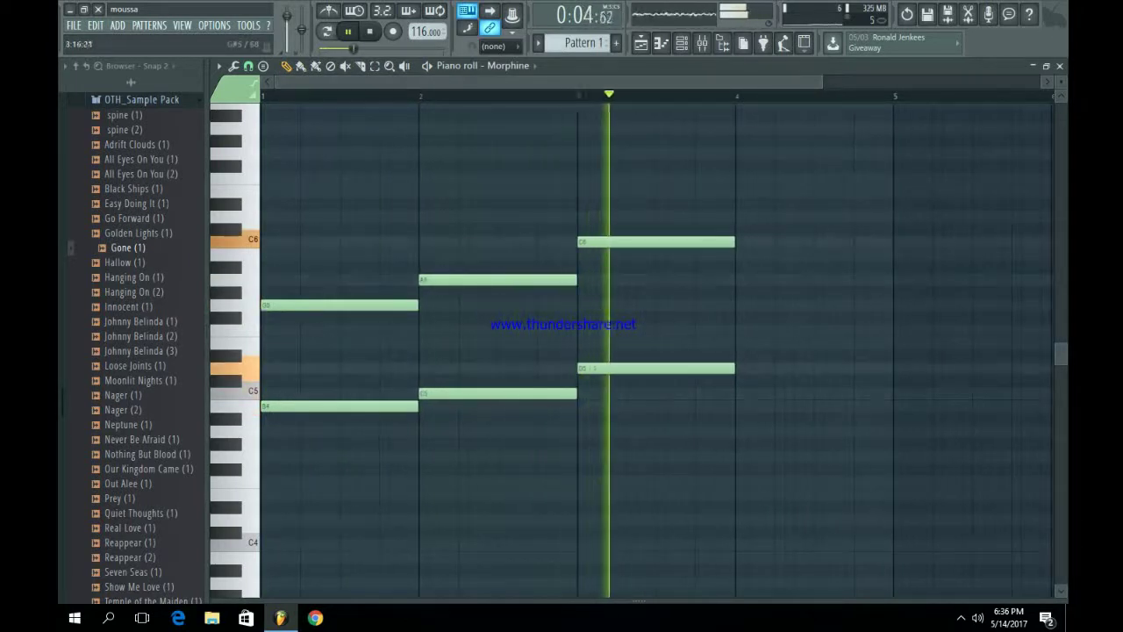
click(781, 304)
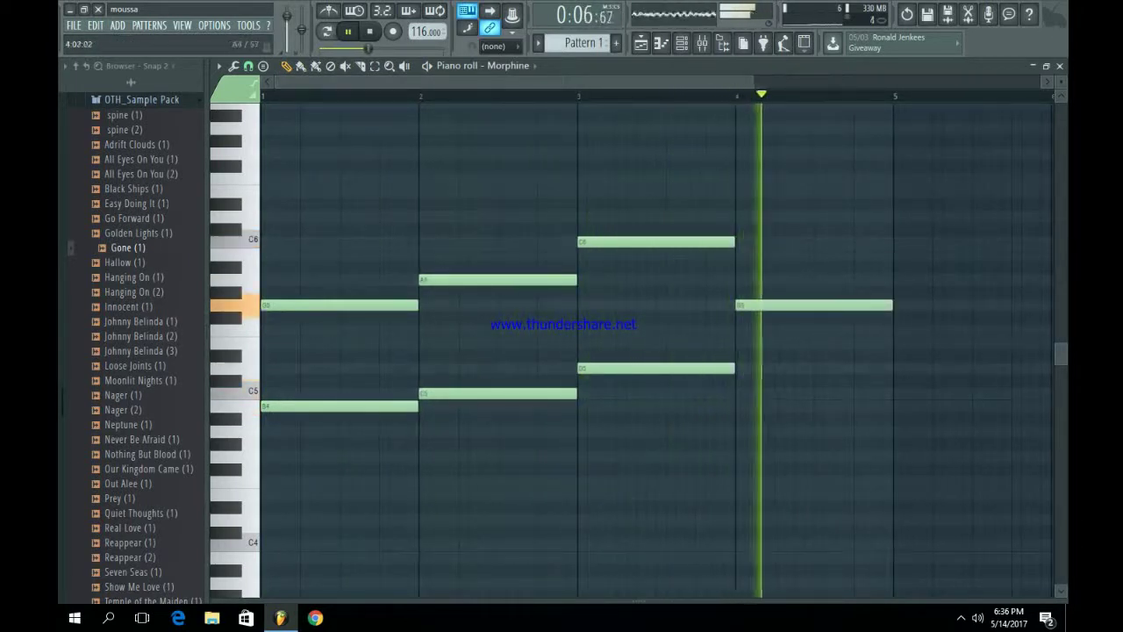
key(space)
click(742, 431)
key(space)
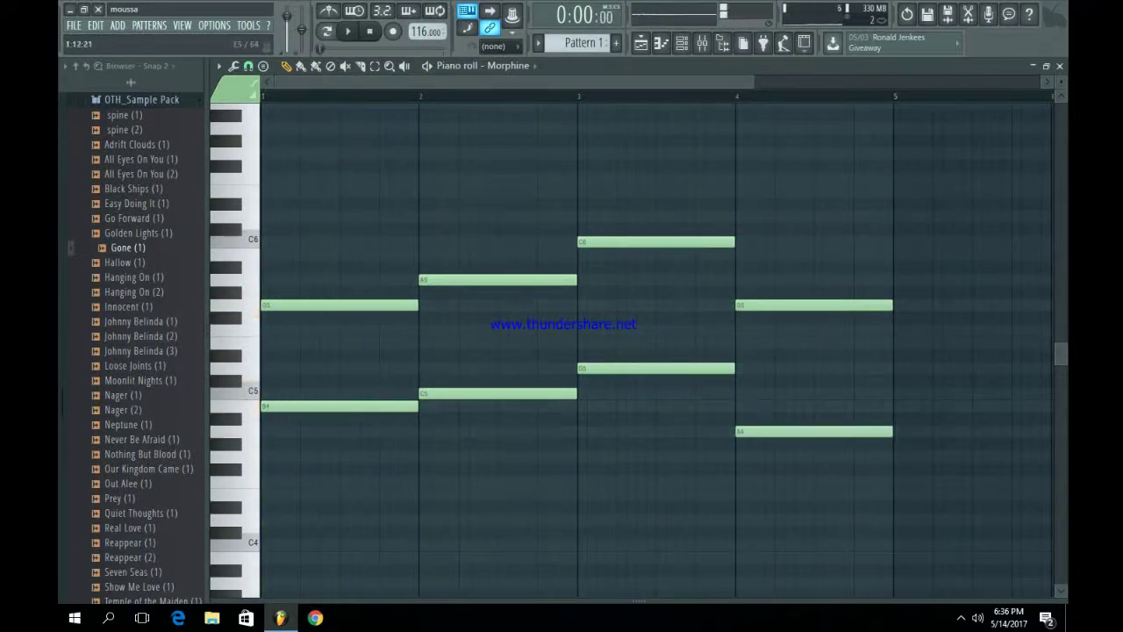
- Add a one-beat E5 note on the last beat of bar 1 in the Morphine part and play it
click(395, 342)
key(space)
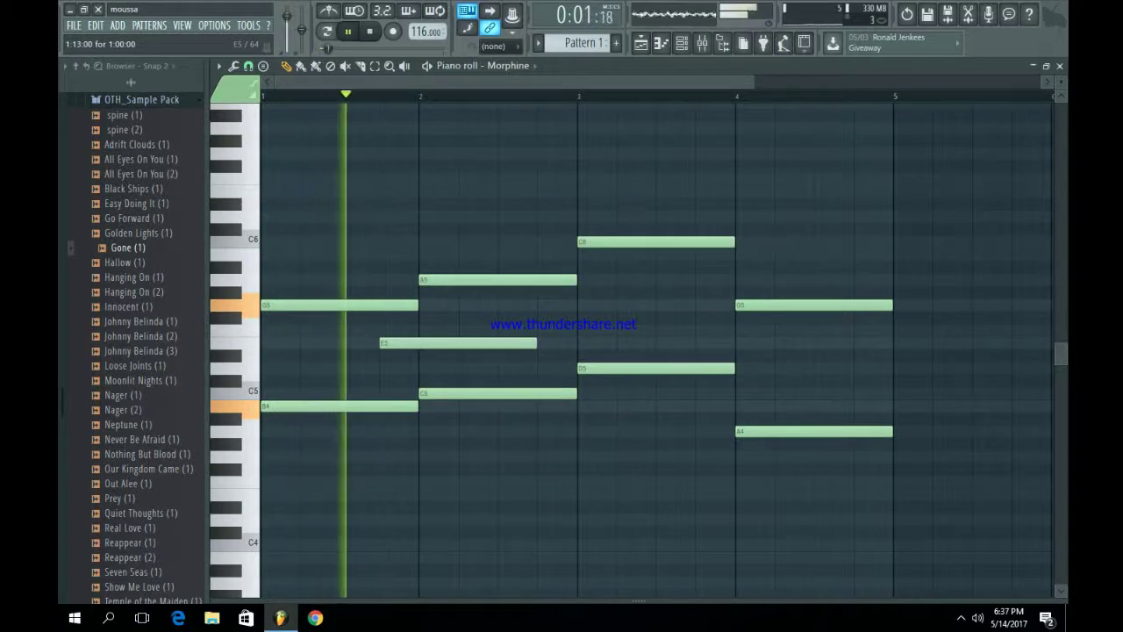
key(space)
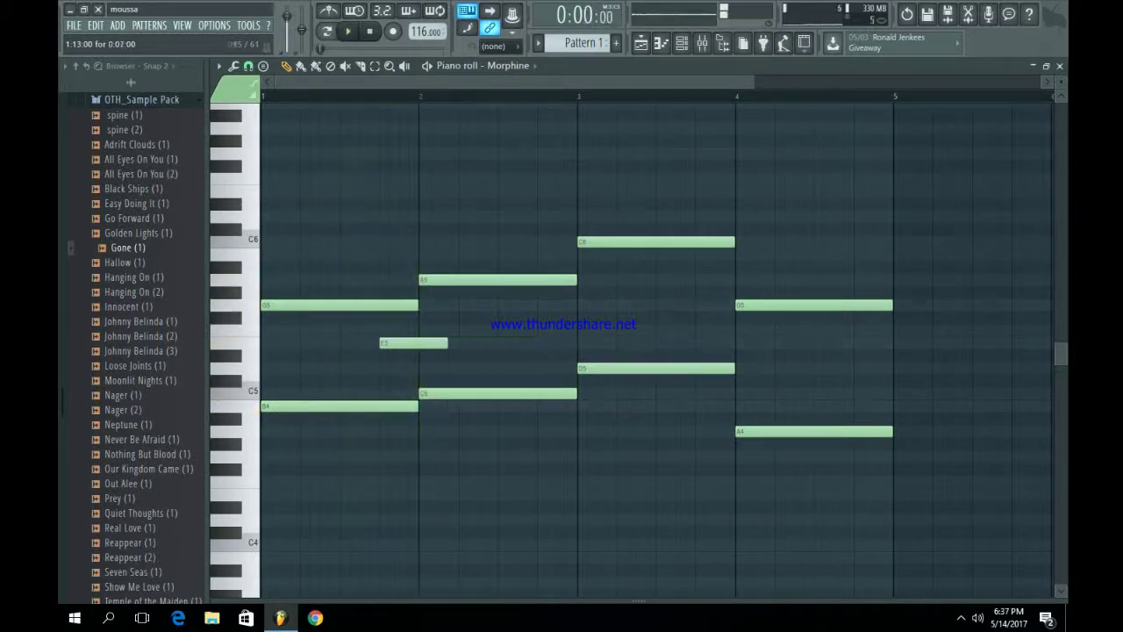
key(space)
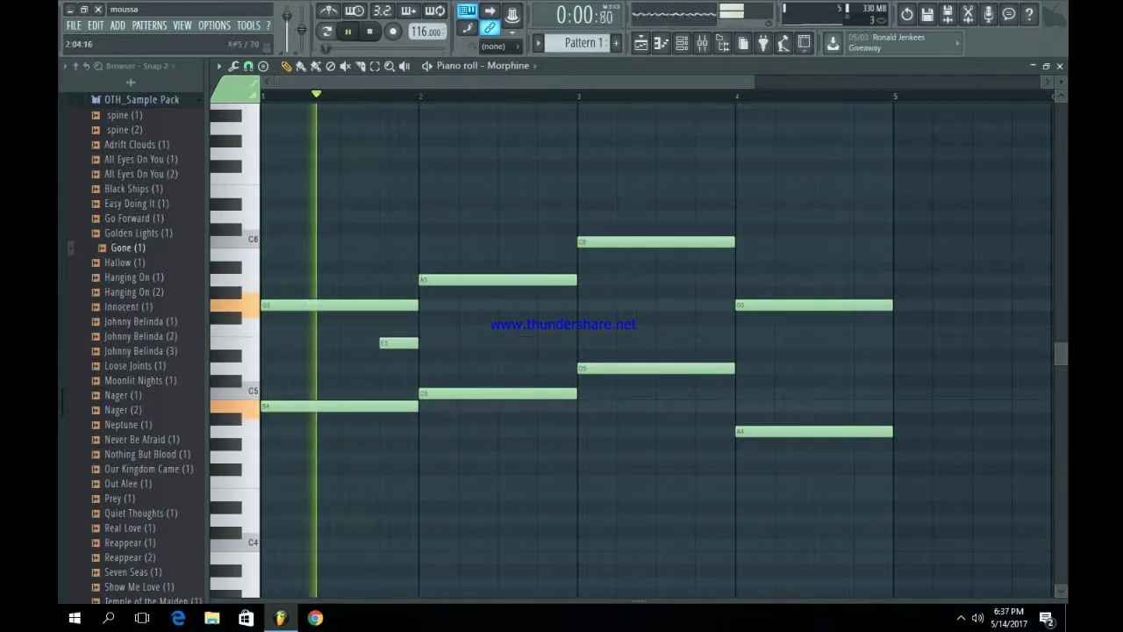
- Add one-beat slide notes B5 on beat 2 and B4 on beat 3 of Morphine's bar 2, and play the part
click(465, 255)
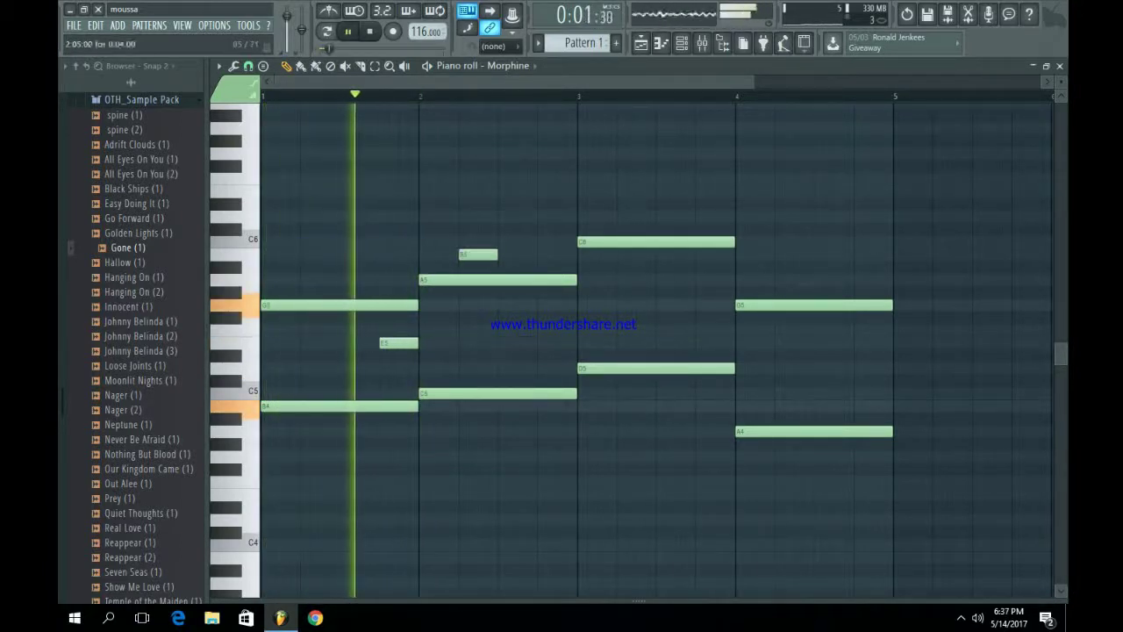
key(space)
double_click(465, 255)
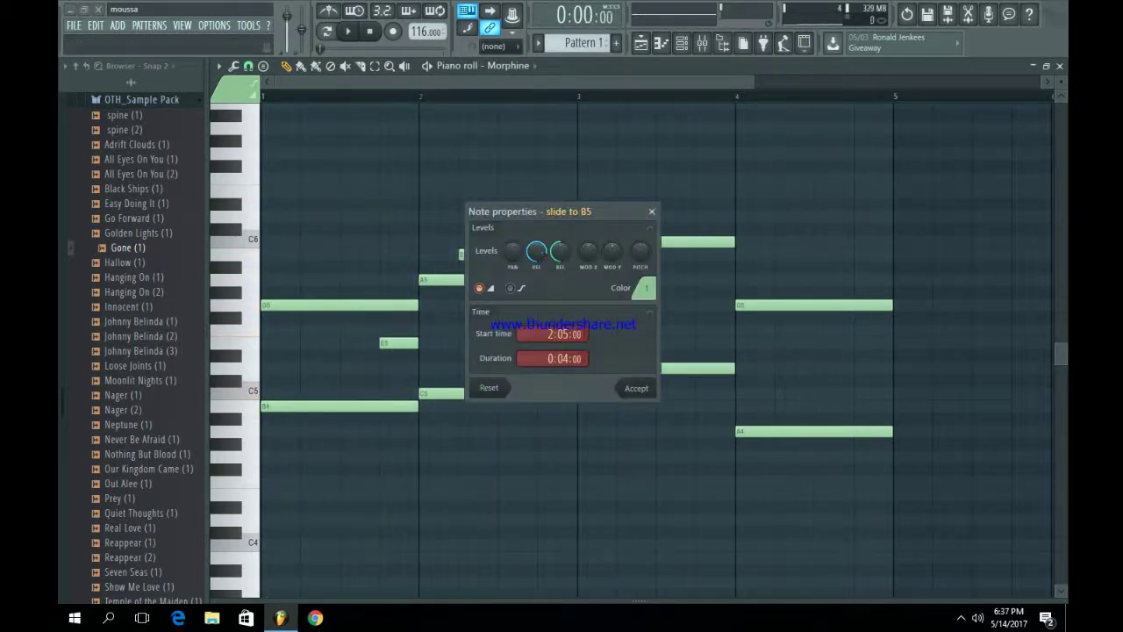
key(Return)
drag(531, 431, 514, 406)
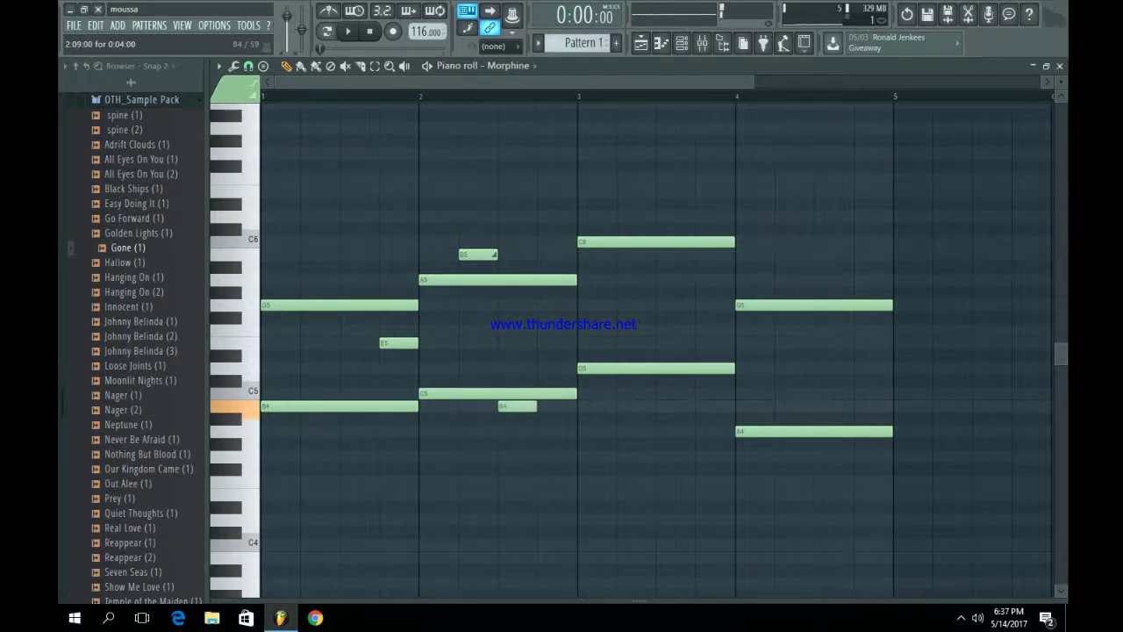
double_click(514, 405)
key(Return)
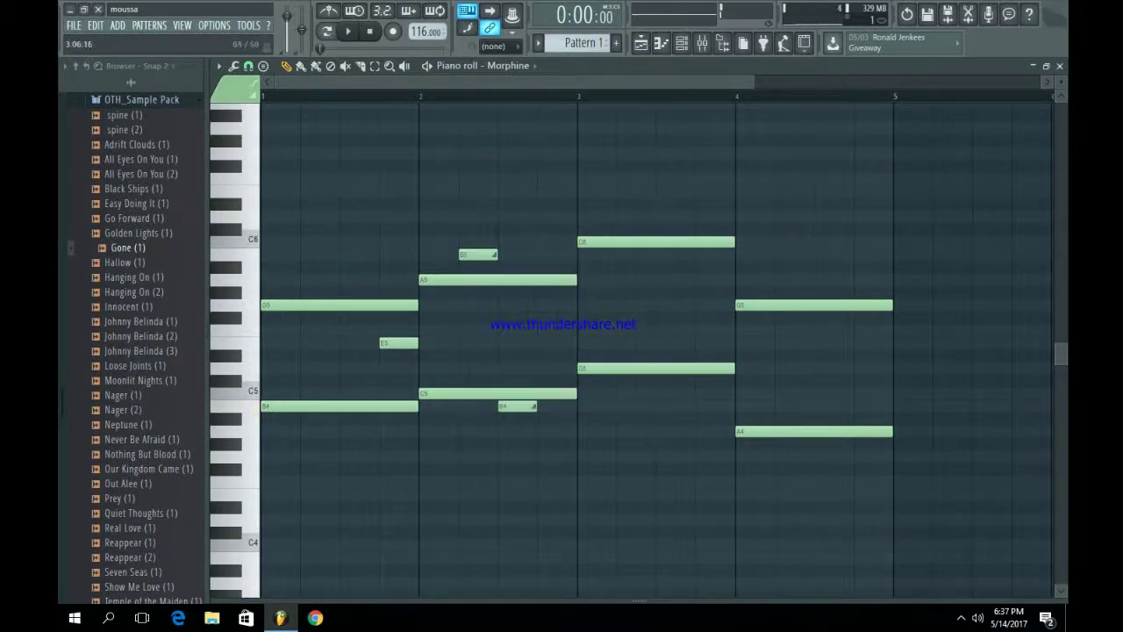
key(space)
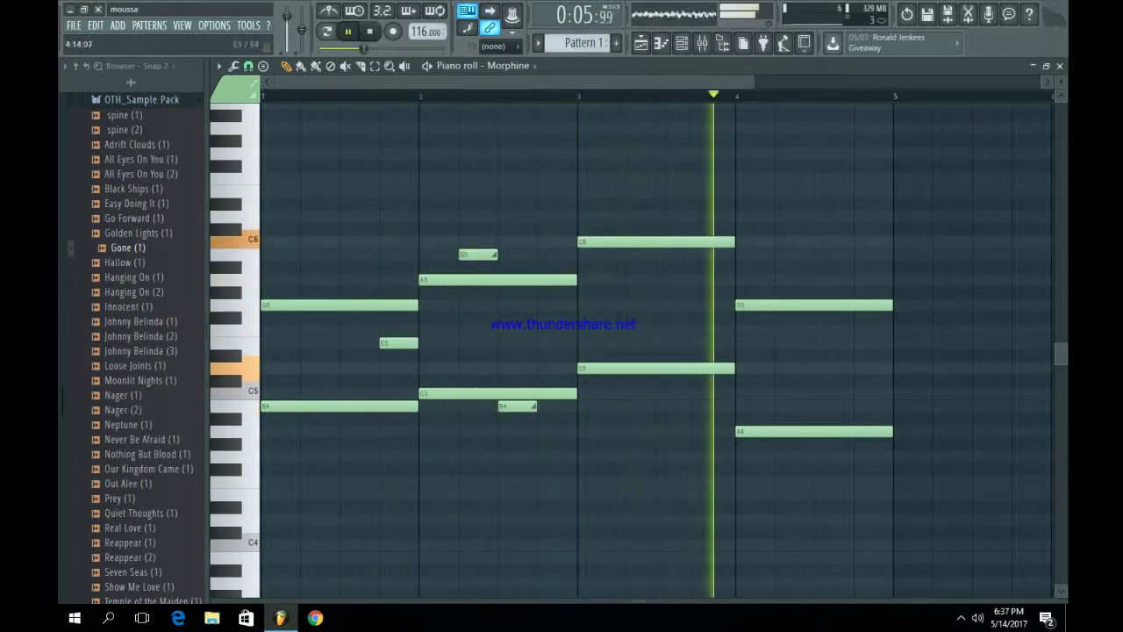
- Add a one-beat E5 slide note on the last beat of bar 4 in the Morphine part and listen to the pattern
click(861, 342)
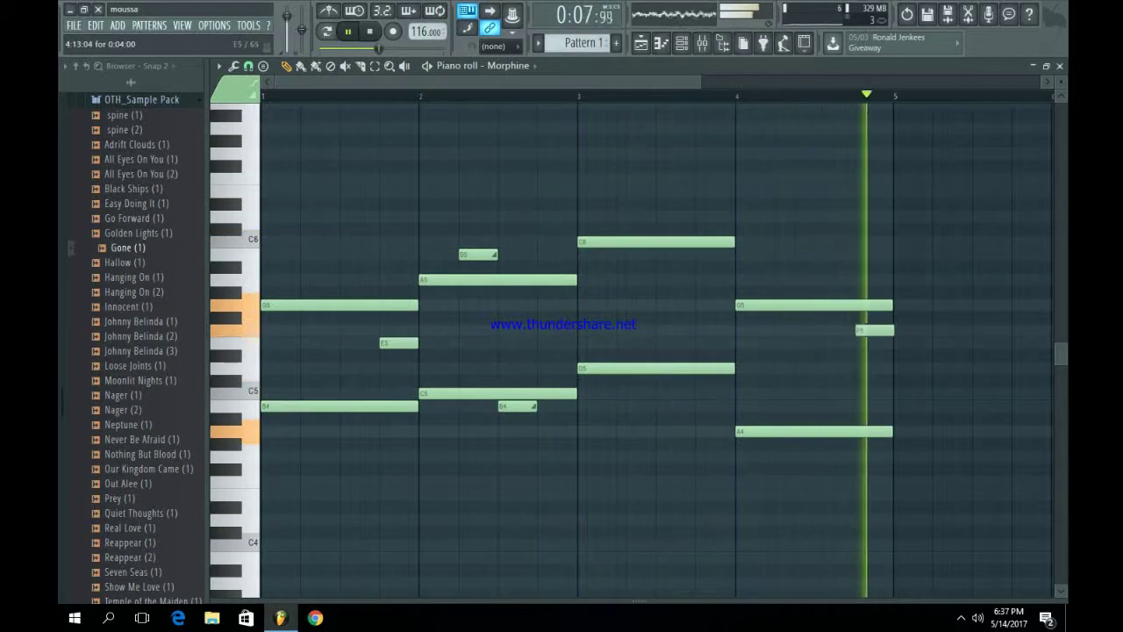
key(space)
key(space)
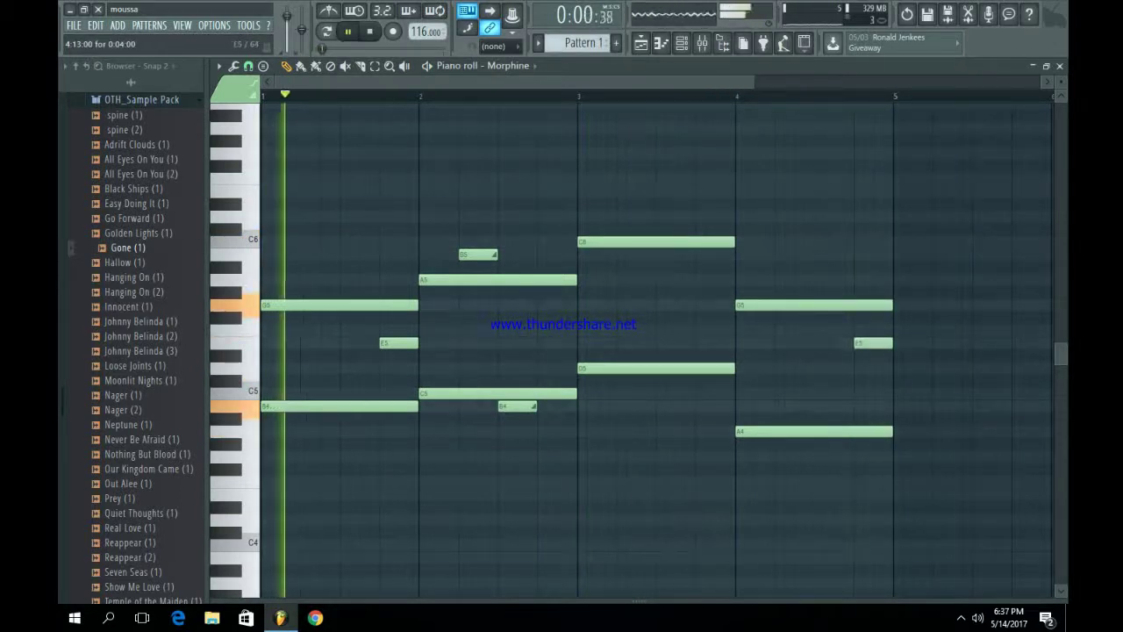
double_click(873, 343)
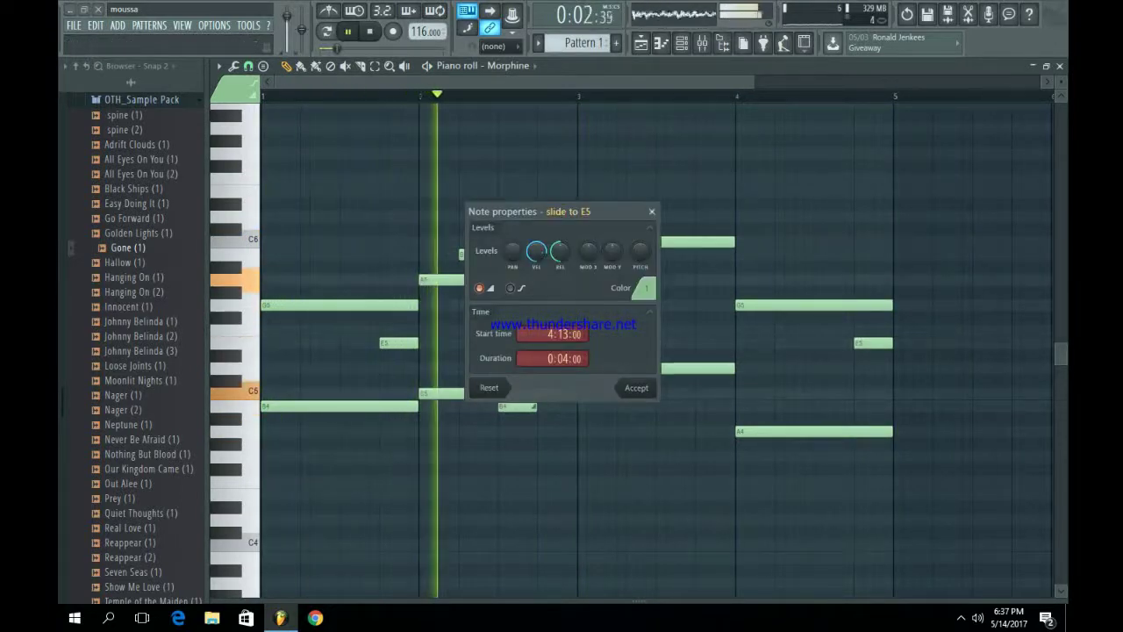
click(636, 387)
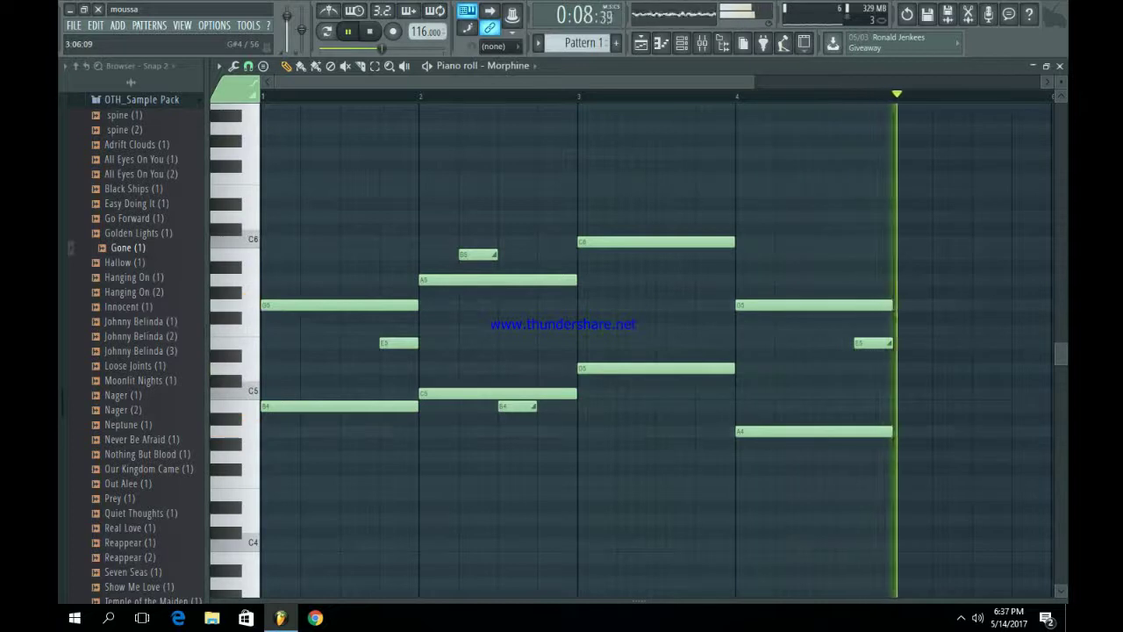
key(space)
- Duplicate the Pattern 1 clip on playlist Track 2 so it also covers bars 5 to 8
key(F6)
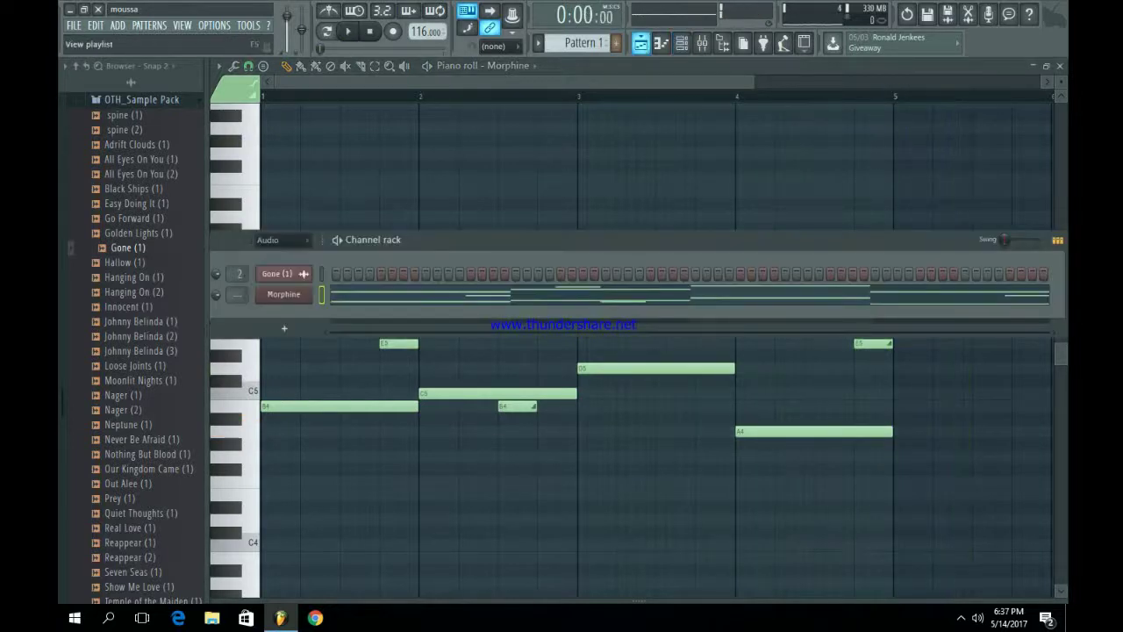
key(F5)
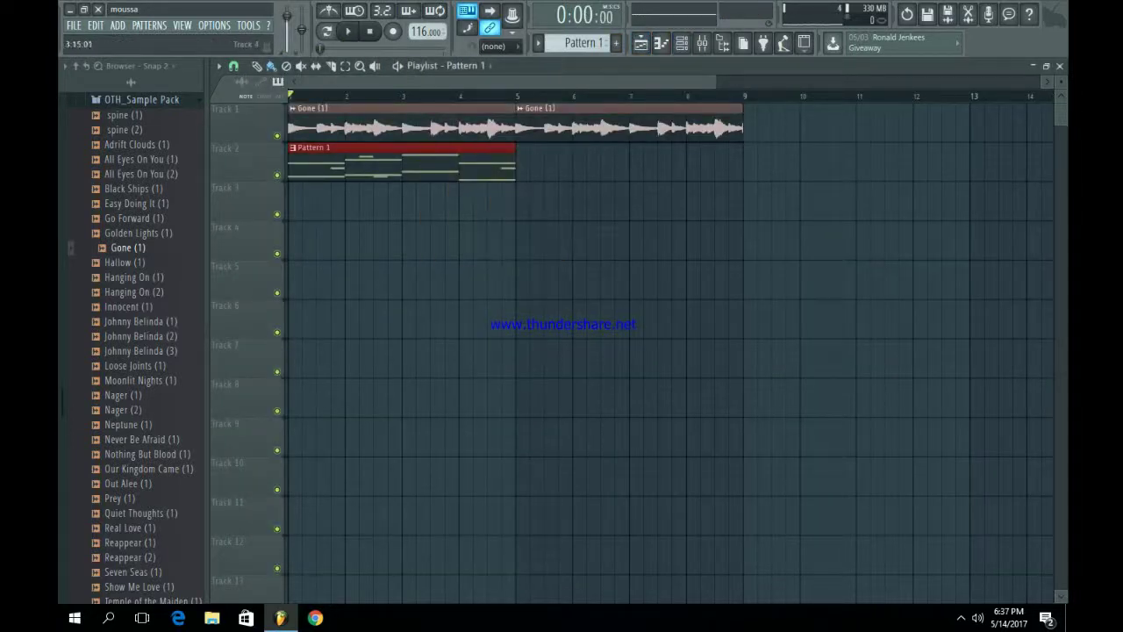
key(ctrl+b)
key(ctrl+d)
- Route Morphine to mixer track 3, lower the Gone (1) track volume to 81%, and slightly reduce the Morphine track volume
key(F6)
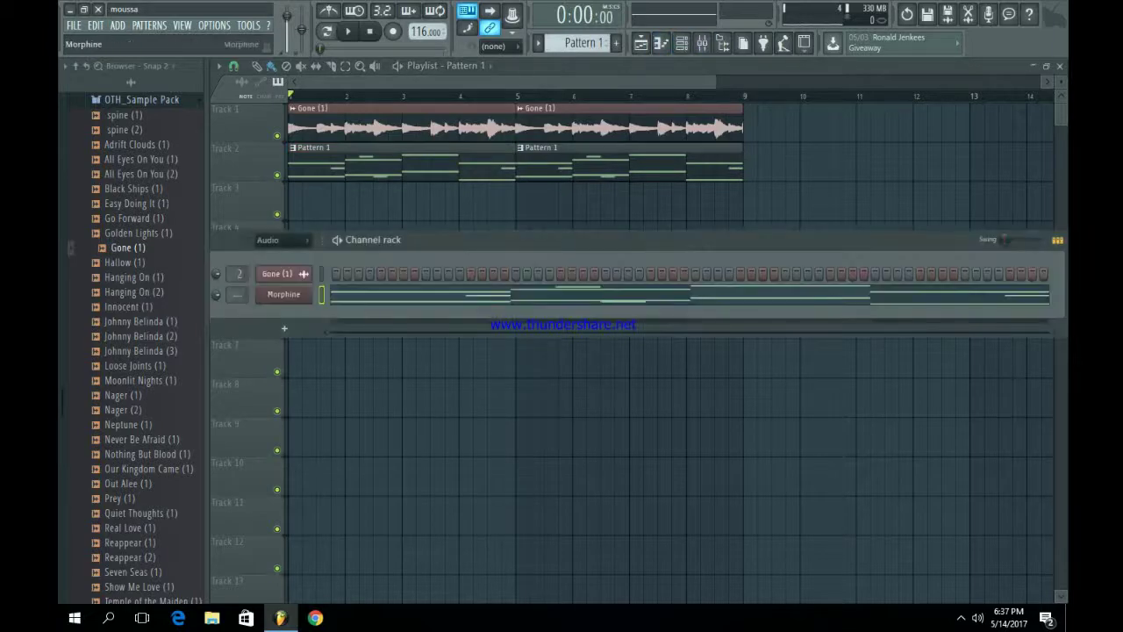
click(283, 294)
key(F9)
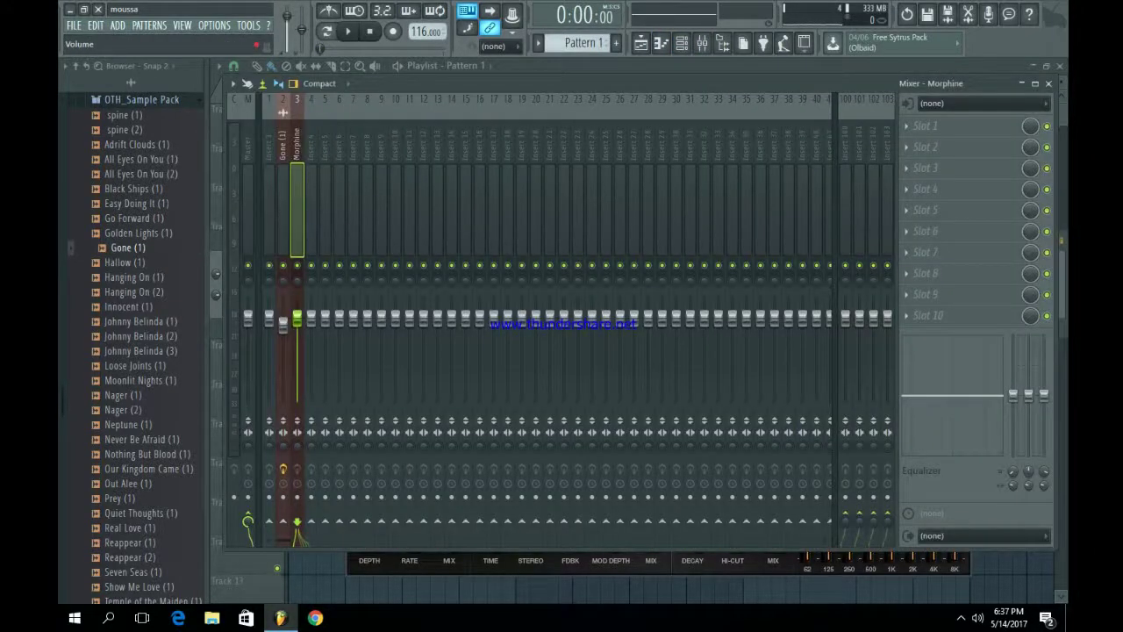
drag(283, 324, 283, 334)
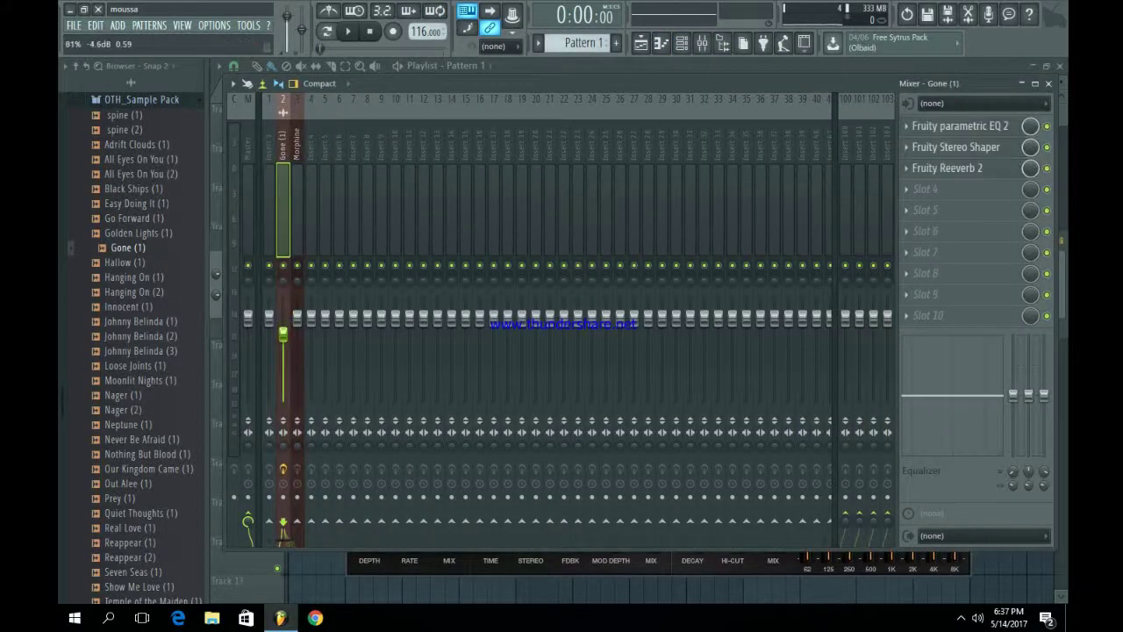
click(297, 323)
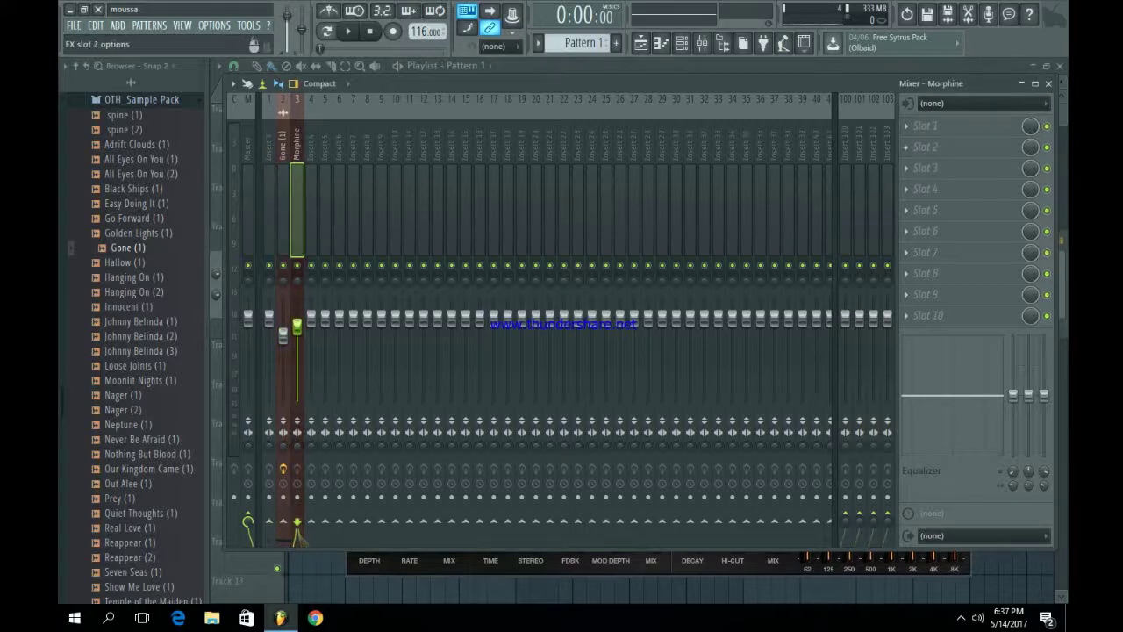
- Try Fruity Stereo Shaper with another preset in the first effect slot of the Morphine mixer track during playback
key(space)
click(922, 147)
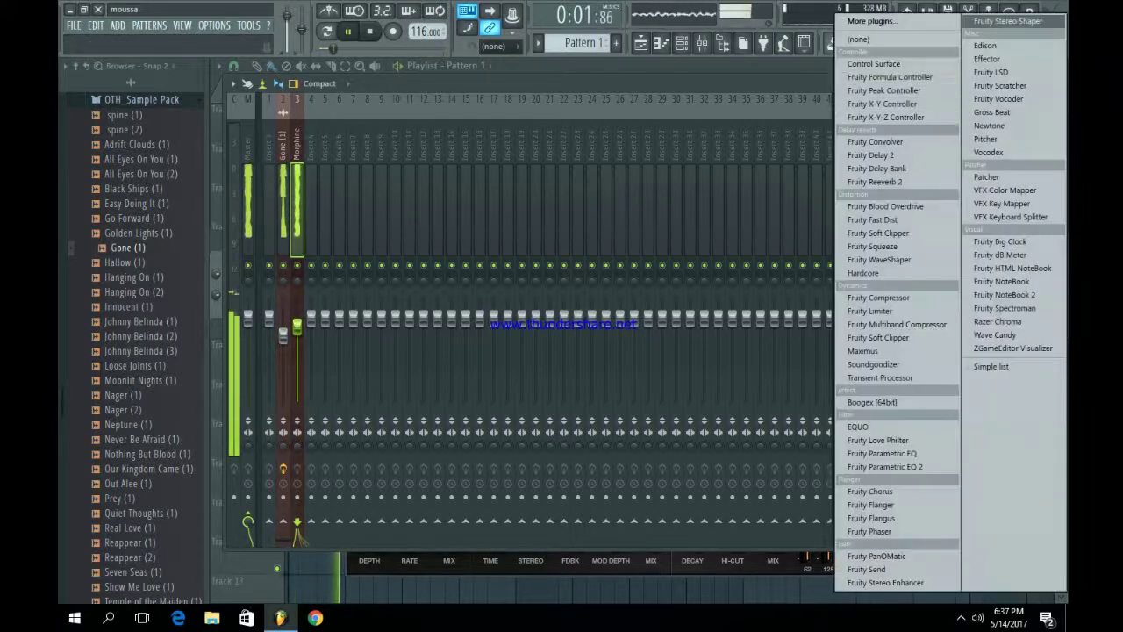
click(1008, 21)
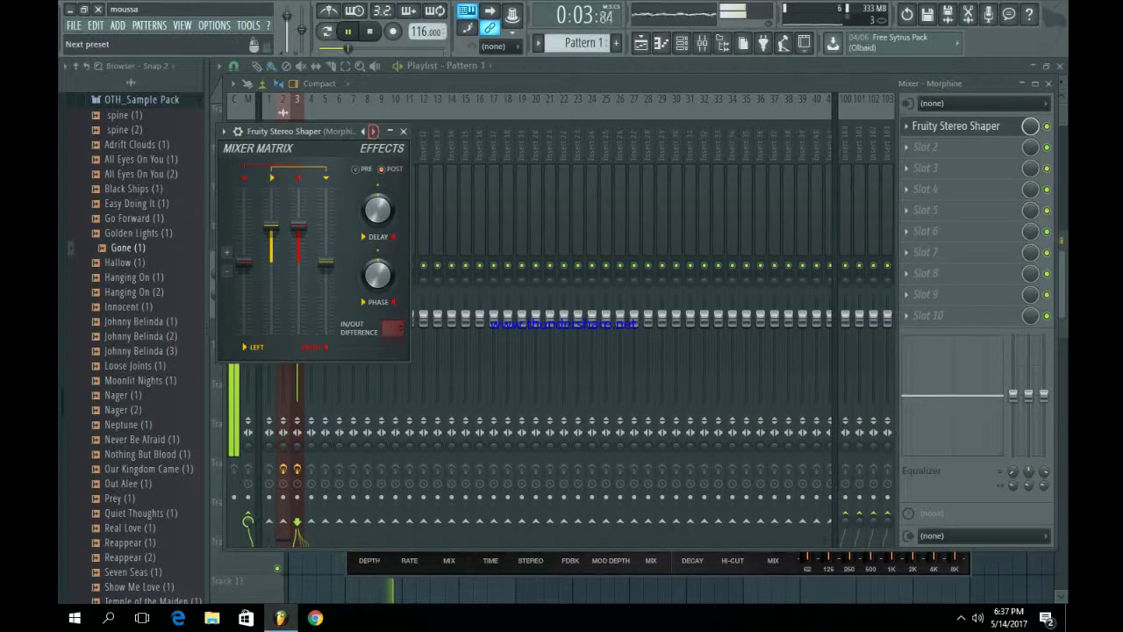
click(373, 130)
click(430, 207)
click(957, 126)
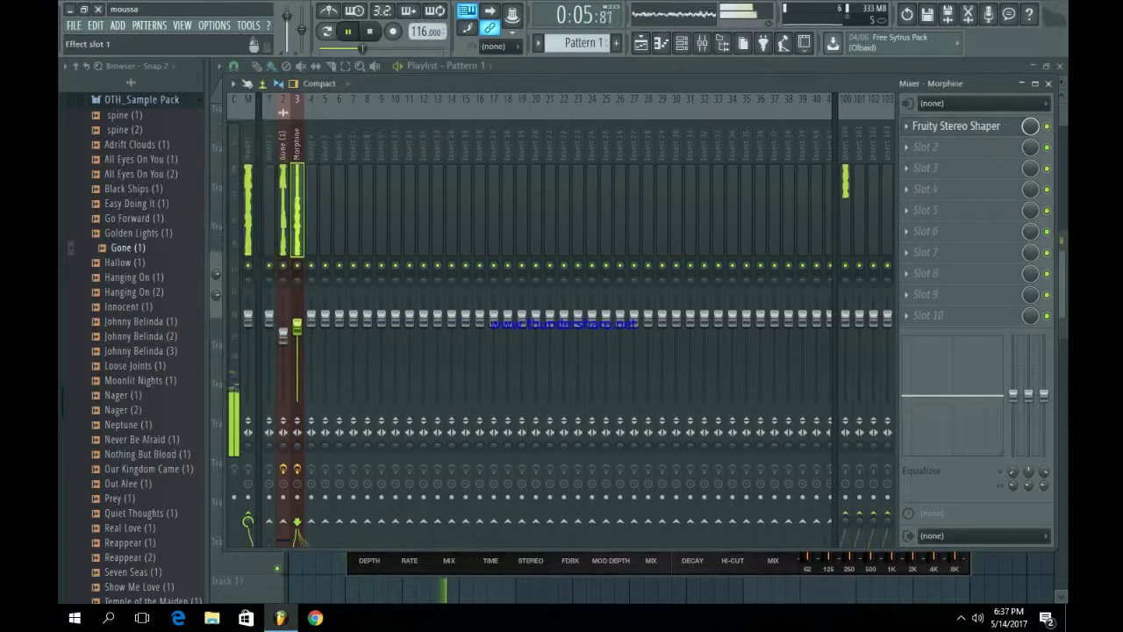
key(space)
- Load Fruity Formula Controller with the Basic sine LFO preset in the first effect slot of the Morphine track
click(908, 125)
click(930, 146)
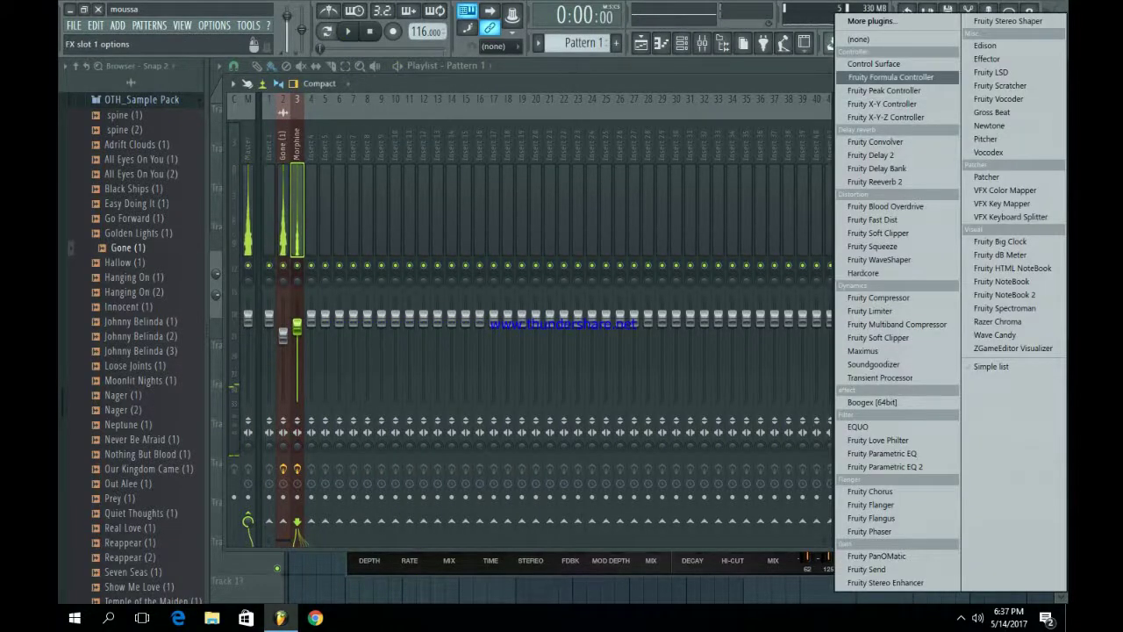
click(890, 77)
click(548, 131)
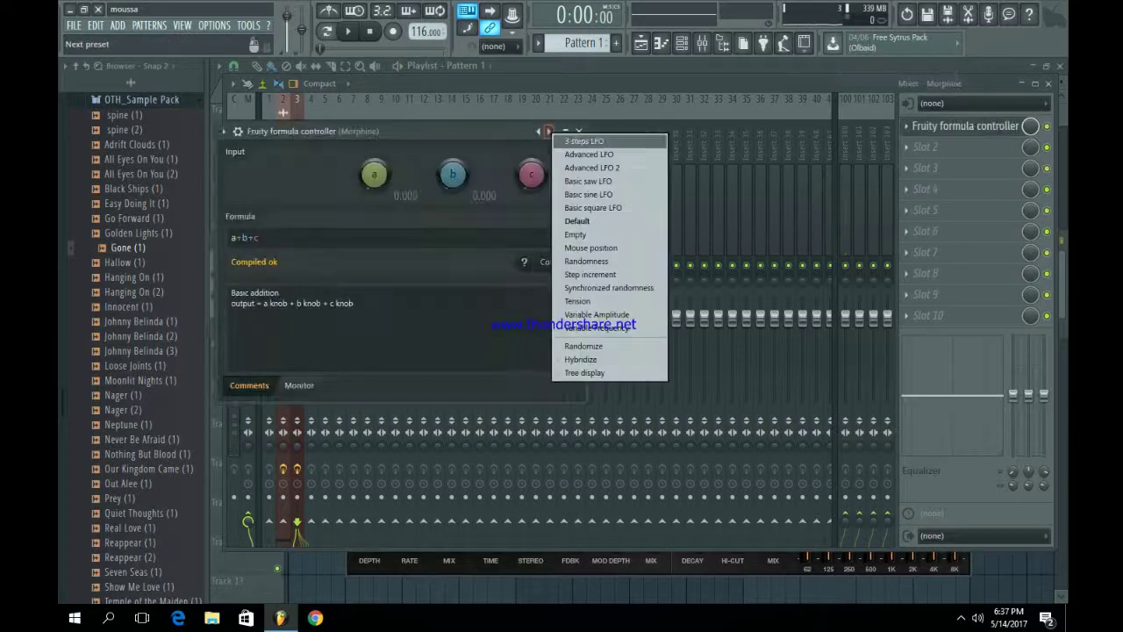
click(589, 194)
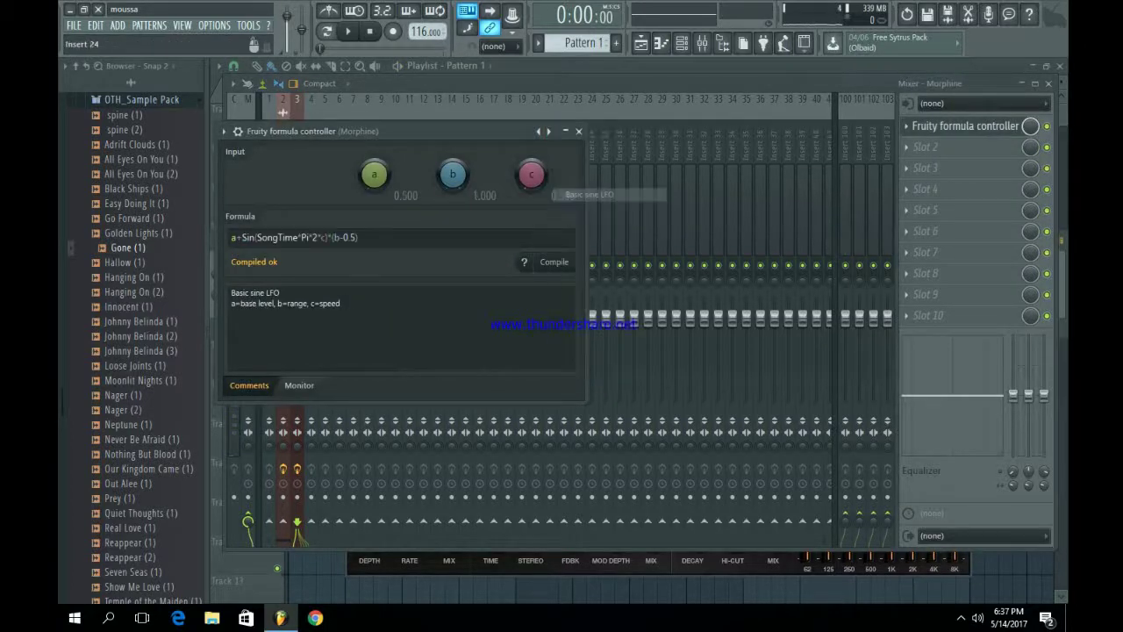
click(578, 131)
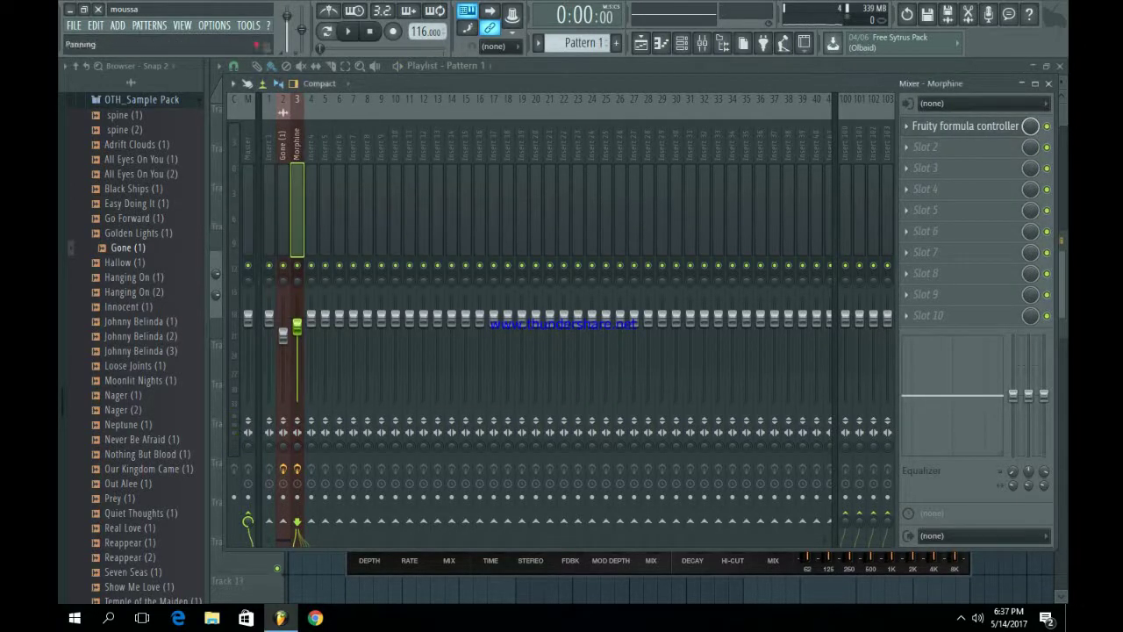
- Link the Morphine mixer track's panning to the internal controller Formula ctrl - Out
right_click(297, 281)
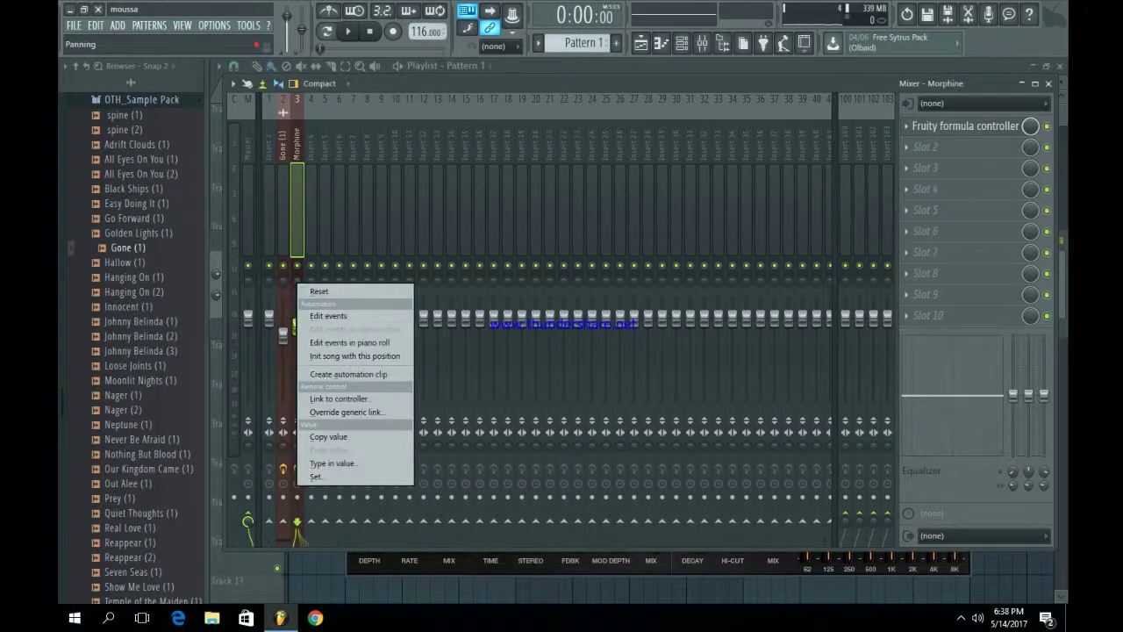
click(339, 399)
click(562, 301)
click(518, 354)
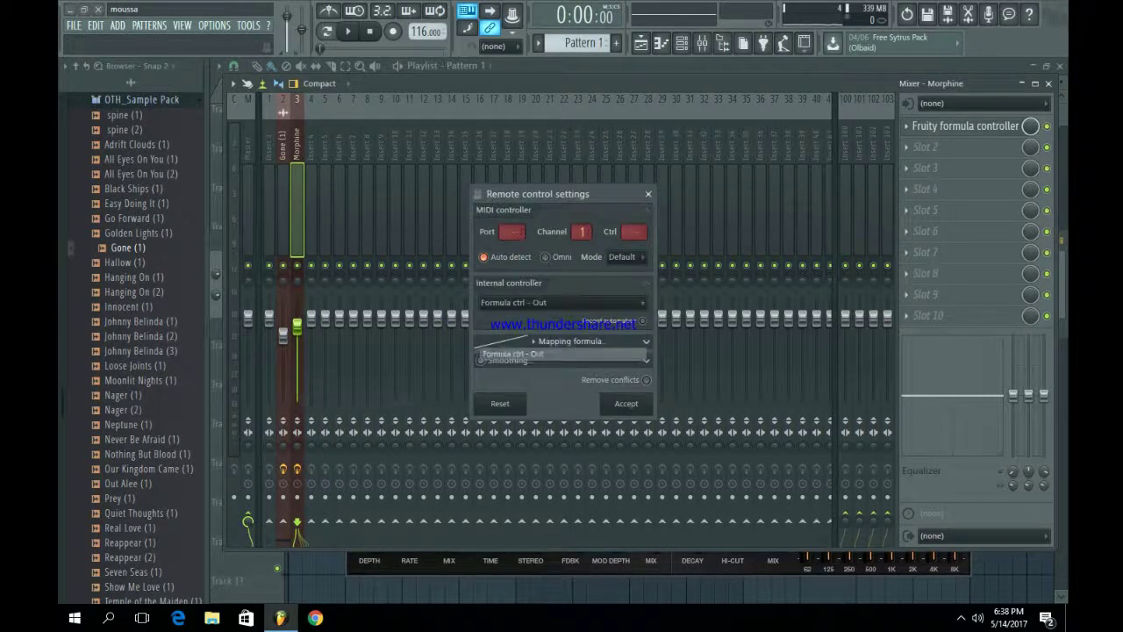
click(626, 403)
- Reduce the formula controller's b range to about 0.76, and rebalance the Gone (1) and Morphine track volumes during playback
click(965, 126)
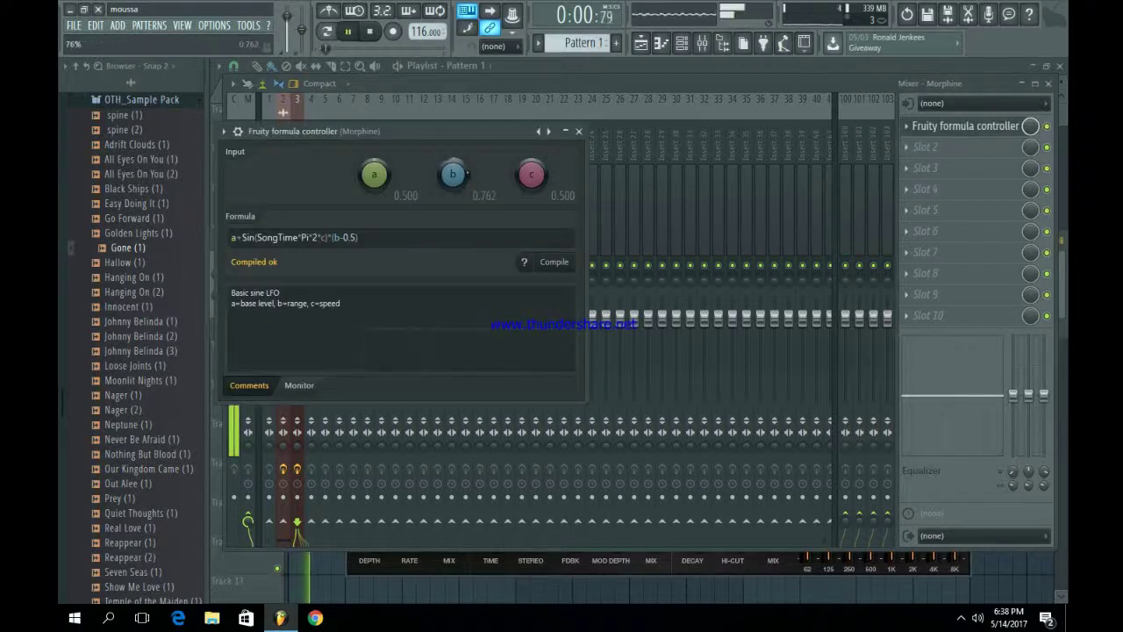
key(Escape)
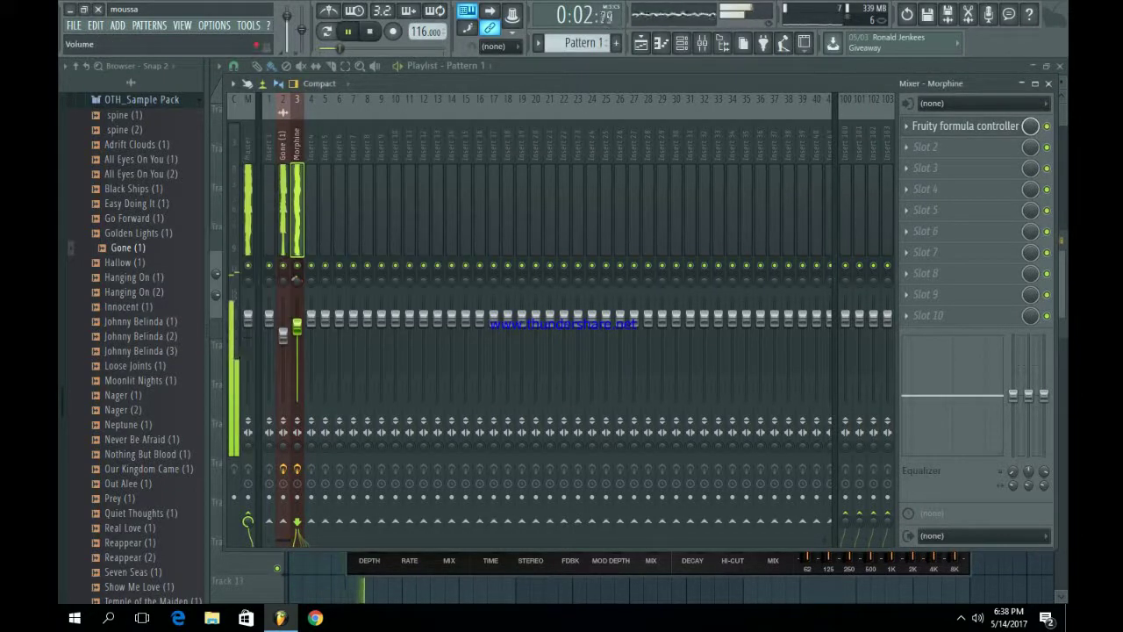
click(282, 112)
key(Right)
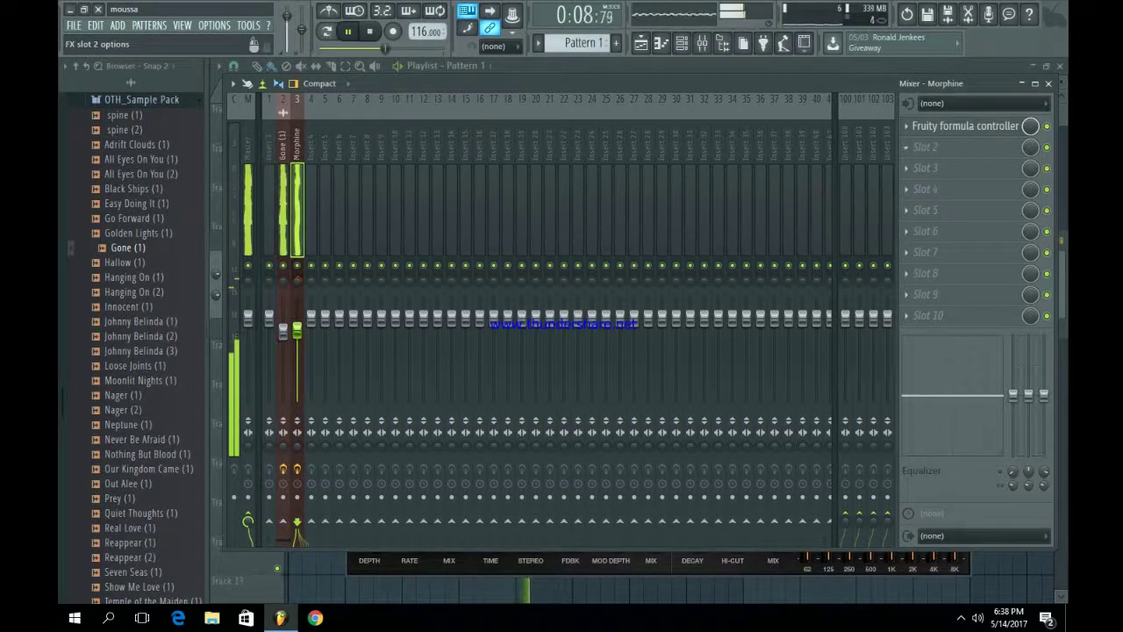
- Add Fruity Reeverb 2 to the second effect slot of the Morphine track and raise its wet level
click(926, 146)
click(877, 181)
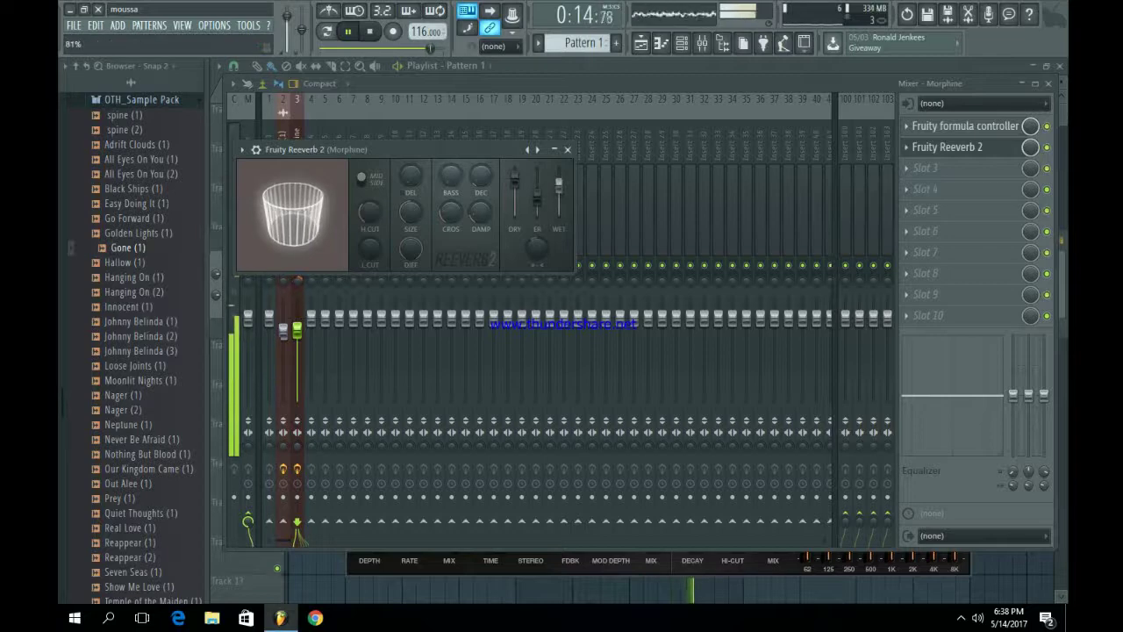
click(567, 149)
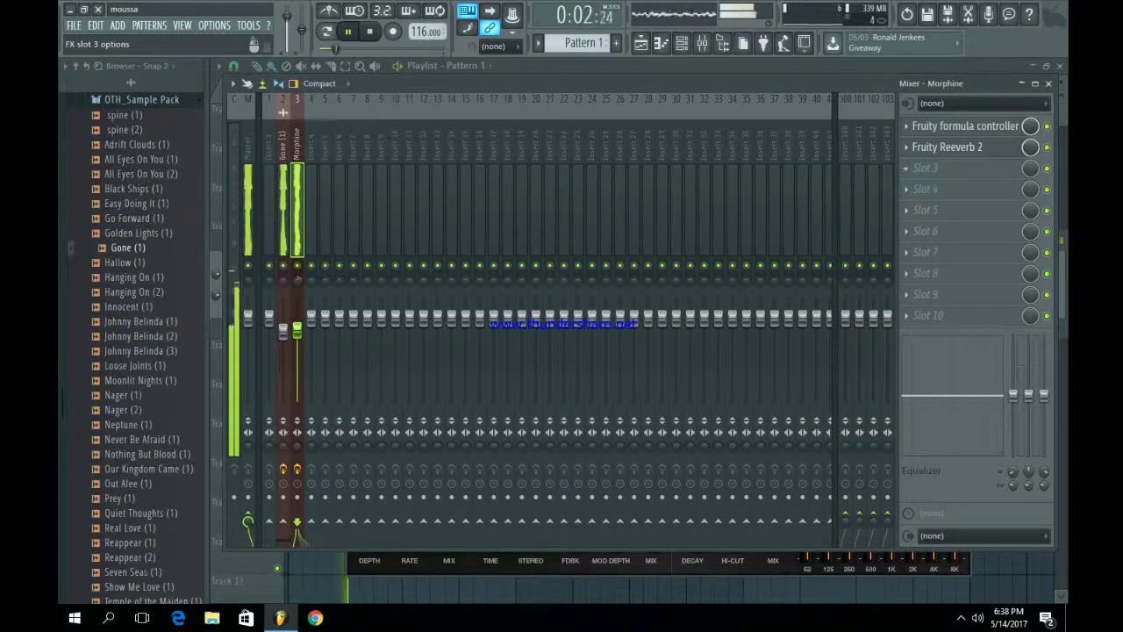
- Add Fruity Phaser to the third effect slot of the Morphine track, set its mix level to 56%, and close the mixer
click(925, 168)
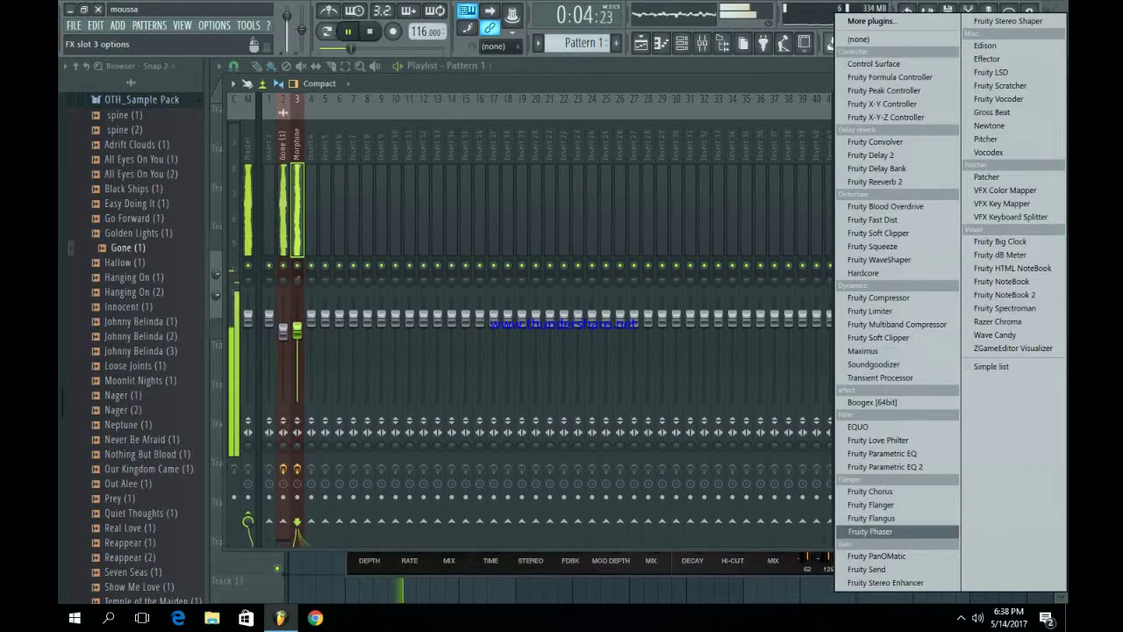
click(871, 531)
click(617, 167)
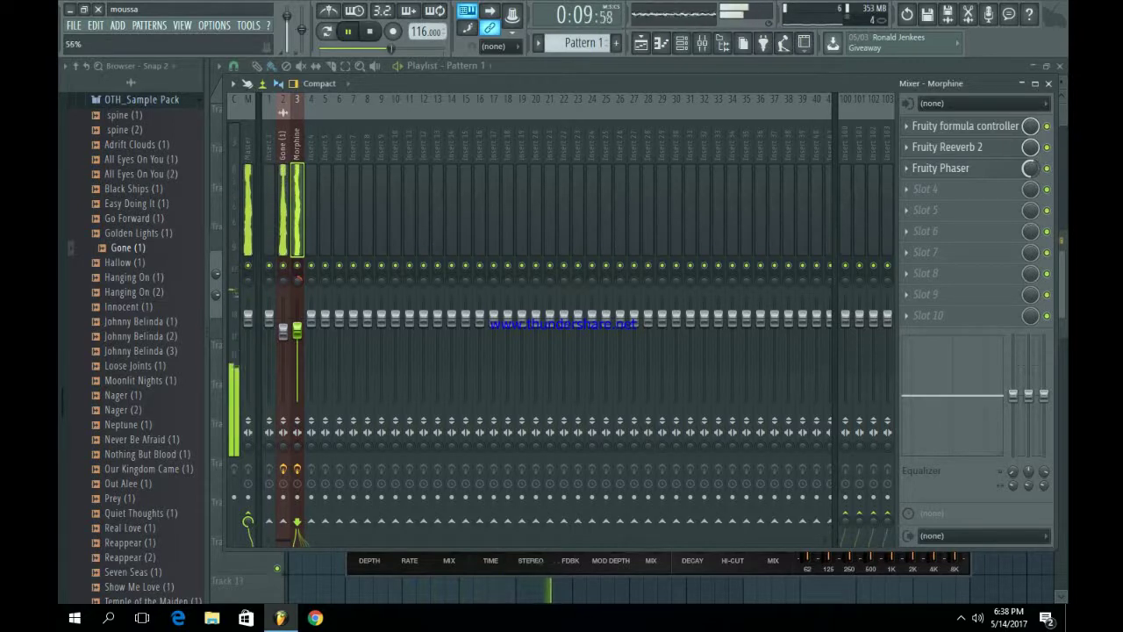
key(F9)
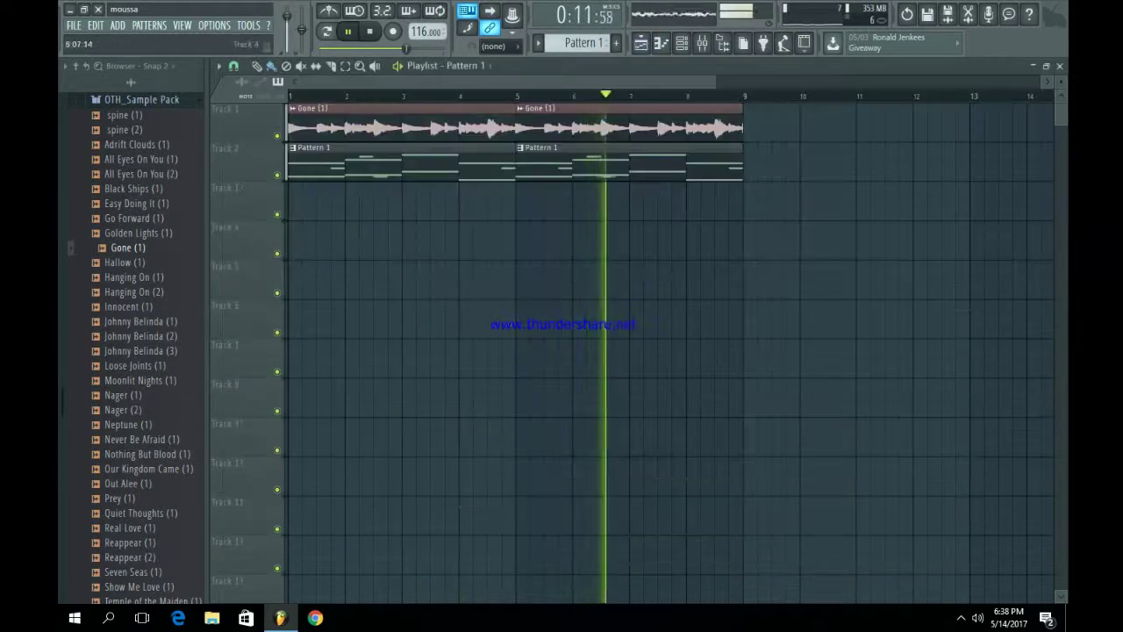
- Start Pattern 2, add a second Morphine channel, and load the BAS Electric Fingered FG preset from the Bass bank
scroll(667, 351, down, 2)
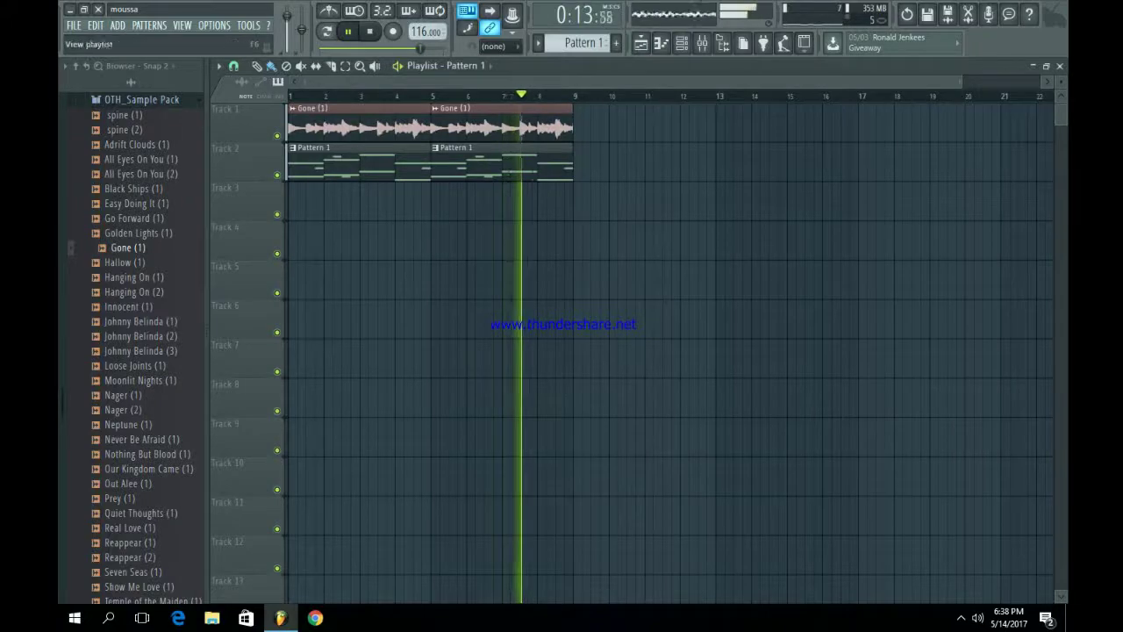
key(F6)
key(F4)
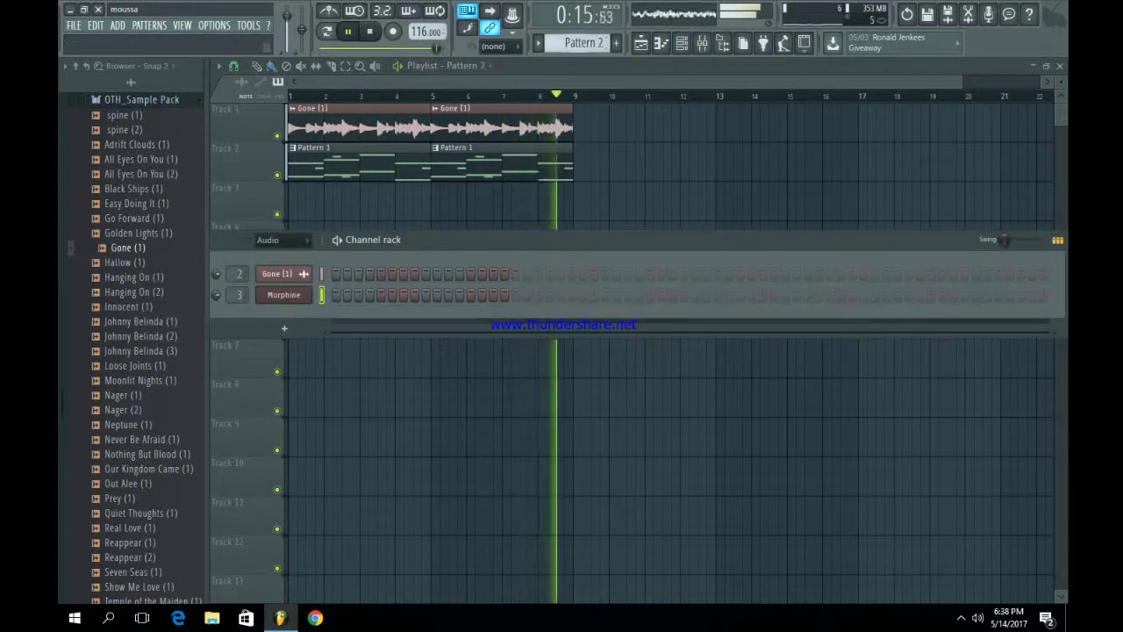
click(284, 329)
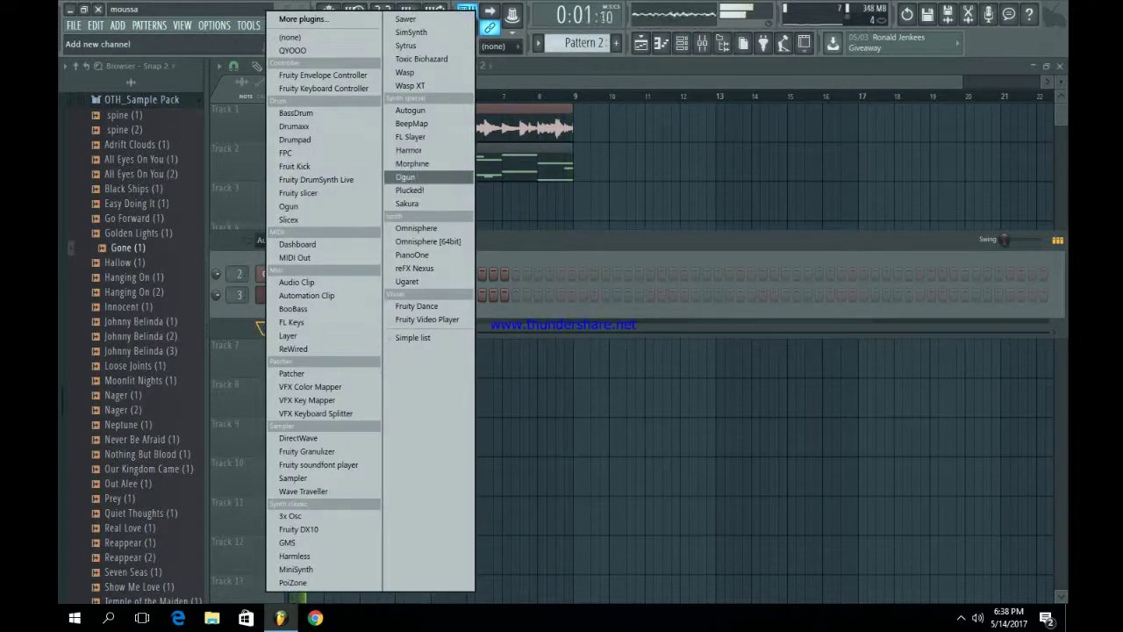
click(412, 164)
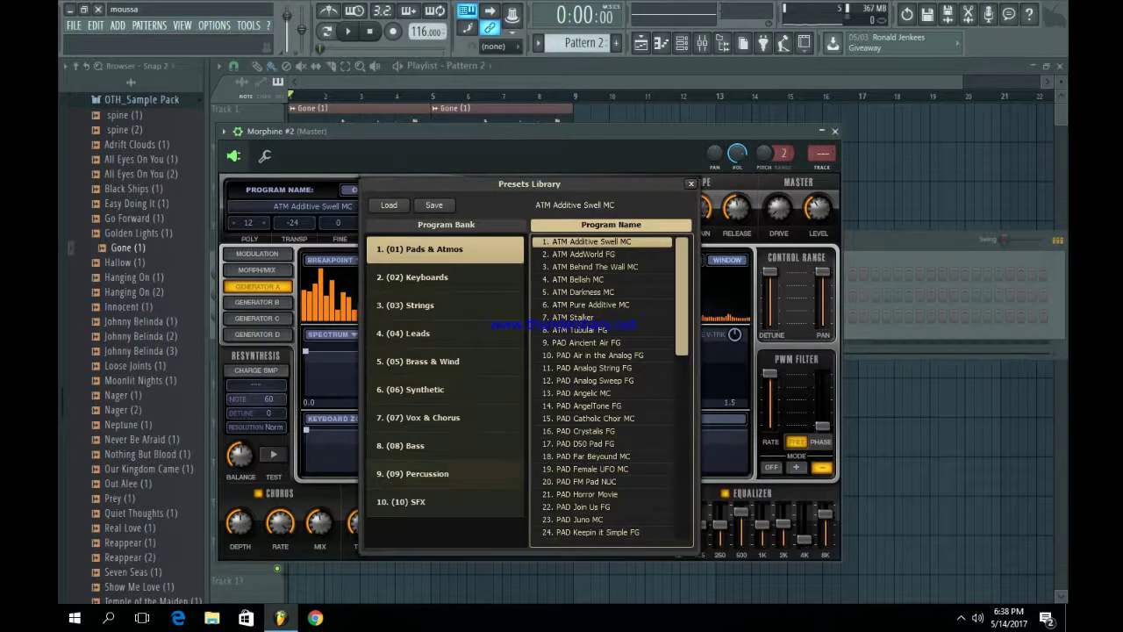
click(412, 445)
click(595, 342)
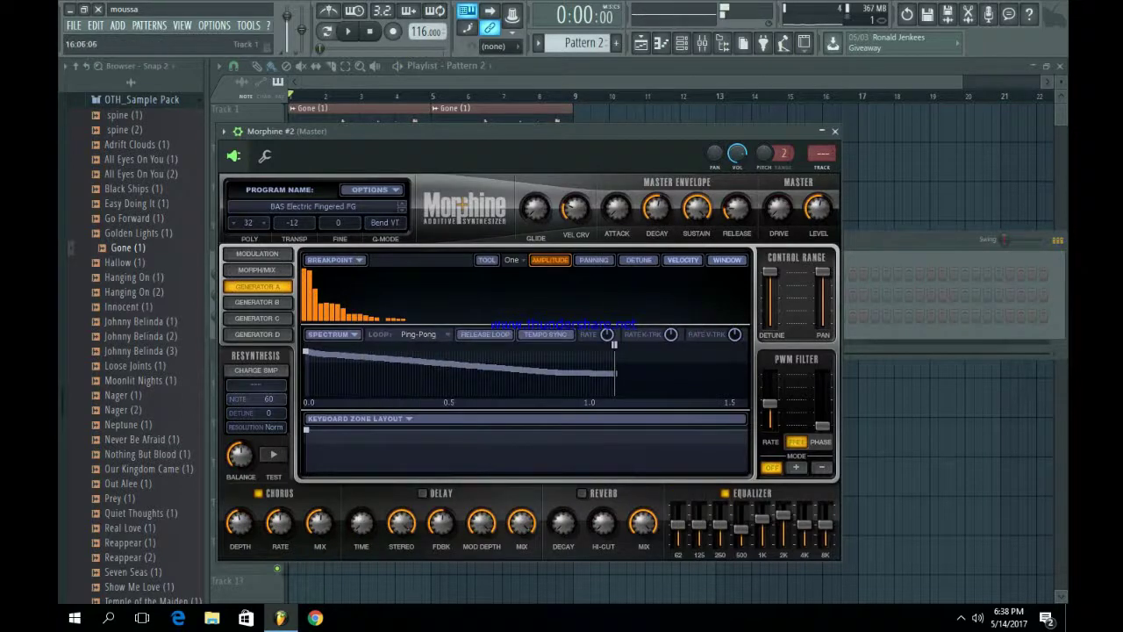
click(835, 131)
- Copy the Morphine notes from Pattern 1 into the Morphine #2 channel of Pattern 2
scroll(579, 42, up, 1)
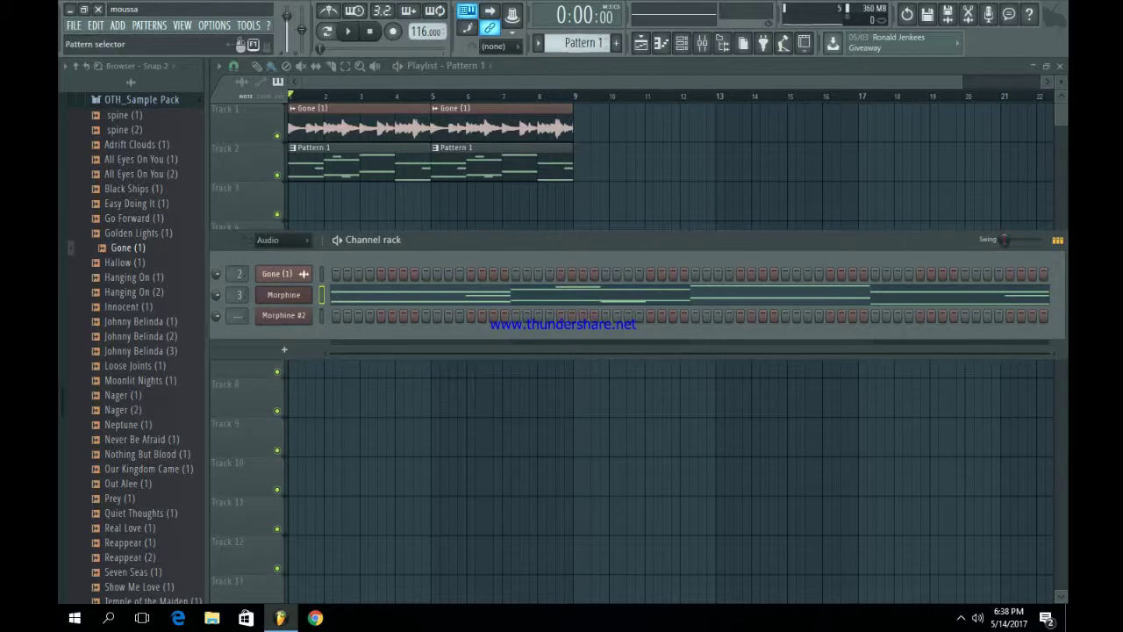
scroll(579, 42, down, 1)
click(322, 315)
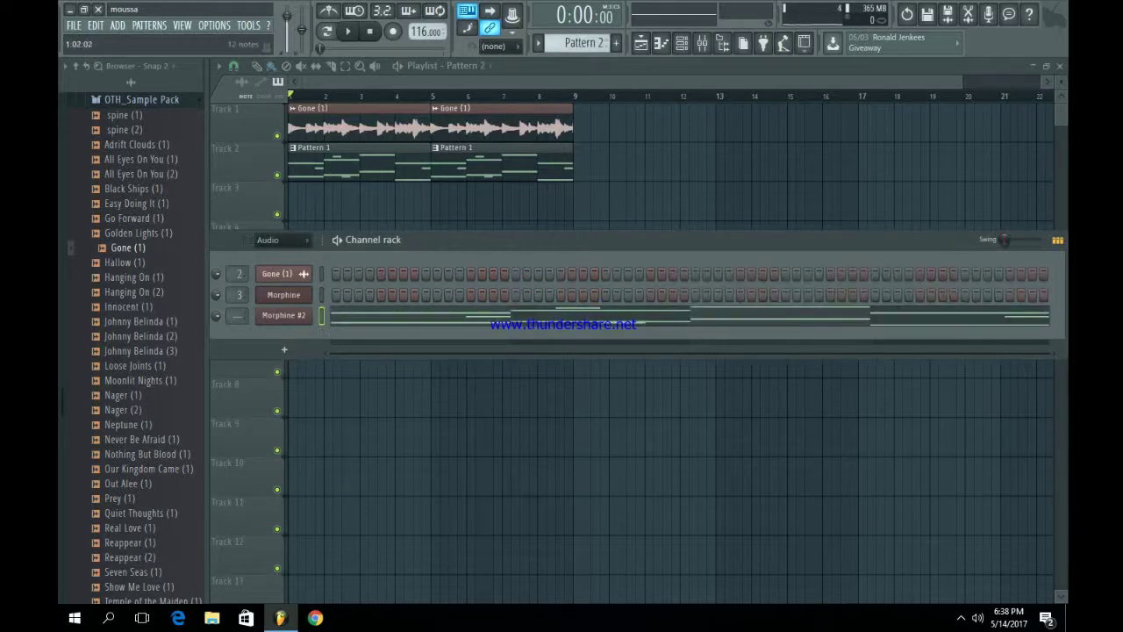
- Delete the upper notes of the Morphine #2 part in the piano roll, keeping the low line as a bass part
key(F7)
key(space)
right_click(498, 279)
right_click(479, 255)
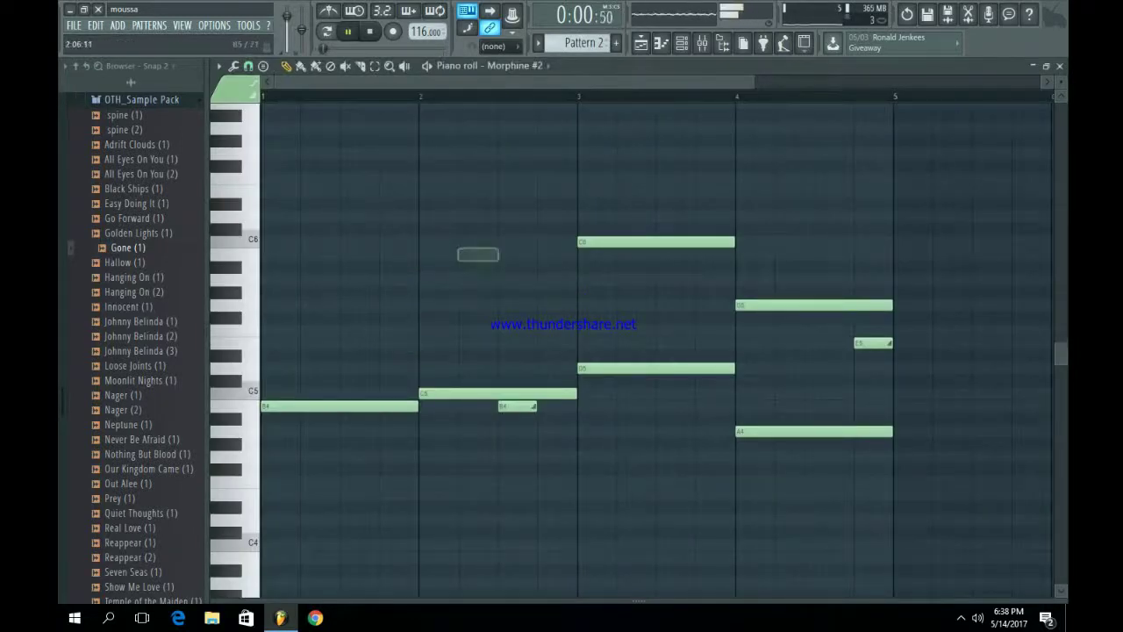
right_click(597, 242)
right_click(814, 305)
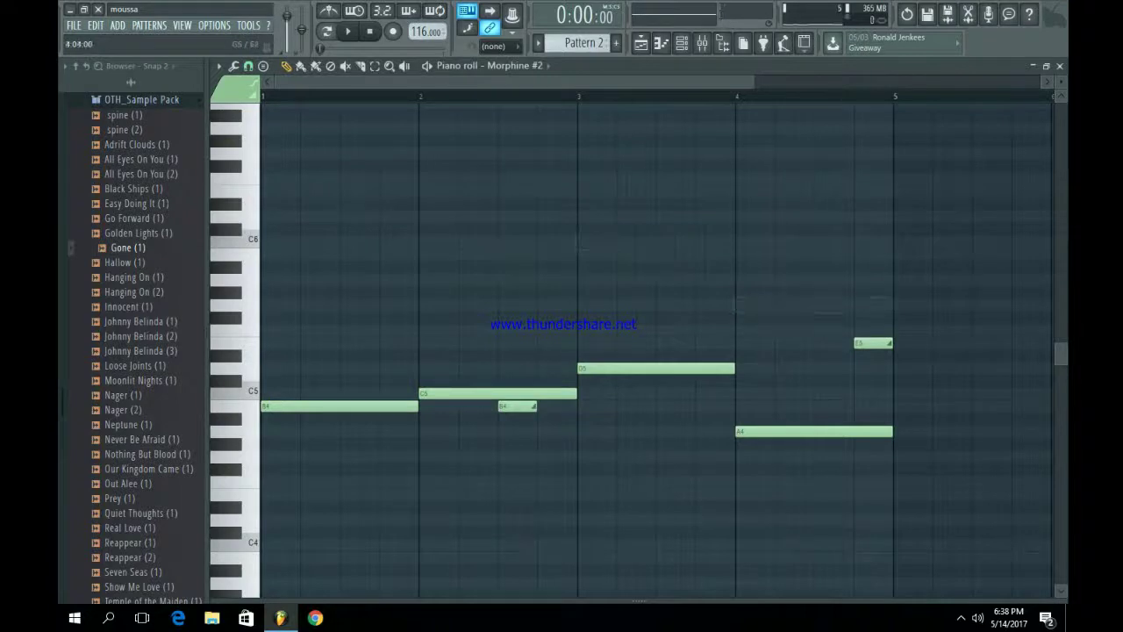
- Place Pattern 2 at bar 1 on Track 3 of the playlist and play the song to hear the bass
click(640, 42)
click(295, 195)
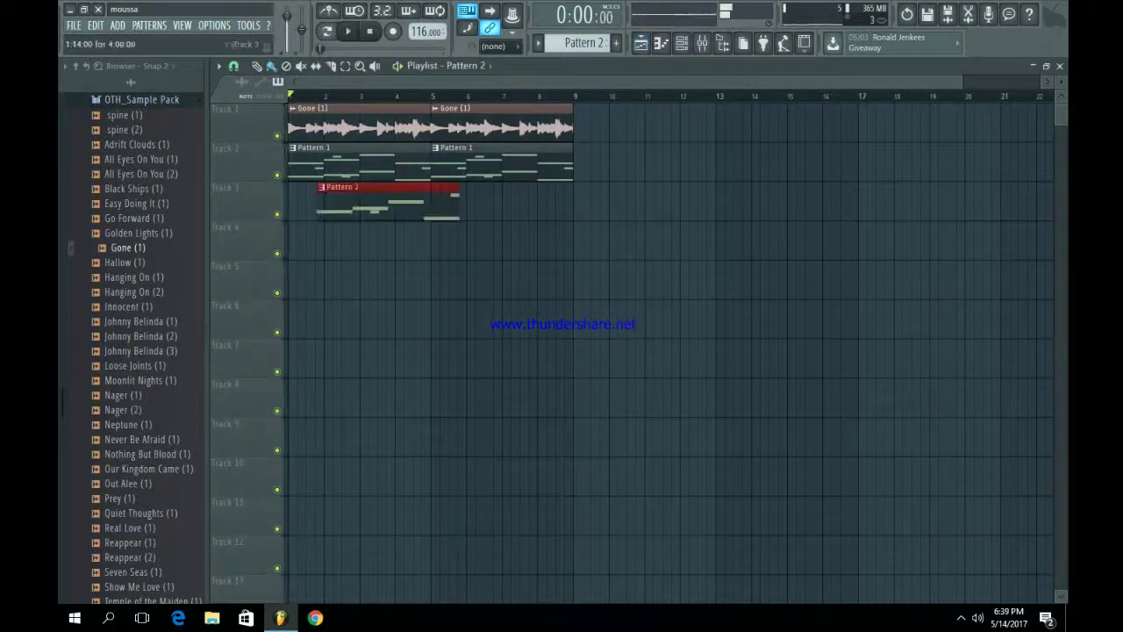
key(space)
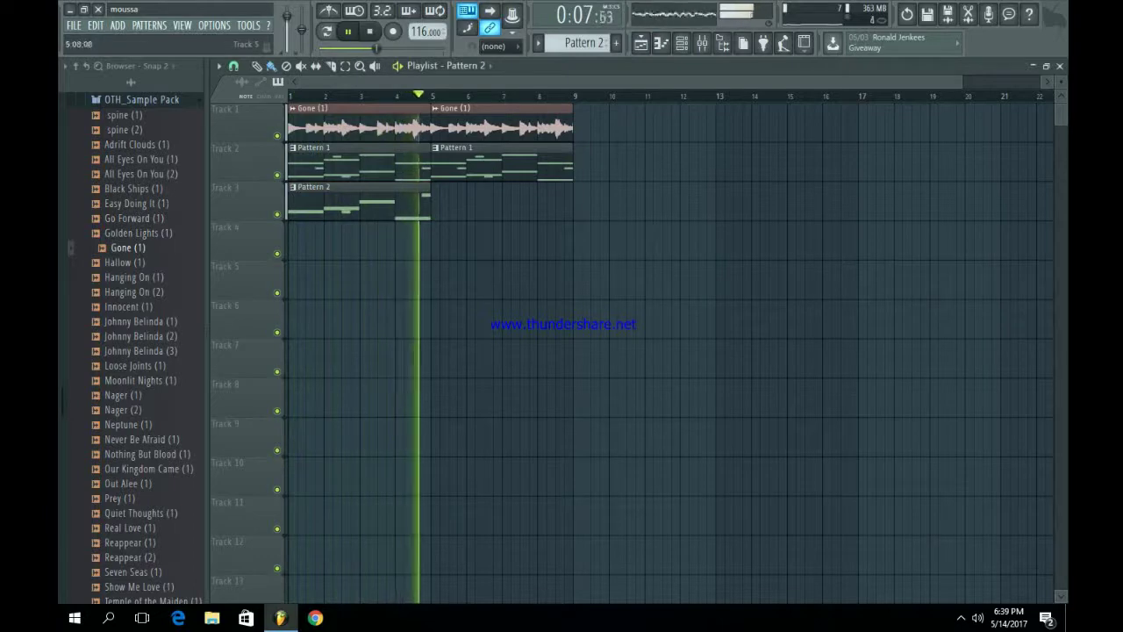
key(space)
- Audition bass presets for Morphine #2 in pattern mode and load BAS Elec Bass P Hook NUC
click(682, 42)
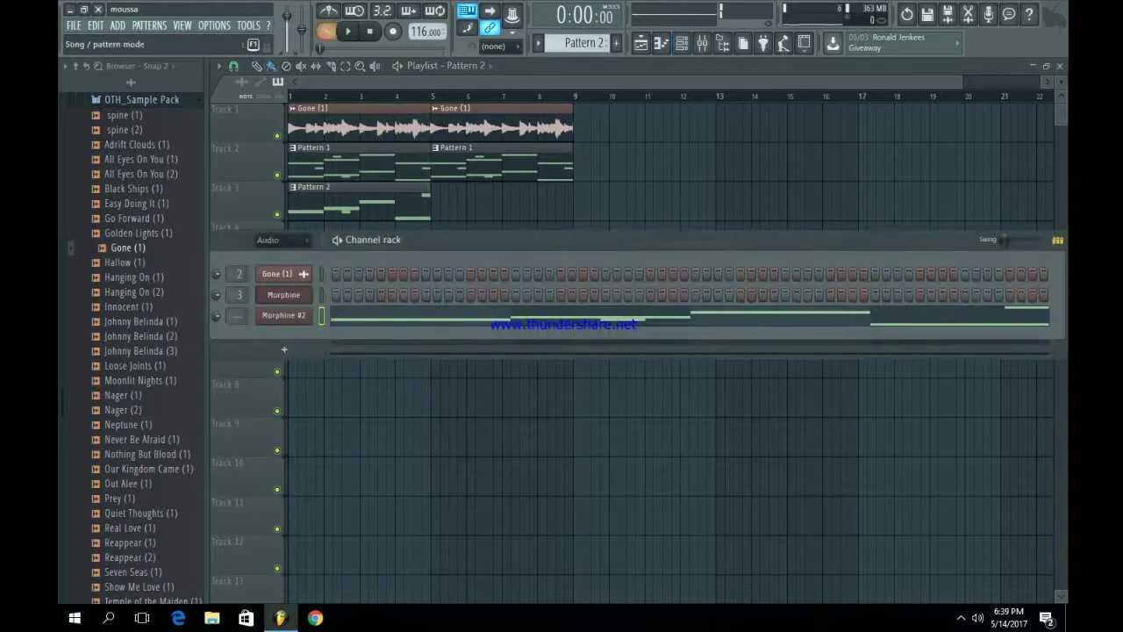
key(space)
click(284, 315)
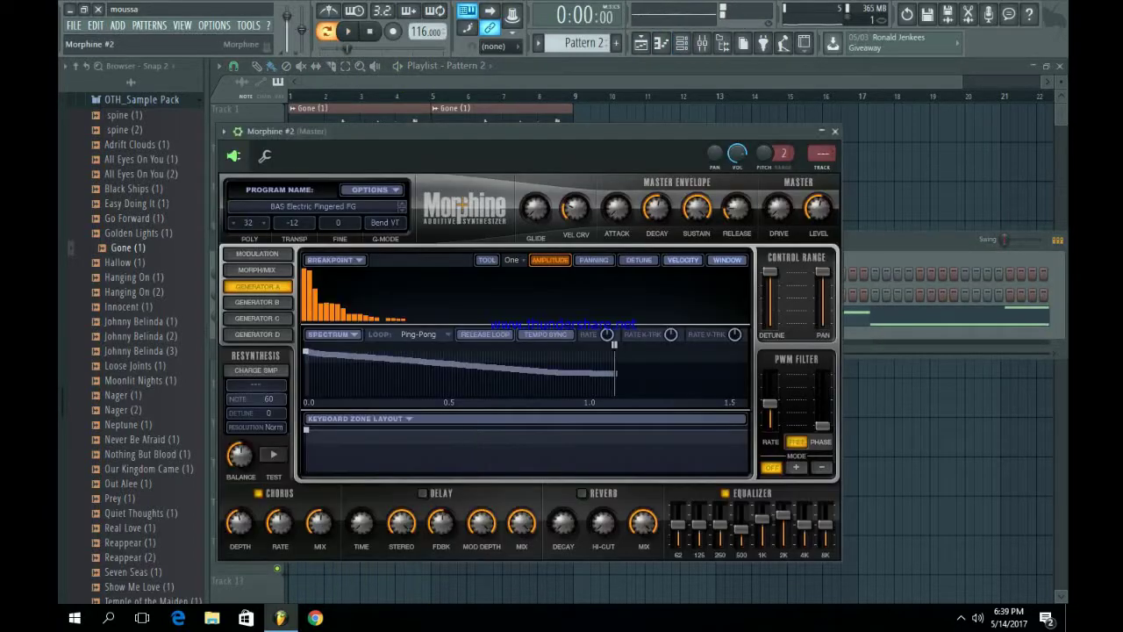
click(312, 206)
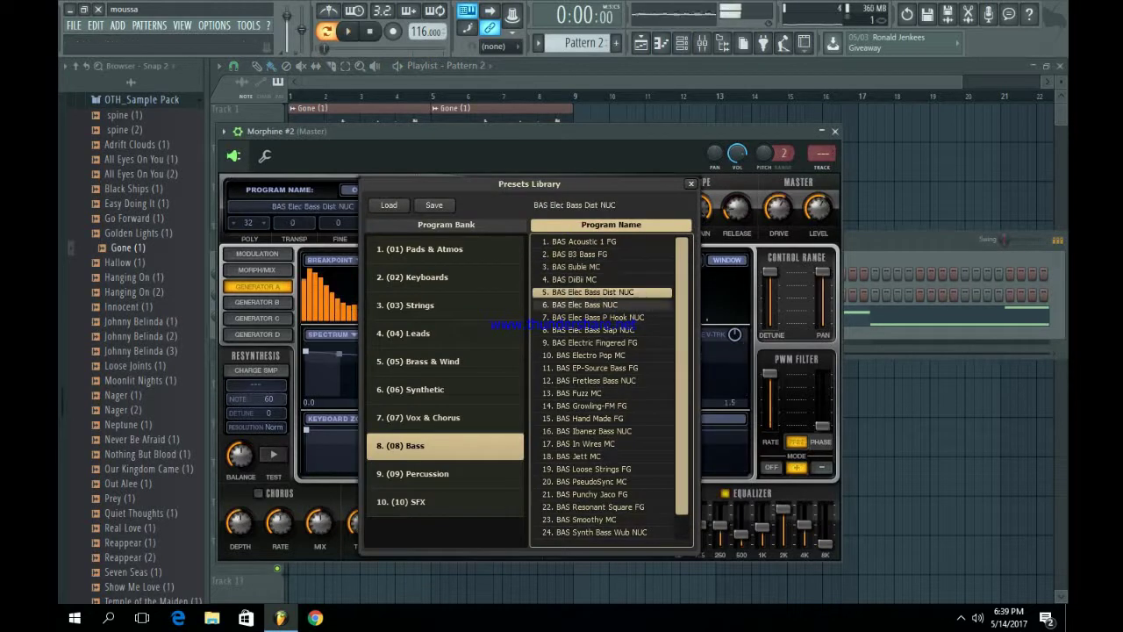
click(585, 305)
key(space)
click(599, 317)
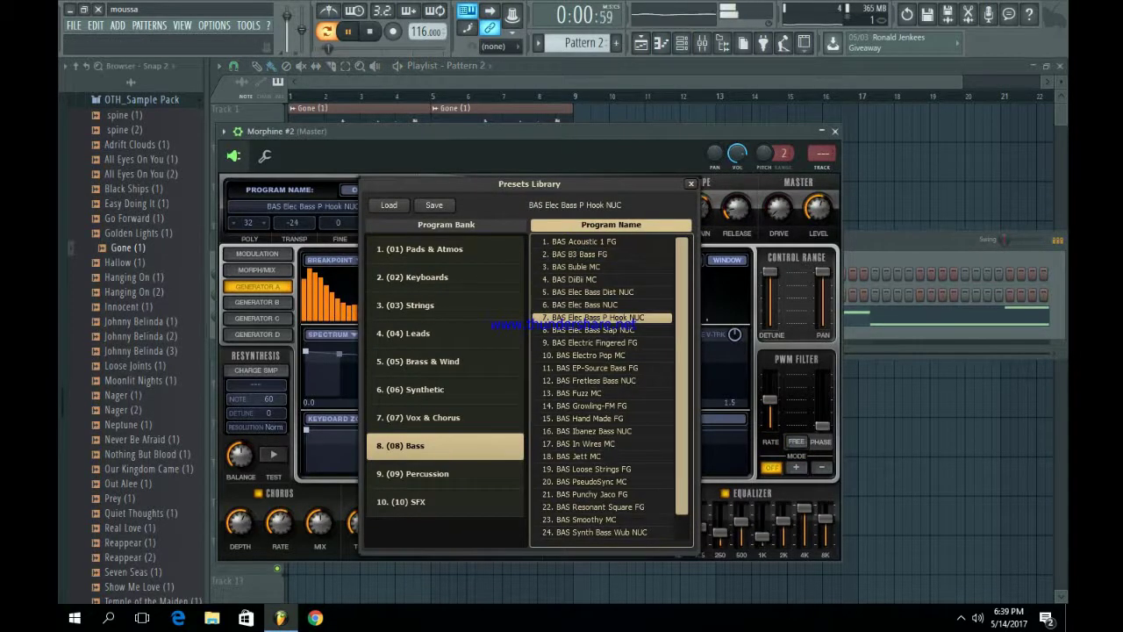
drag(526, 131, 382, 394)
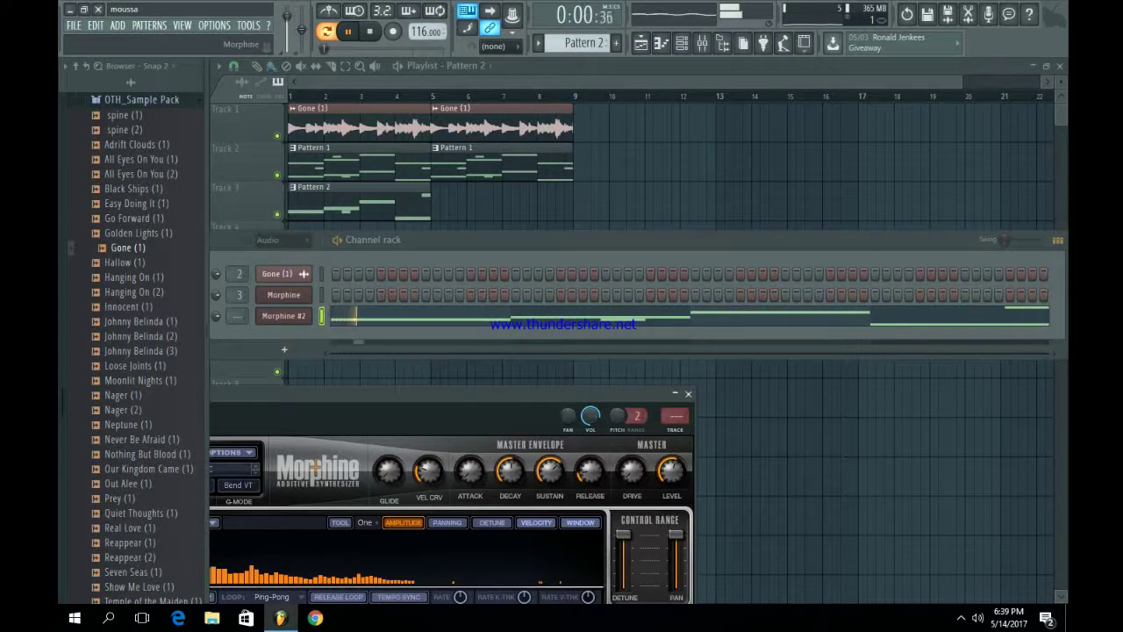
- Duplicate the Pattern 2 clip to bar 5 on Track 3 and play the song
click(351, 202)
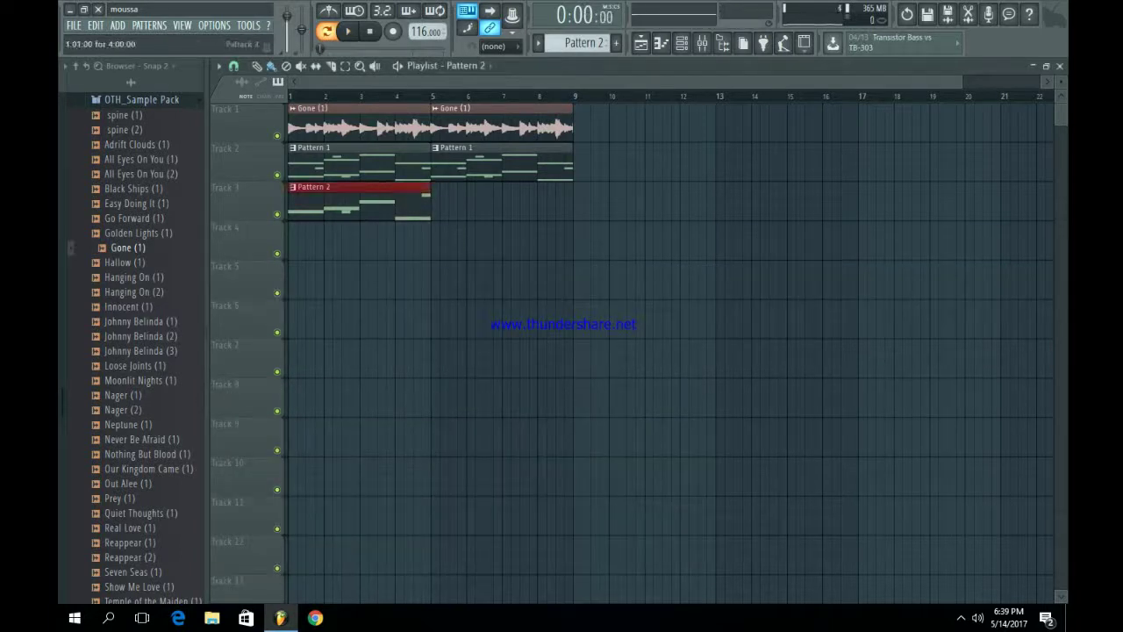
key(ctrl+b)
key(space)
key(space)
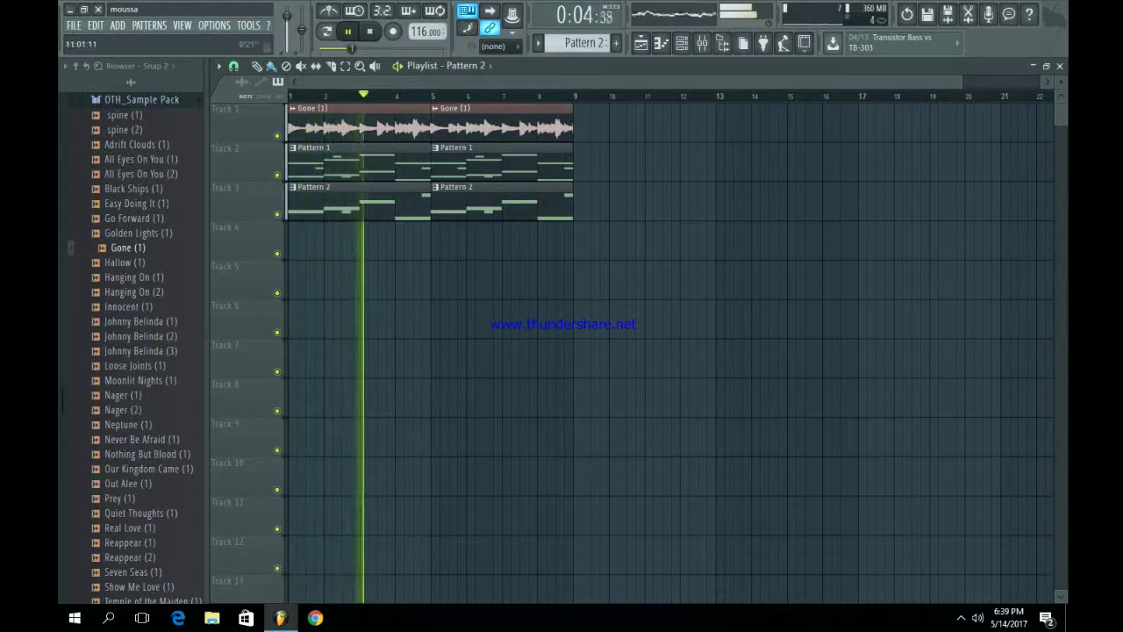
- Set the cut and cut-by groups of the Morphine #2 channel to 2 in its miscellaneous settings
key(F6)
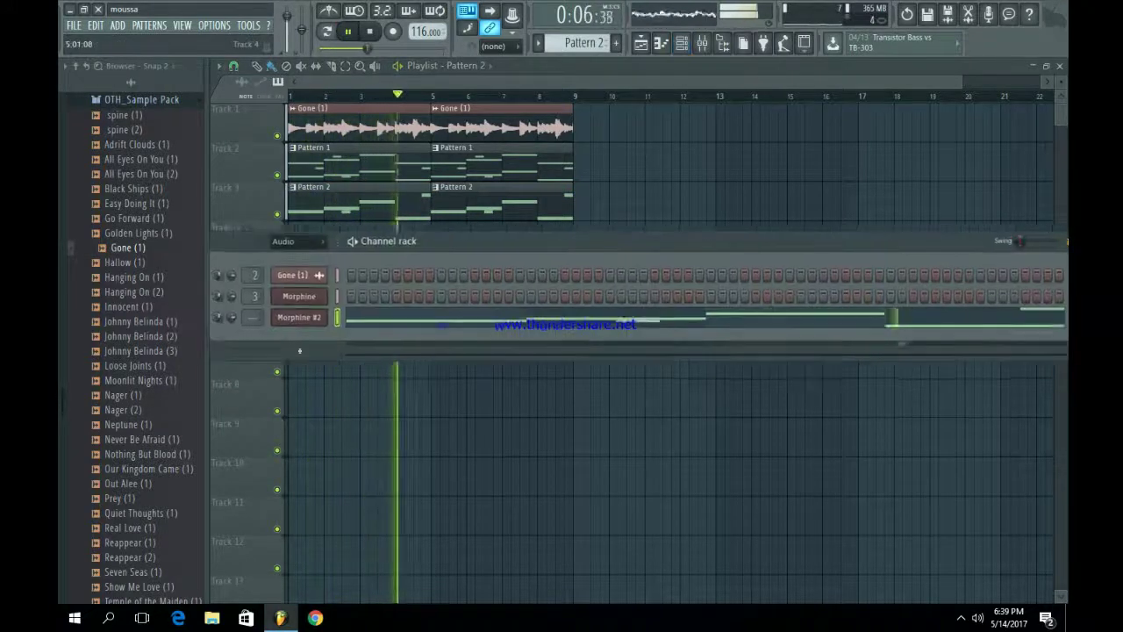
click(352, 317)
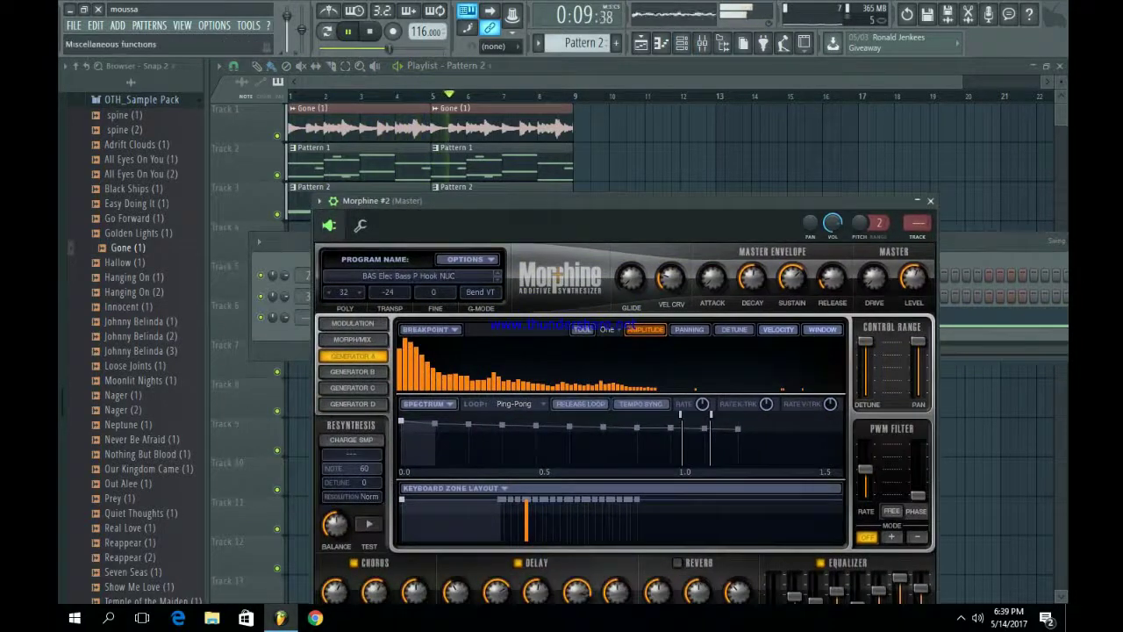
click(360, 225)
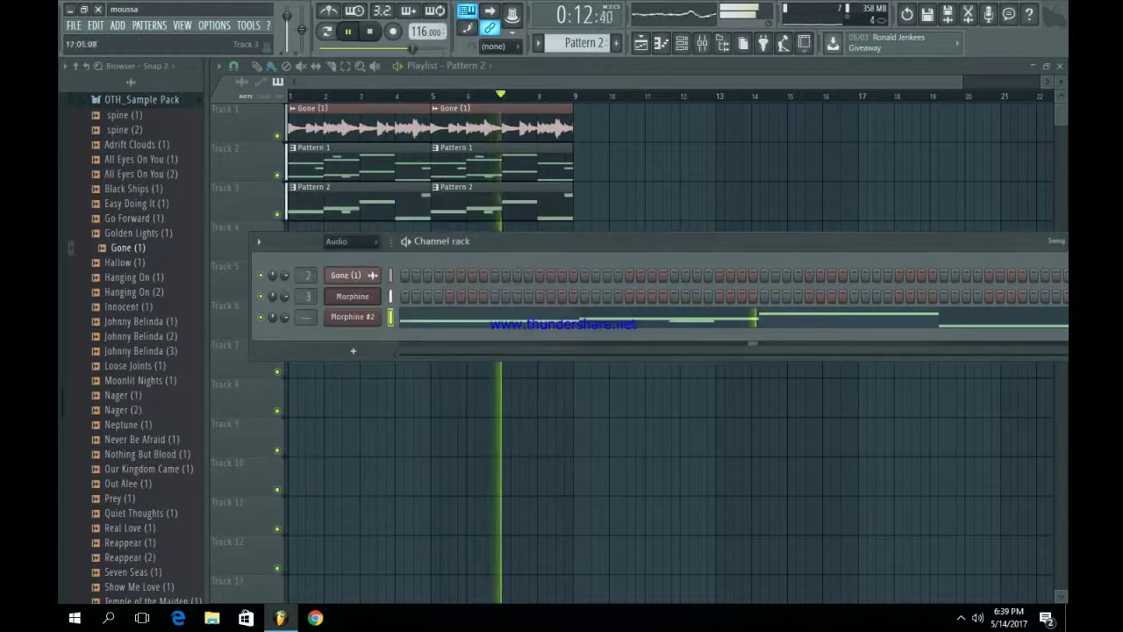
key(Escape)
- Add Purple Kups Kick (3) from the Purple Kups kit's Kicks folder as a new channel, and switch to Pattern 3
scroll(132, 351, up, 4)
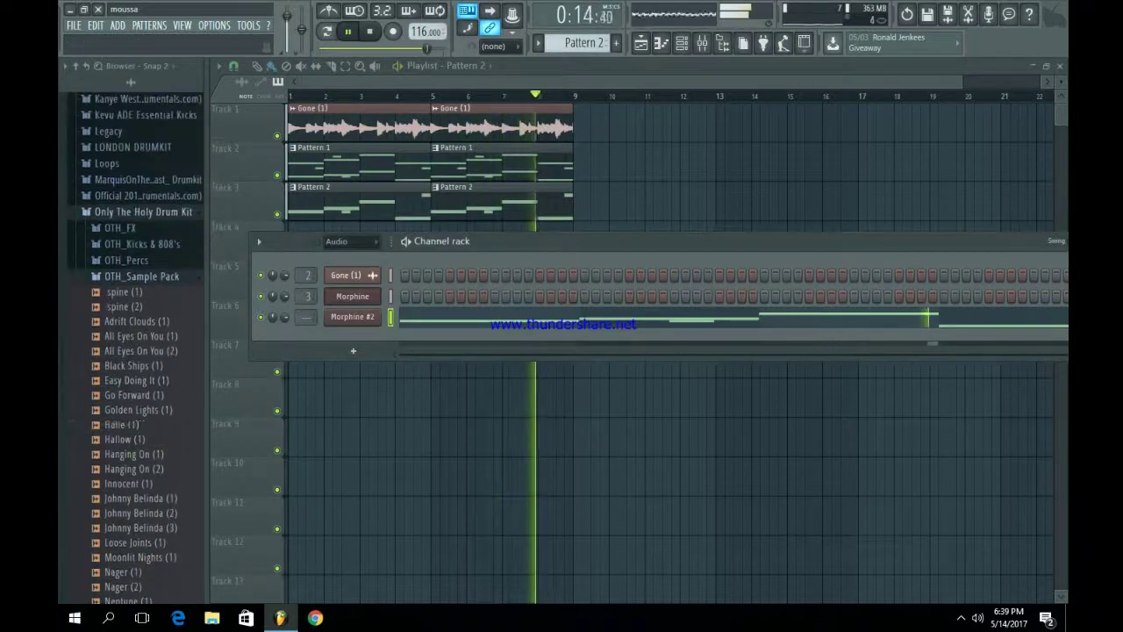
click(141, 276)
click(143, 212)
click(120, 244)
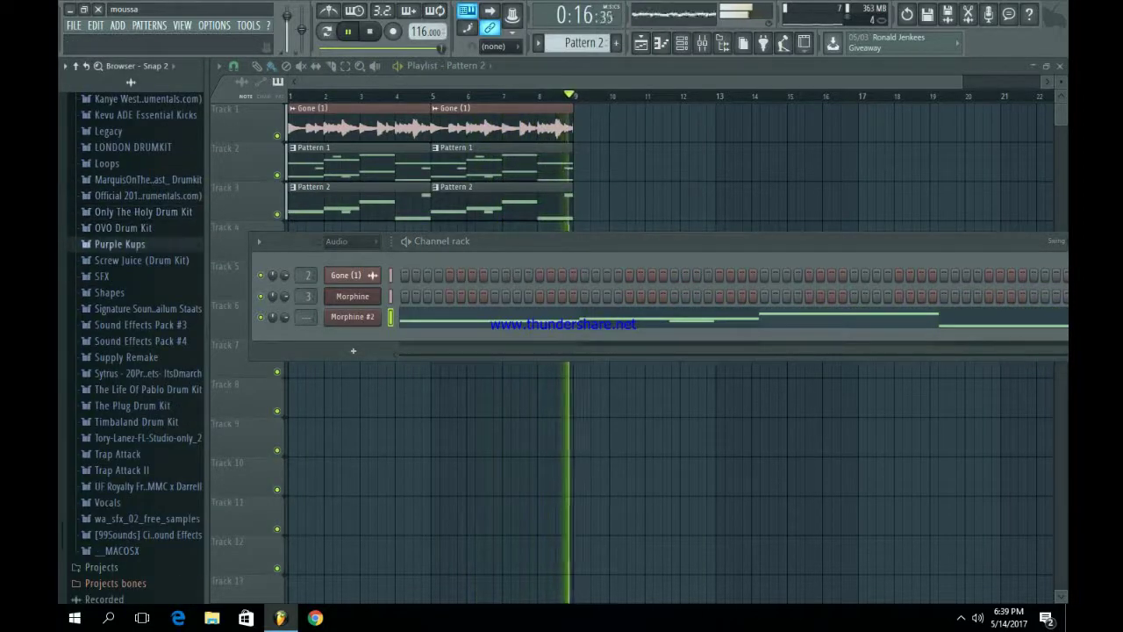
key(space)
click(115, 325)
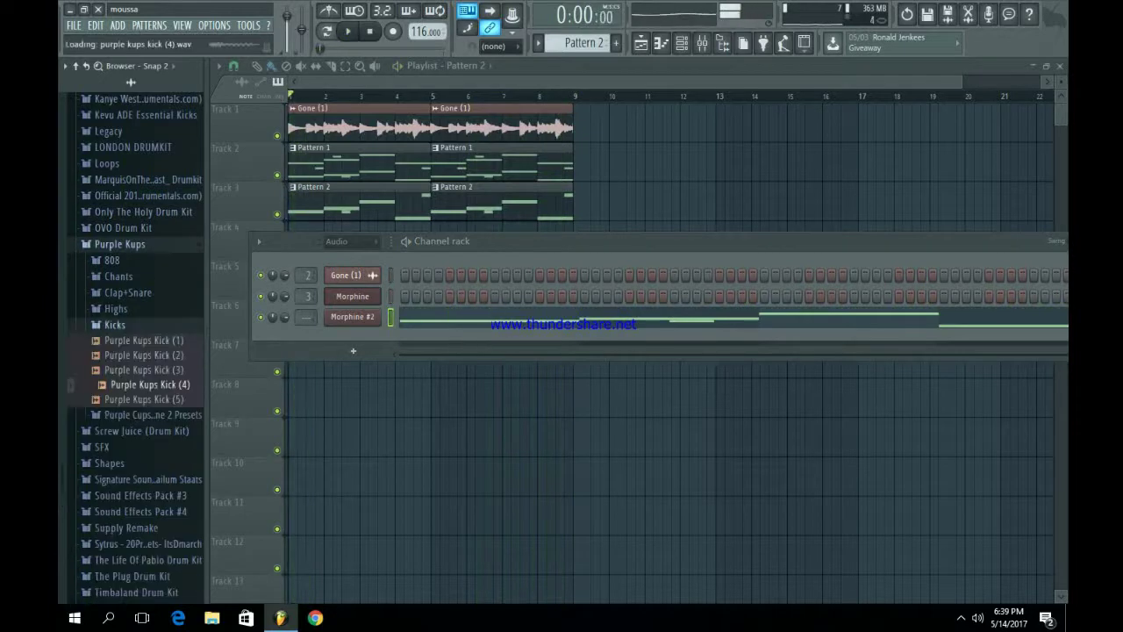
click(149, 370)
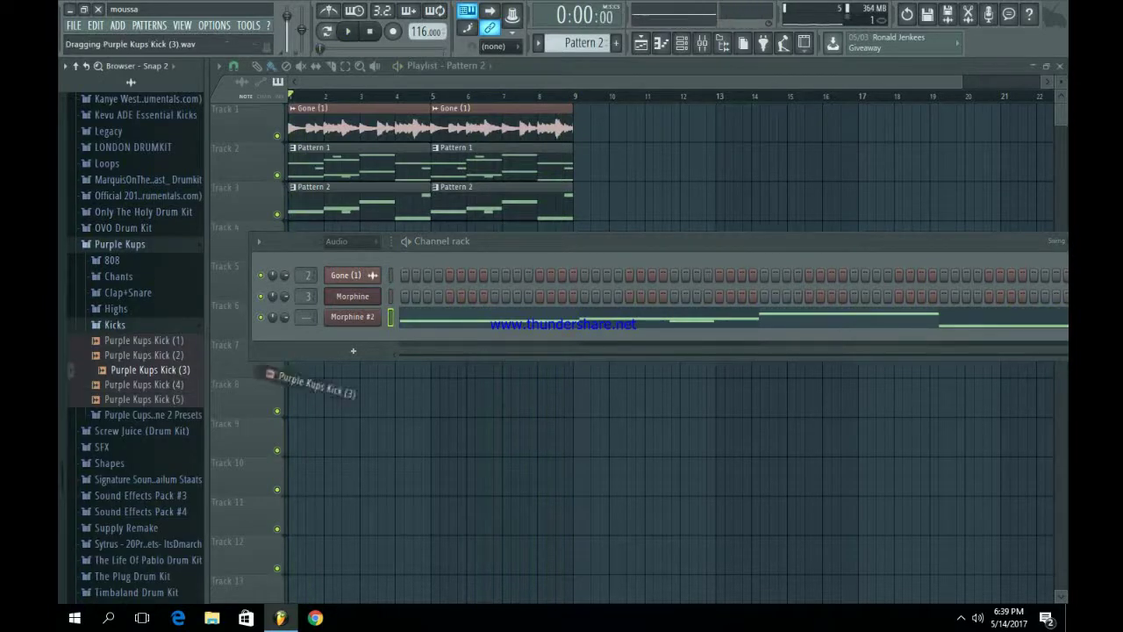
drag(269, 374, 316, 349)
scroll(583, 42, up, 1)
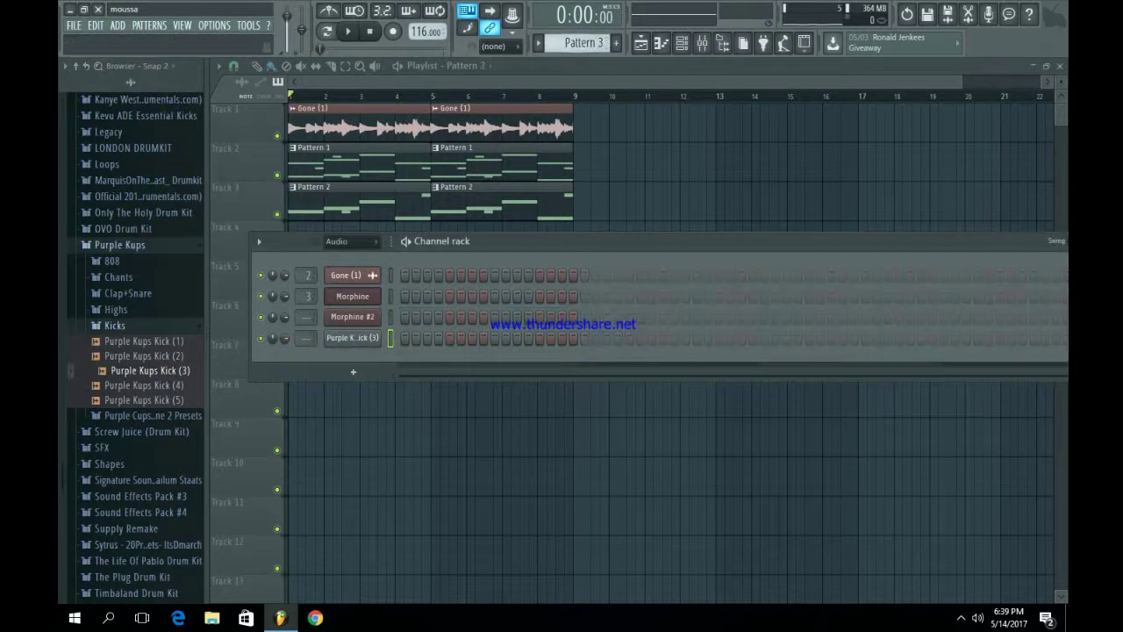
- Set the kick channel's cut and cut-by groups to 2 to match Morphine #2, and slightly raise its volume level adjustment
click(352, 316)
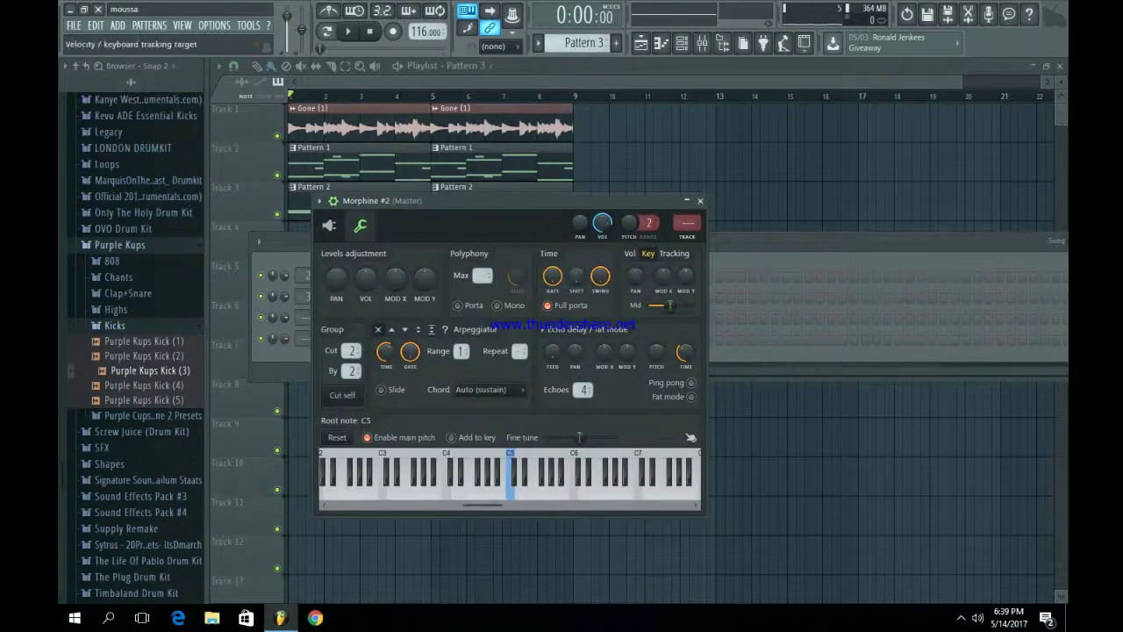
click(700, 200)
click(352, 337)
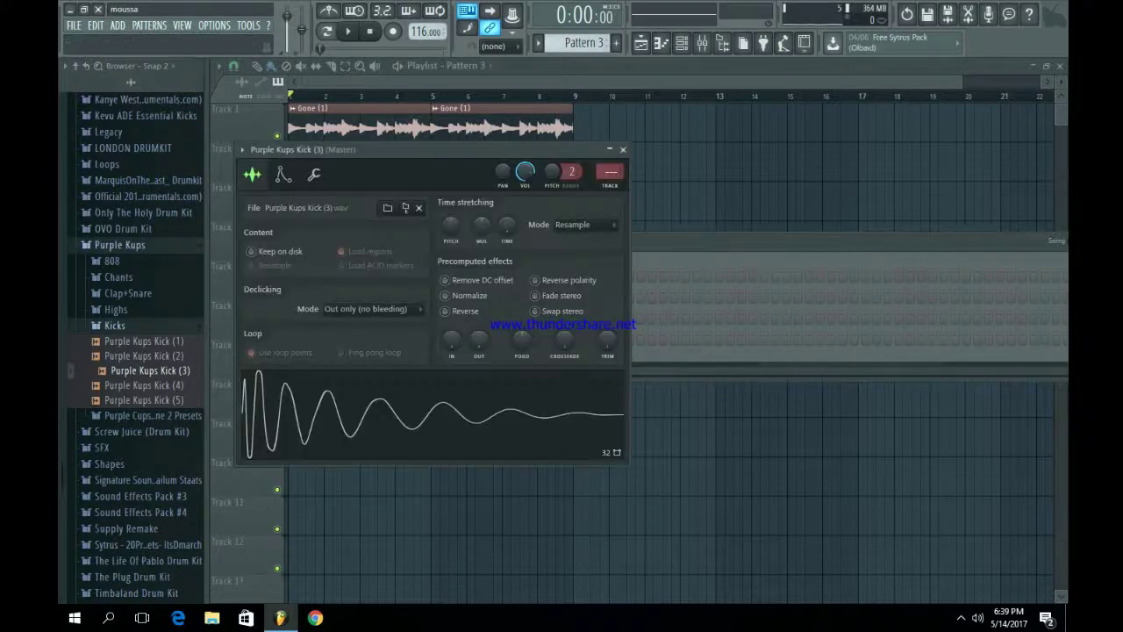
click(313, 174)
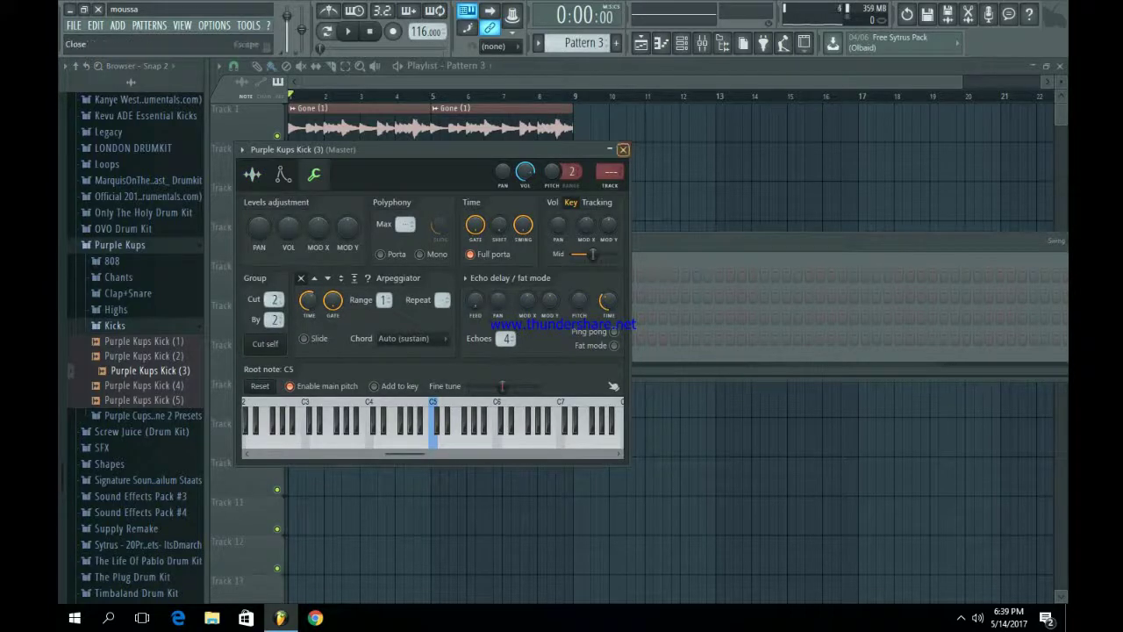
click(624, 150)
click(352, 338)
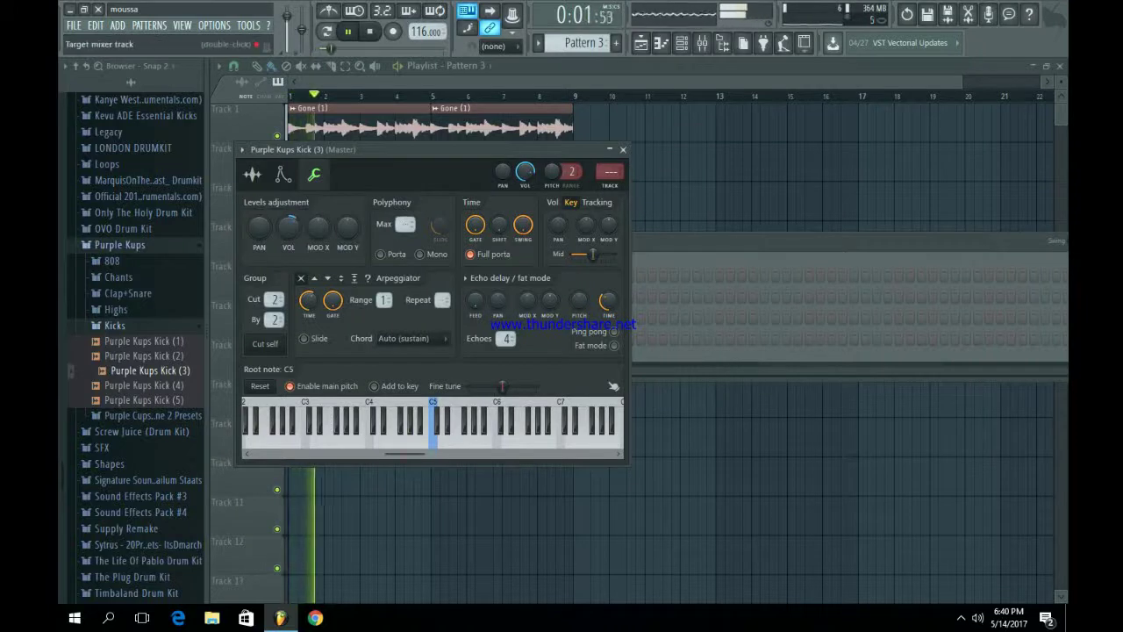
key(Escape)
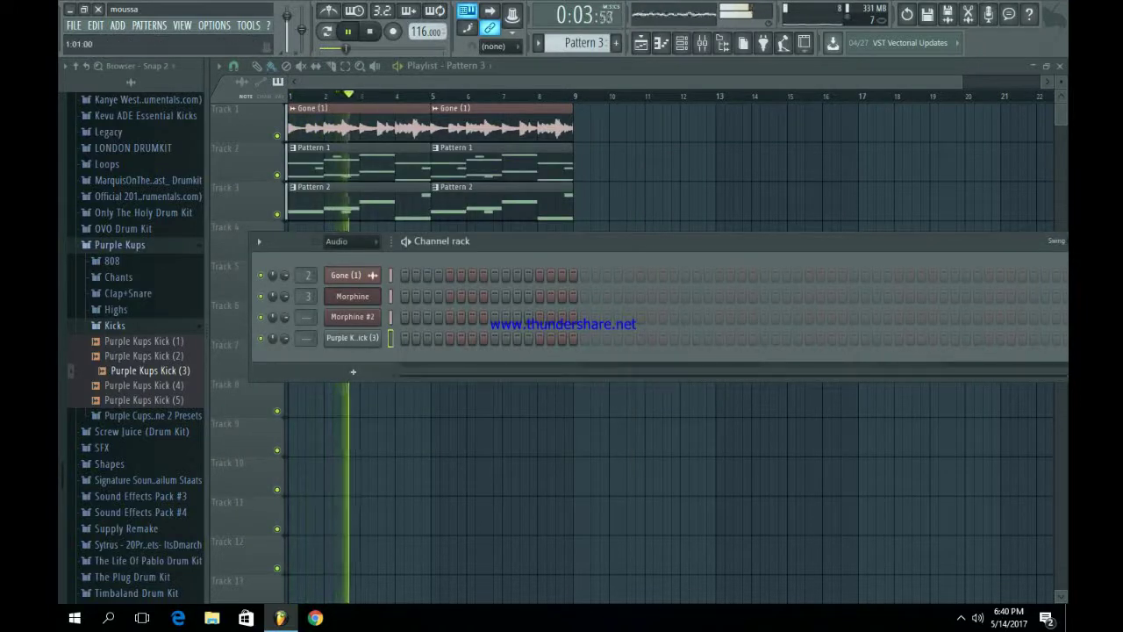
- Program the kick on steps 1 and 11 of Pattern 3, place Pattern 3 at bar 1 on Track 4, and play the song
key(space)
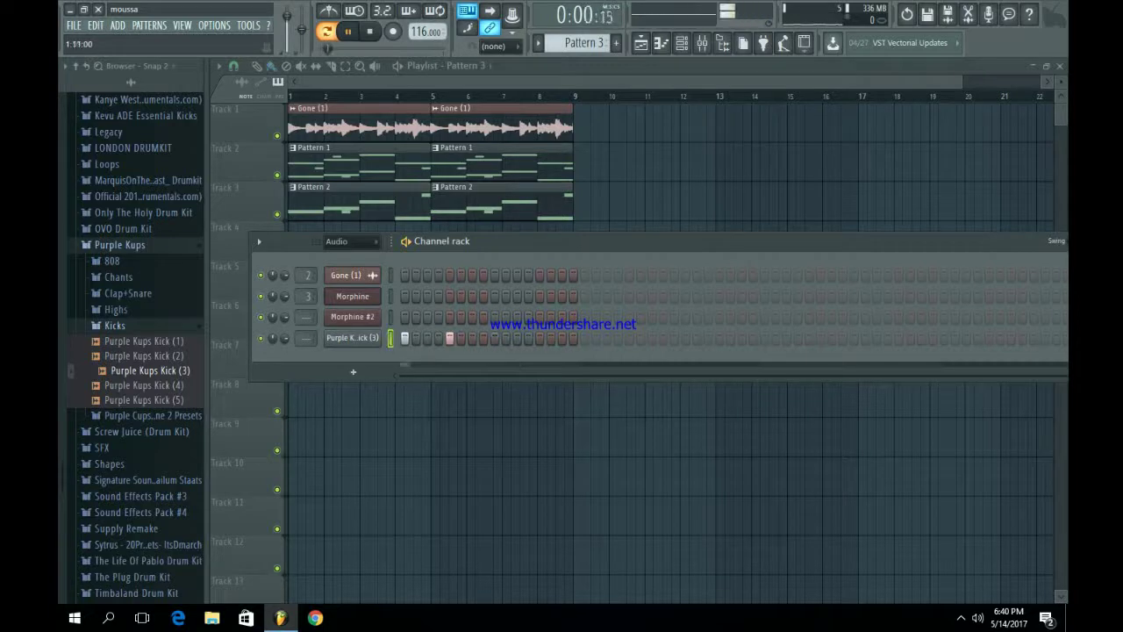
key(space)
key(F6)
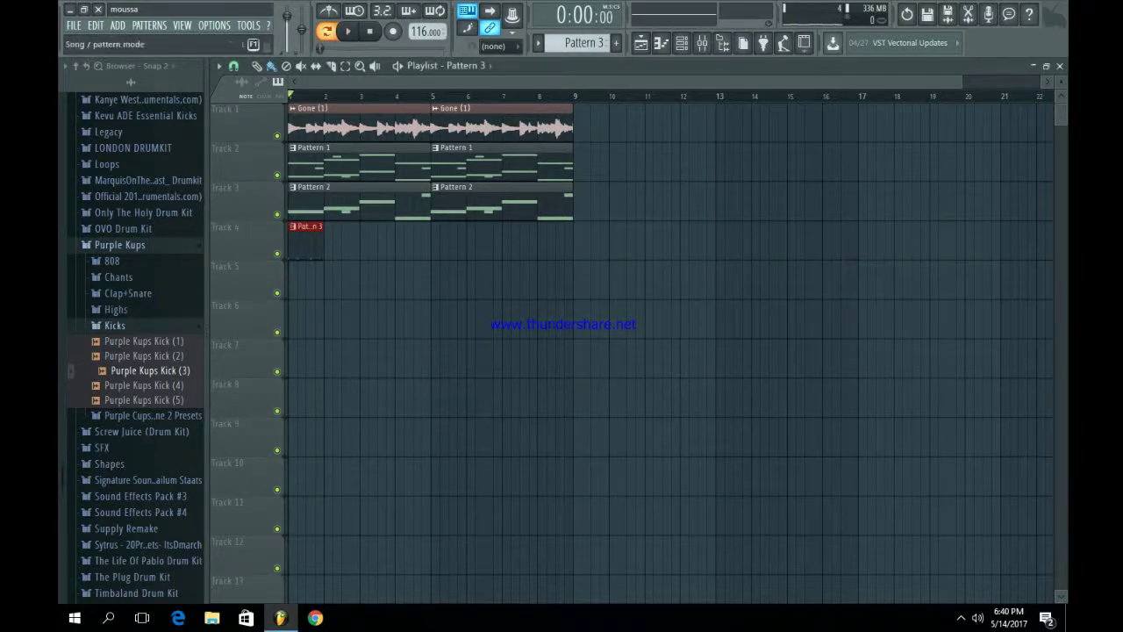
key(space)
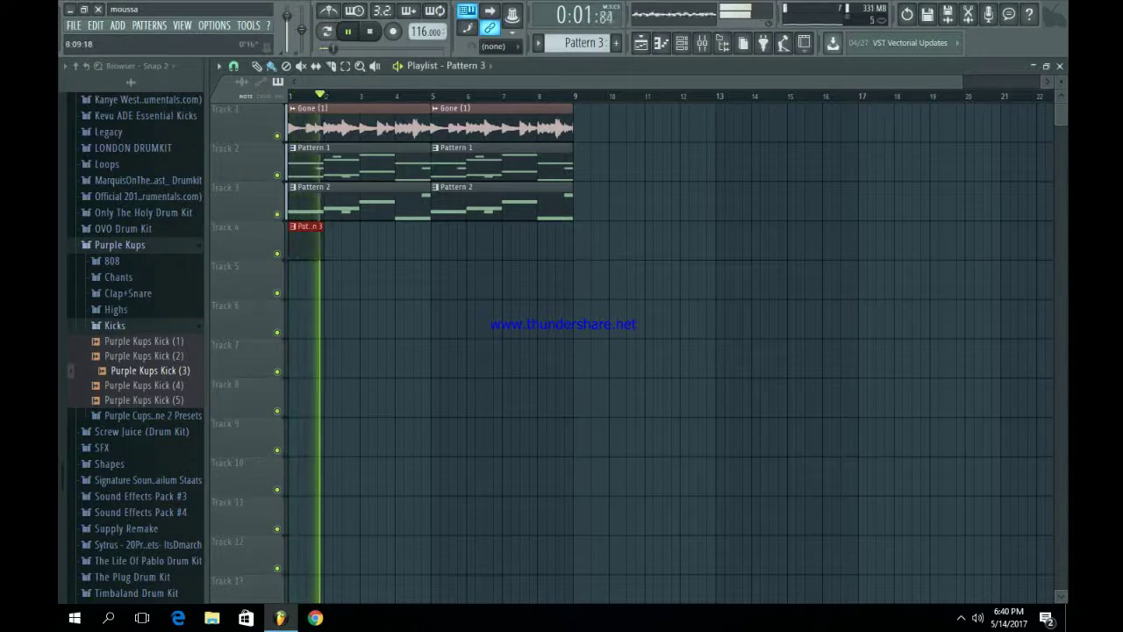
key(F6)
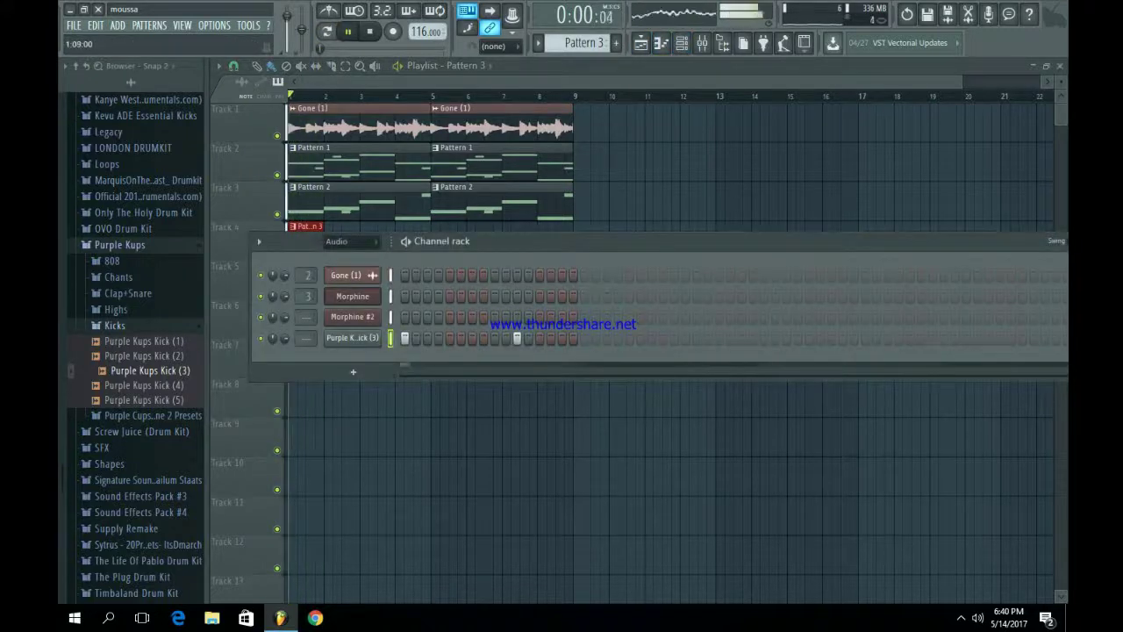
- Move the second kick hit in Pattern 3 to step 9, and add kick hits on steps 21, 29, 41, 43 and 53
key(space)
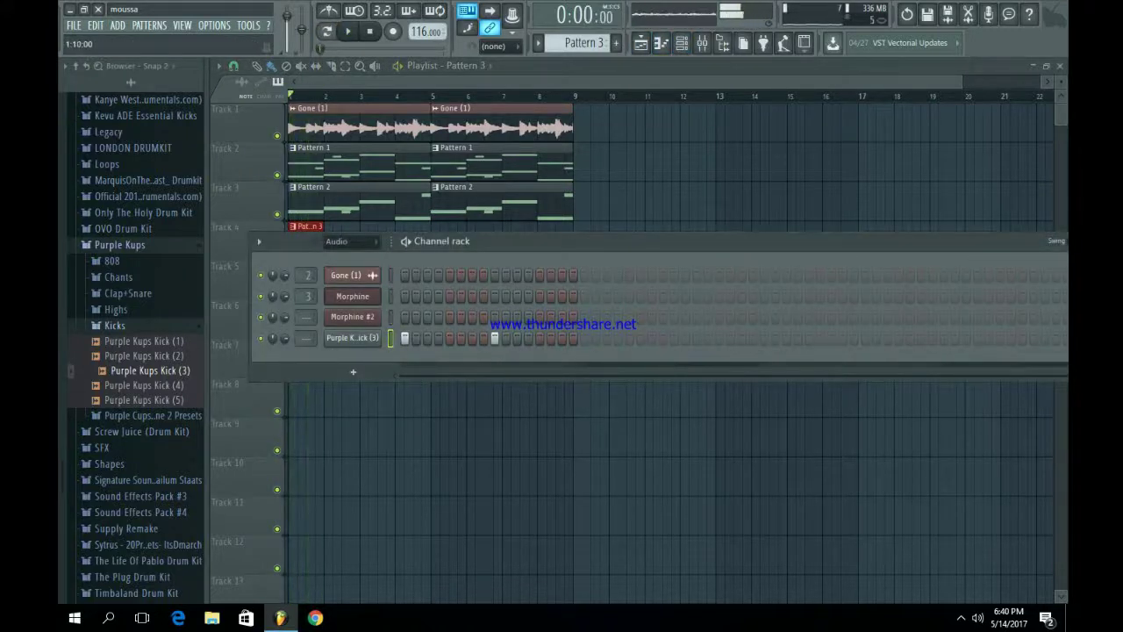
key(space)
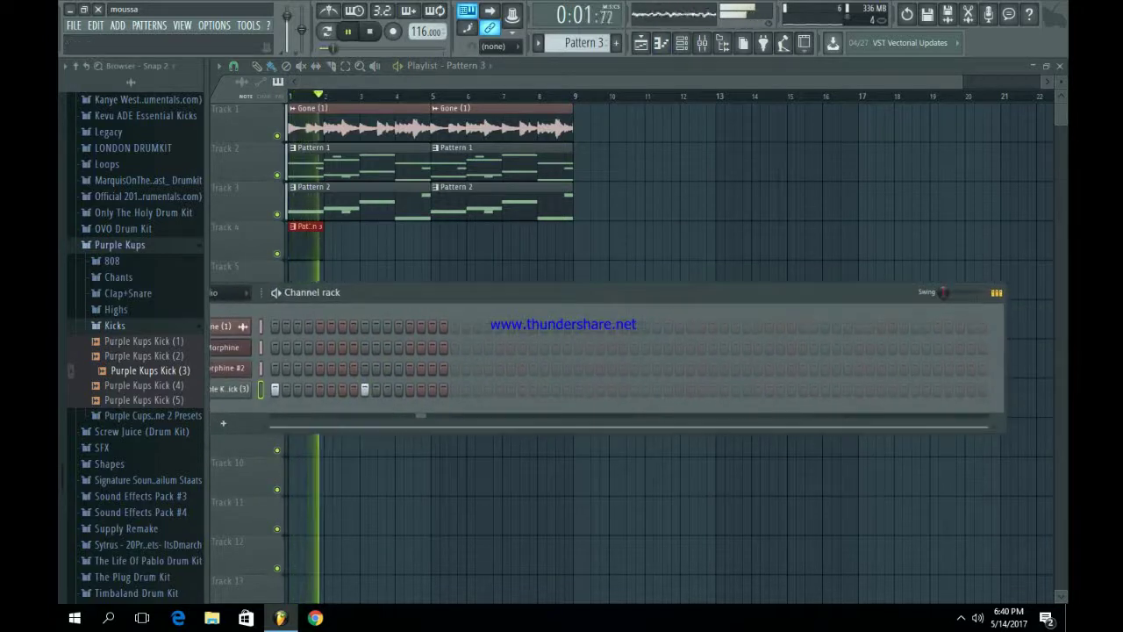
click(500, 389)
click(589, 389)
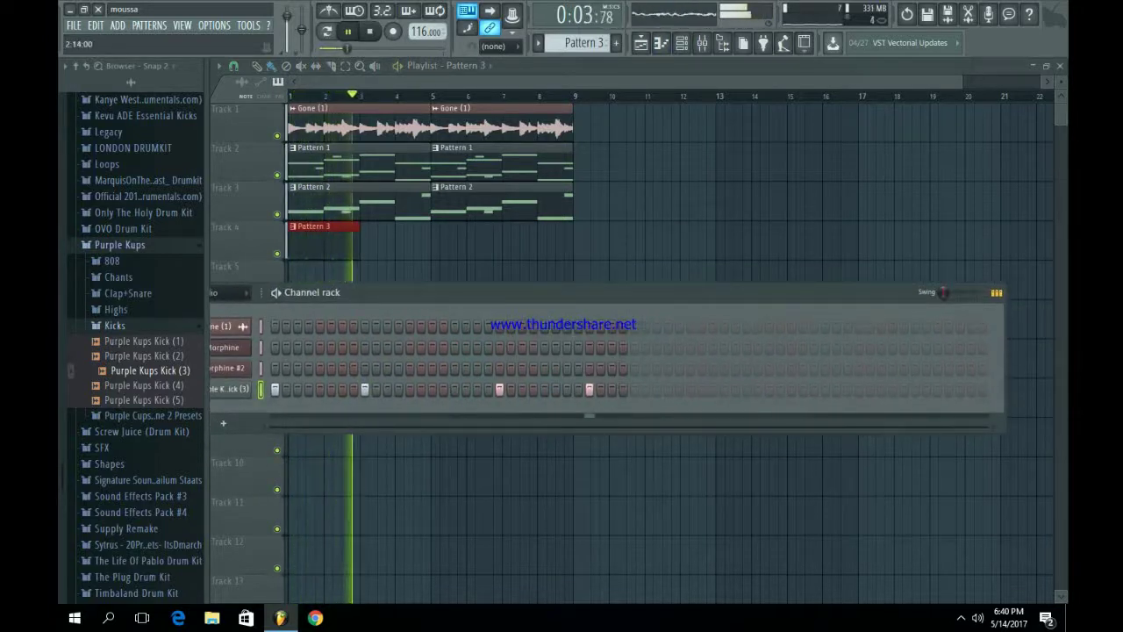
key(space)
click(724, 390)
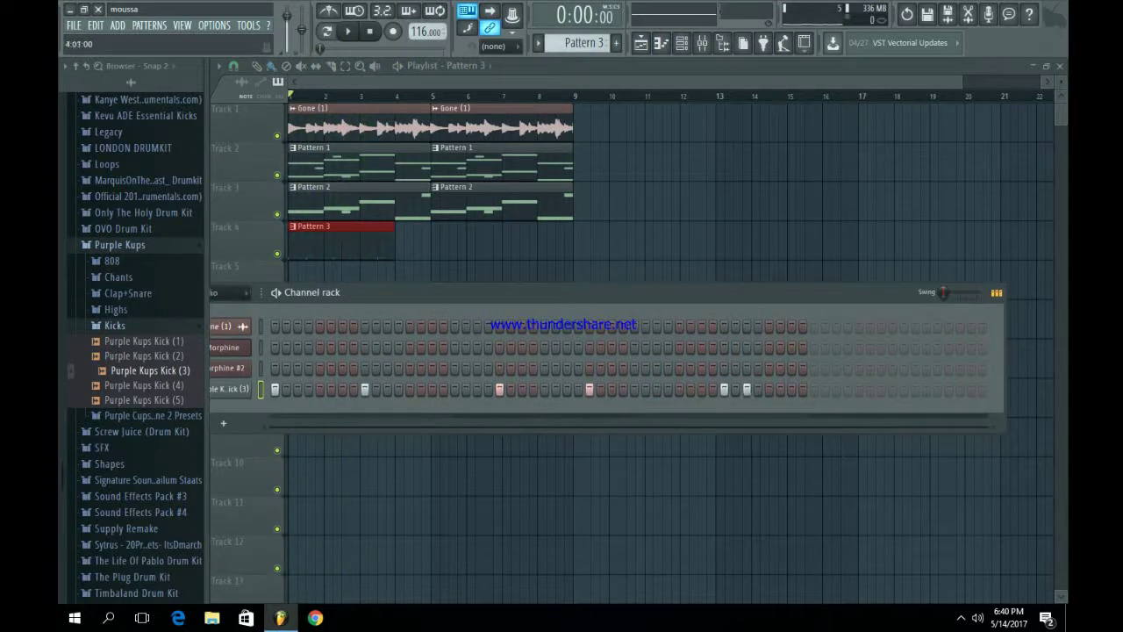
click(859, 389)
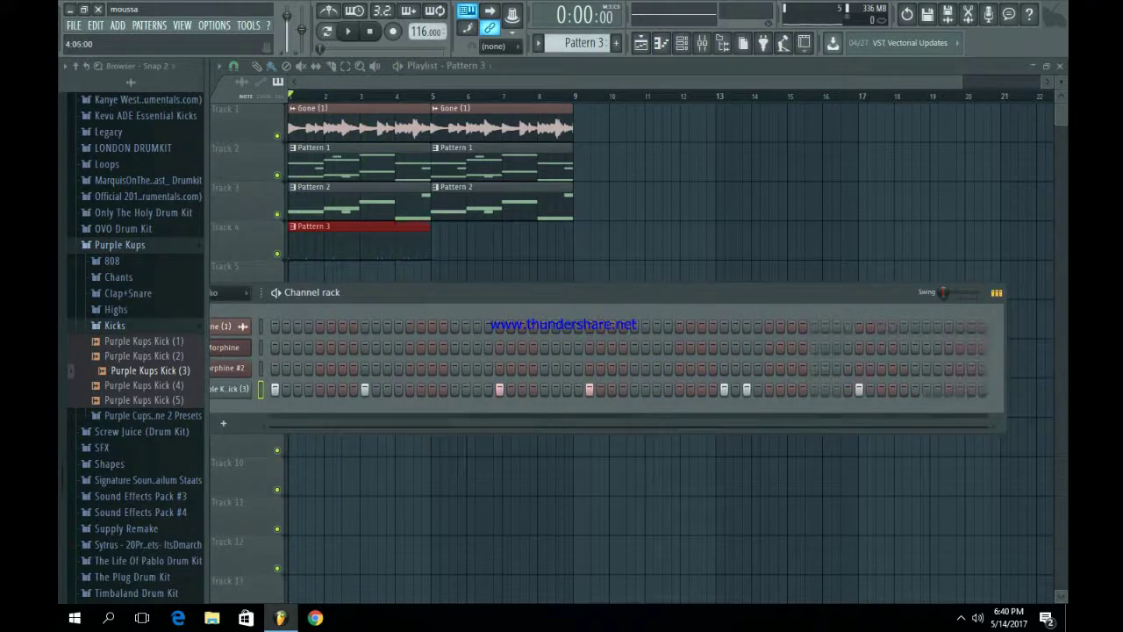
key(space)
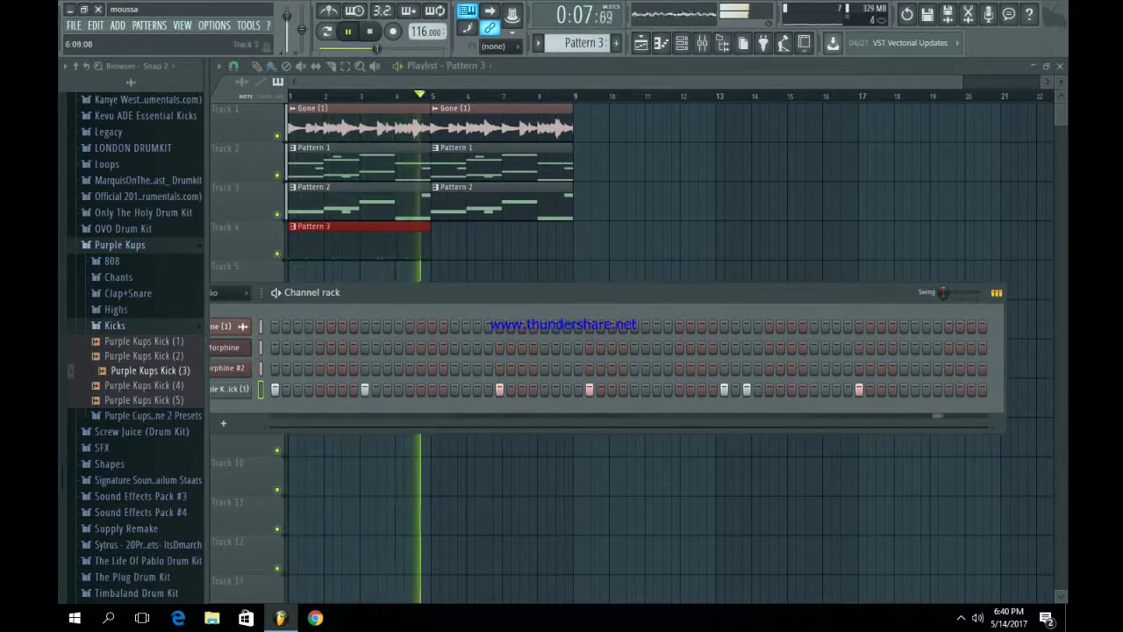
- Duplicate the Pattern 3 clip on Track 4 so a copy starts at bar 5, and briefly play the song
key(F6)
key(space)
drag(370, 222, 460, 299)
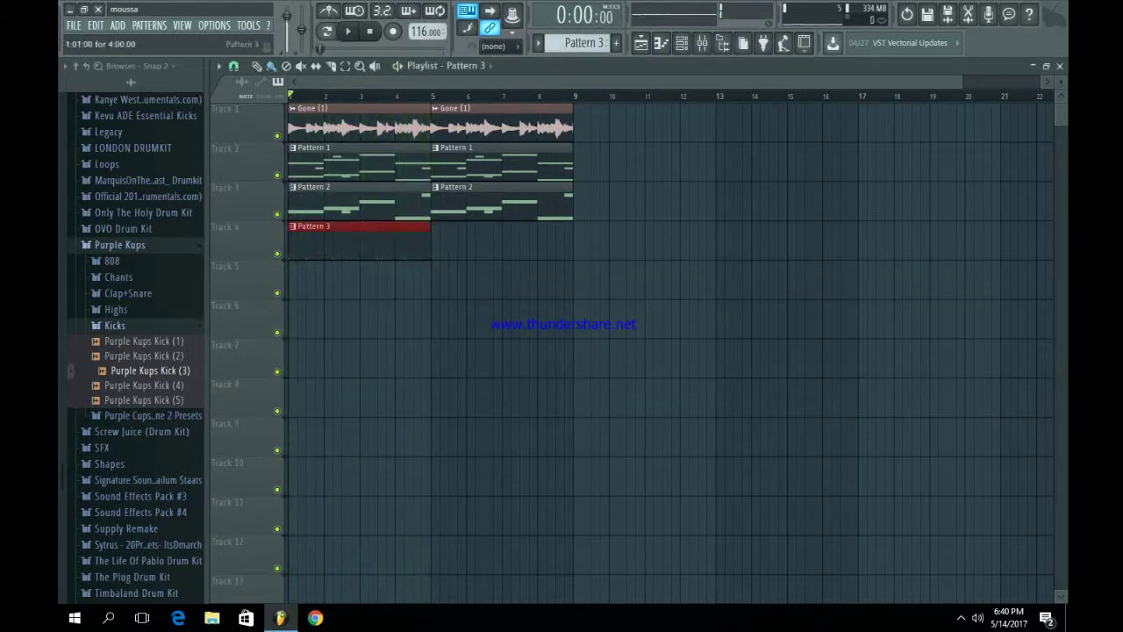
key(ctrl+b)
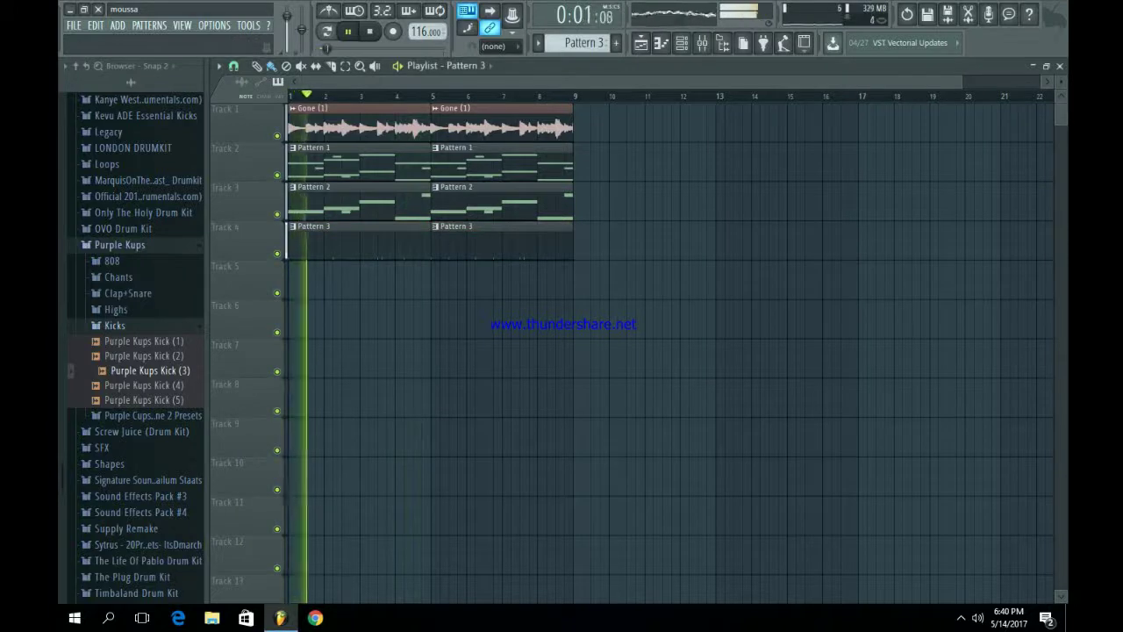
key(space)
- Add Purple Kups Snare+Clap (2) from the kit's Clap+Snare folder as a new channel, and place a hit on step 25 of Pattern 3
click(128, 293)
click(154, 324)
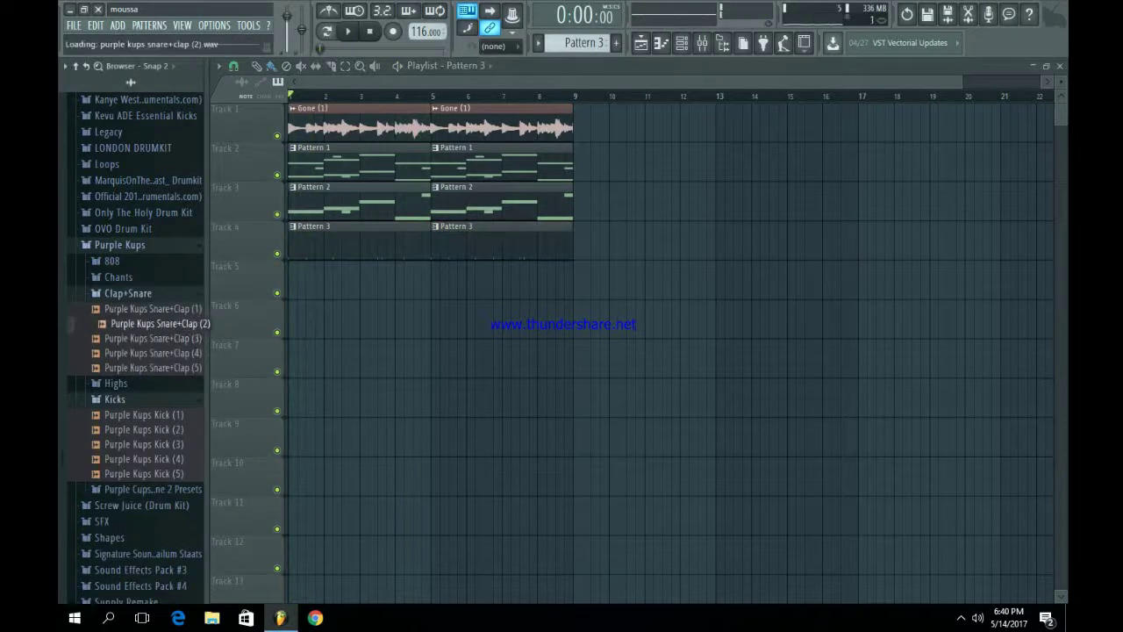
click(154, 324)
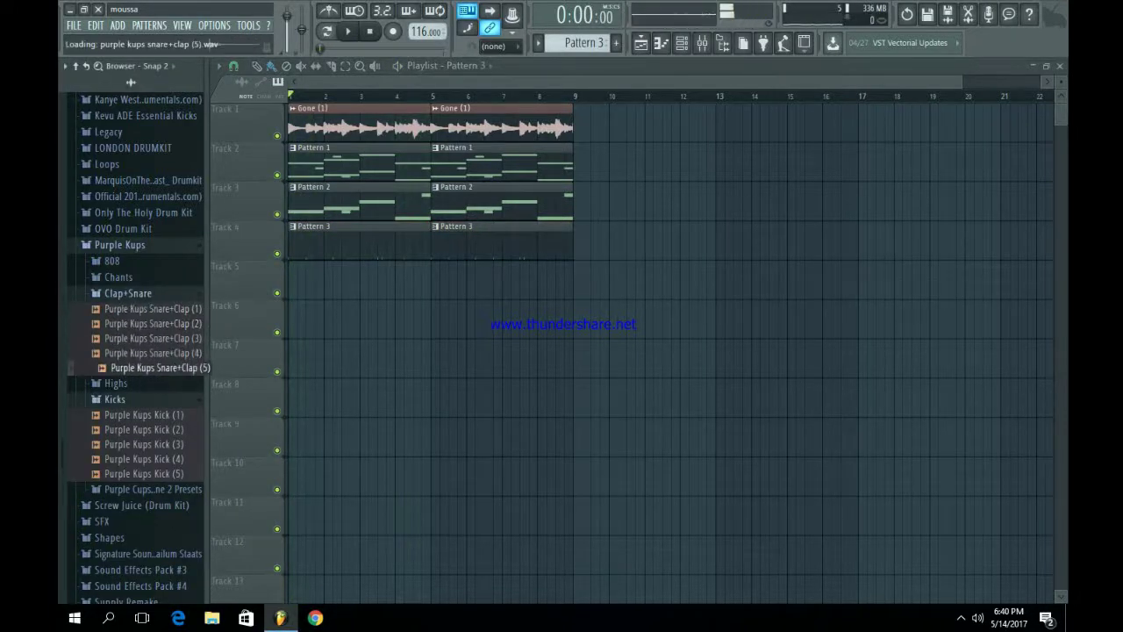
right_click(199, 318)
click(230, 334)
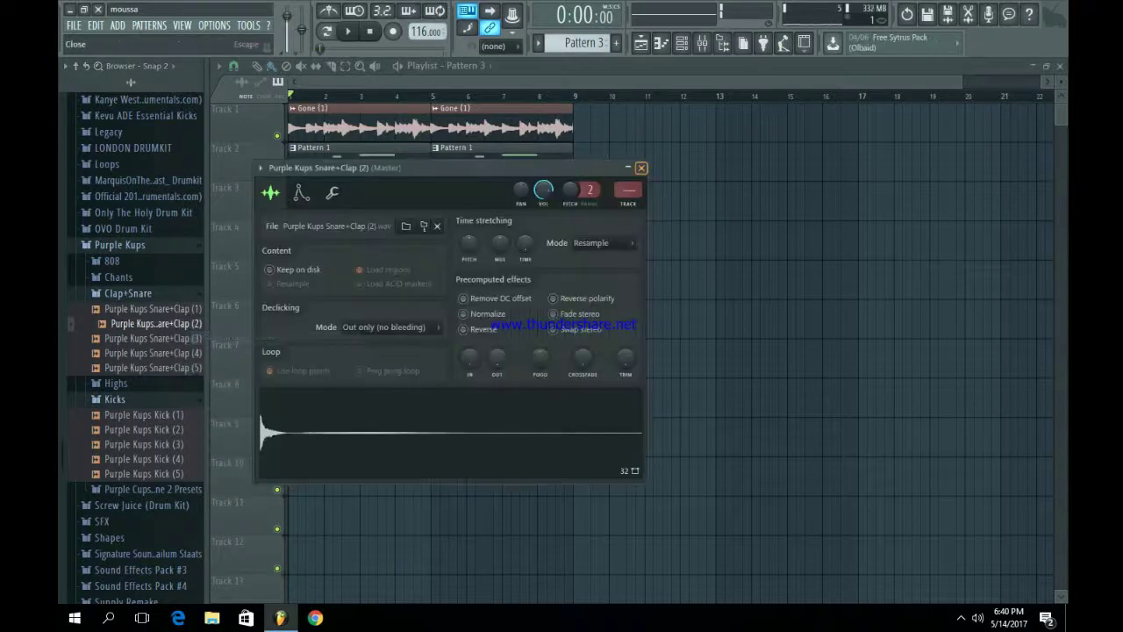
click(641, 168)
key(F6)
key(space)
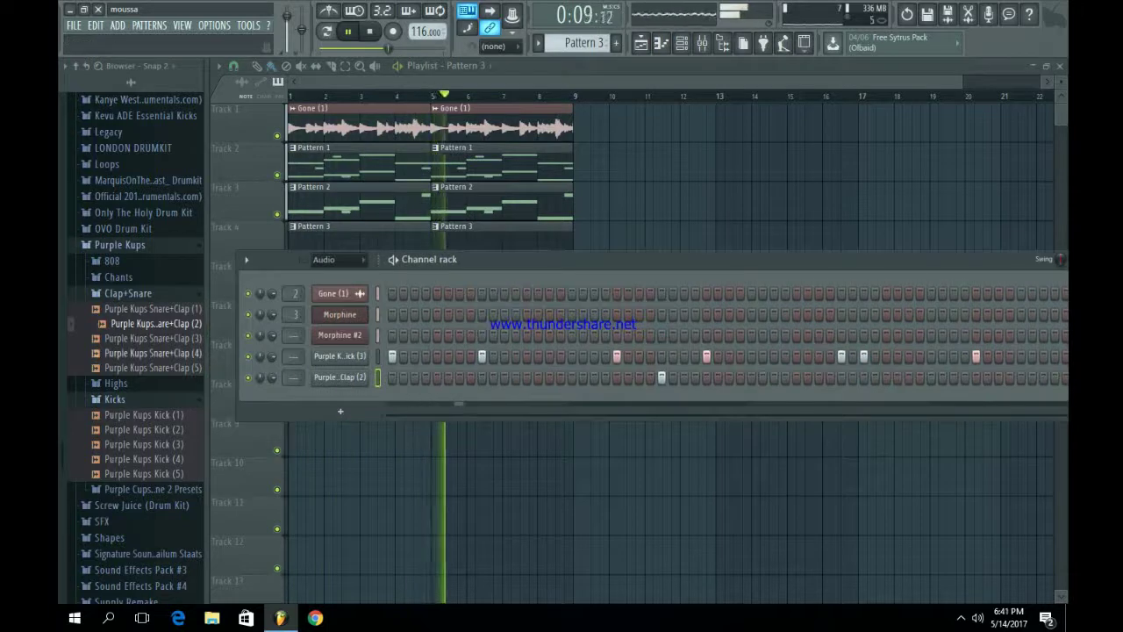
- Audition other Clap+Snare samples and add Purple Kups Snare+Clap (1) as a new channel below Snare+Clap (2)
click(158, 352)
key(space)
click(154, 368)
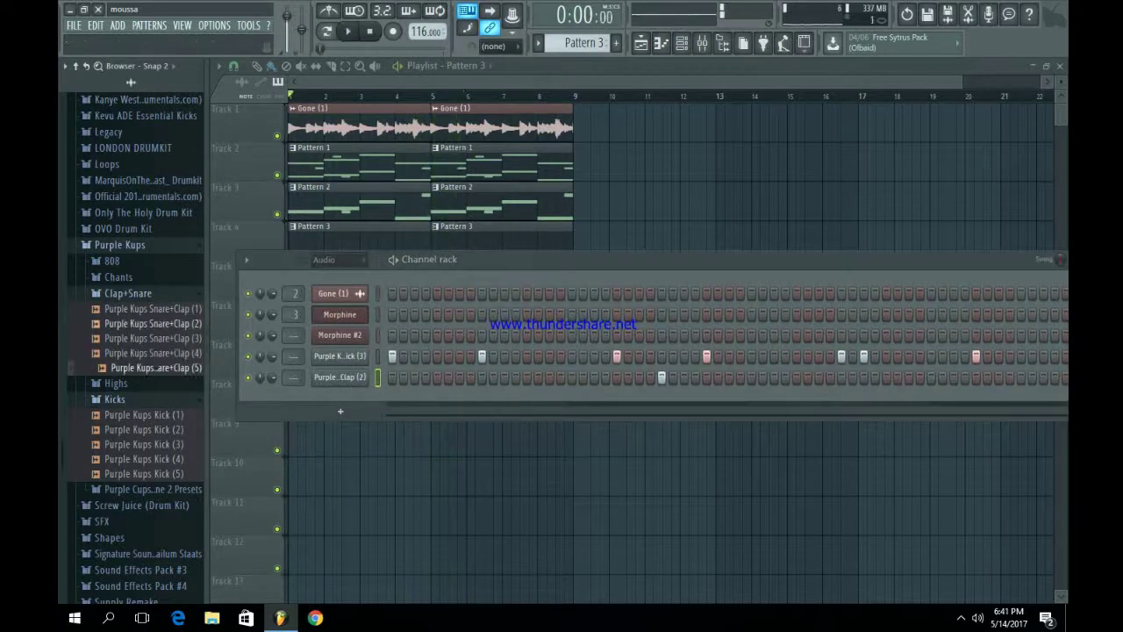
click(158, 309)
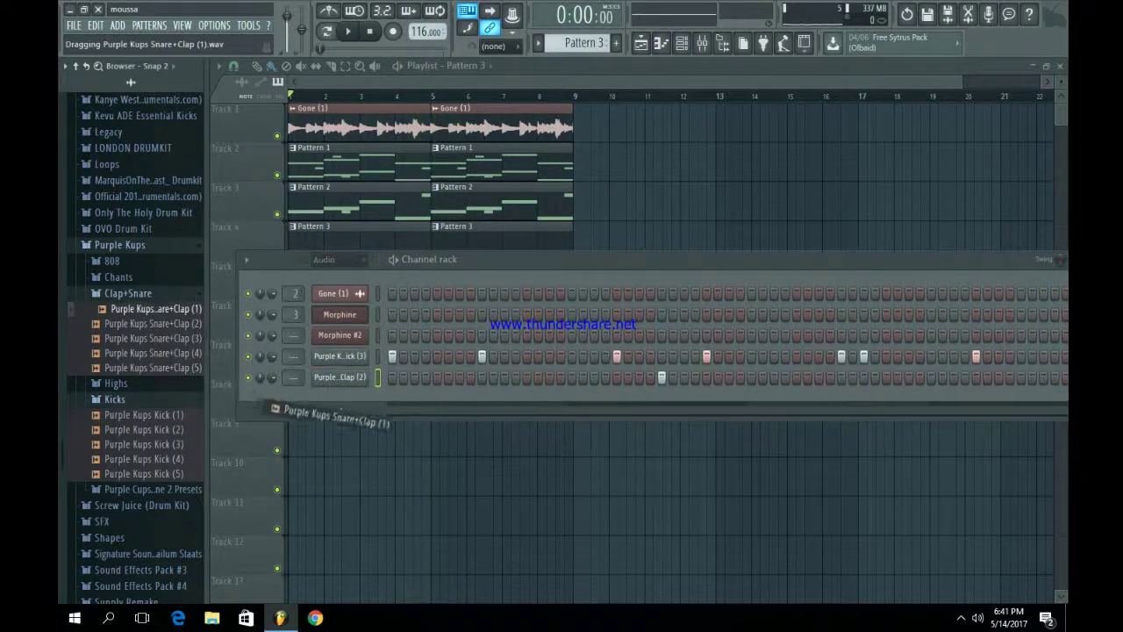
drag(272, 409, 298, 397)
- Program Snare+Clap (1) on steps 13, 37, 49 and 57 of Pattern 3 while the song plays
key(space)
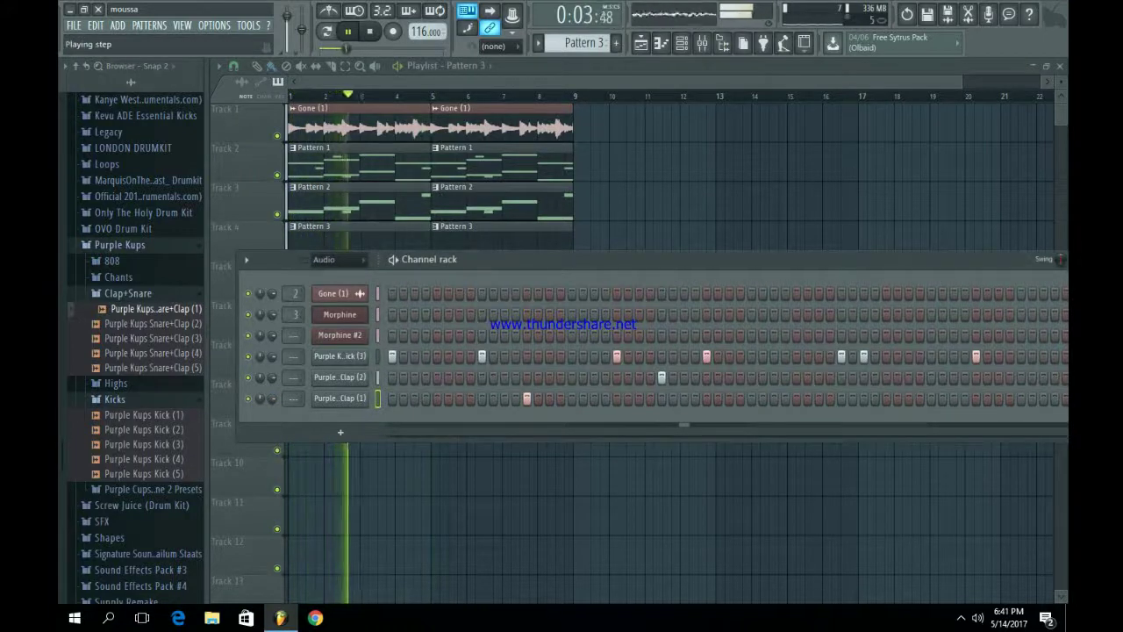
click(797, 397)
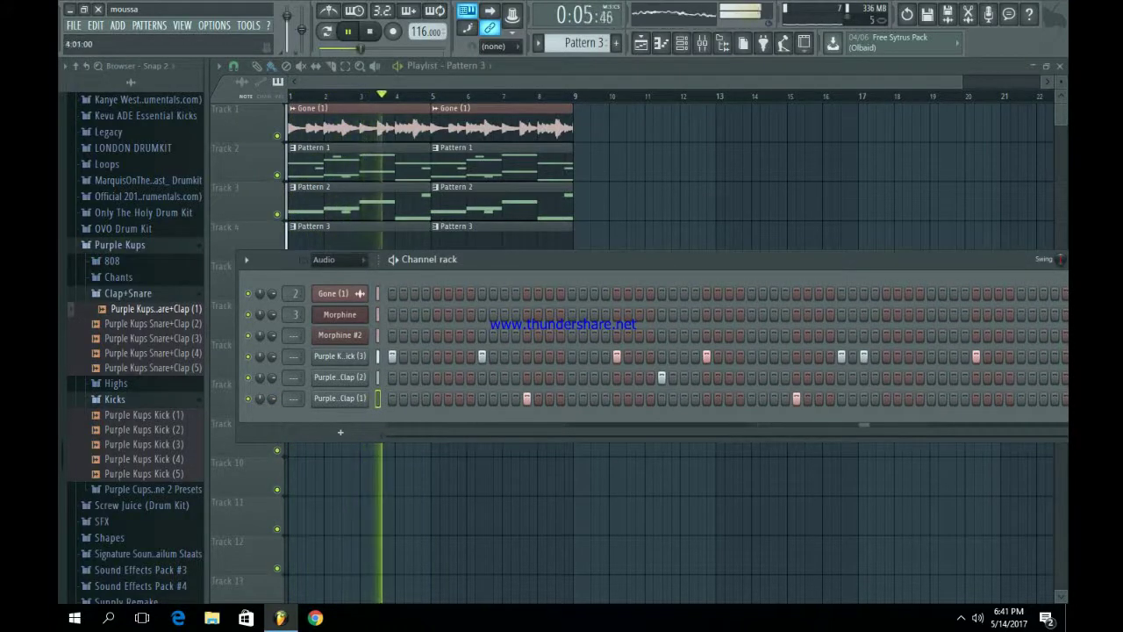
click(932, 397)
click(1020, 398)
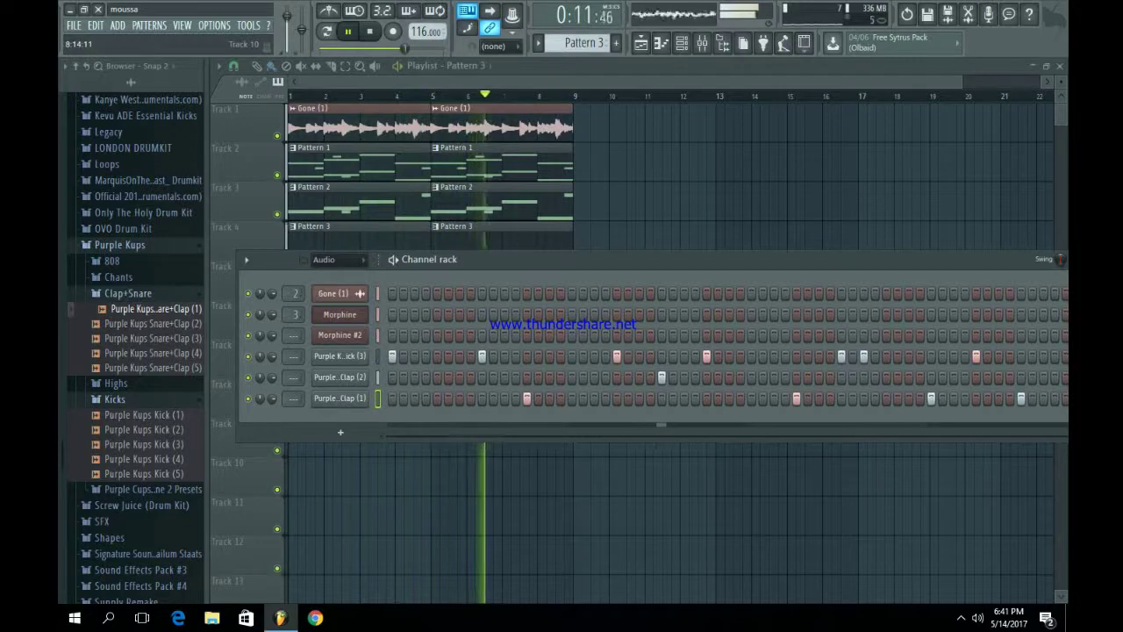
key(space)
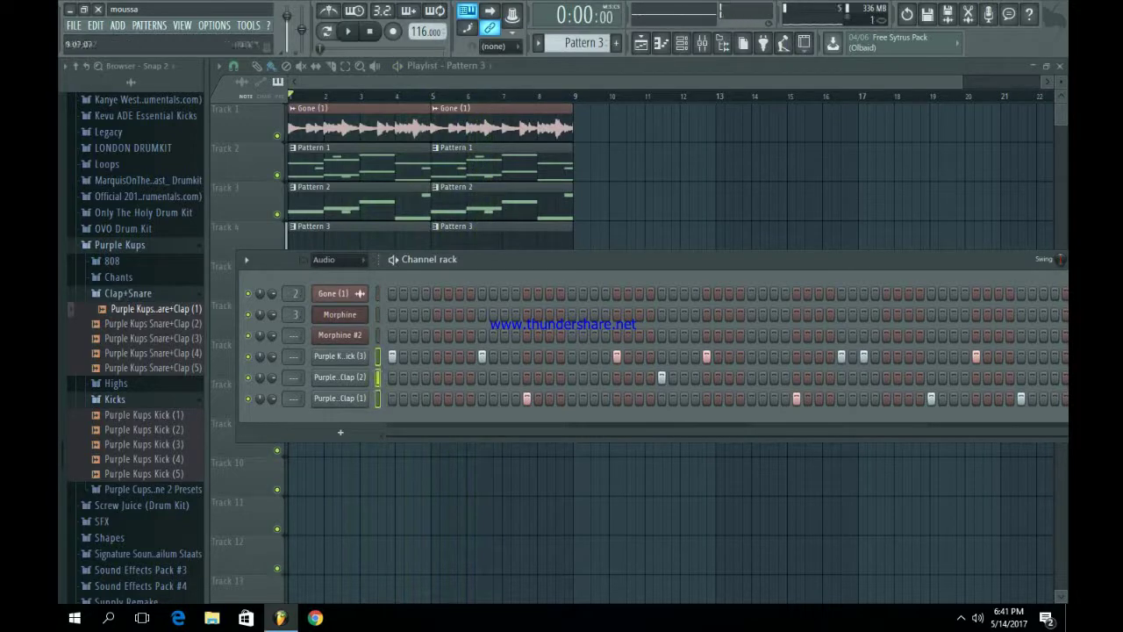
- Route the kick and both Snare+Clap channels to consecutive mixer tracks starting from Insert 4
click(722, 42)
right_click(302, 92)
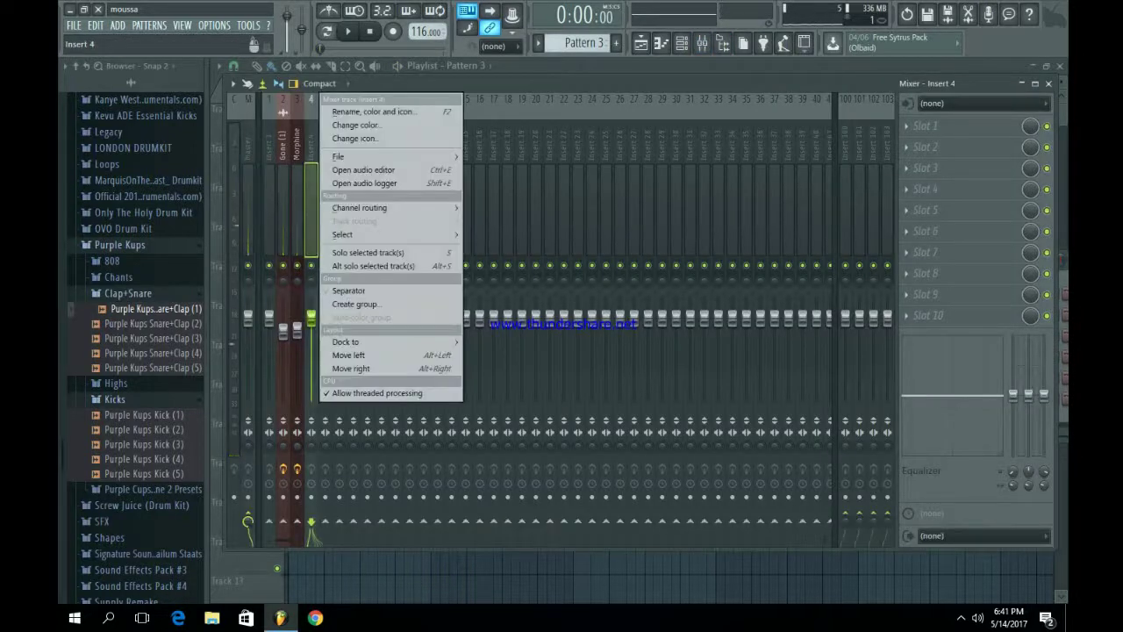
mouse_move(386, 208)
click(561, 221)
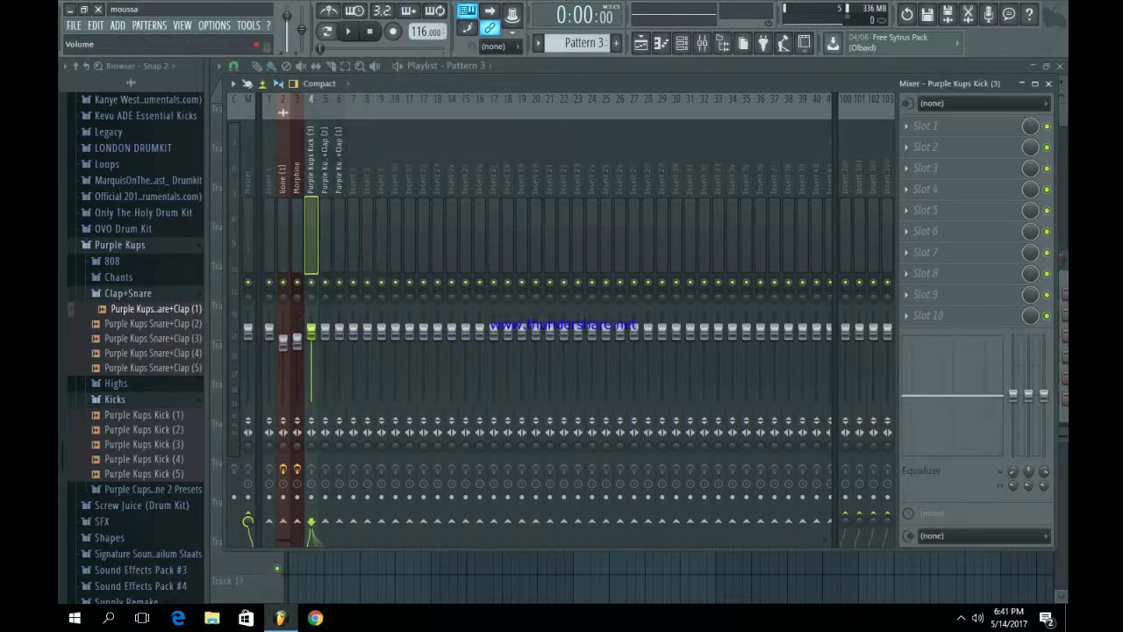
right_click(367, 388)
- Lower the mixer volumes of Gone (1), Morphine and both Snare+Clap tracks, and set the kick track to about 82%
click(283, 236)
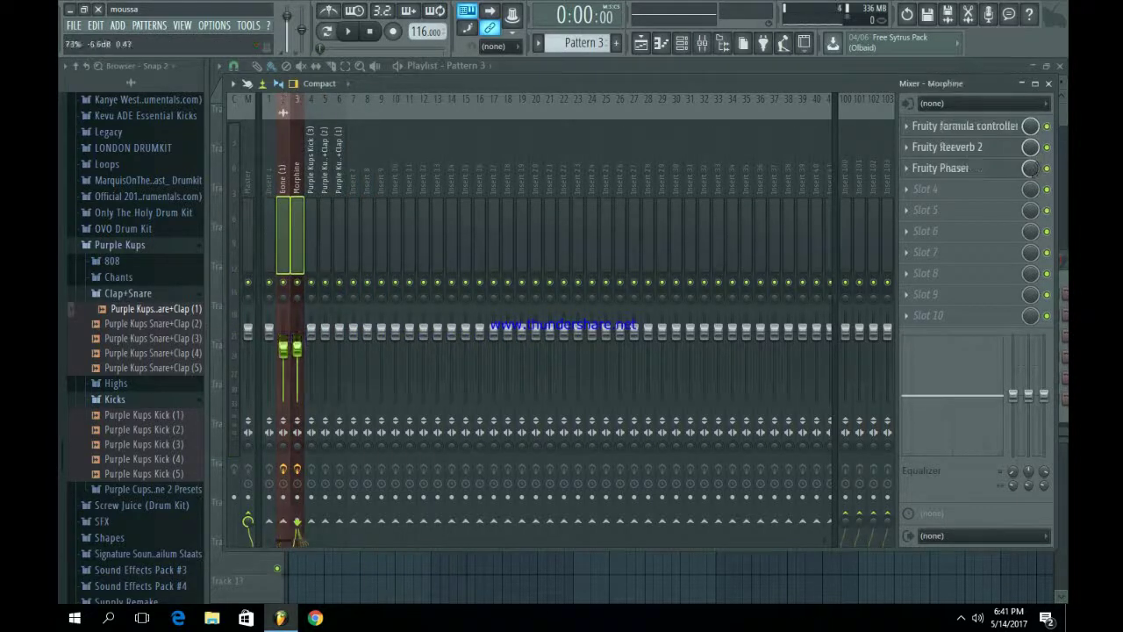
click(311, 235)
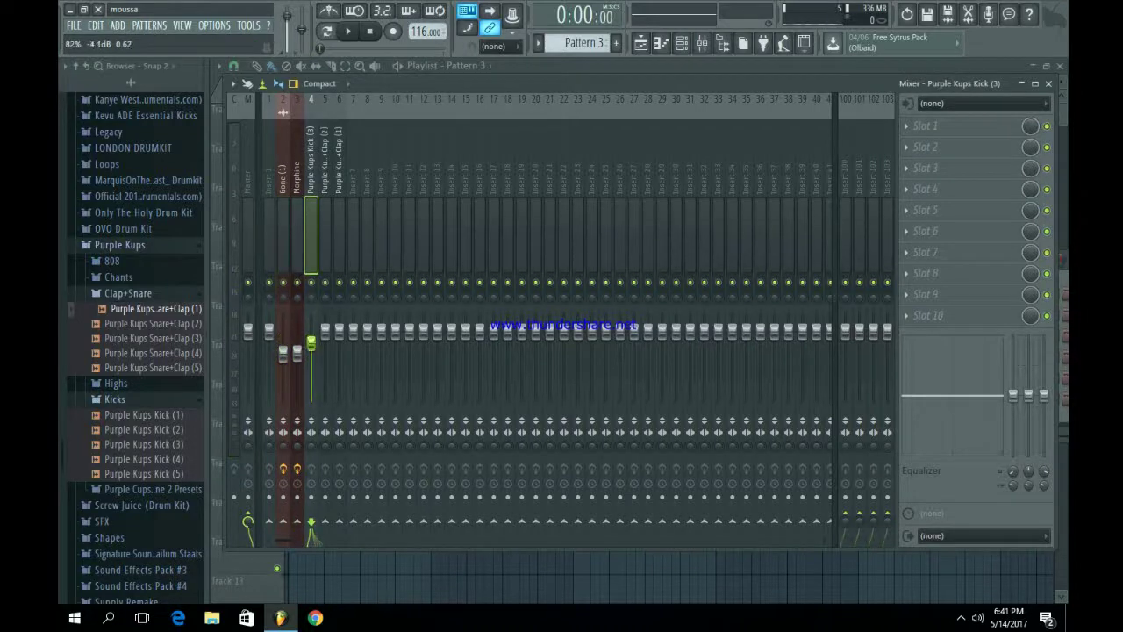
click(324, 236)
drag(339, 330, 338, 347)
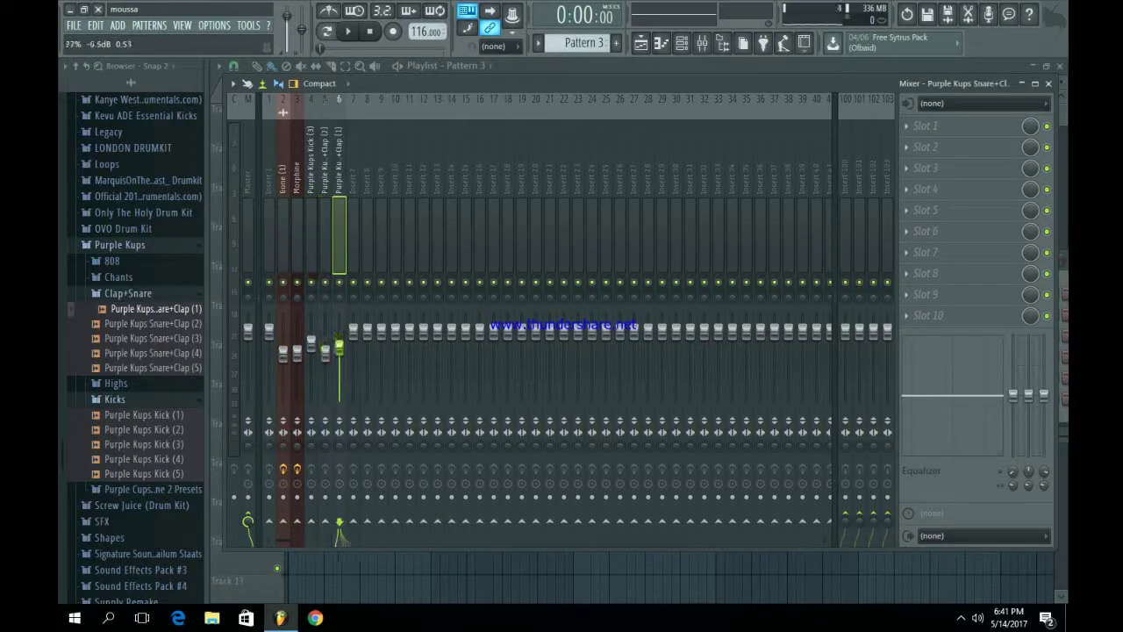
click(325, 235)
click(352, 332)
click(338, 236)
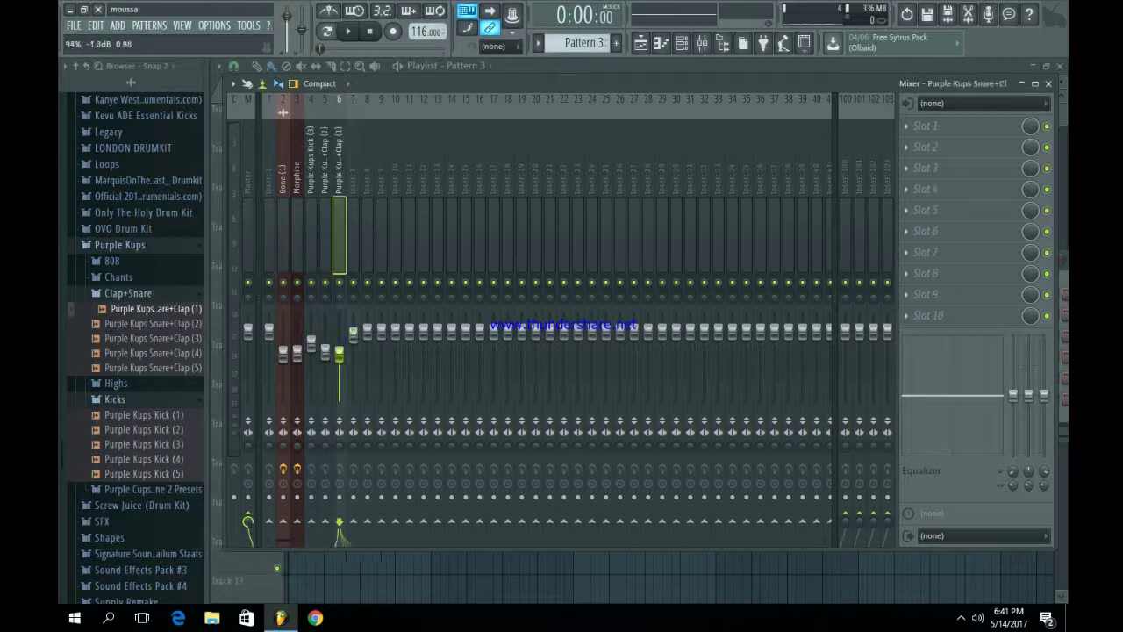
- Add Fruity Parametric EQ 2 to the kick's mixer track, pull bands 1 and 7 down to cut lows and highs, and slightly raise band 2
click(311, 235)
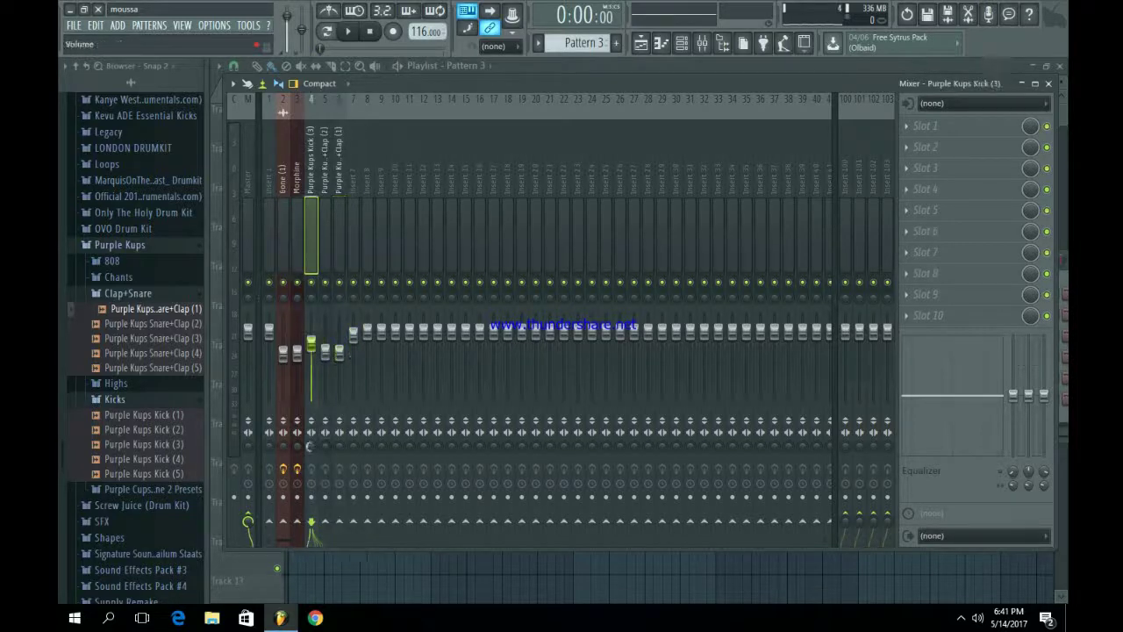
click(926, 125)
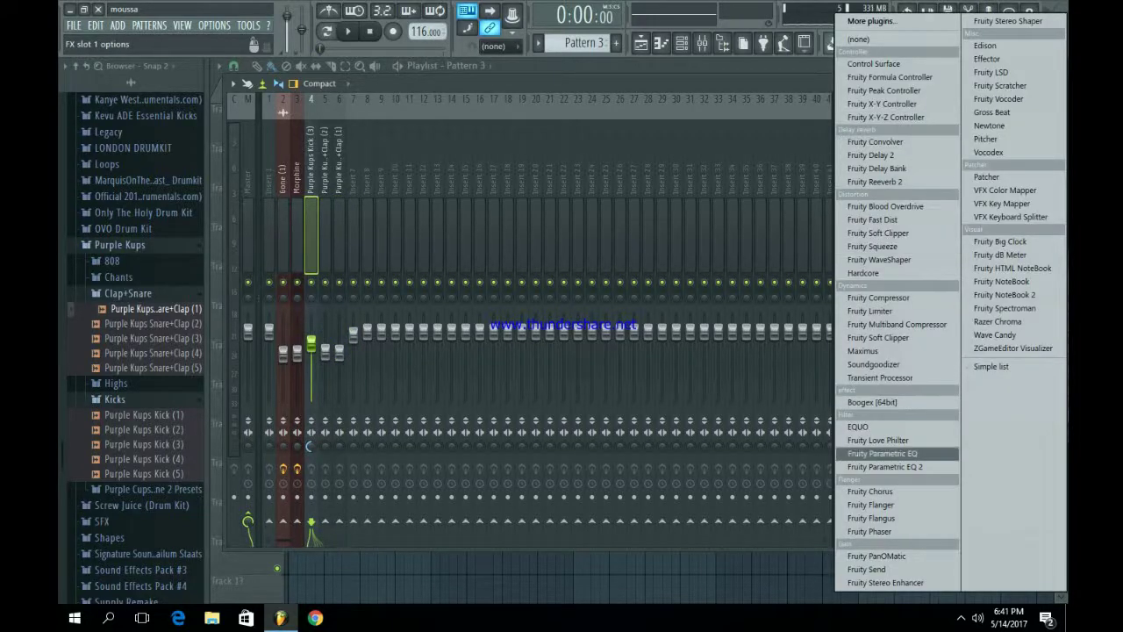
click(878, 458)
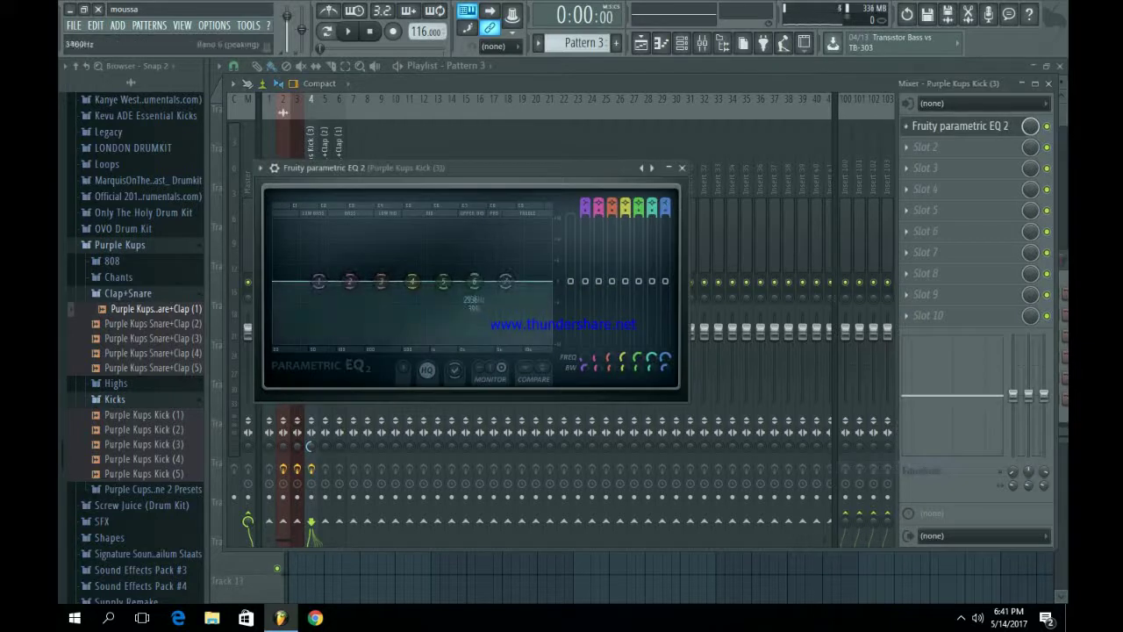
drag(505, 281, 496, 342)
mouse_move(318, 281)
mouse_down()
mouse_move(274, 341)
mouse_move(339, 278)
mouse_move(326, 274)
mouse_up()
key(space)
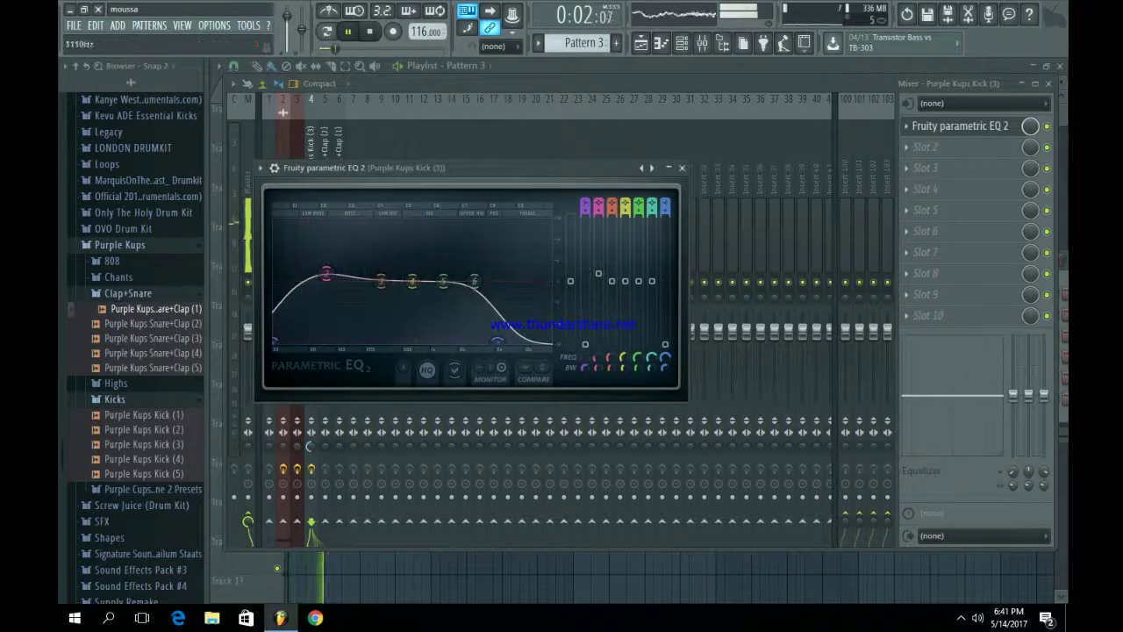
key(Escape)
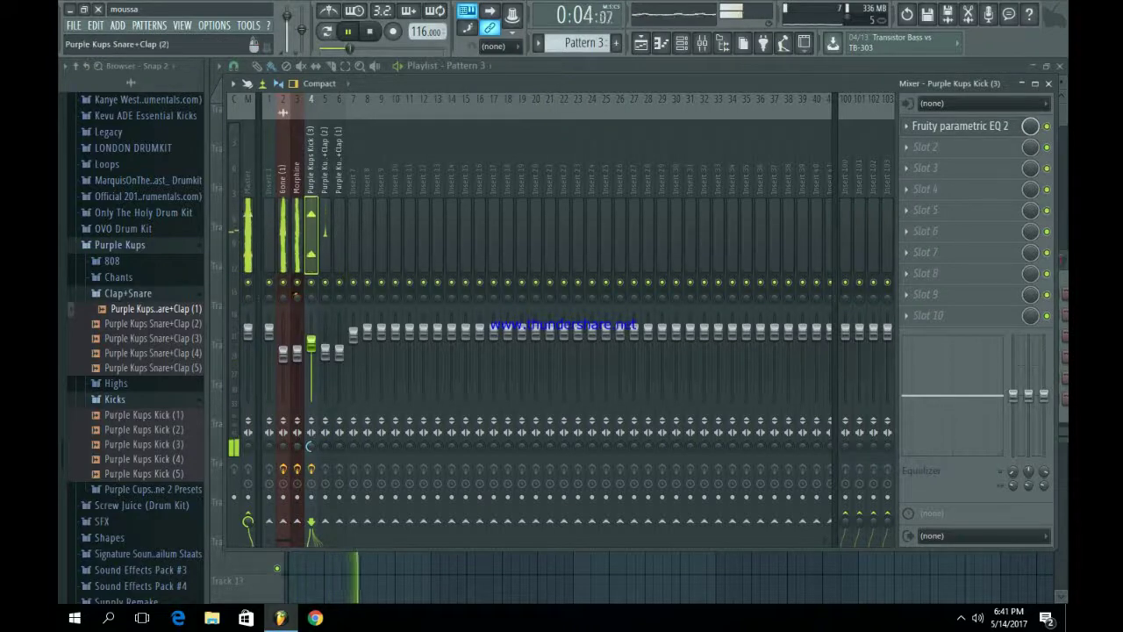
- Load Soundgoodizer with preset A in the first effect slot of the Snare+Clap (2) mixer track
click(325, 228)
click(926, 126)
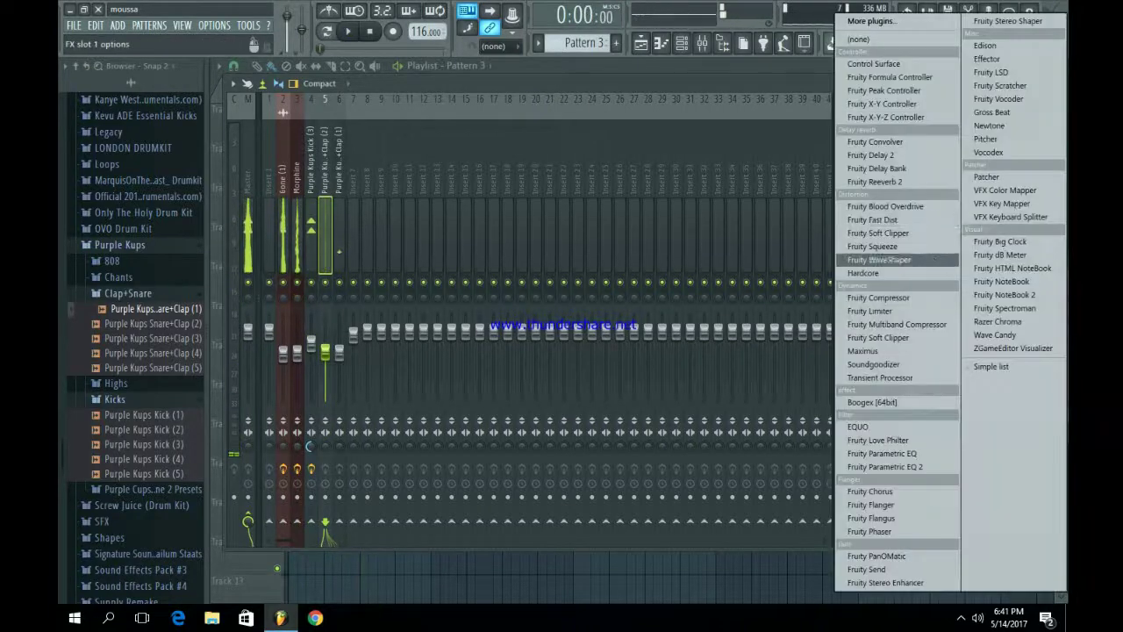
click(886, 359)
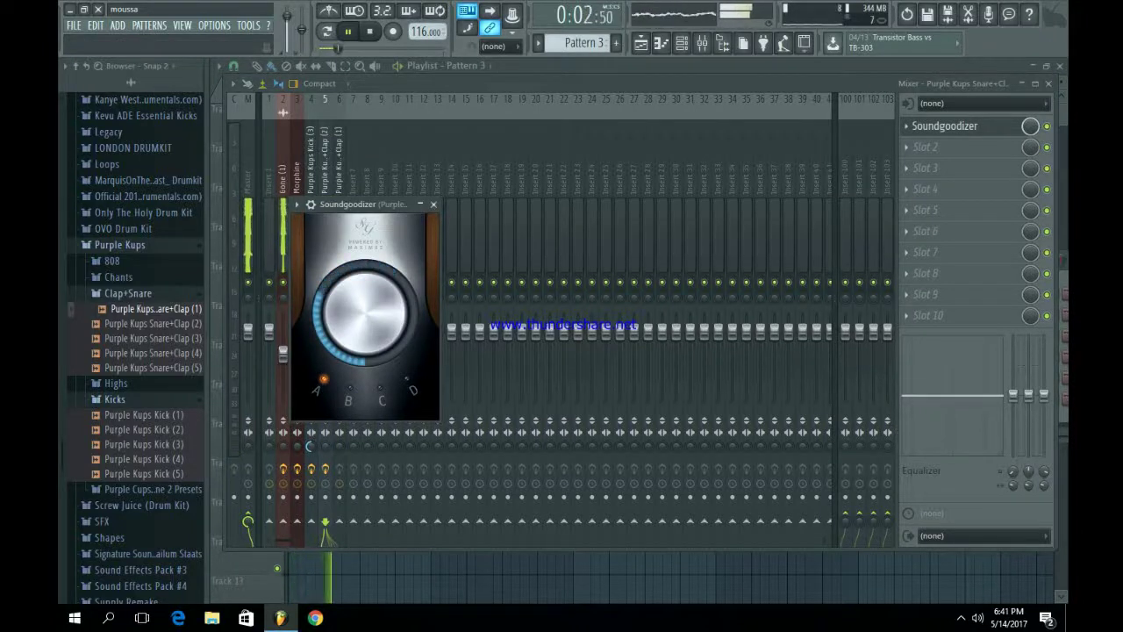
click(432, 203)
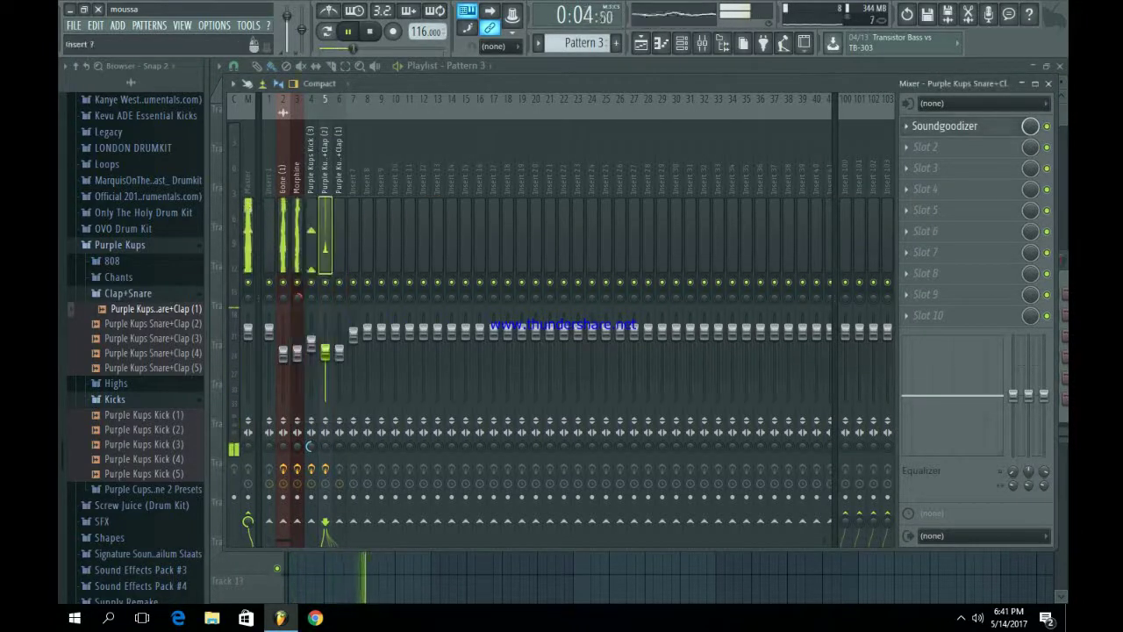
- Load Soundgoodizer with preset A in the first effect slot of the Snare+Clap (1) mixer track
click(339, 228)
click(925, 126)
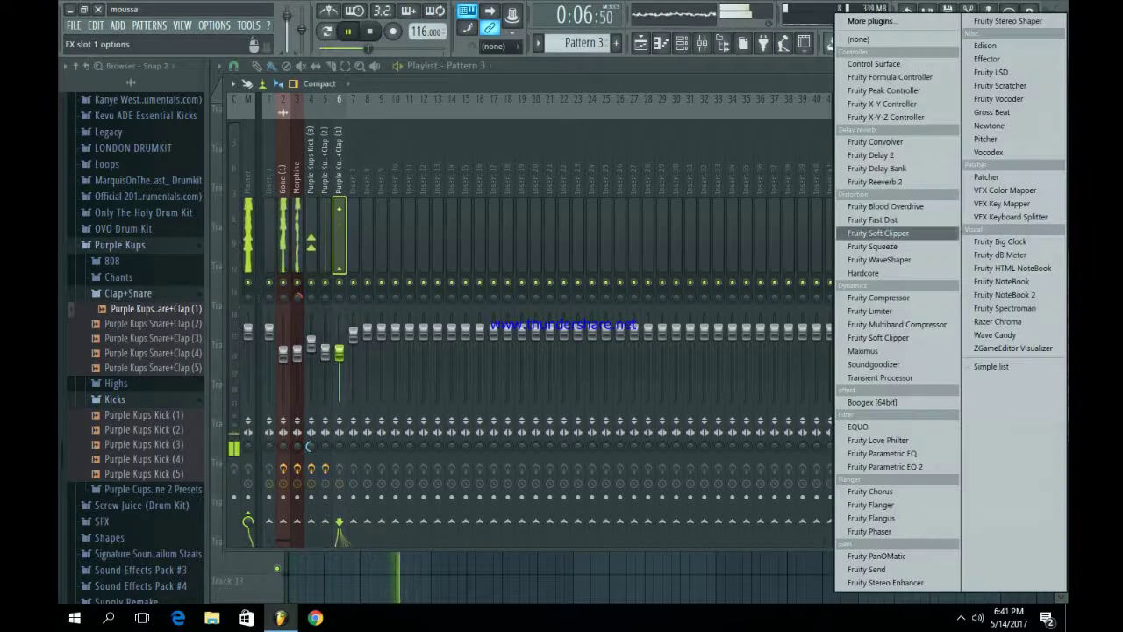
click(887, 359)
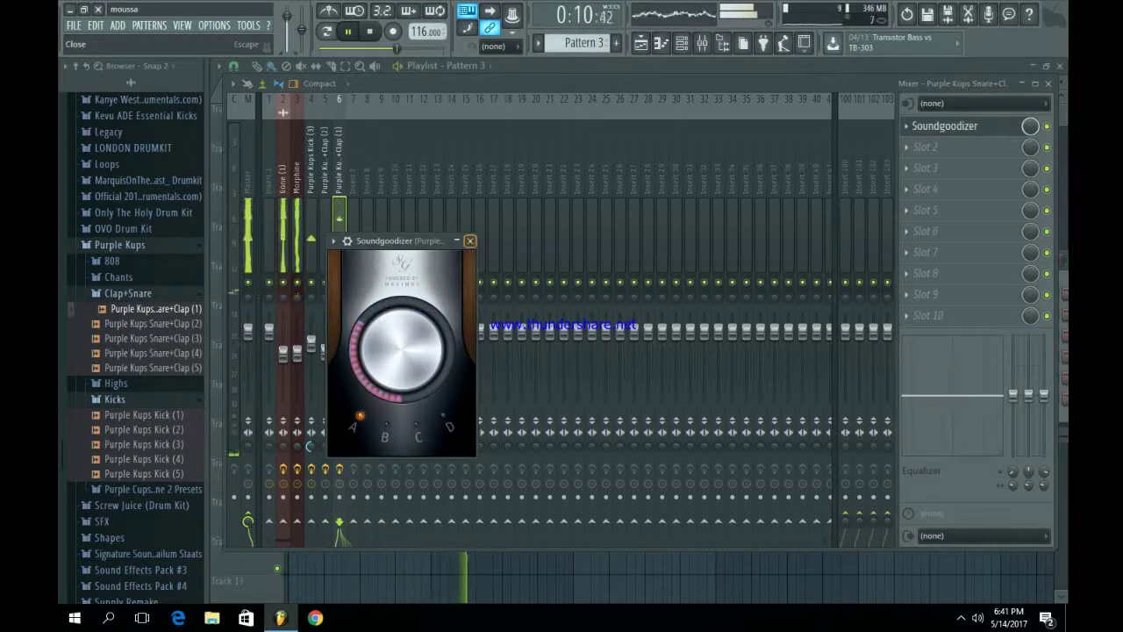
click(470, 241)
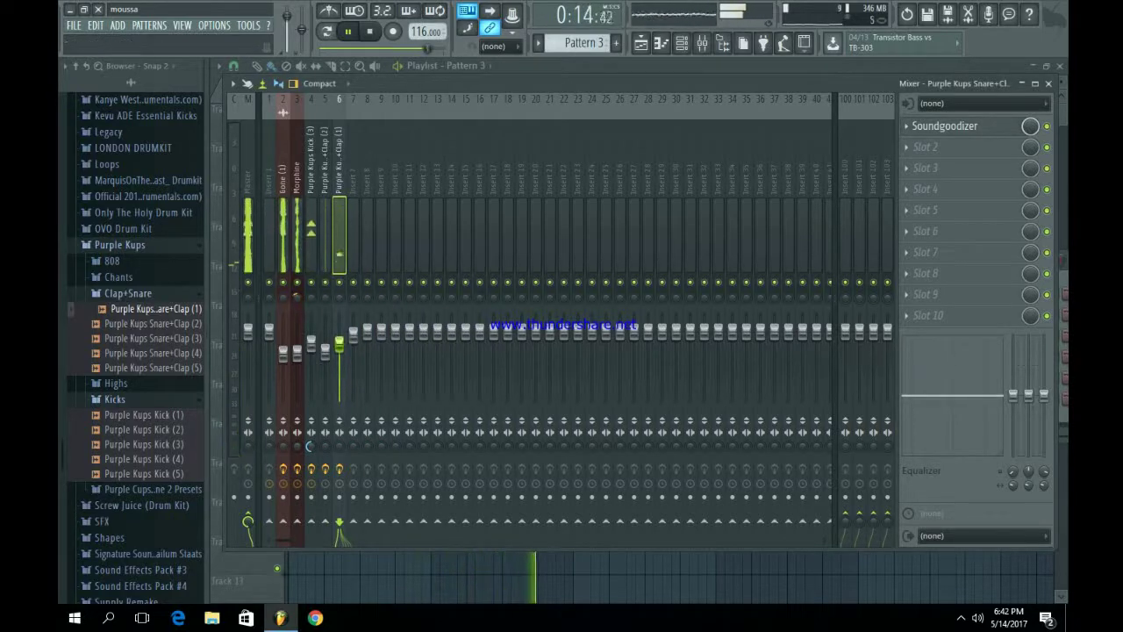
- Return to the playlist and audition the hi-hat samples in the Purple Kups Highs folder
key(F5)
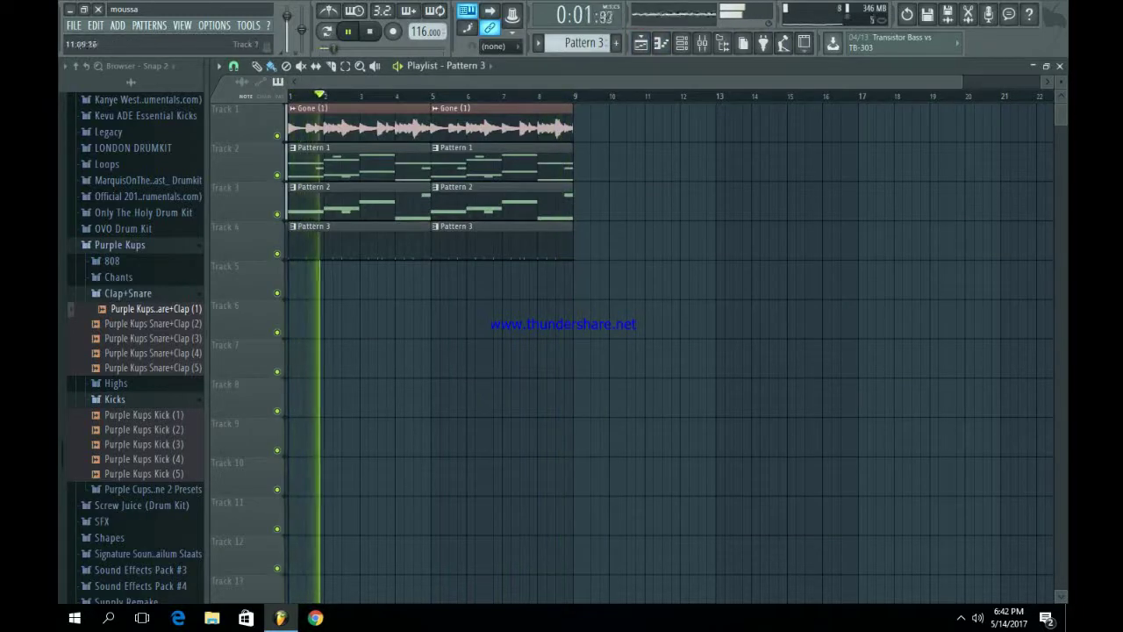
click(128, 293)
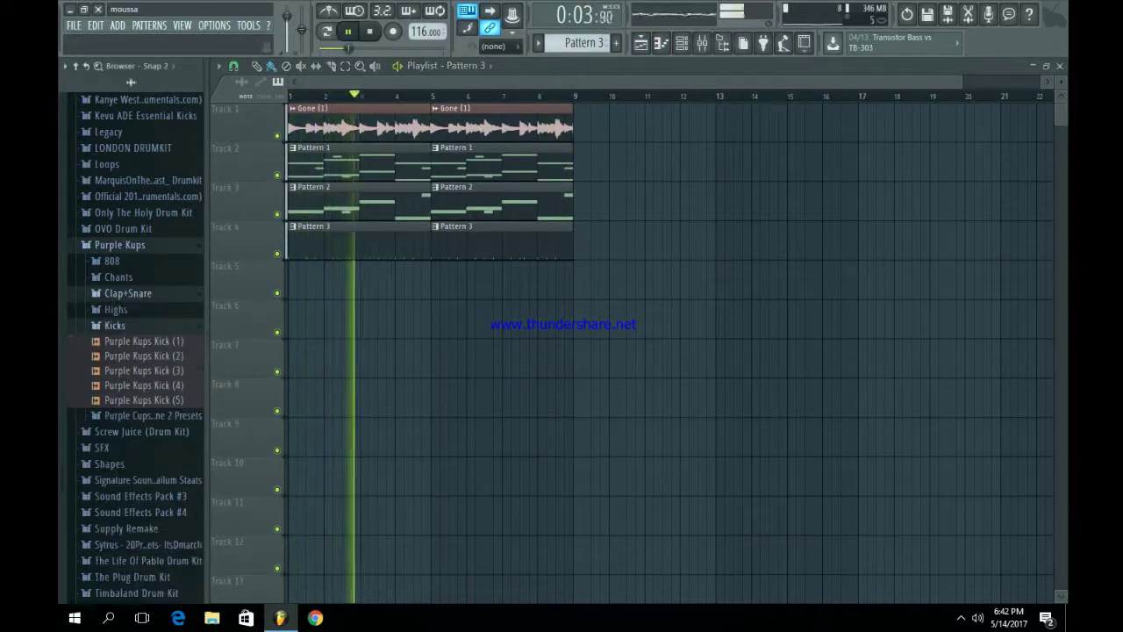
key(space)
click(115, 325)
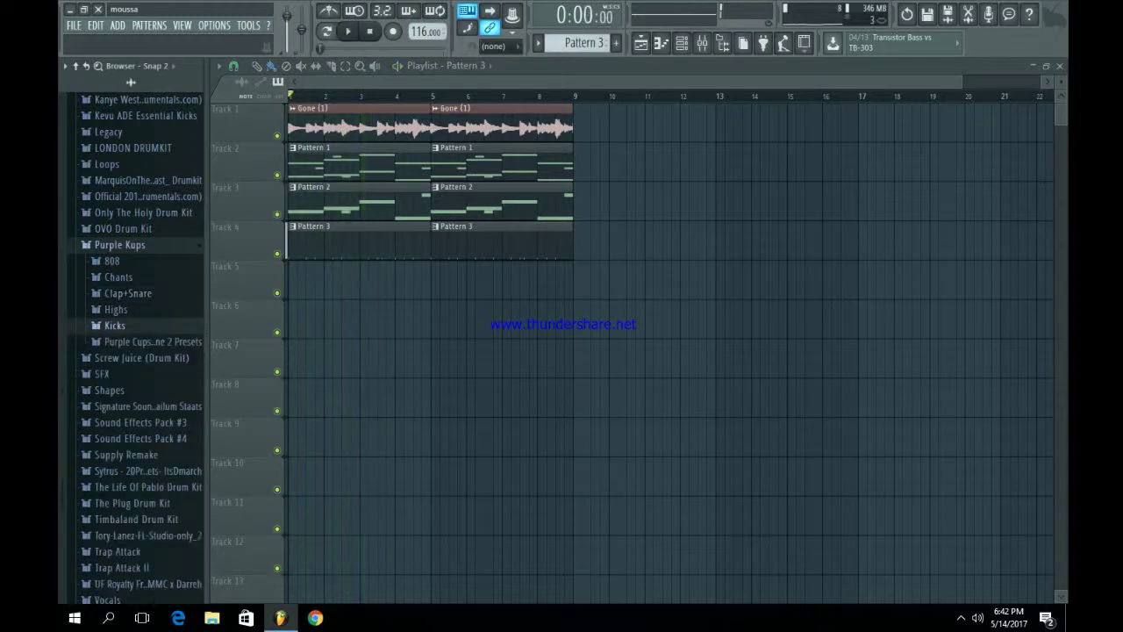
click(116, 309)
key(Up)
key(Up)
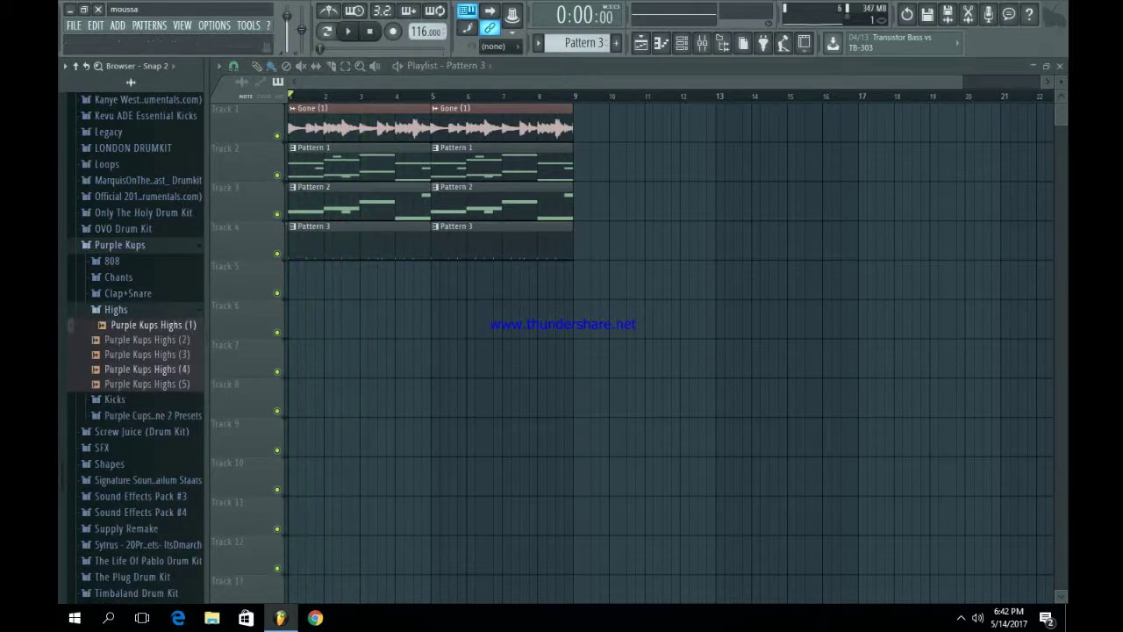
key(Down)
key(Down)
key(Down)
key(Down)
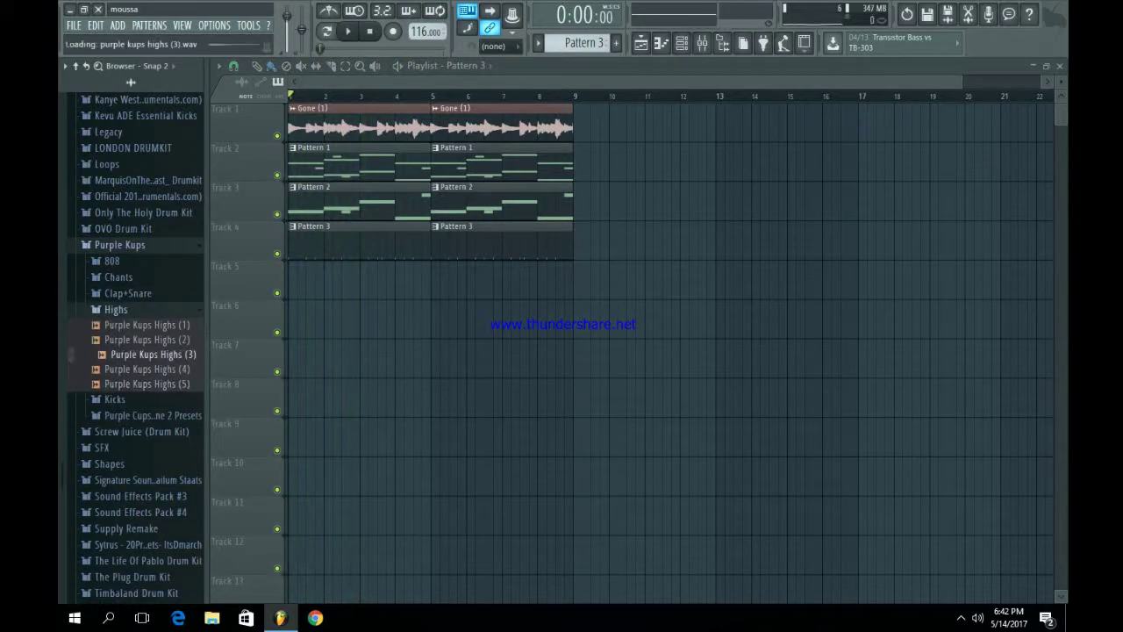
- Load Purple Kups Highs (3) into a new channel and show the channel rack
right_click(189, 353)
drag(188, 354, 387, 355)
right_click(194, 353)
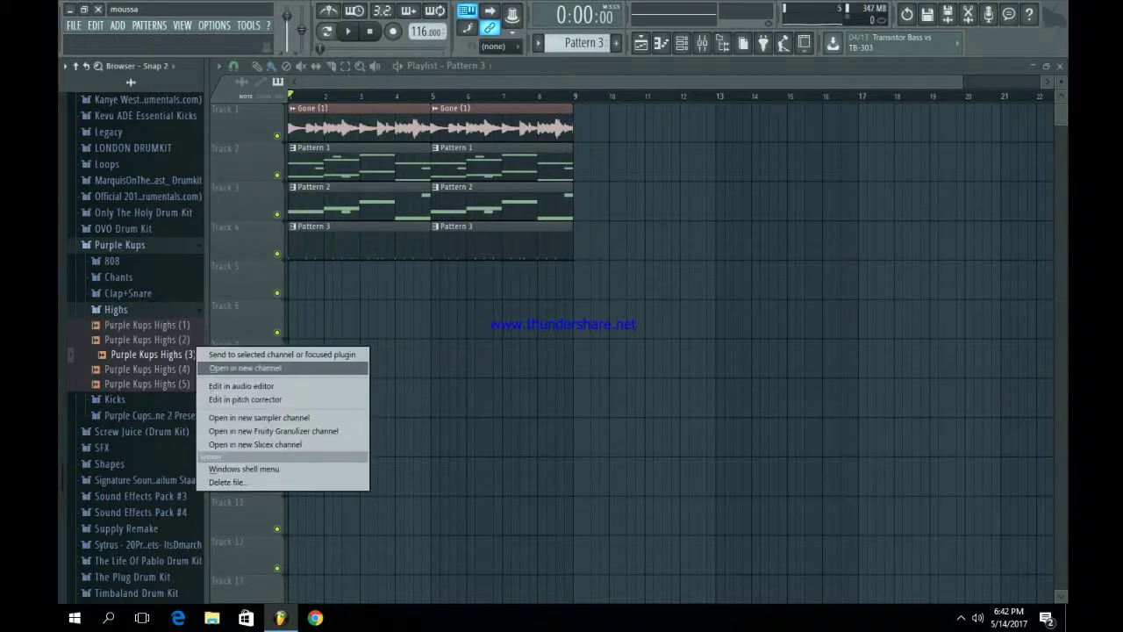
click(246, 368)
click(681, 43)
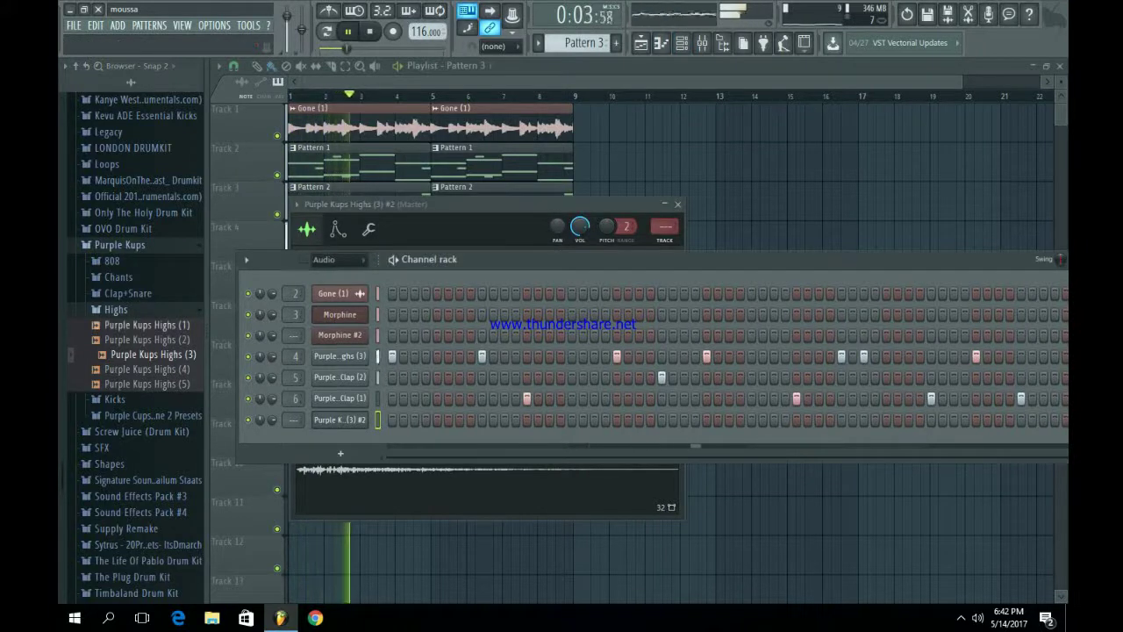
- Put Purple Kups Kick (3) back into the drum channel on mixer track 4 and play the beat briefly
click(116, 310)
click(115, 326)
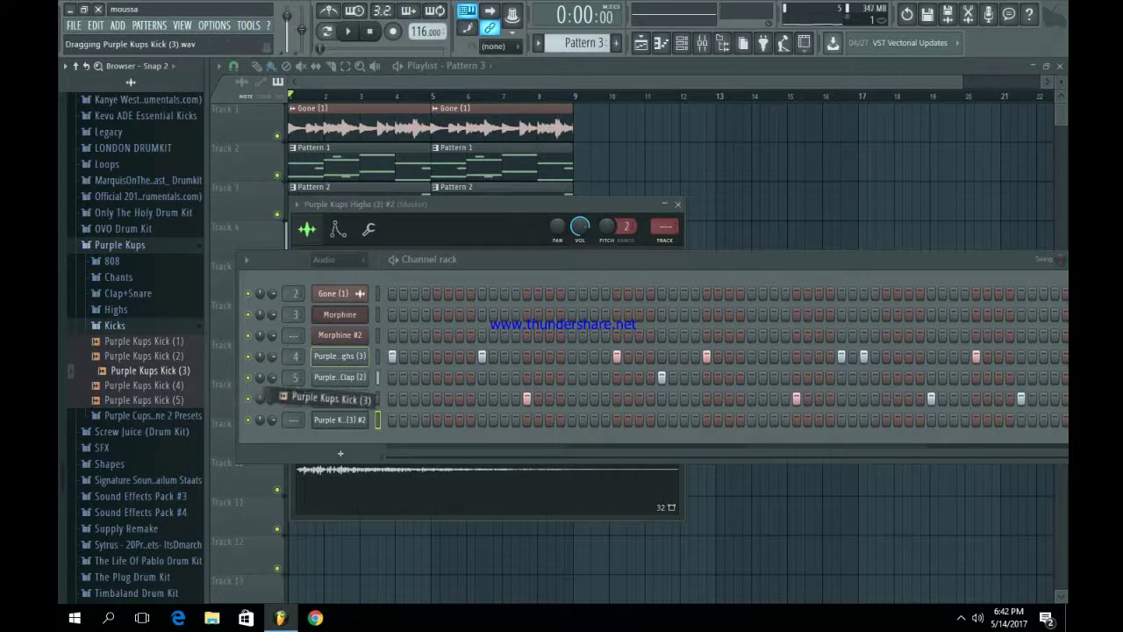
drag(327, 396, 340, 356)
key(space)
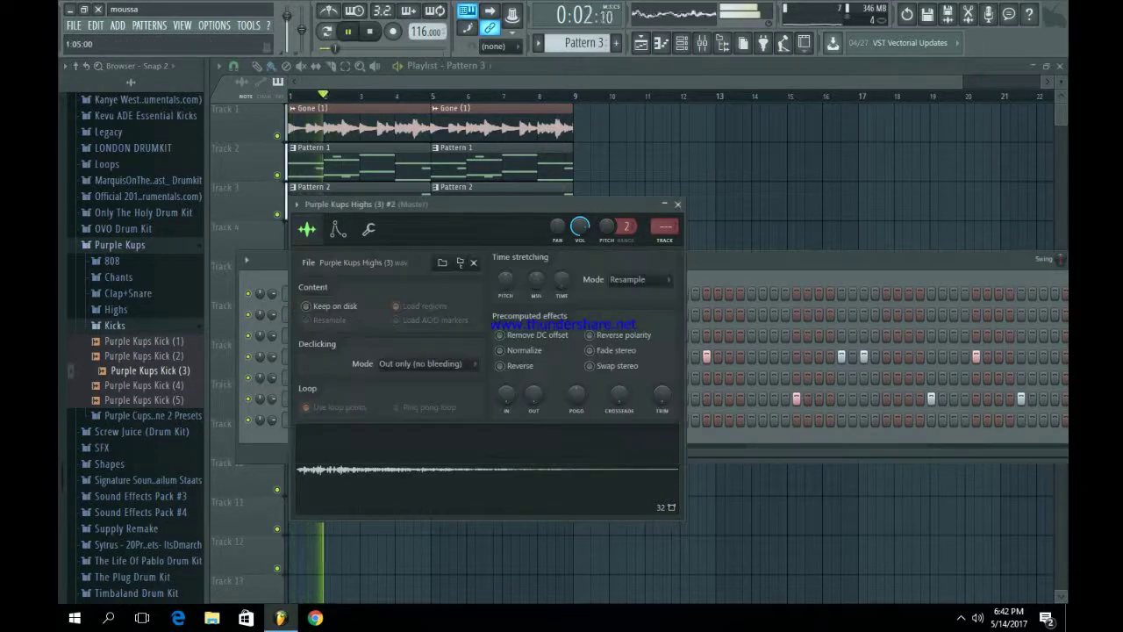
key(space)
- Fill every second step of the Purple Kups Highs (3) #2 channel and close its settings window
right_click(365, 420)
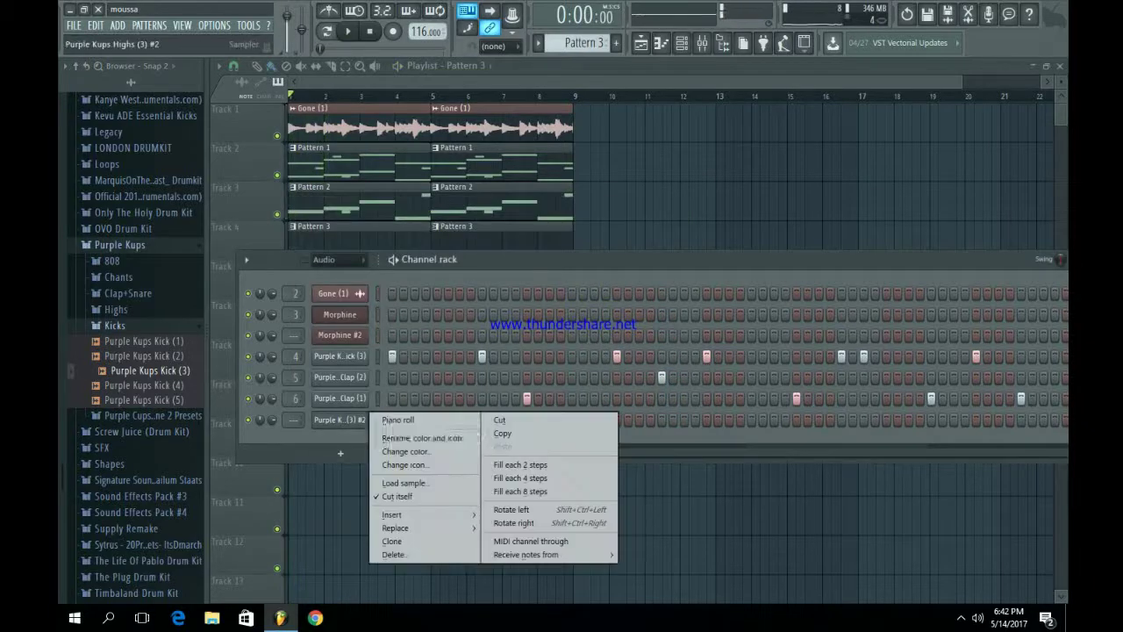
click(521, 464)
key(space)
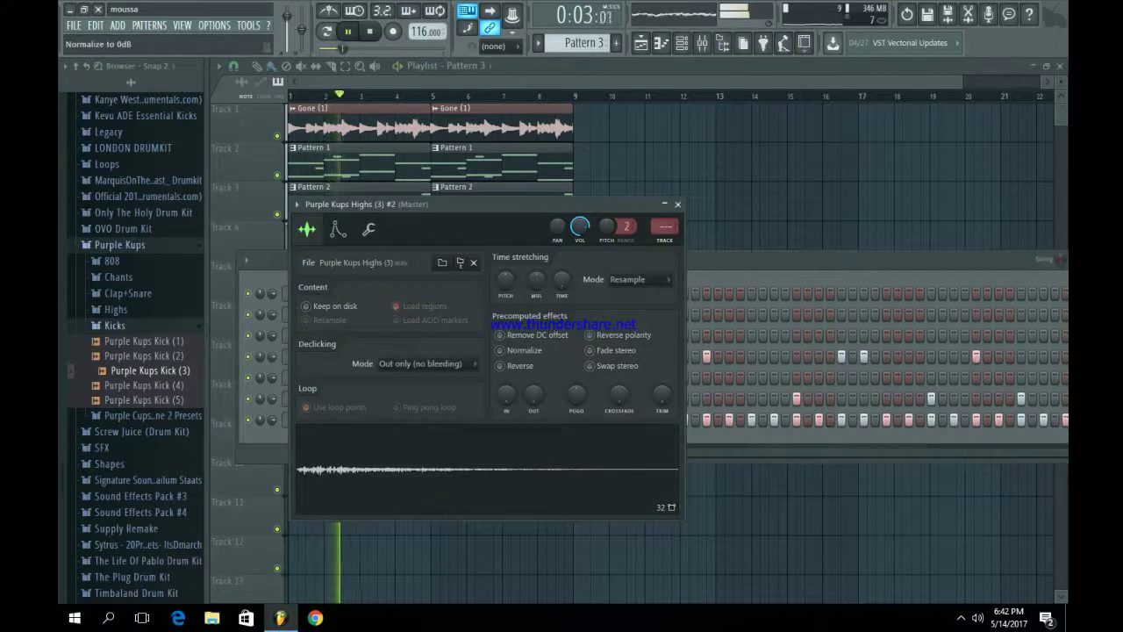
click(369, 229)
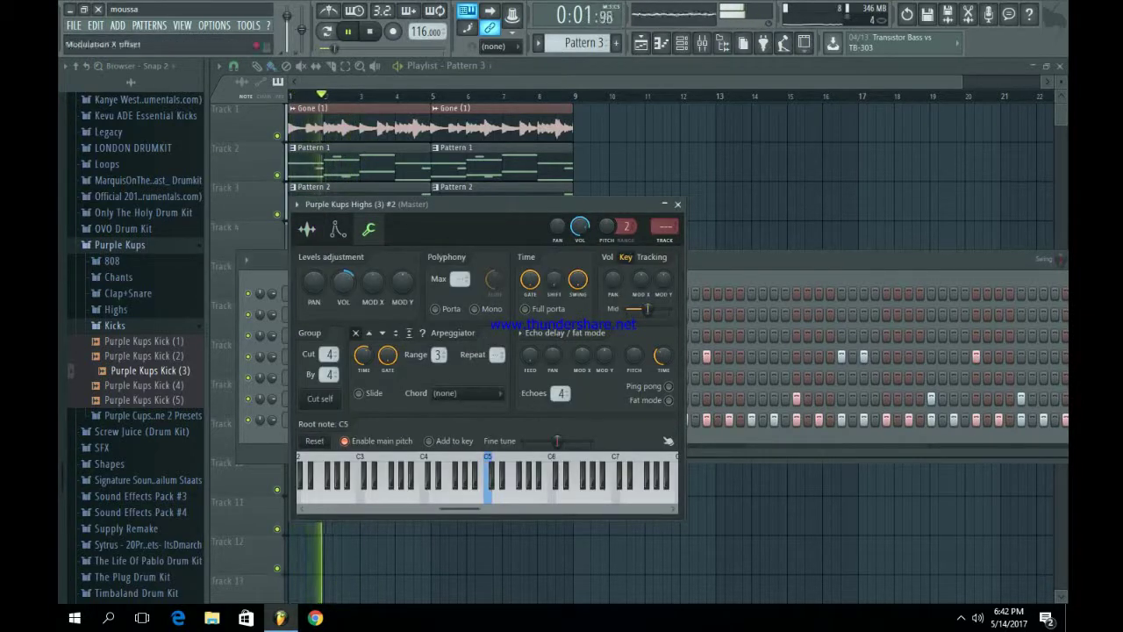
click(677, 204)
drag(414, 259, 373, 181)
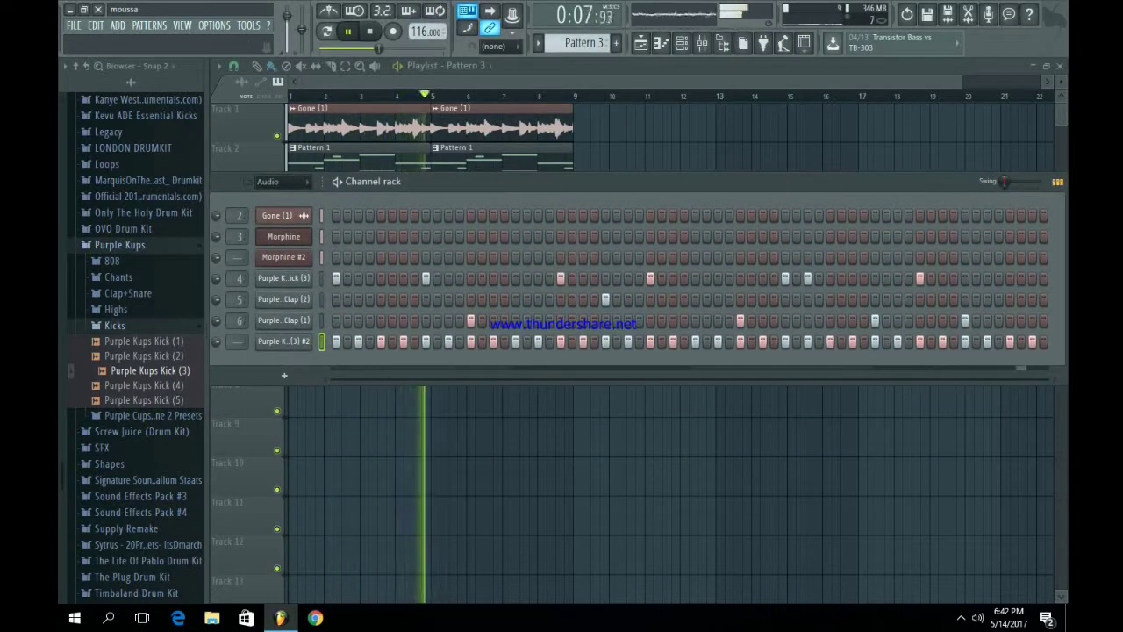
mouse_move(603, 200)
mouse_down()
mouse_move(559, 371)
mouse_move(579, 368)
mouse_move(624, 196)
mouse_up()
- Open the Highs (3) #2 channel in the piano roll and add a C5 hit between the third and fourth notes of bar 1
right_click(331, 337)
click(362, 340)
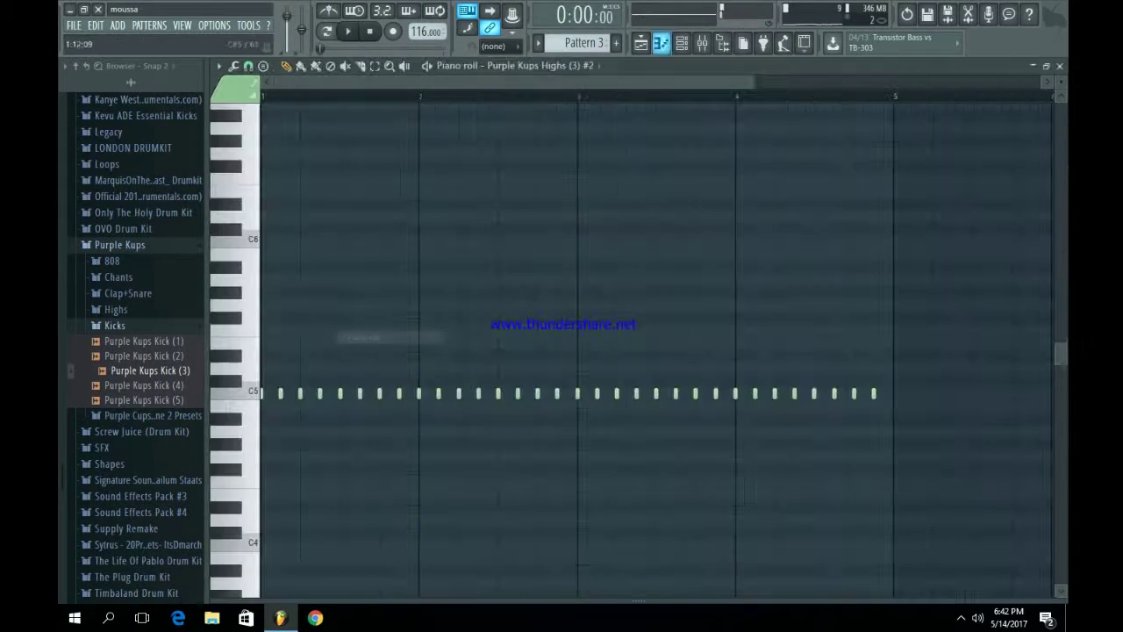
key(Page_Up)
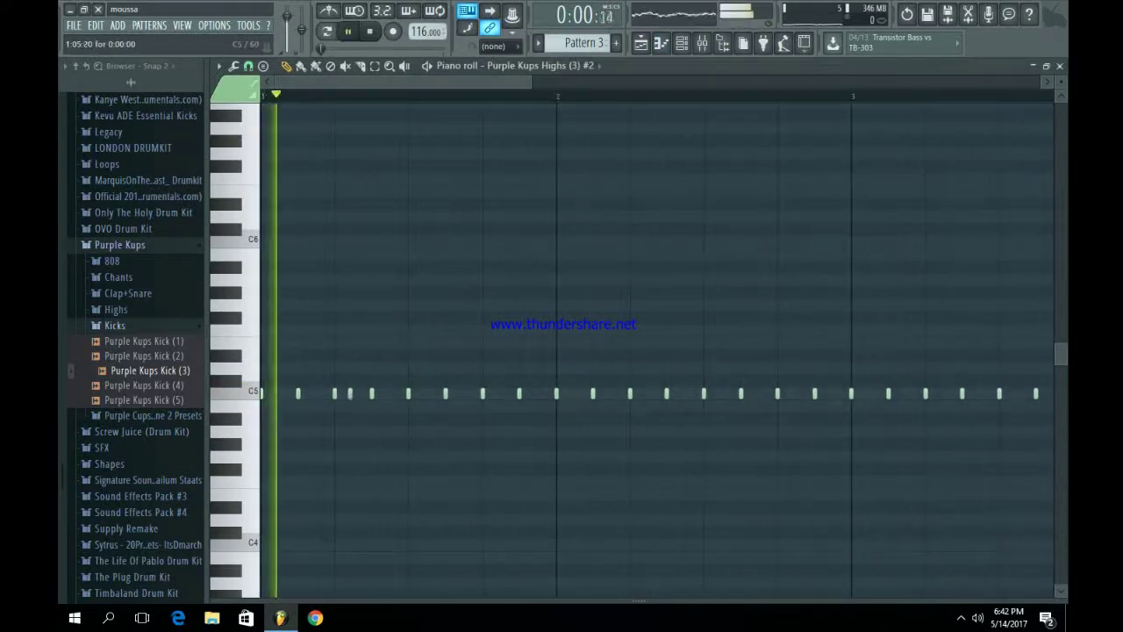
click(349, 393)
key(space)
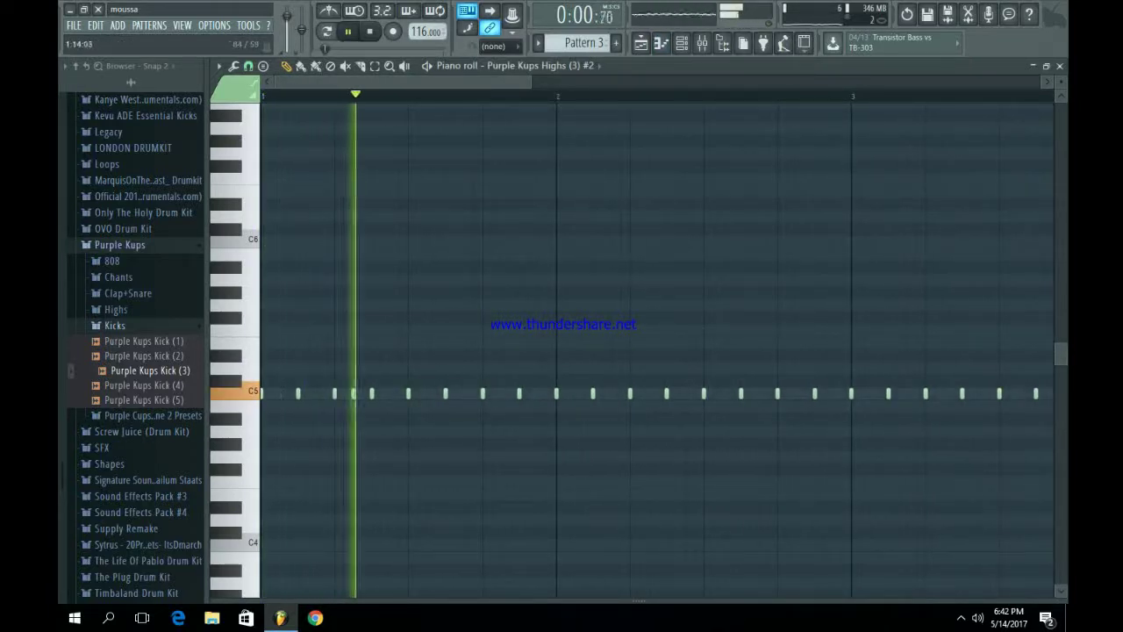
- Lower the last two hi-hat notes of bar 1 and the first note of bar 2 to B4
key(space)
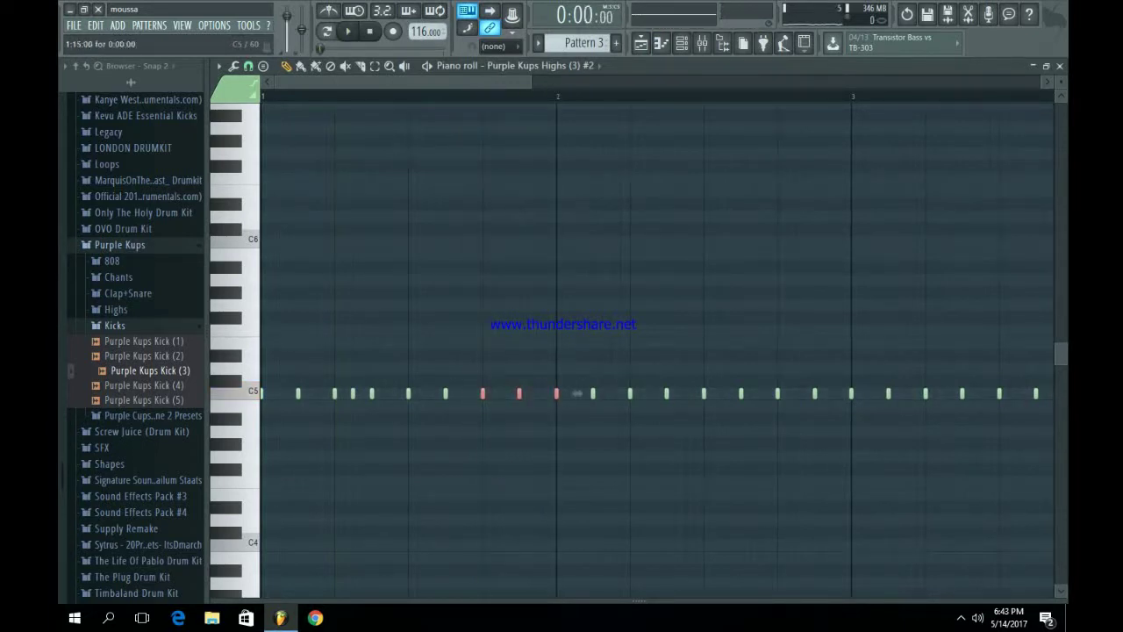
key(space)
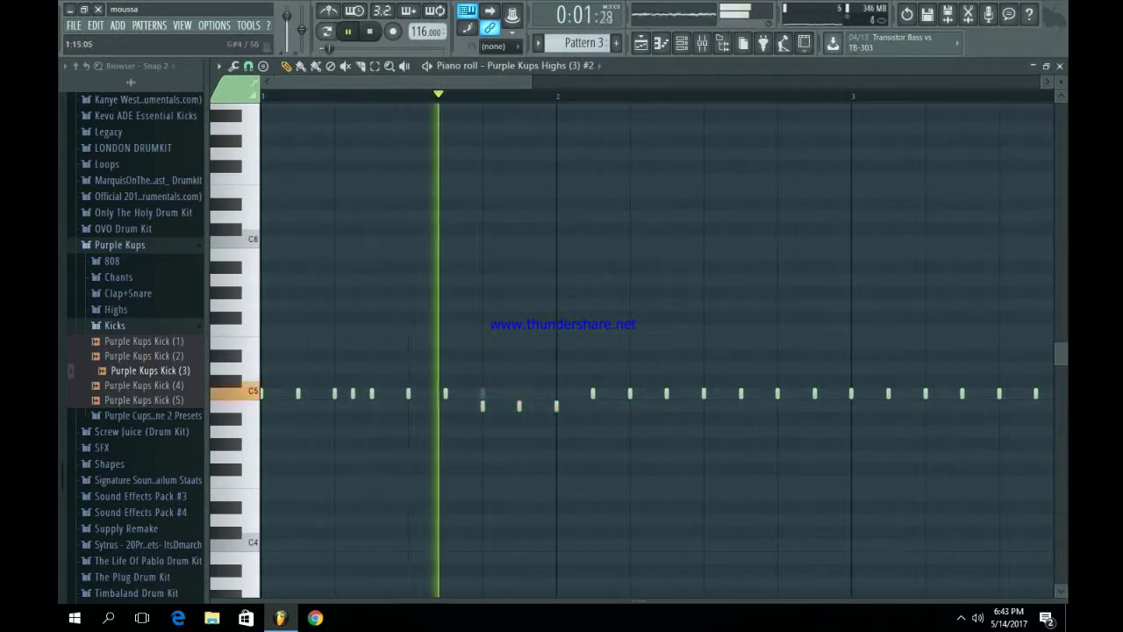
key(space)
- Raise the third and fourth hi-hat notes of bar 2 to D5 and lower the bar's last two notes to B4
scroll(646, 441, down, 1)
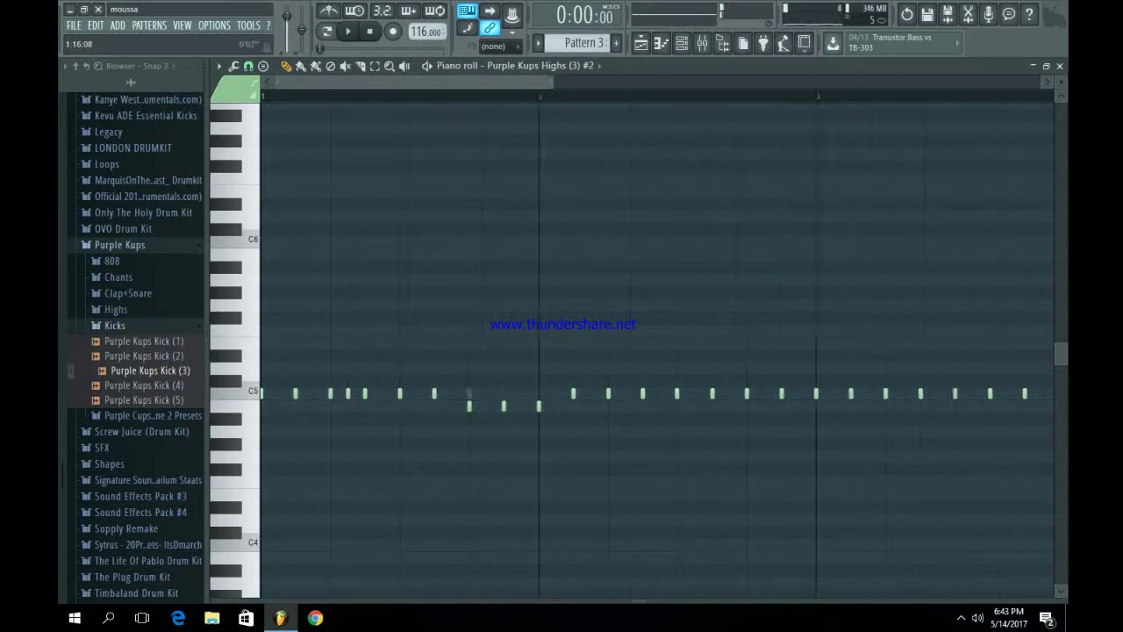
drag(620, 414, 569, 375)
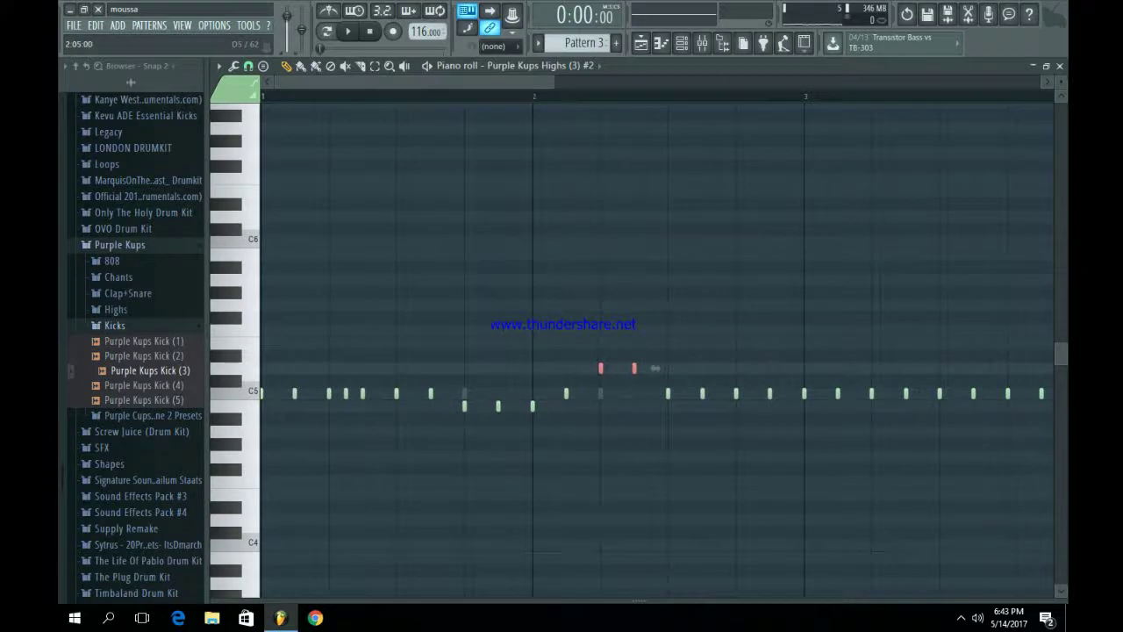
key(space)
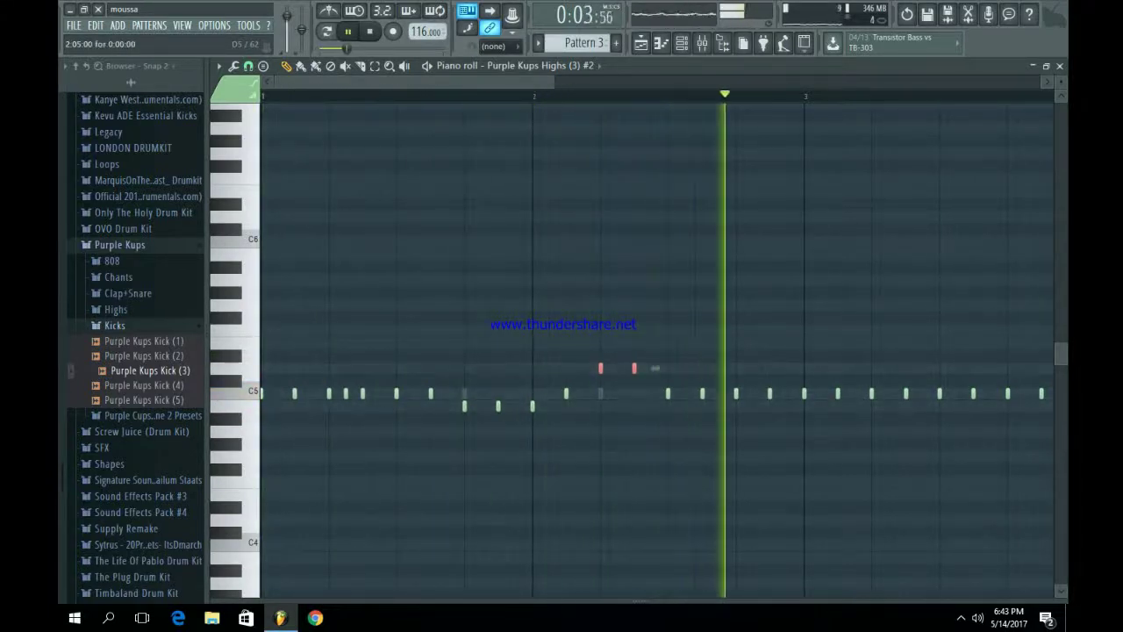
key(space)
drag(739, 400, 790, 393)
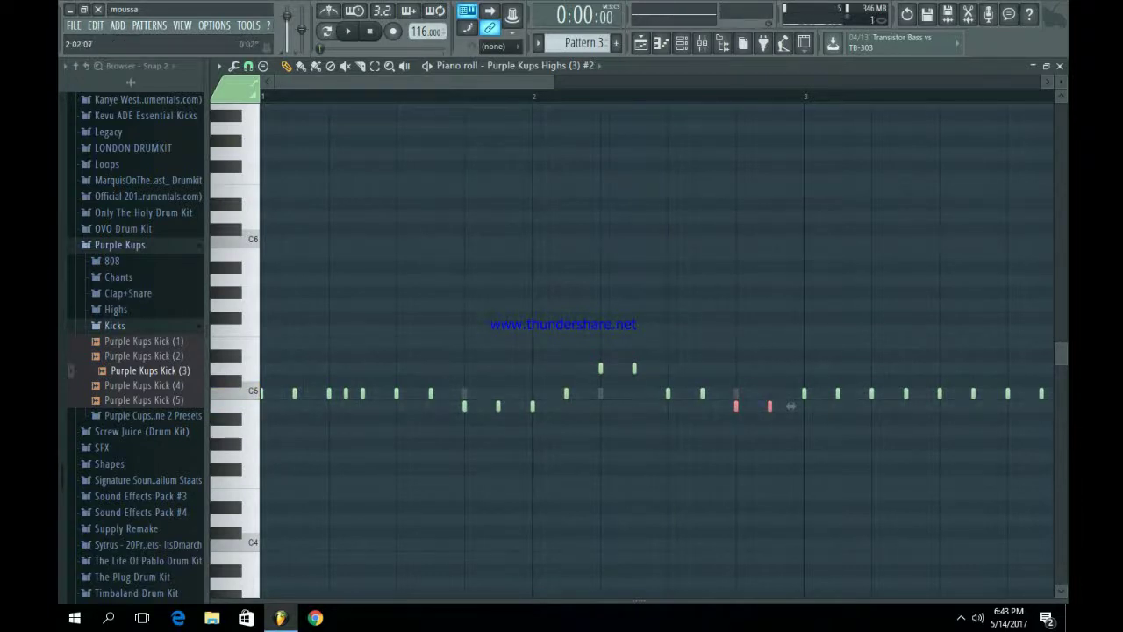
- Add C5 hi-hat hits in bar 3 between the fourth and fifth notes and between the sixth and seventh notes
scroll(790, 405, down, 2)
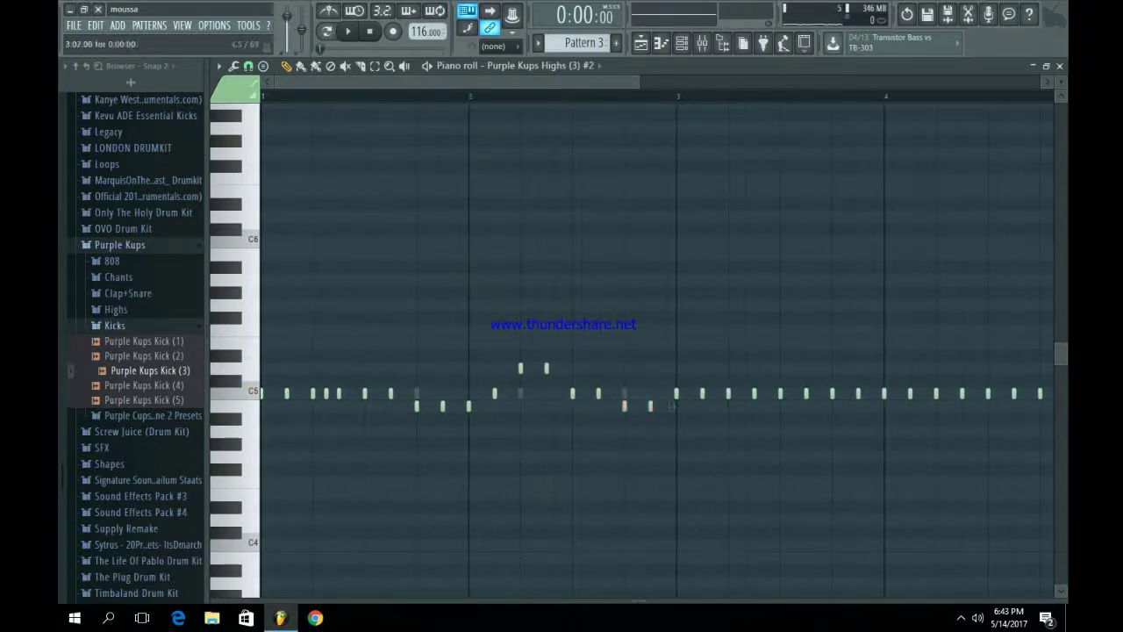
key(space)
scroll(791, 406, up, 2)
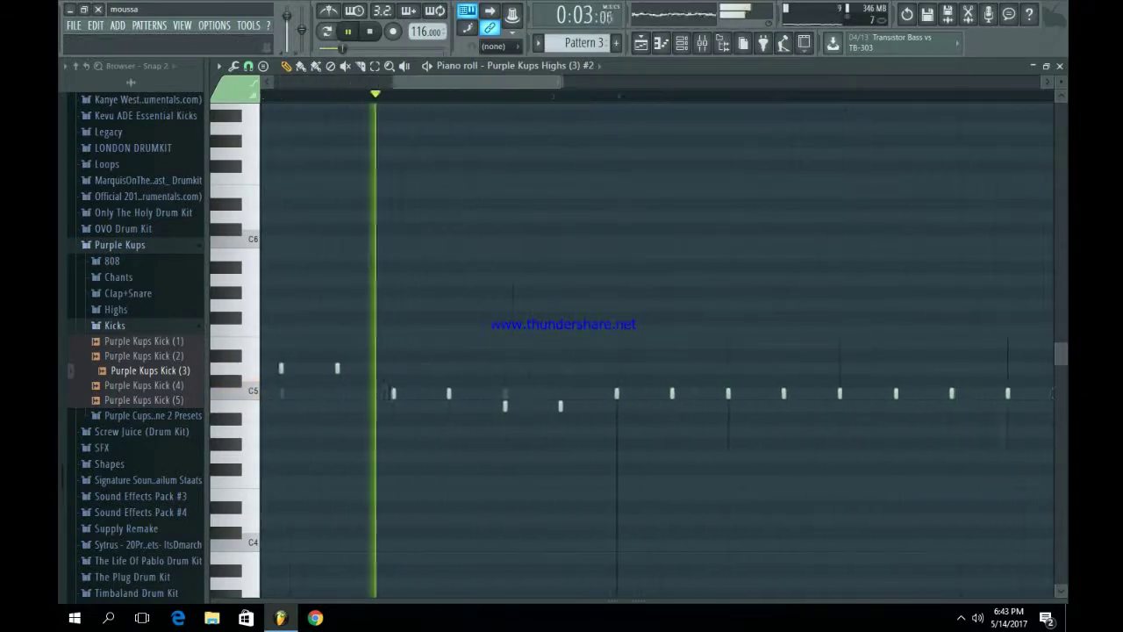
click(680, 393)
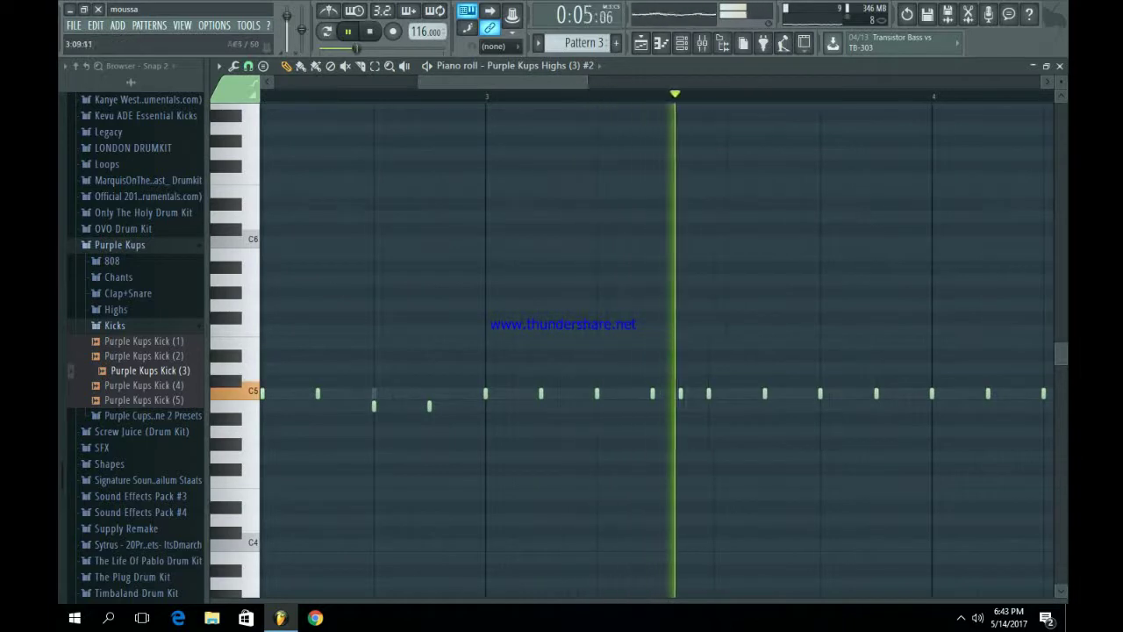
click(791, 393)
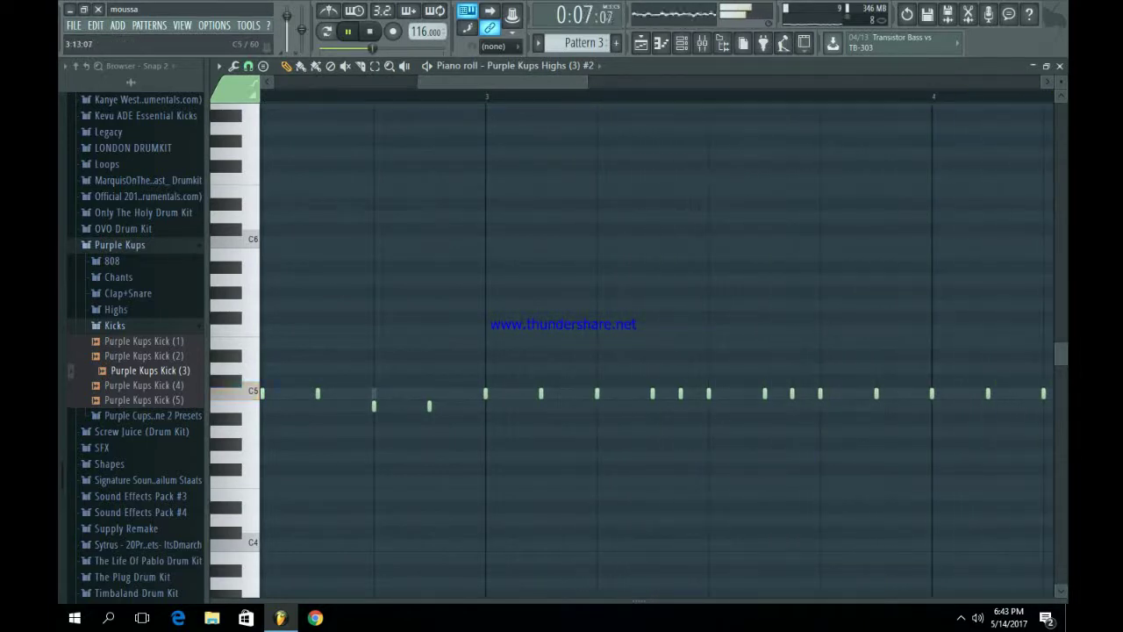
- Delete the last hi-hat note of bar 3 and the first note of bar 4
scroll(656, 351, down, 2)
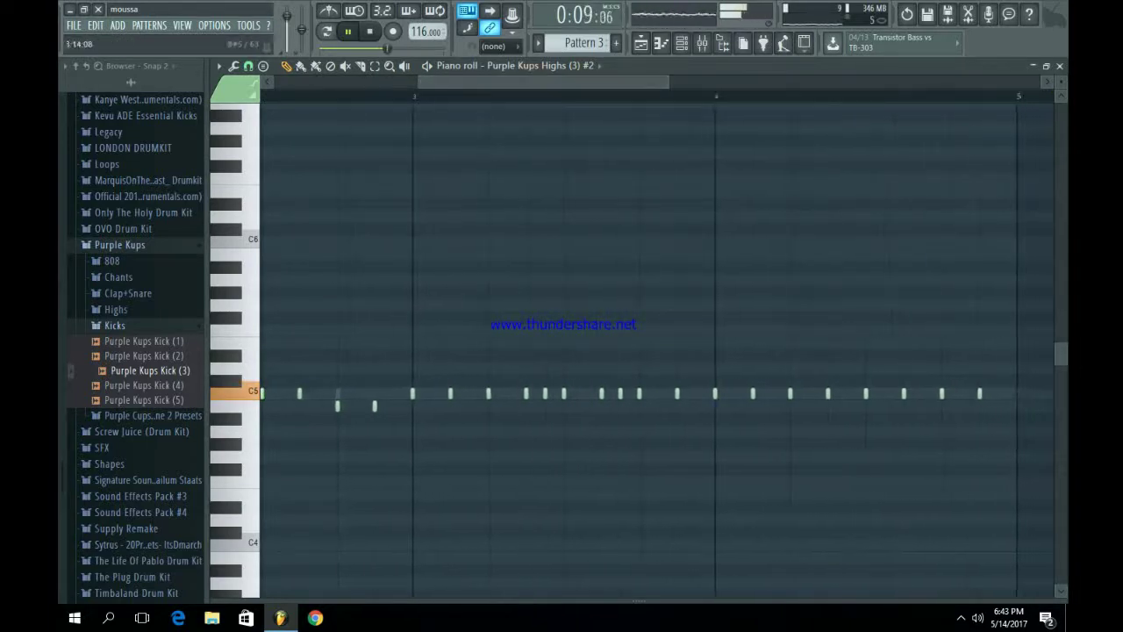
right_click(714, 394)
right_click(677, 393)
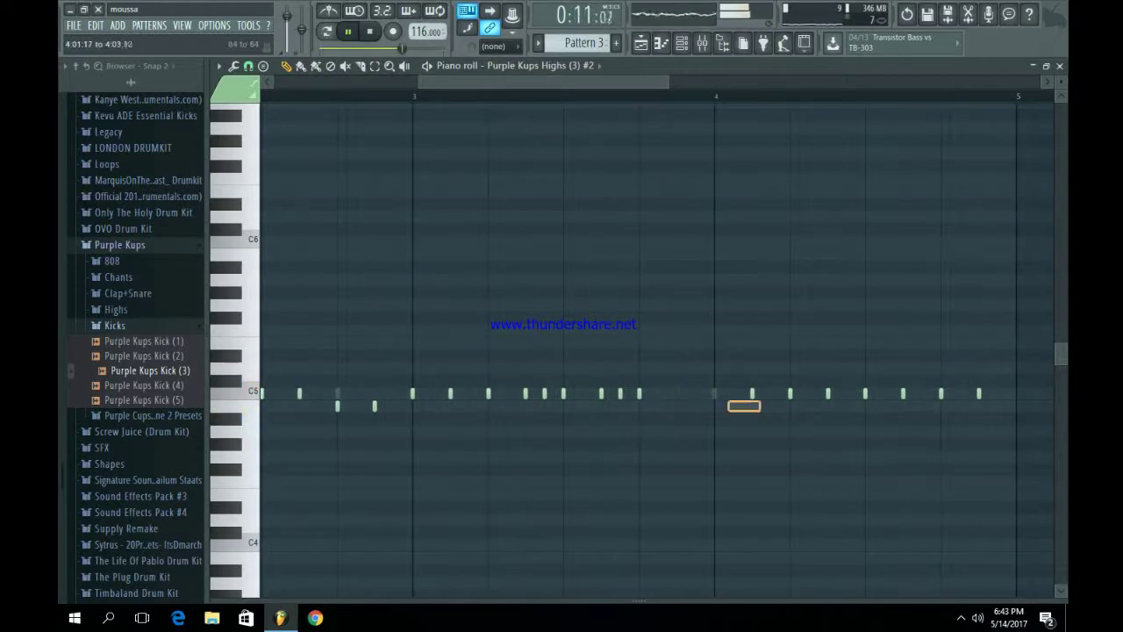
- Lower the first three remaining hi-hat notes of bar 4 to B4 and add two C5 hits near the bar's end
drag(760, 401, 848, 405)
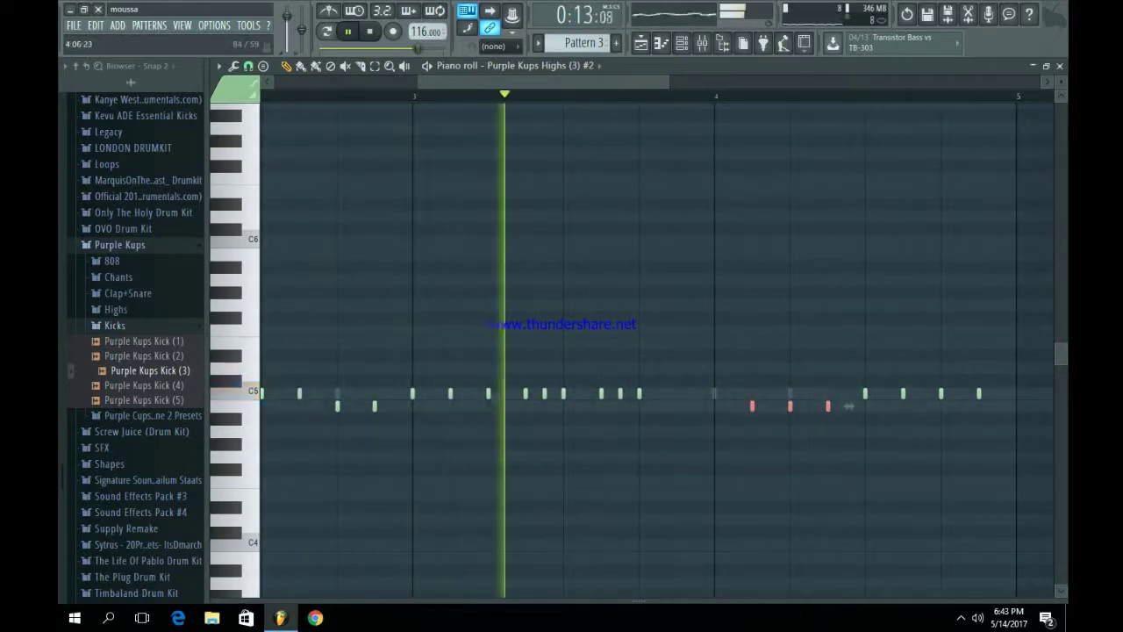
key(ctrl+d)
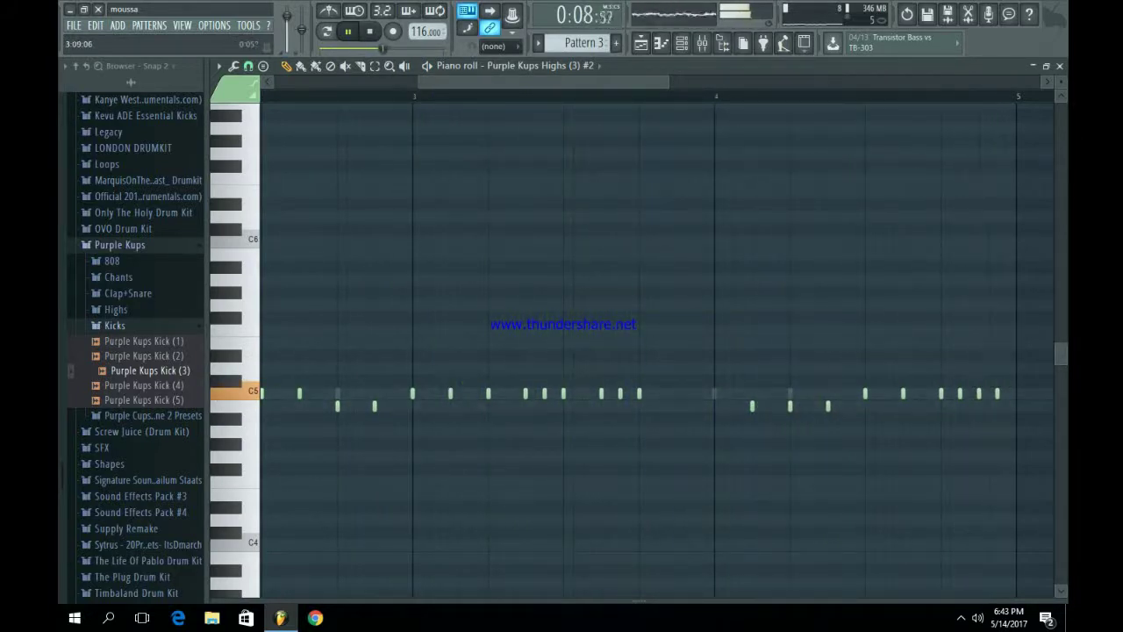
key(F5)
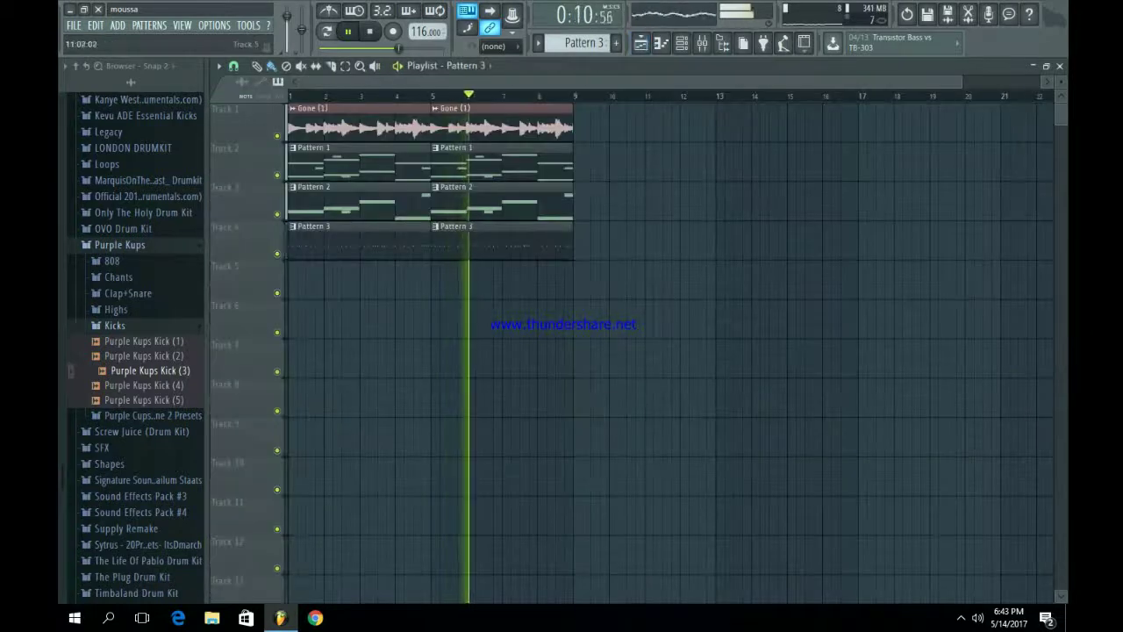
key(space)
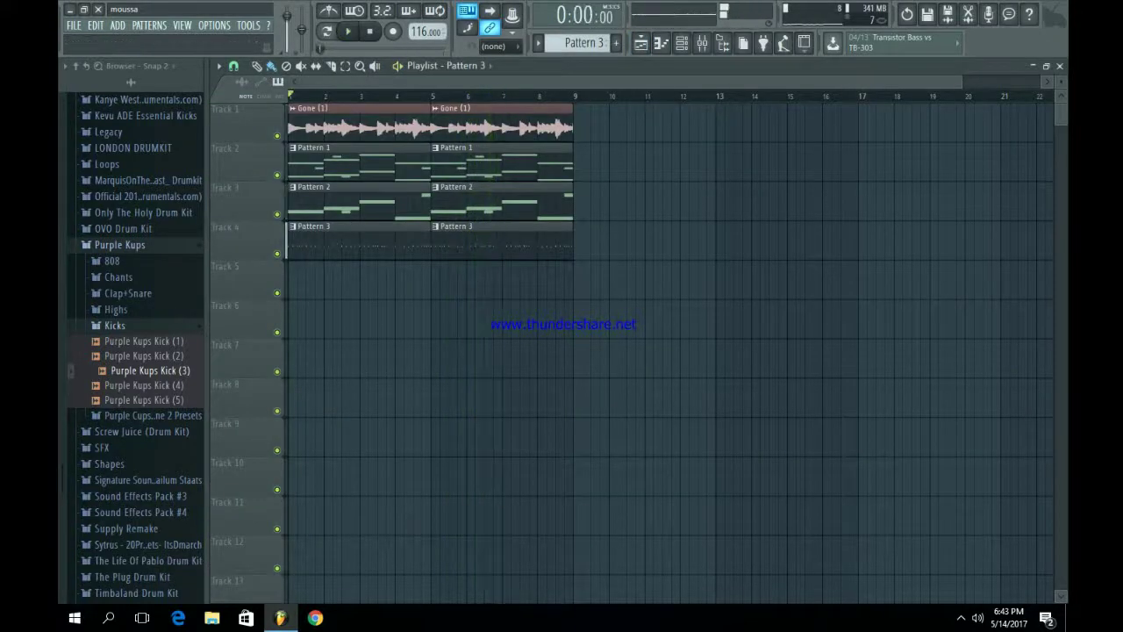
- Audition the bass samples in the Purple Kups 808 folder
click(111, 261)
key(Down)
key(Down)
key(Down)
key(Down)
key(Down)
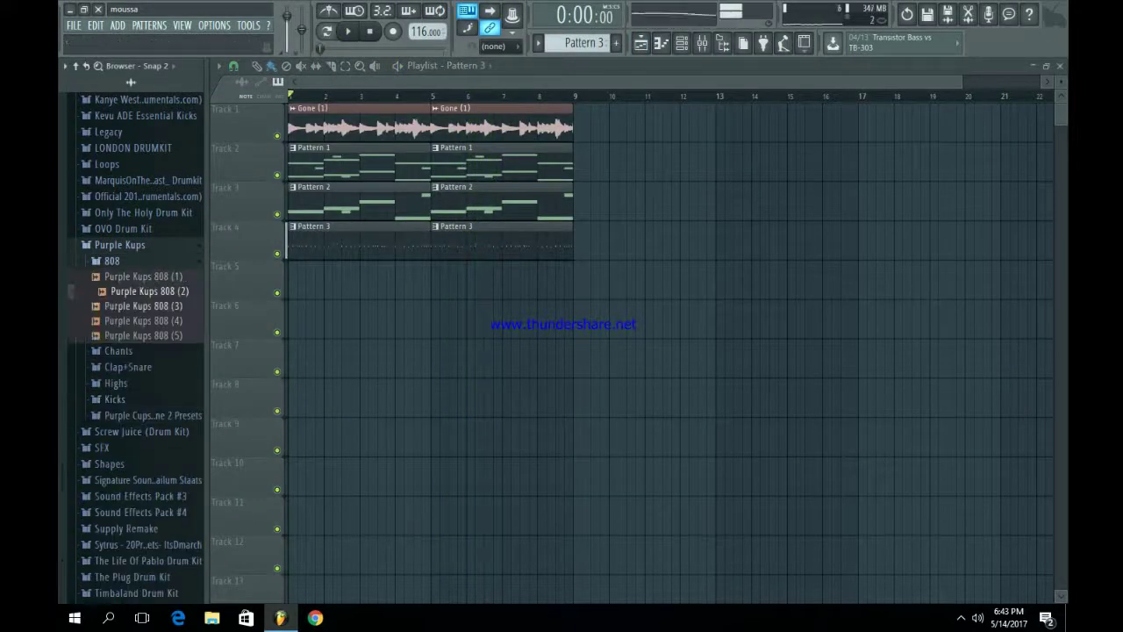
key(Left)
key(Left)
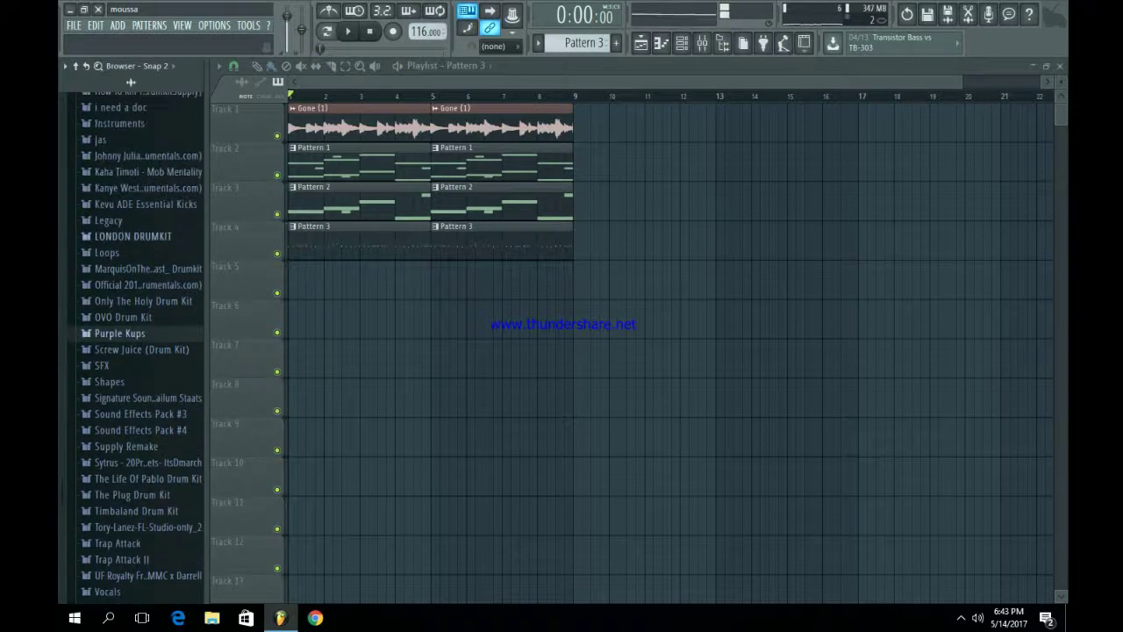
key(Right)
key(Right)
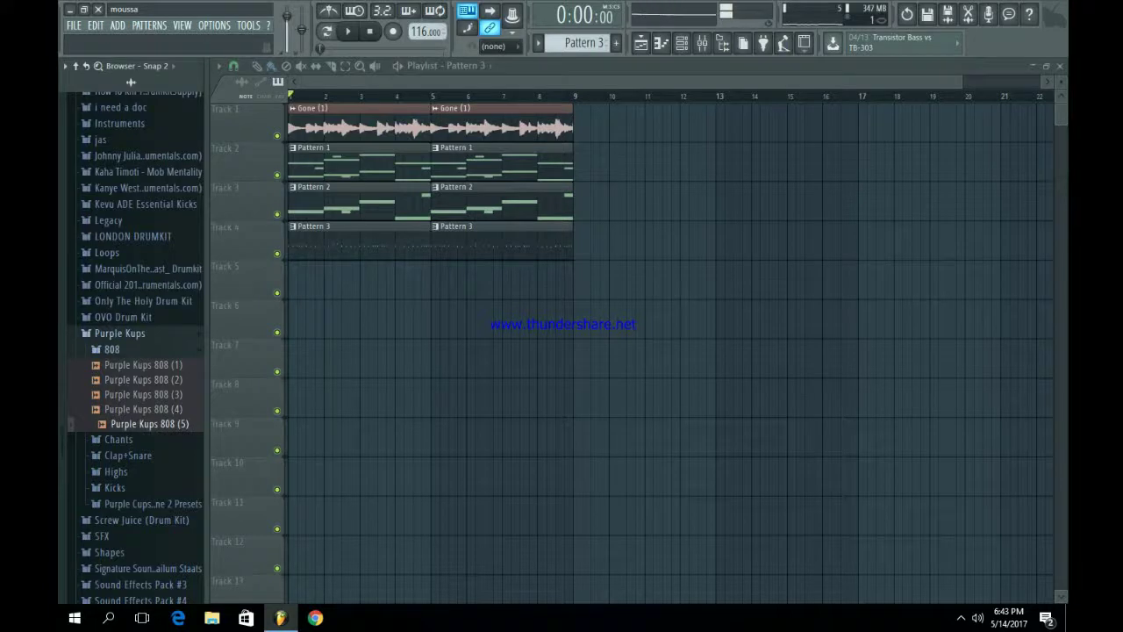
- Collapse the Purple Kups folders and open the 808_Samples folder inside Hot_Sauce_808_Pack
key(Left)
key(Left)
key(Up)
key(Up)
key(Up)
key(Up)
key(Up)
key(Up)
key(Up)
key(Up)
key(Up)
key(Up)
key(Up)
key(Up)
key(Up)
key(Up)
key(Up)
key(Up)
key(Right)
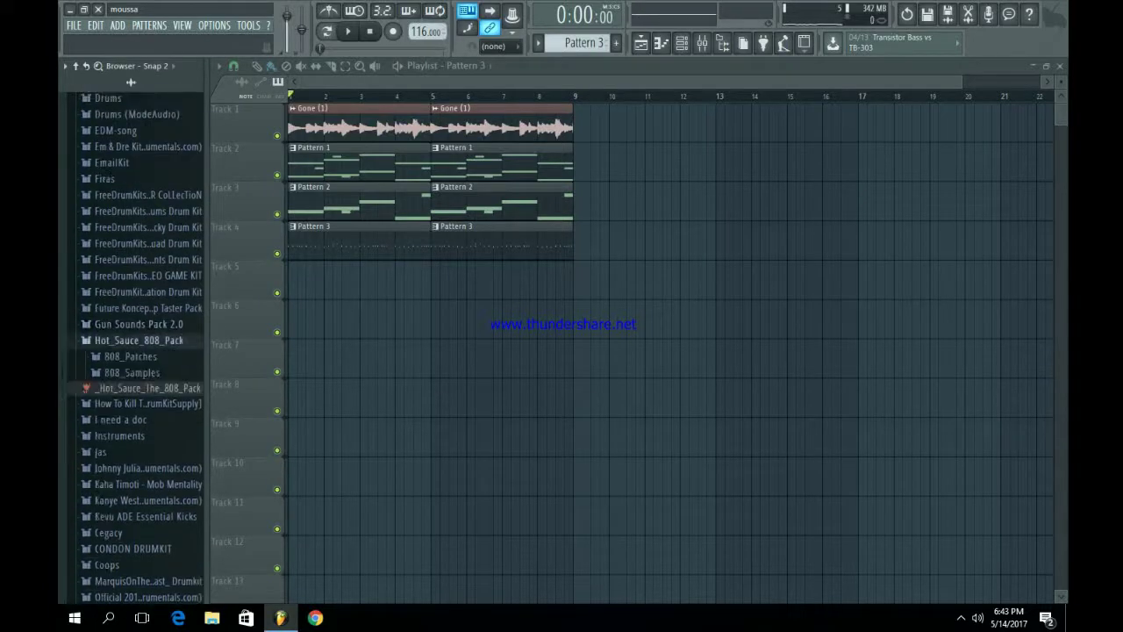
key(Down)
key(Down)
key(Right)
- Audition the Hot Sauce 808 samples and open 808_DrunkenPig_C2 in a new channel
key(Down)
key(Down)
key(Down)
key(Down)
key(Down)
key(Down)
key(Down)
key(Down)
key(Down)
key(Down)
key(Down)
key(Down)
key(Down)
key(Down)
key(Down)
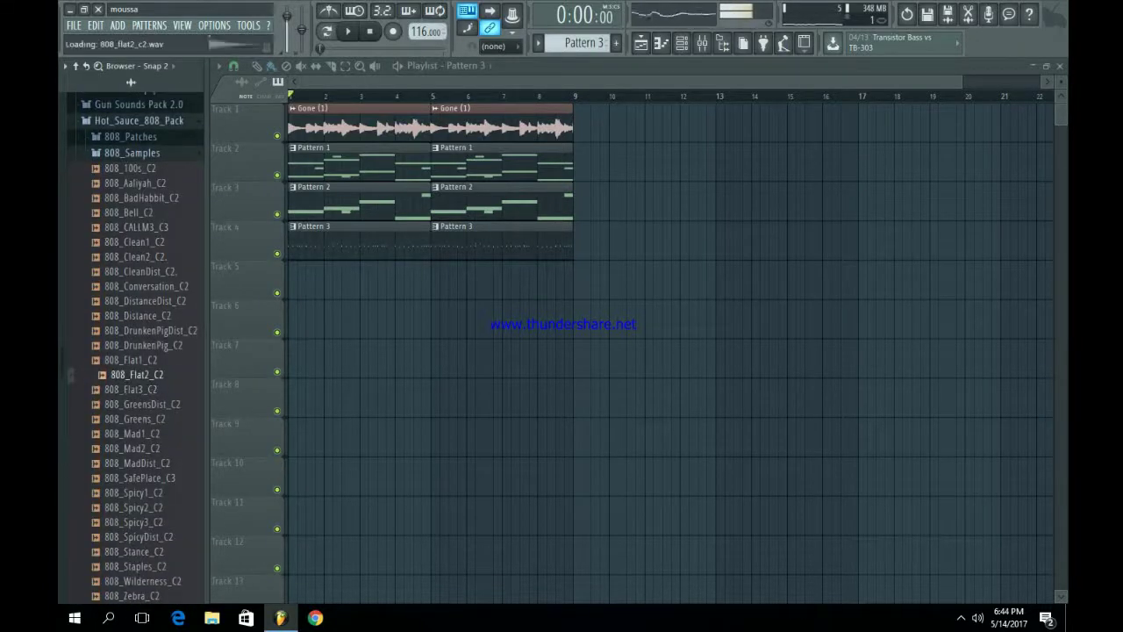
key(Up)
key(Up)
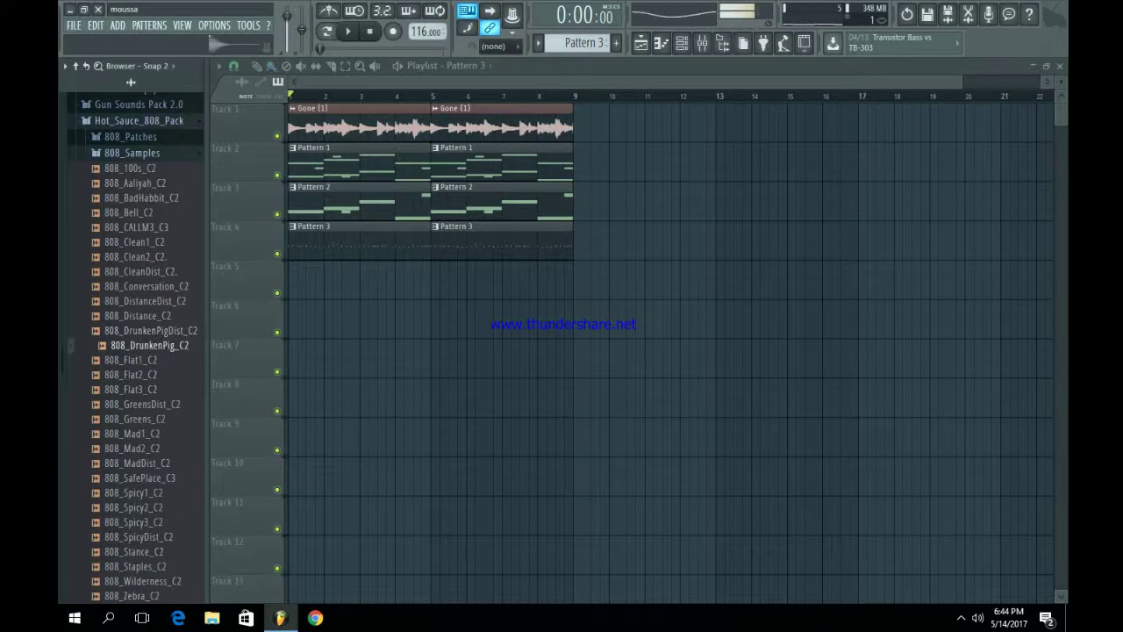
key(Right)
key(Return)
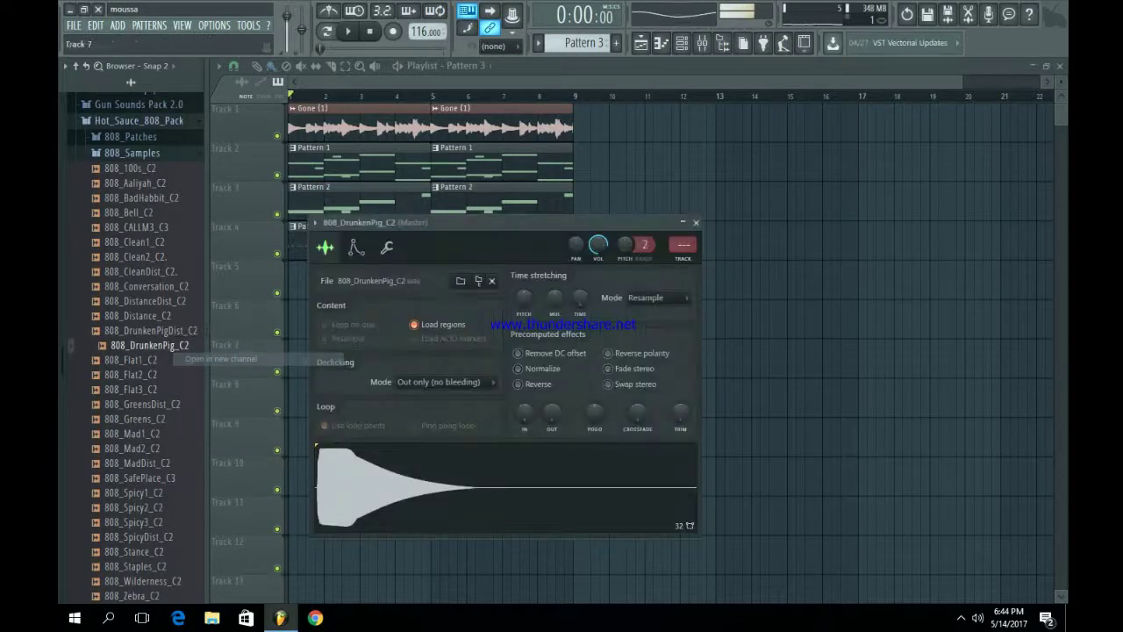
- Open the 808_DrunkenPig_C2 sample in Edison, detect its pitch regions and close Edison
right_click(463, 460)
click(479, 492)
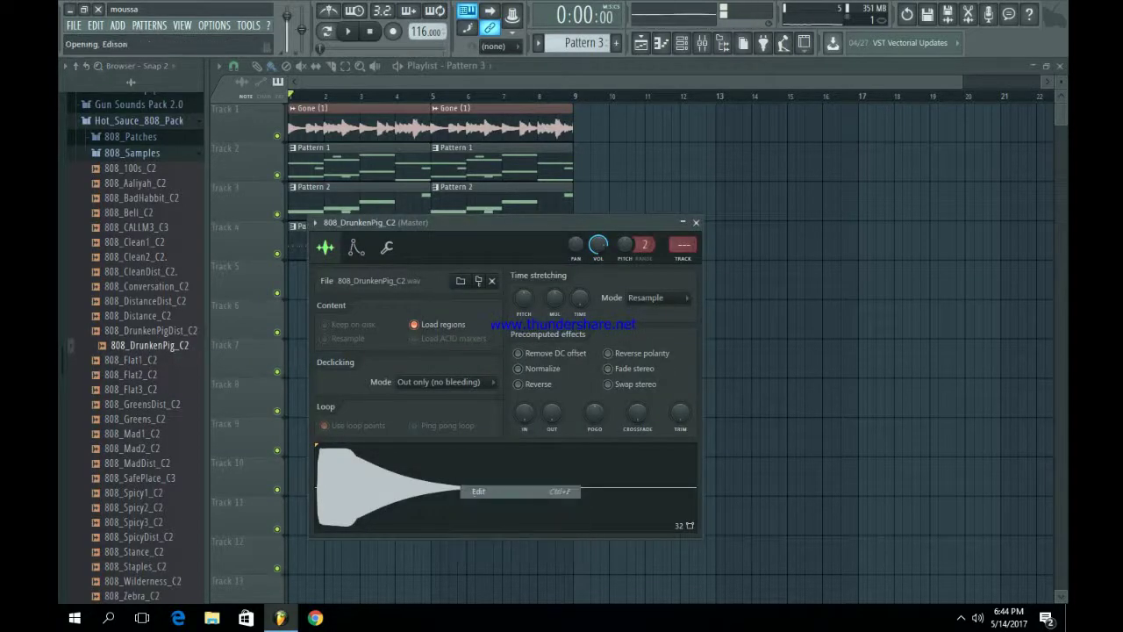
click(354, 227)
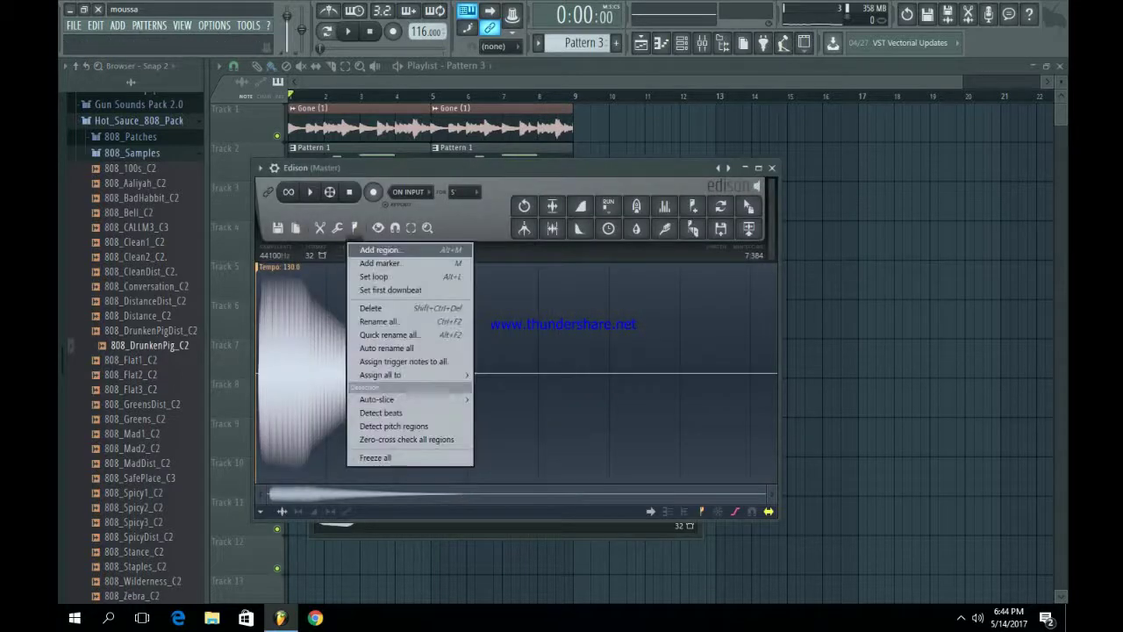
click(430, 424)
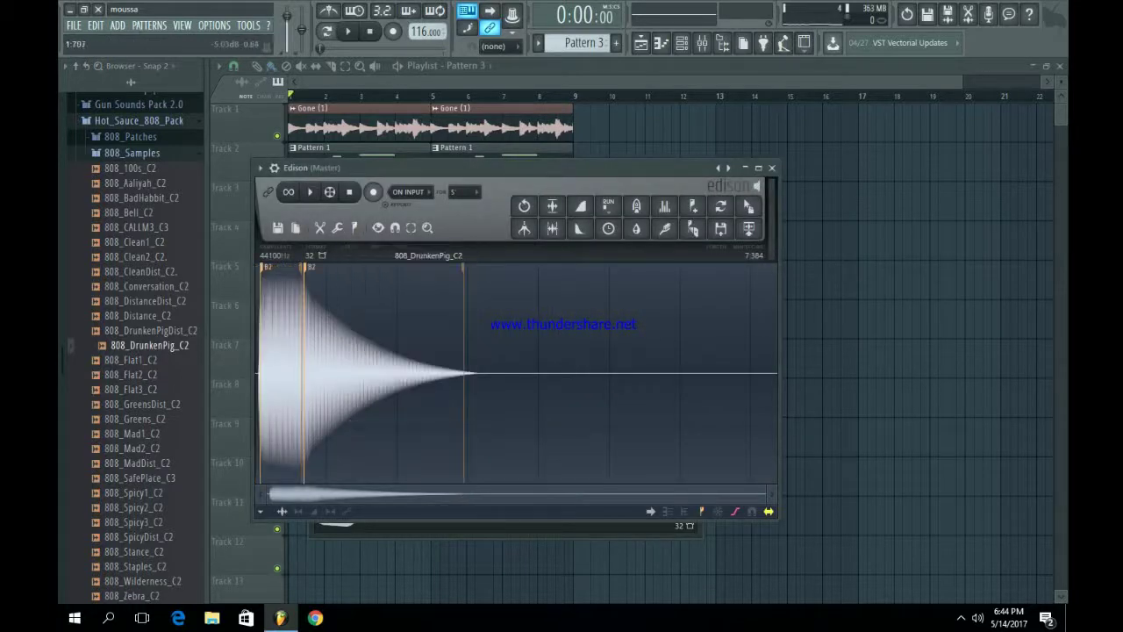
click(771, 168)
- Set the 808_DrunkenPig_C2 channel's root note to B4 and its group to Cut 2, By 2
click(386, 248)
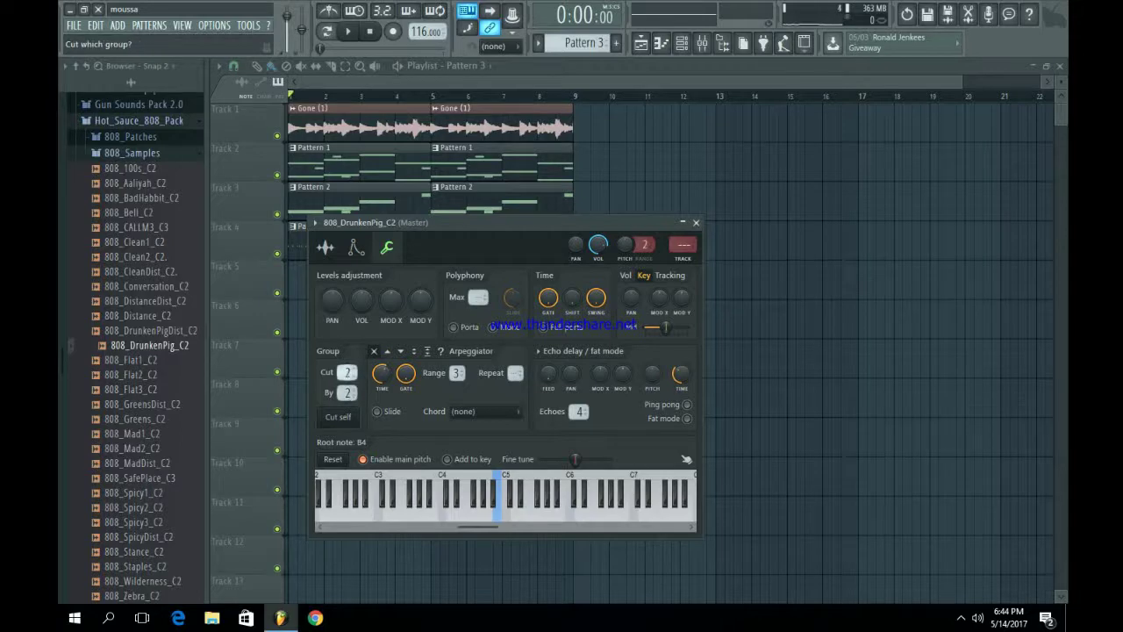
click(696, 222)
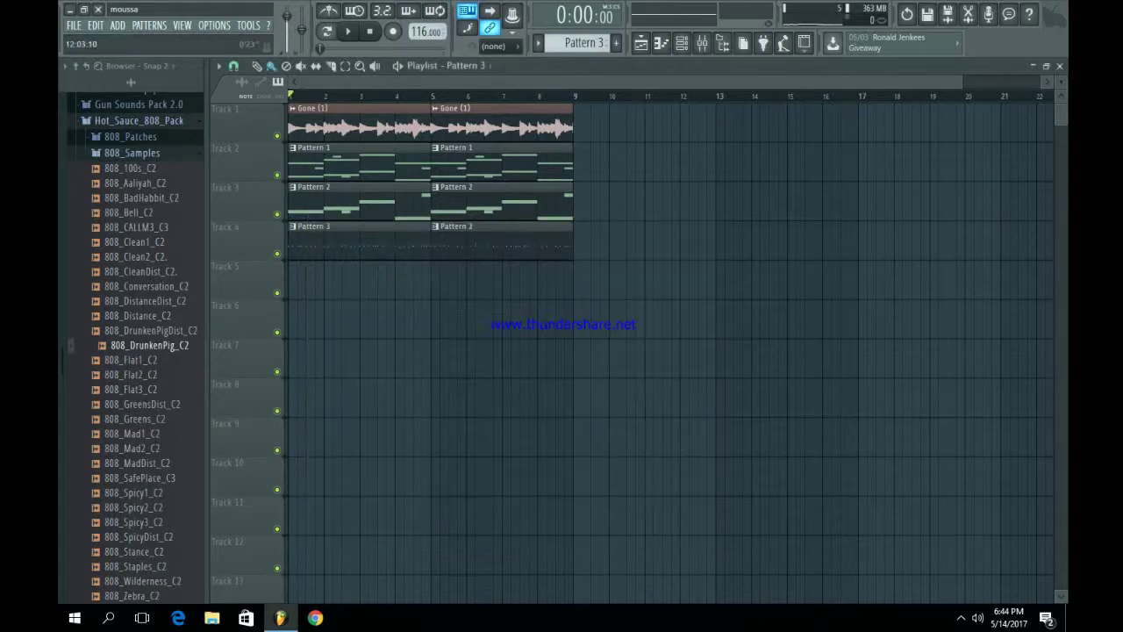
- Enable the volume envelope on the 808_DrunkenPig_C2 channel and lengthen its hold time
key(F6)
click(304, 357)
click(356, 247)
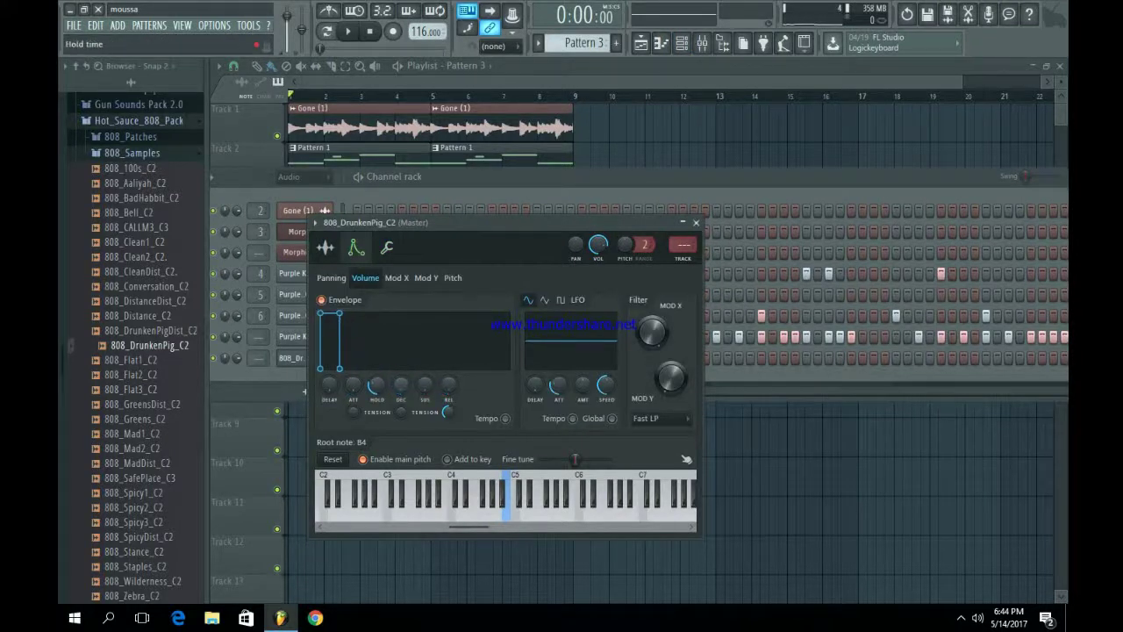
drag(339, 313, 356, 313)
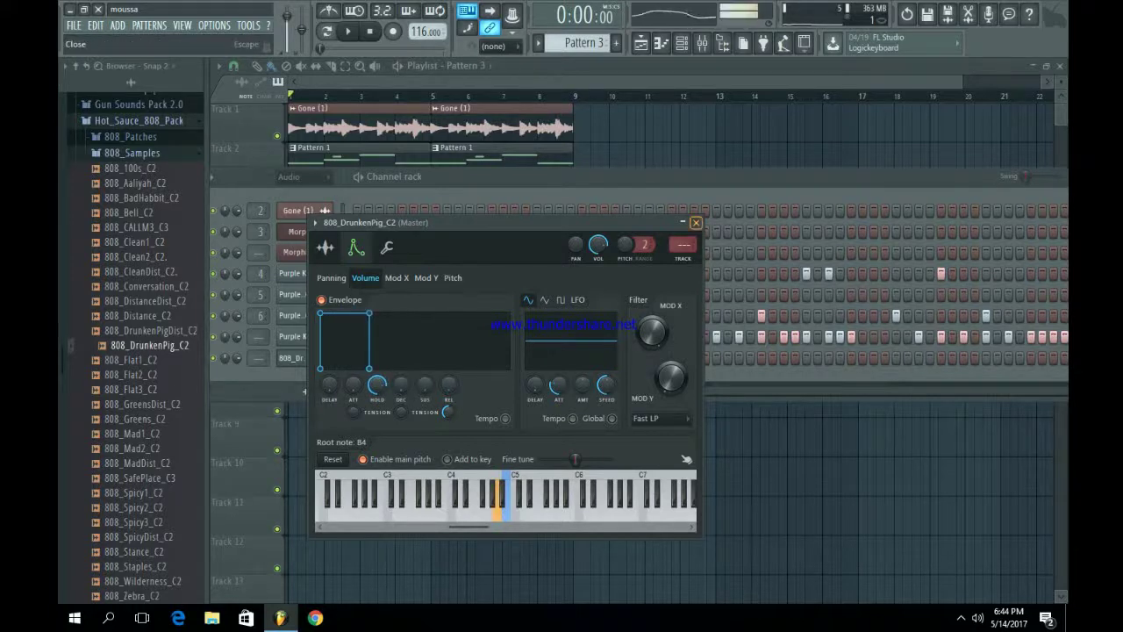
click(695, 222)
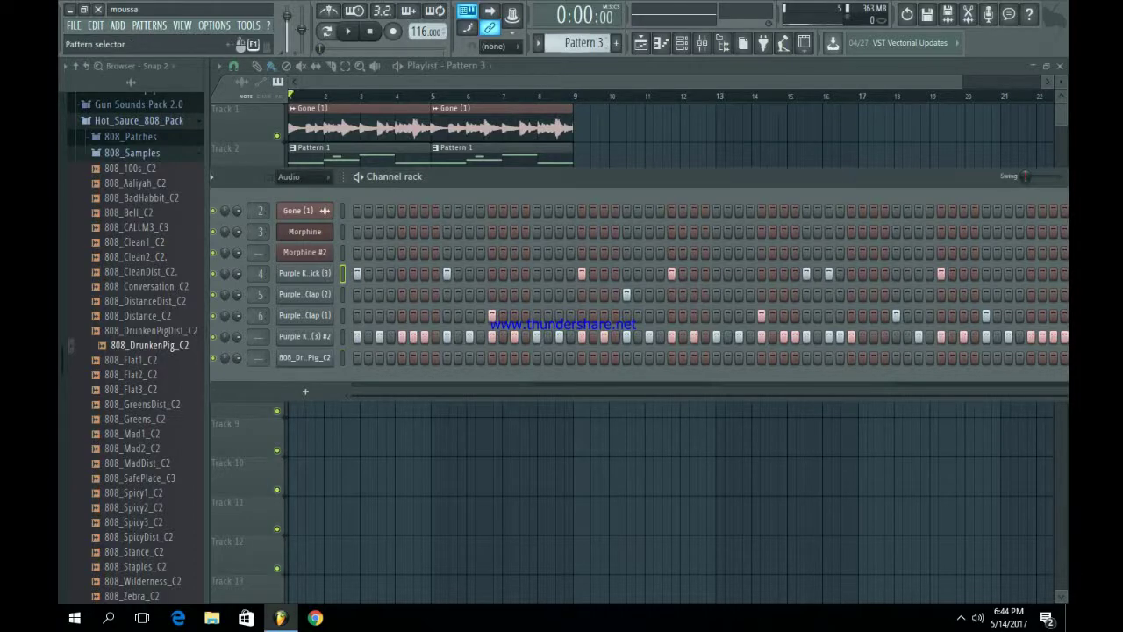
- Start Pattern 4, copy the kick's step rhythm from Pattern 3 onto the 808_DrunkenPig_C2 channel, and play it
key(F4)
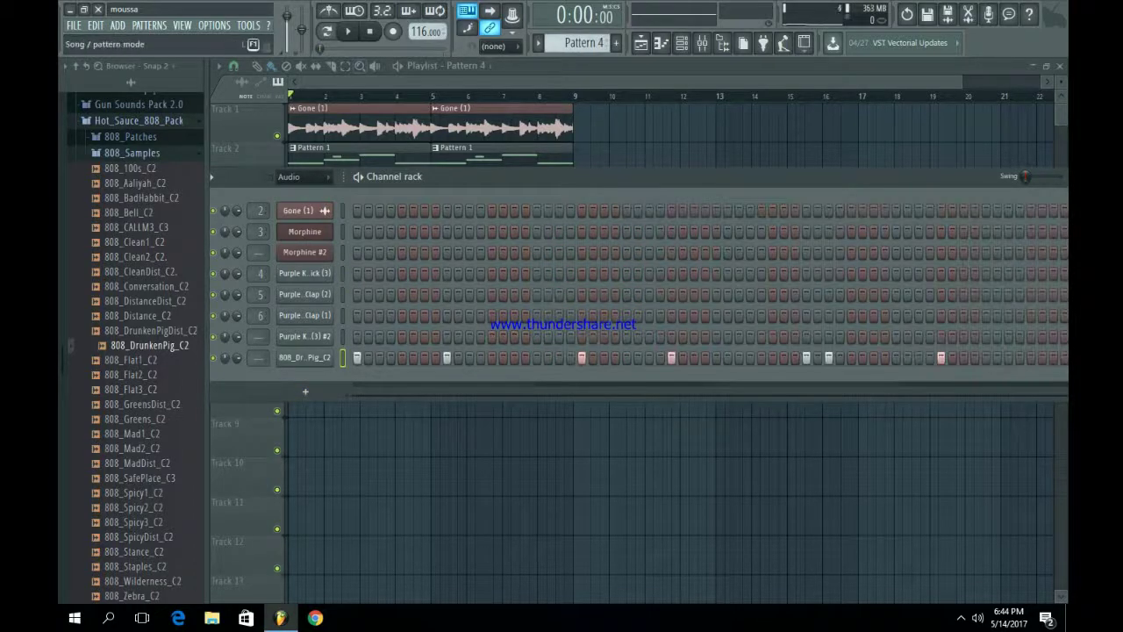
key(space)
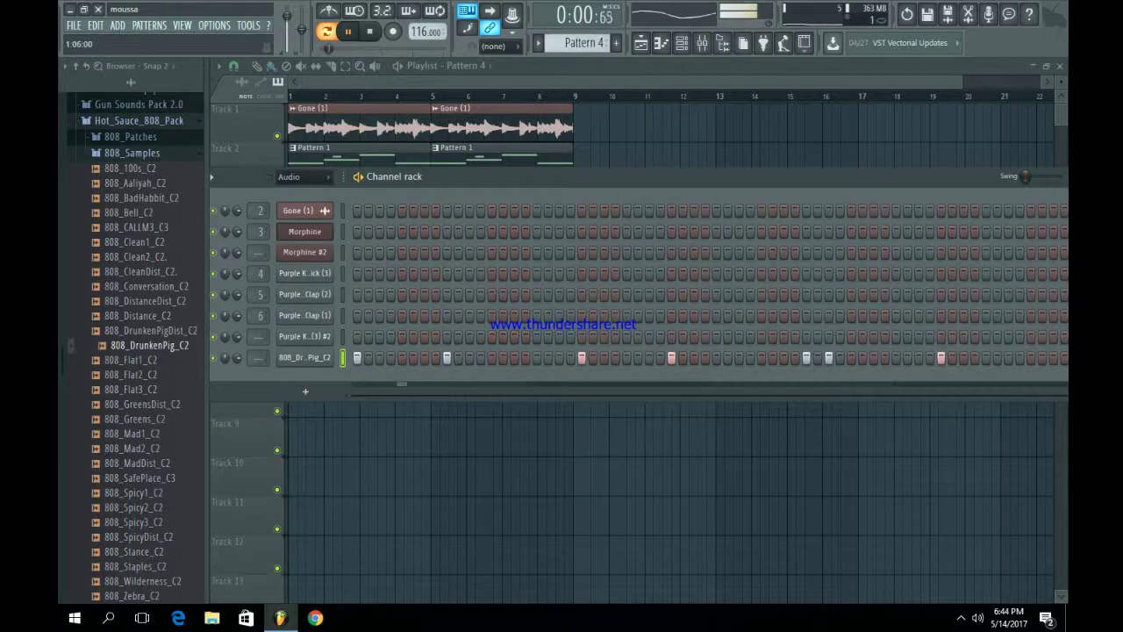
key(space)
- In the 808 channel's piano roll, lengthen the first C5 note to about 2.5 steps and the second to 4 steps
right_click(316, 356)
click(368, 355)
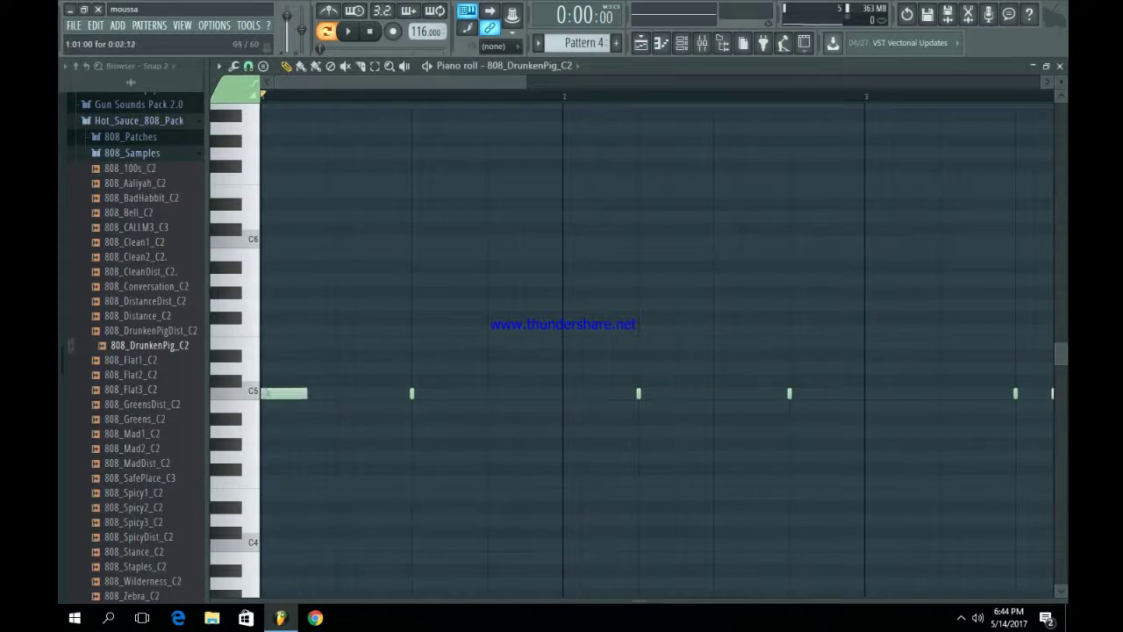
key(space)
click(340, 393)
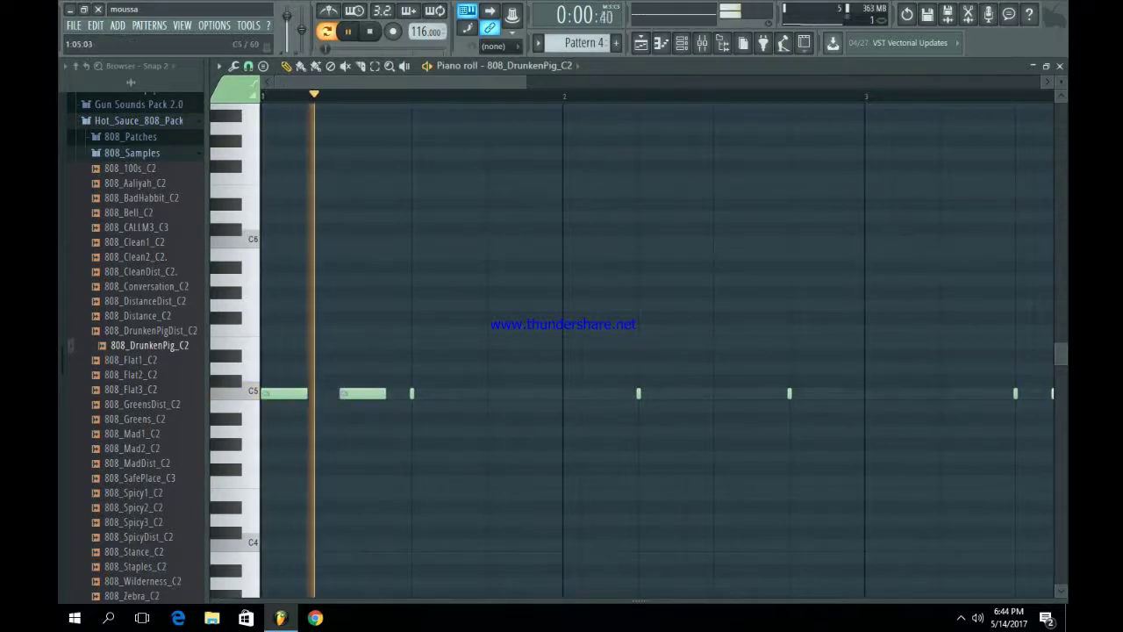
key(ctrl+z)
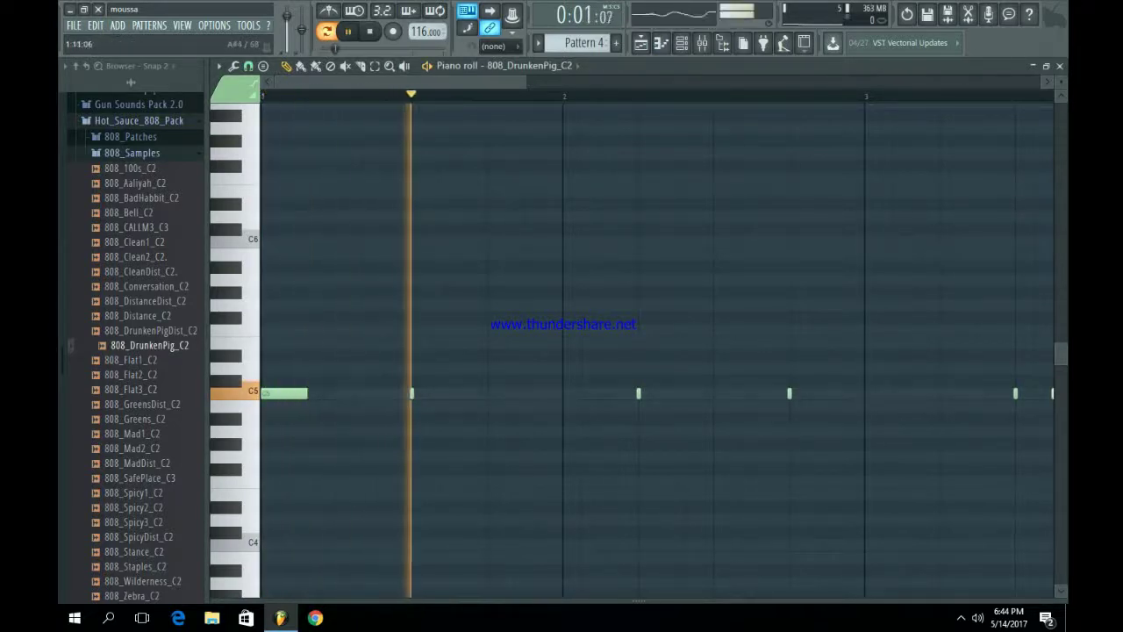
key(space)
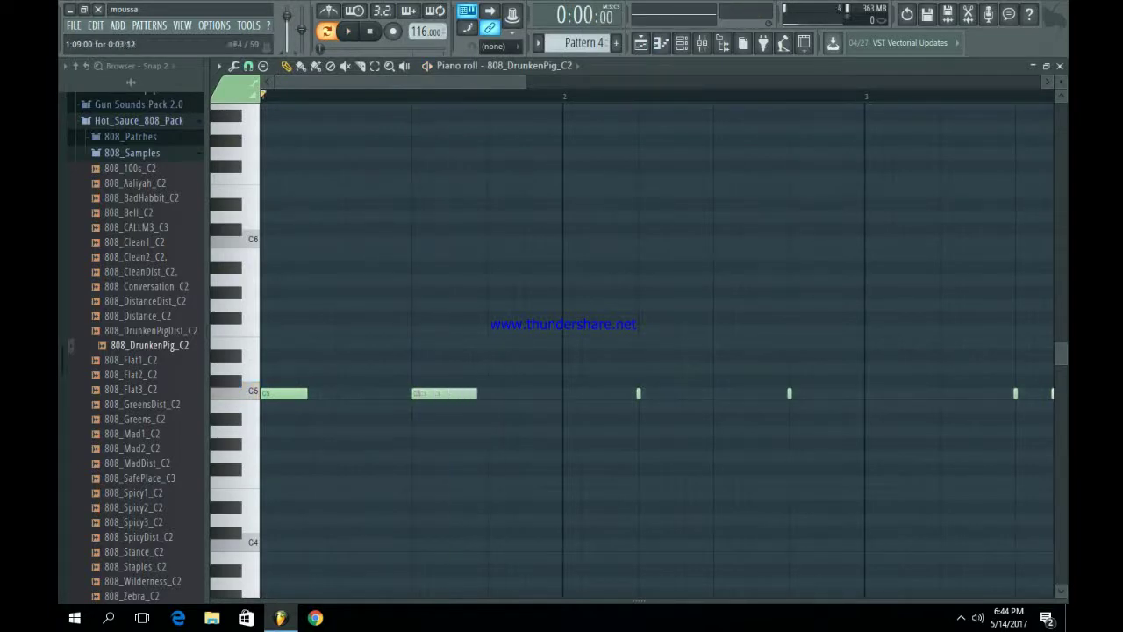
key(space)
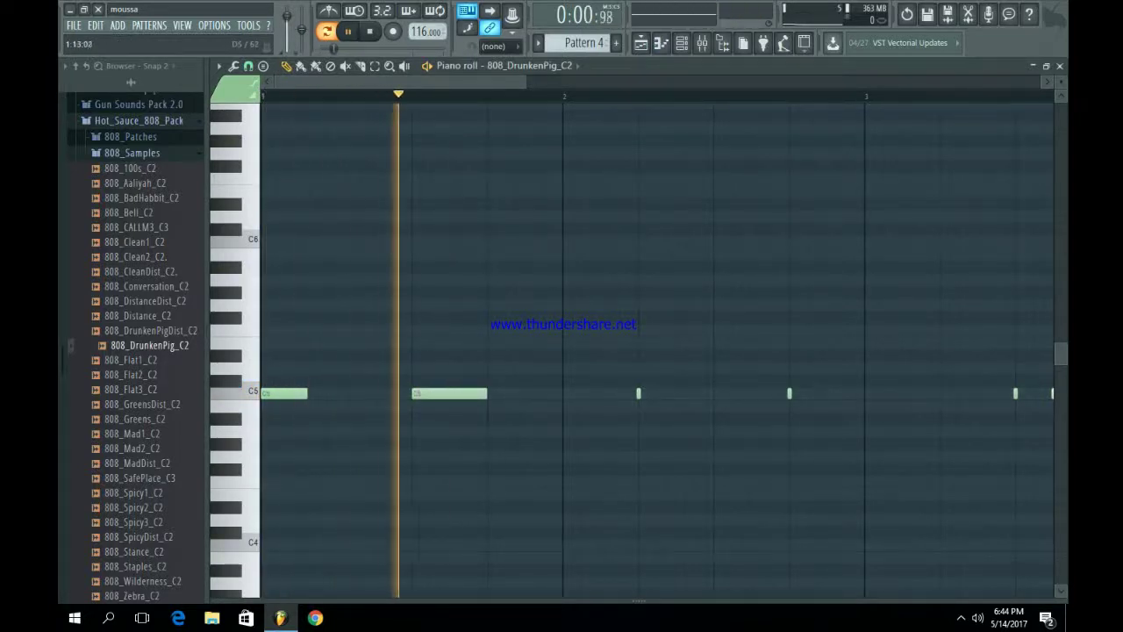
- Add a one-step B4 note at the very end of bar 1 in the 808 pattern
click(491, 406)
key(space)
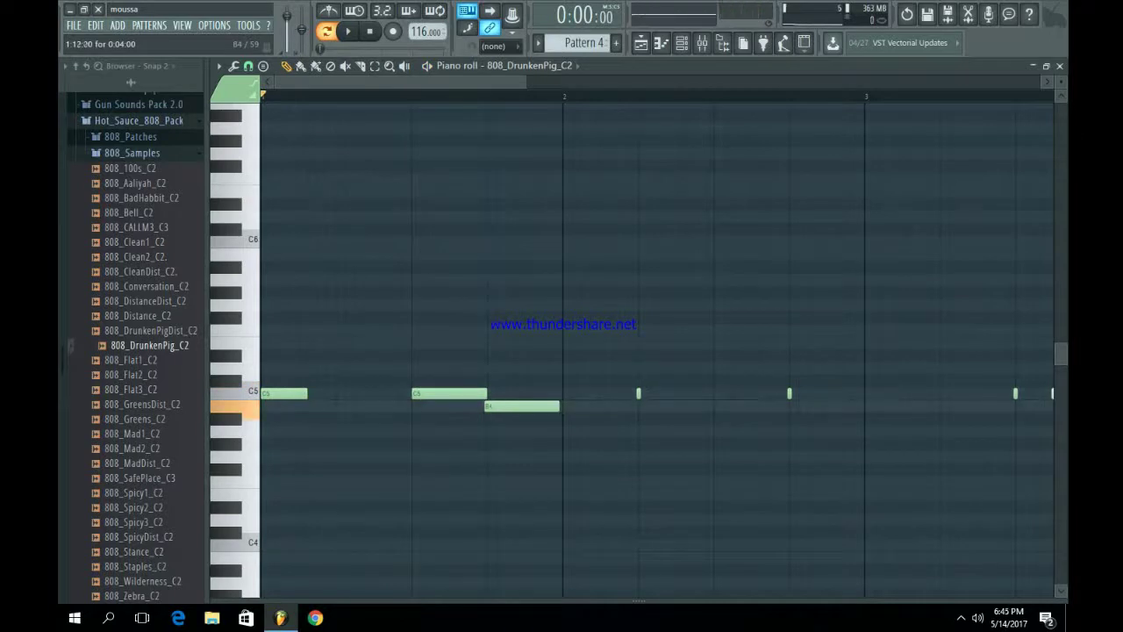
drag(509, 406, 506, 405)
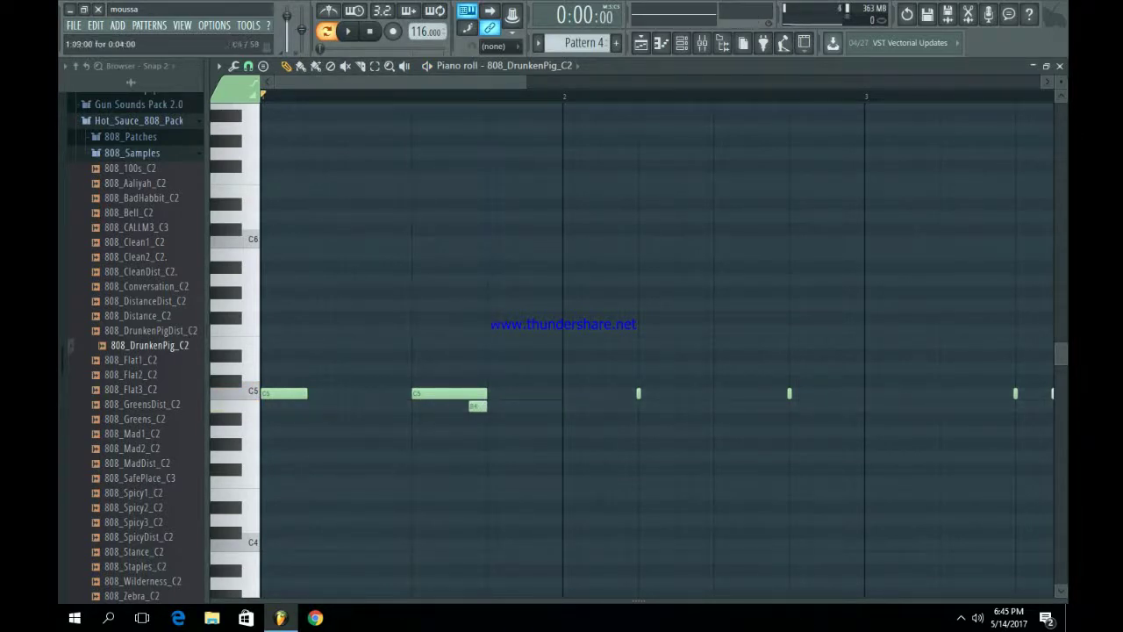
drag(486, 393, 468, 393)
key(space)
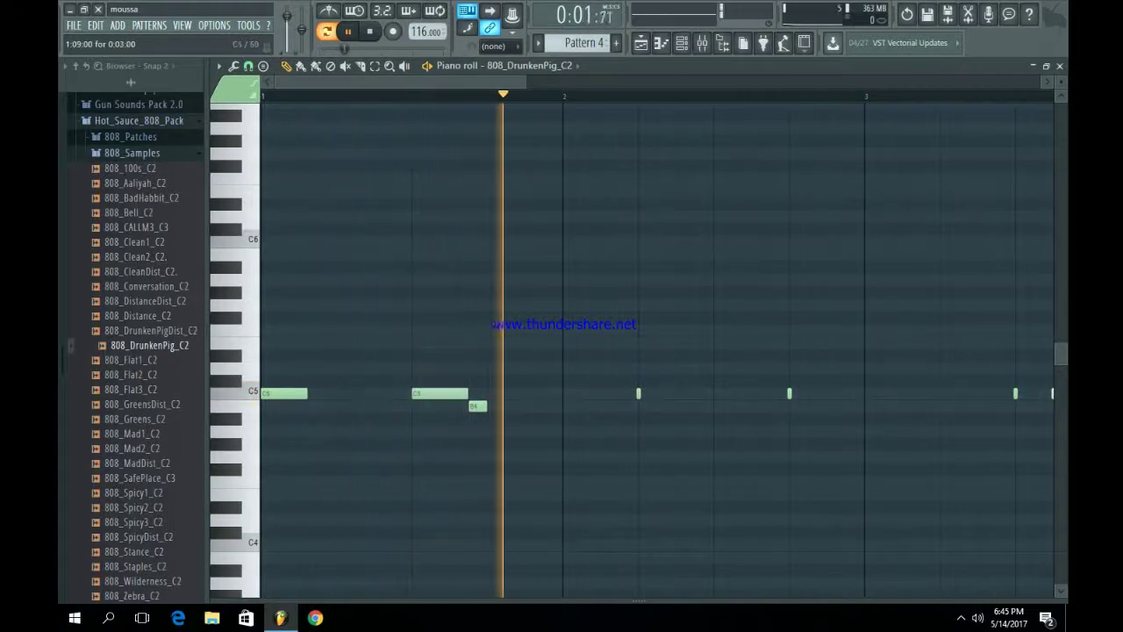
drag(468, 394, 488, 393)
drag(478, 406, 553, 405)
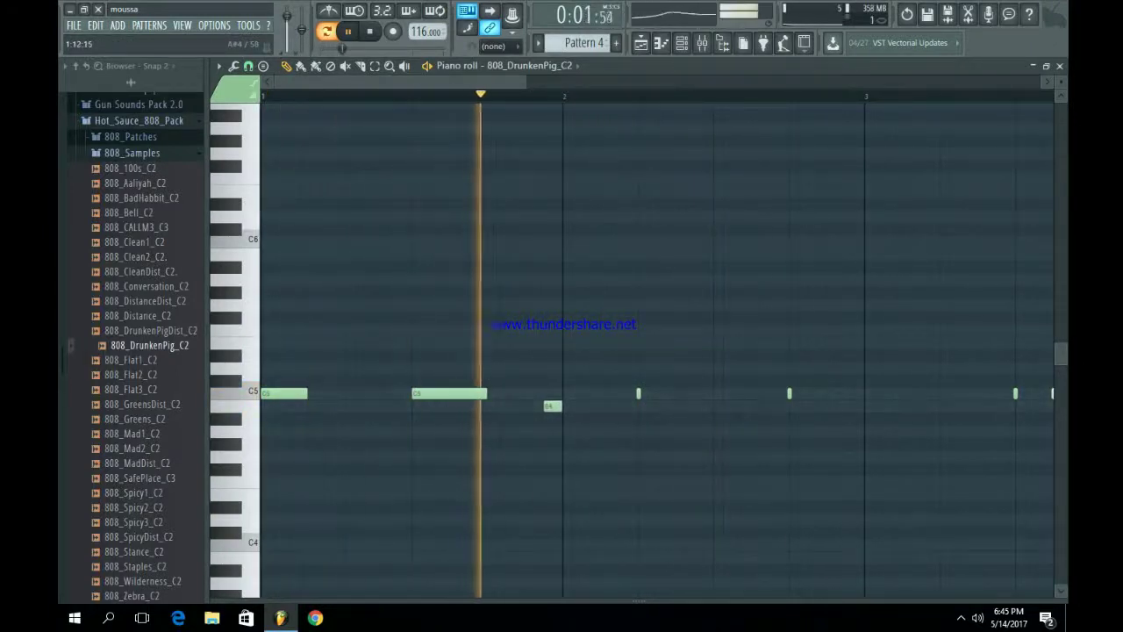
key(space)
- Place Pattern 4 on Track 5 of the playlist at bar 1 and play it with the other tracks
key(F5)
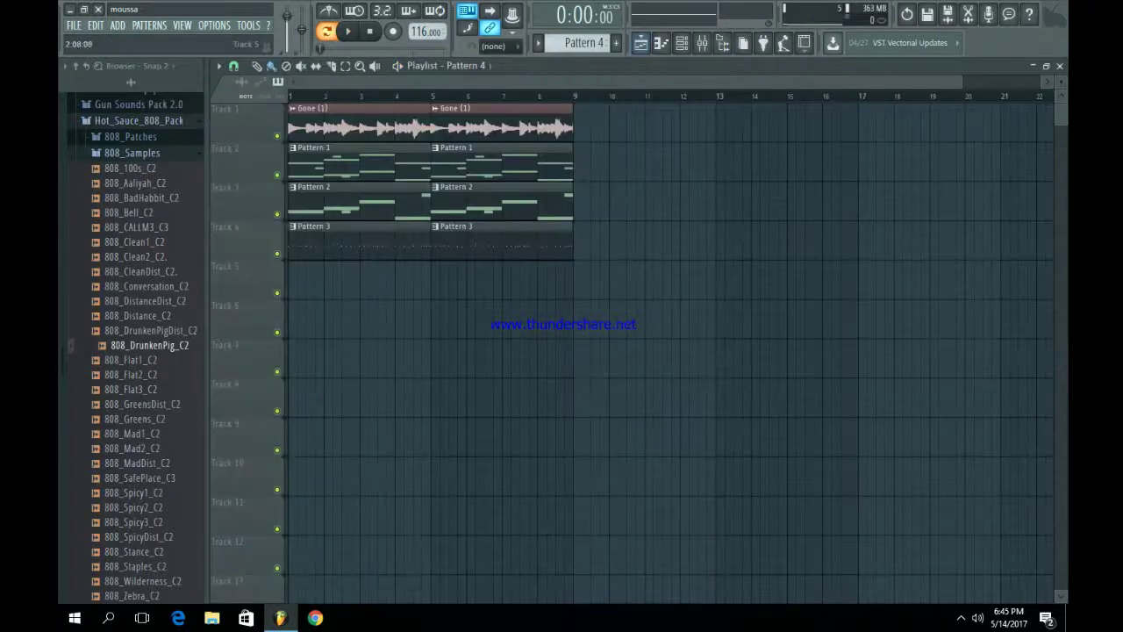
key(space)
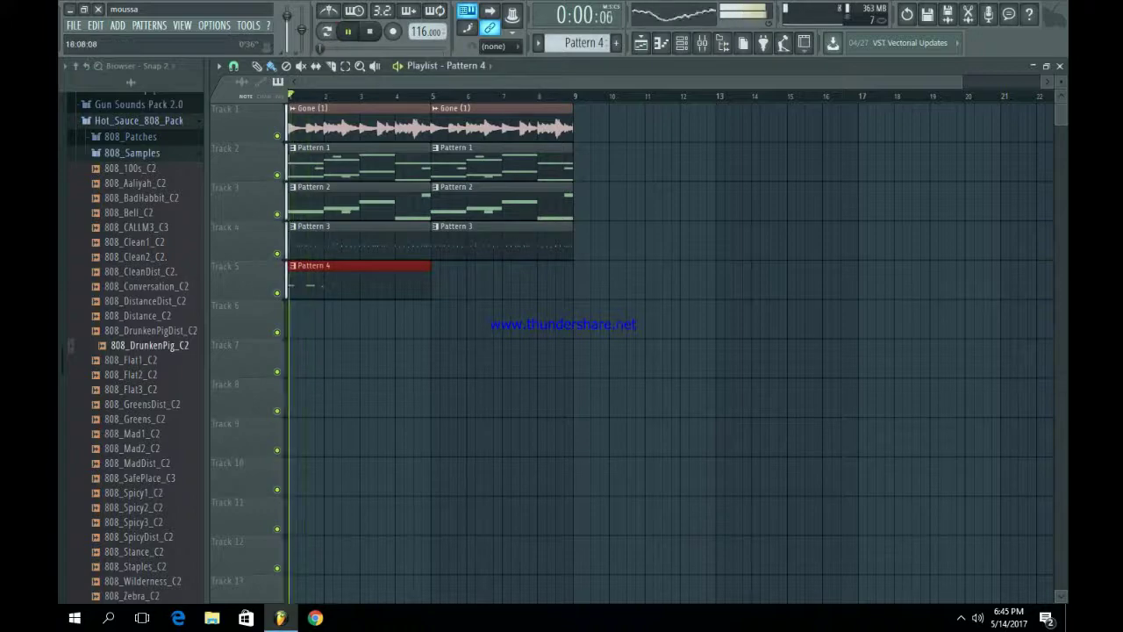
scroll(667, 343, right, 3)
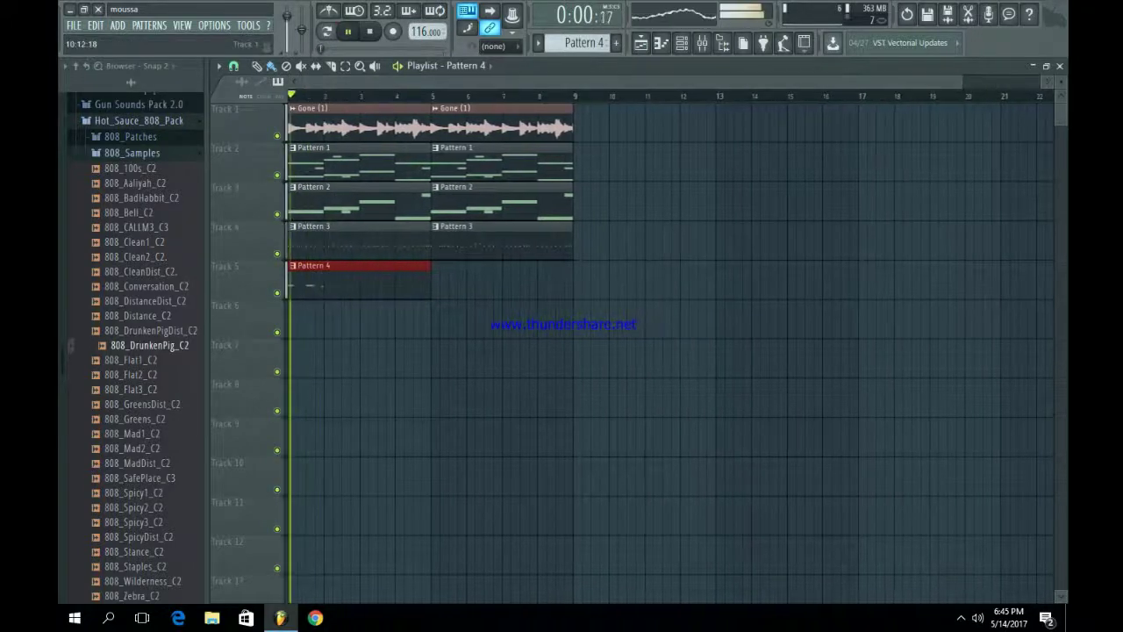
key(Page_Up)
key(Page_Up)
key(space)
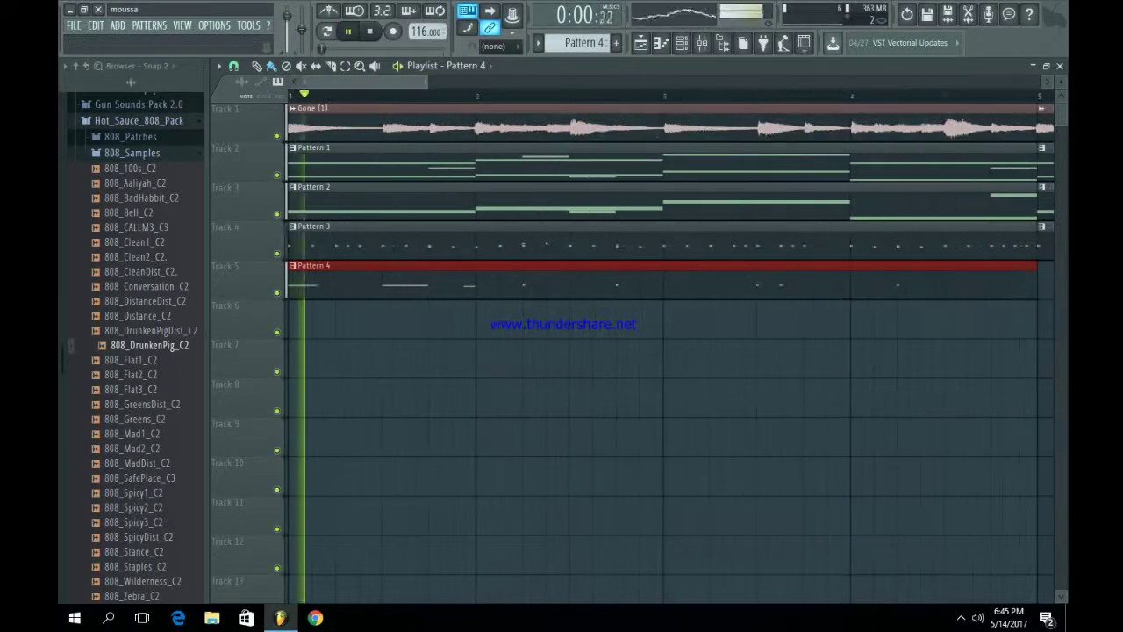
key(space)
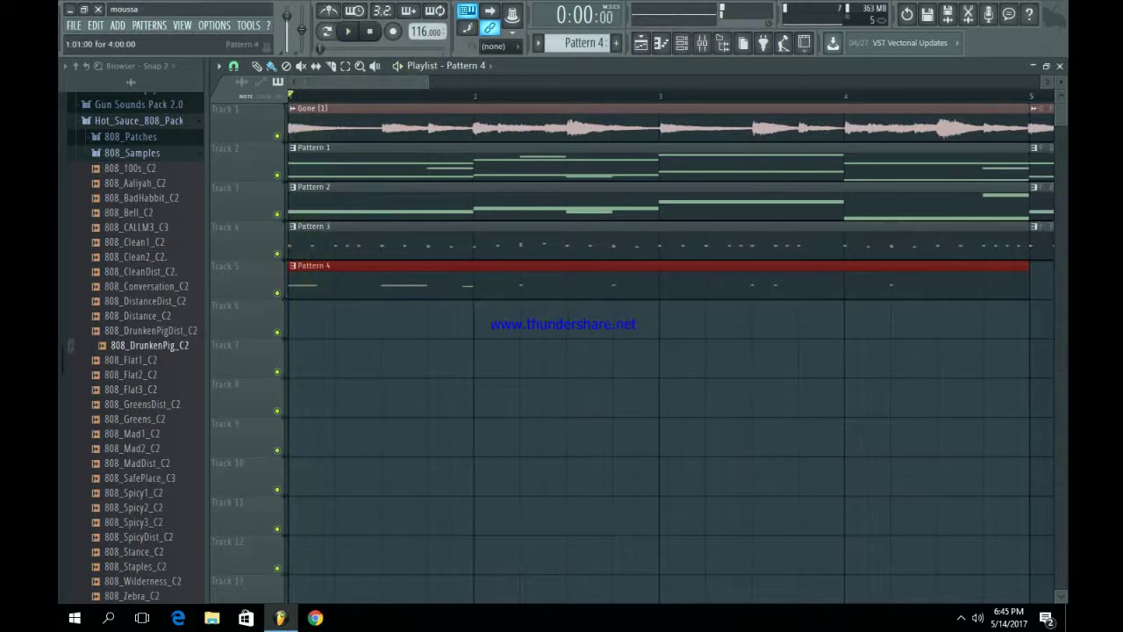
- Compare the beat's opening with Track 5 muted and unmuted to judge how the 808 fits
click(276, 293)
key(space)
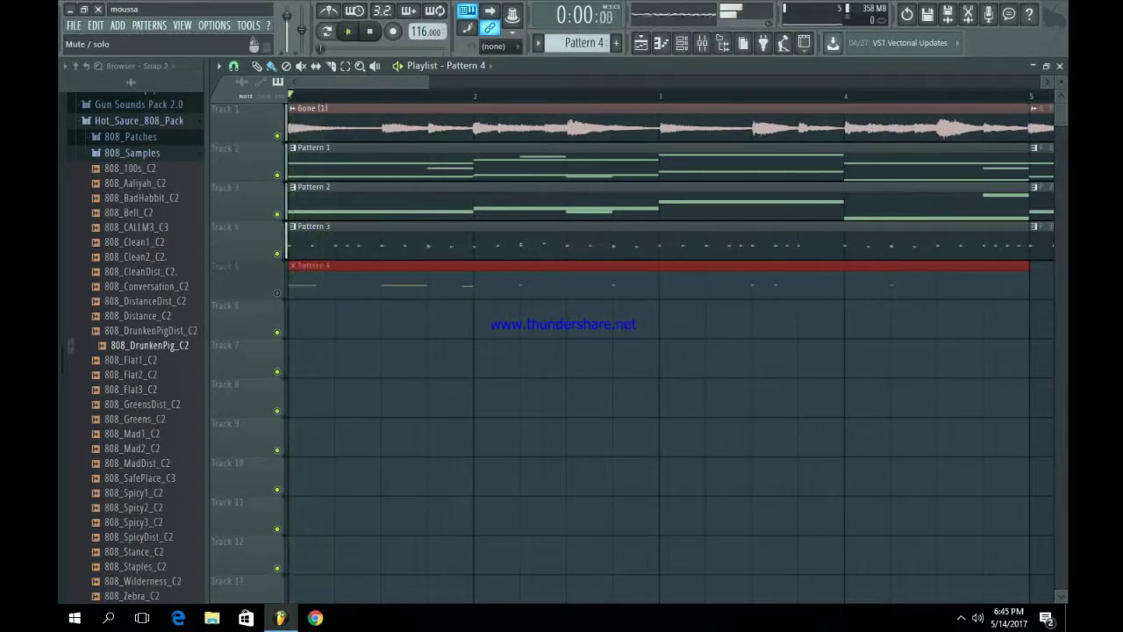
key(space)
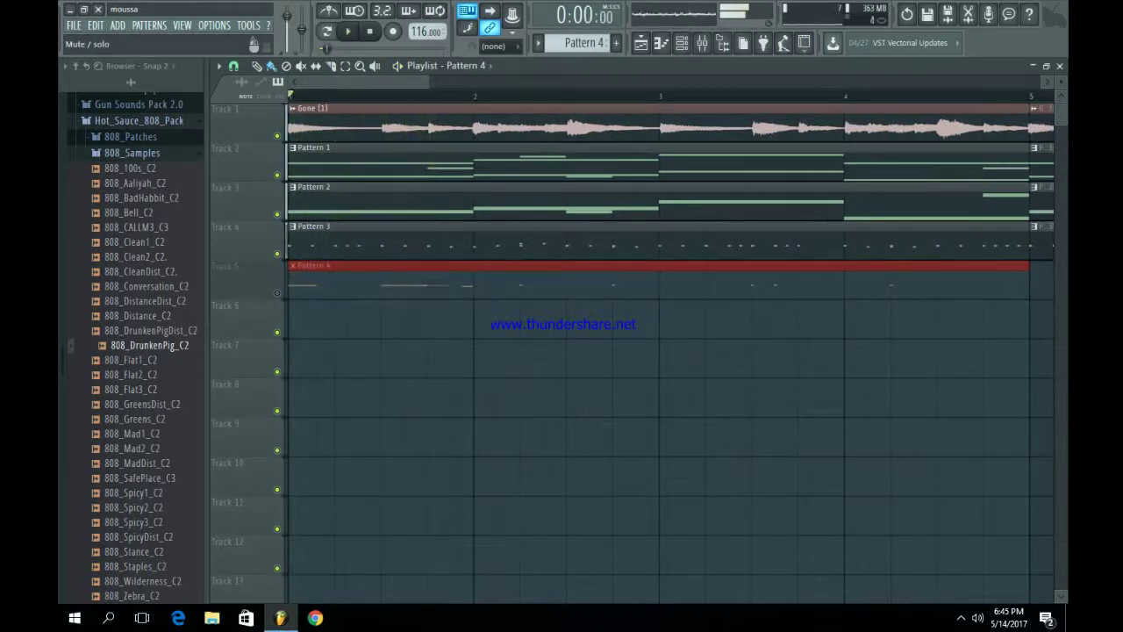
click(276, 293)
key(space)
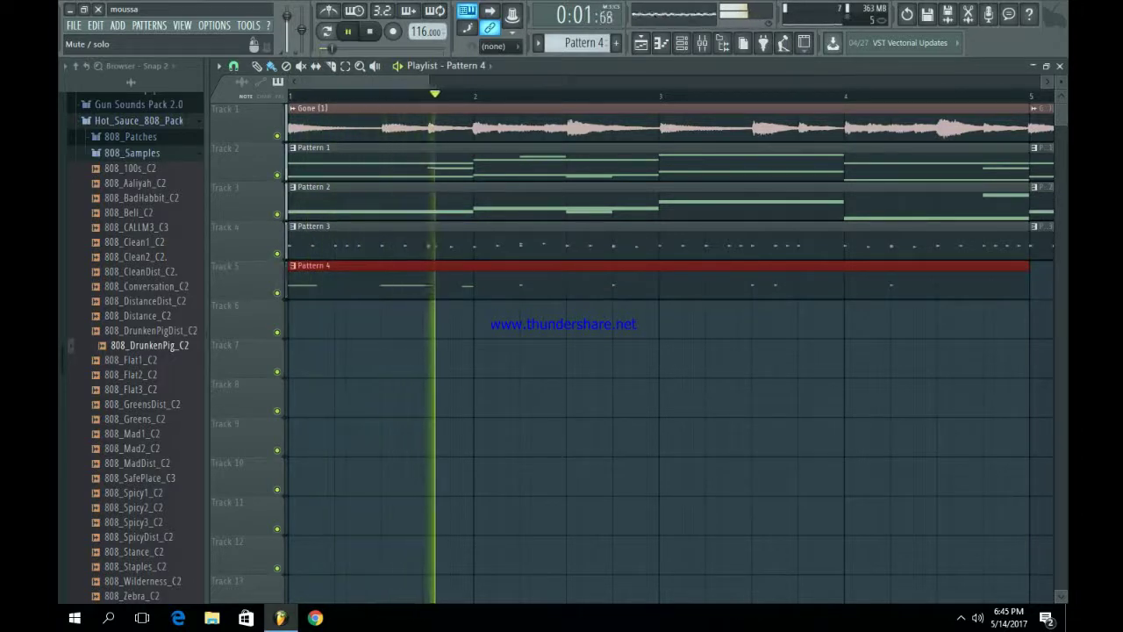
key(space)
key(space)
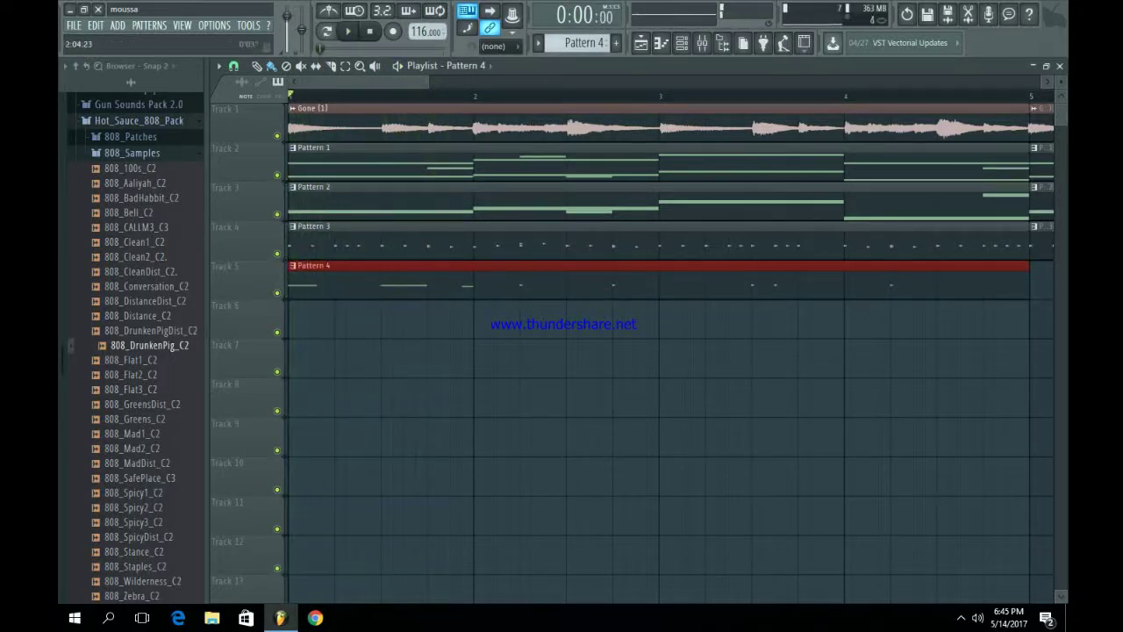
scroll(671, 351, down, 3)
key(space)
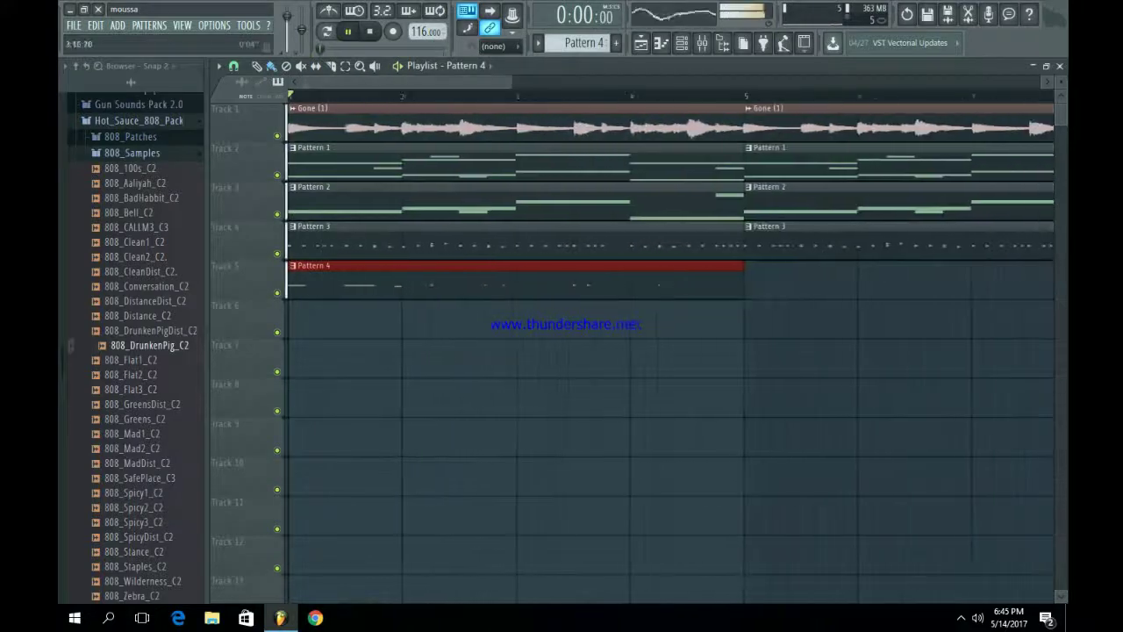
key(space)
- Check the miscellaneous and sample settings of the Purple Kups Kick (3) channel
key(F6)
click(316, 276)
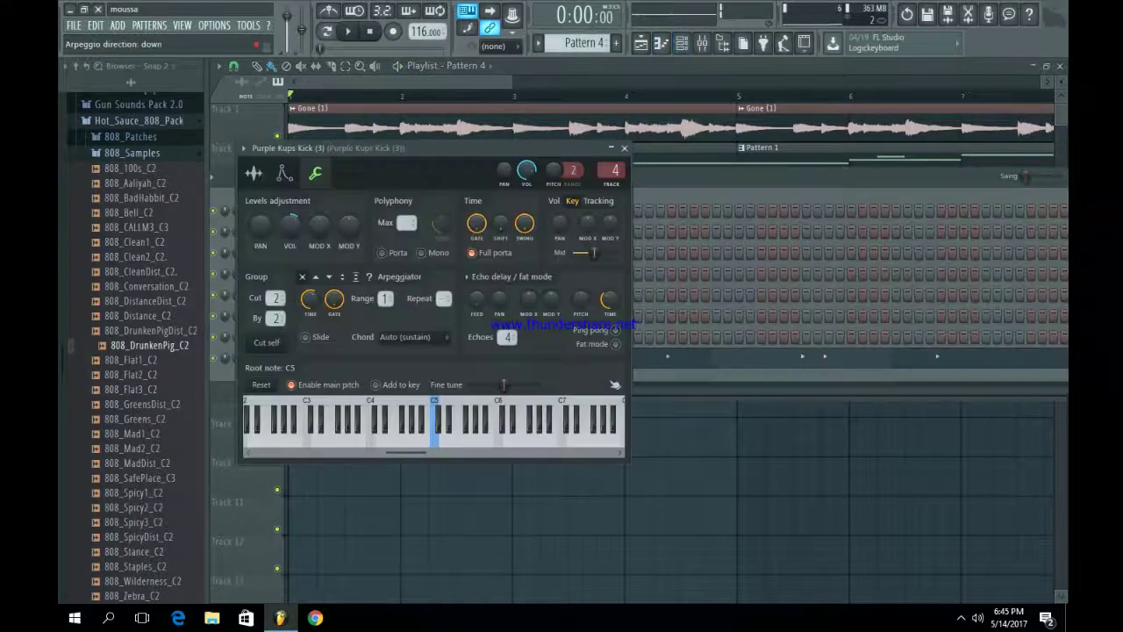
click(254, 173)
click(624, 148)
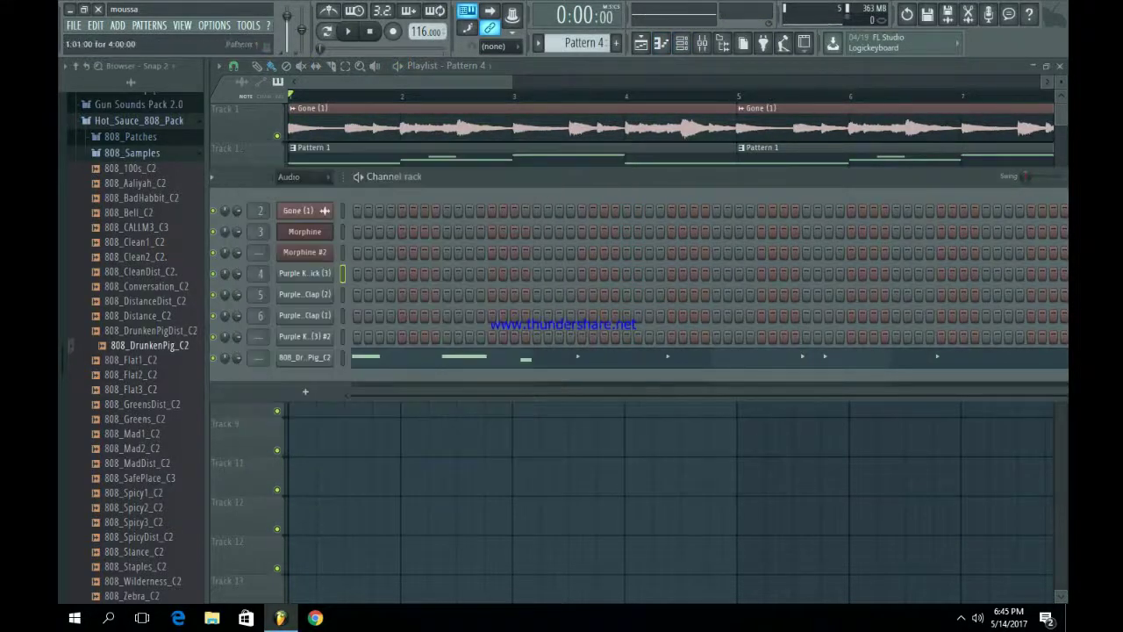
- Audition the Hot Sauce samples following 808_DrunkenPig_C2 in the browser, as far as 808_Mad1_C2
click(305, 357)
click(325, 248)
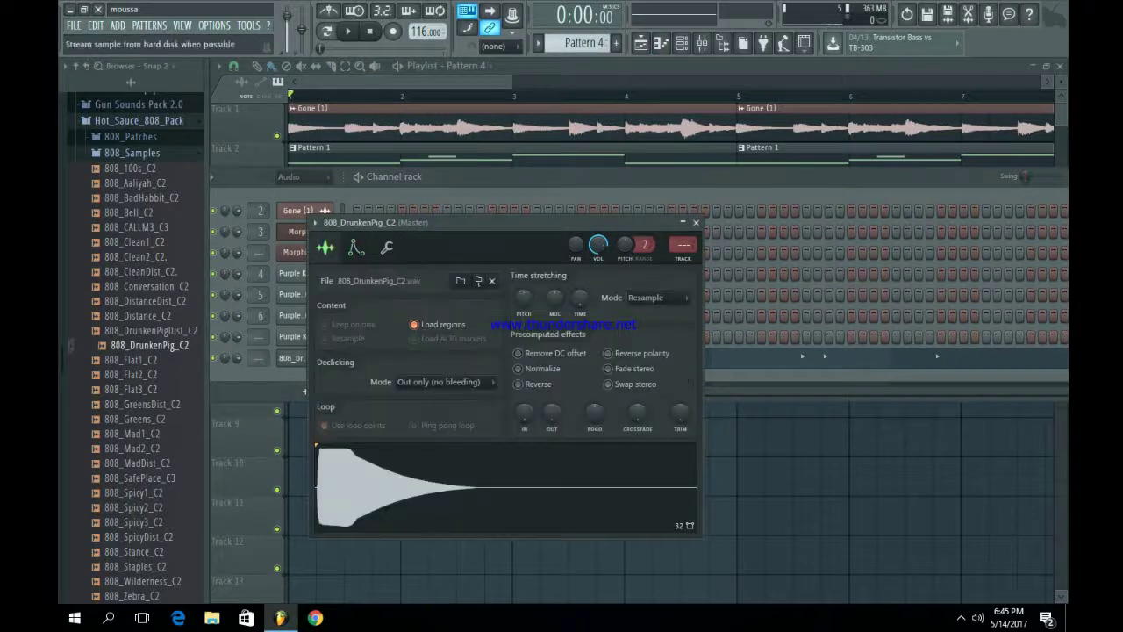
key(Down)
key(Down)
key(Down)
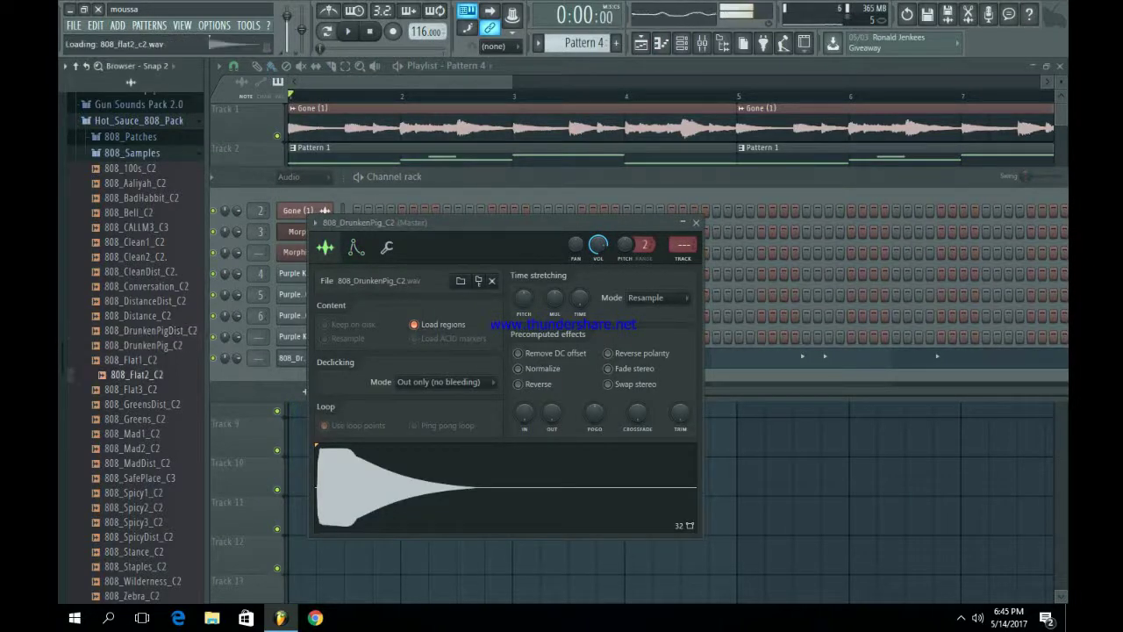
key(Down)
key(Down)
key(Down)
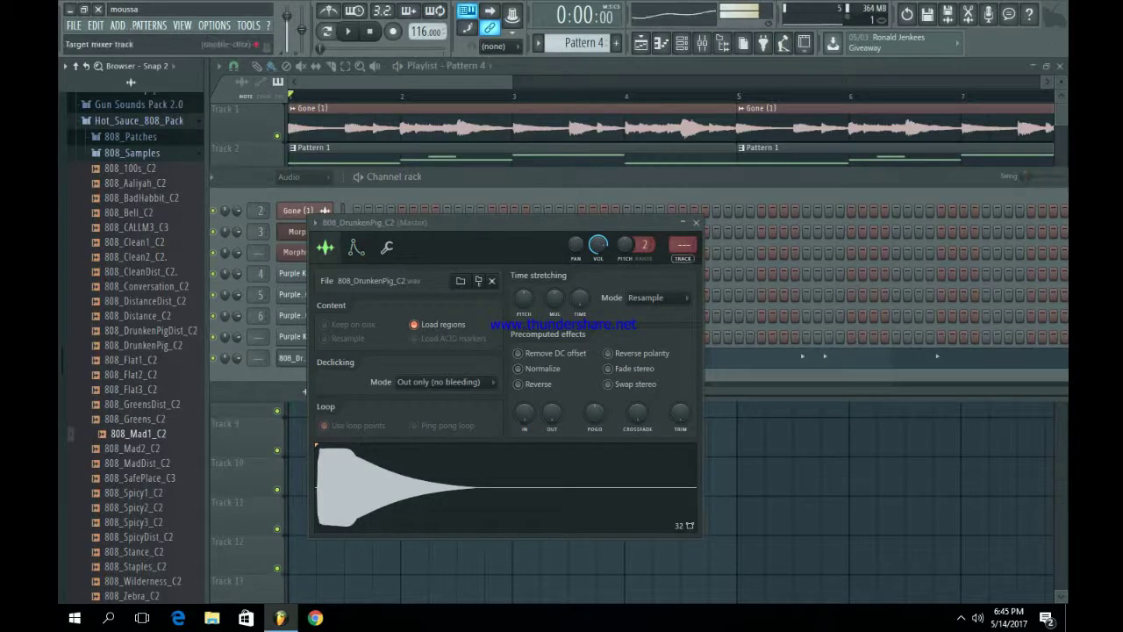
- Replace the sample of the 808_DrunkenPig_C2 channel with 808_Mad1_C2 and play the beat briefly
key(Escape)
drag(138, 433, 304, 357)
key(space)
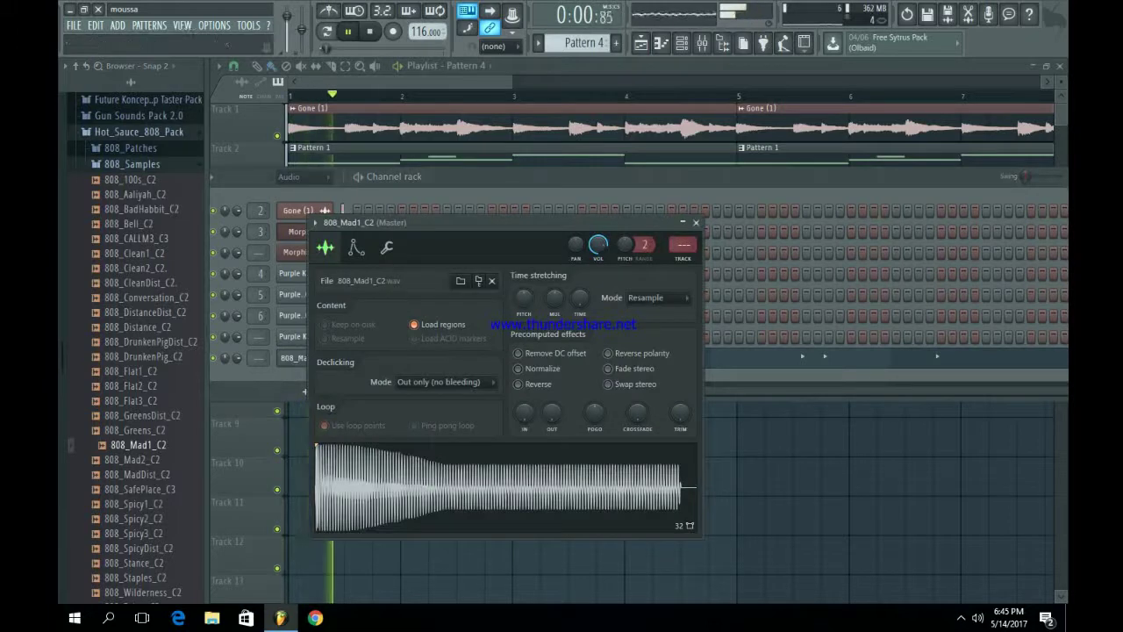
key(Escape)
key(space)
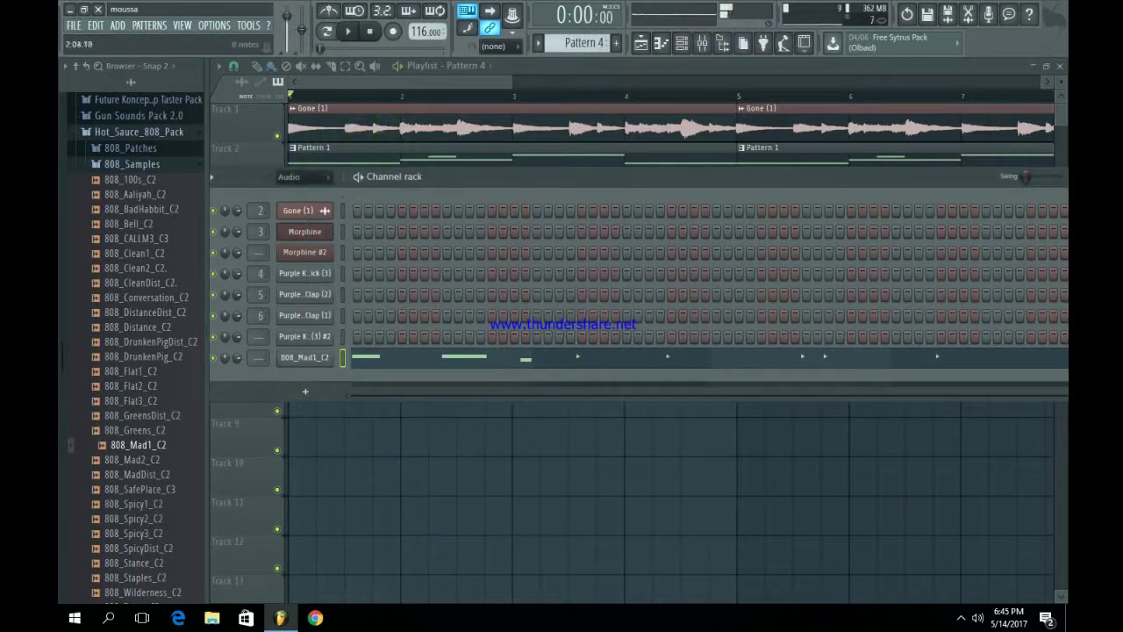
- Move the channel rack below the playlist clips and play the opening with the 808_Mad1_C2 sound
drag(394, 177, 329, 342)
key(space)
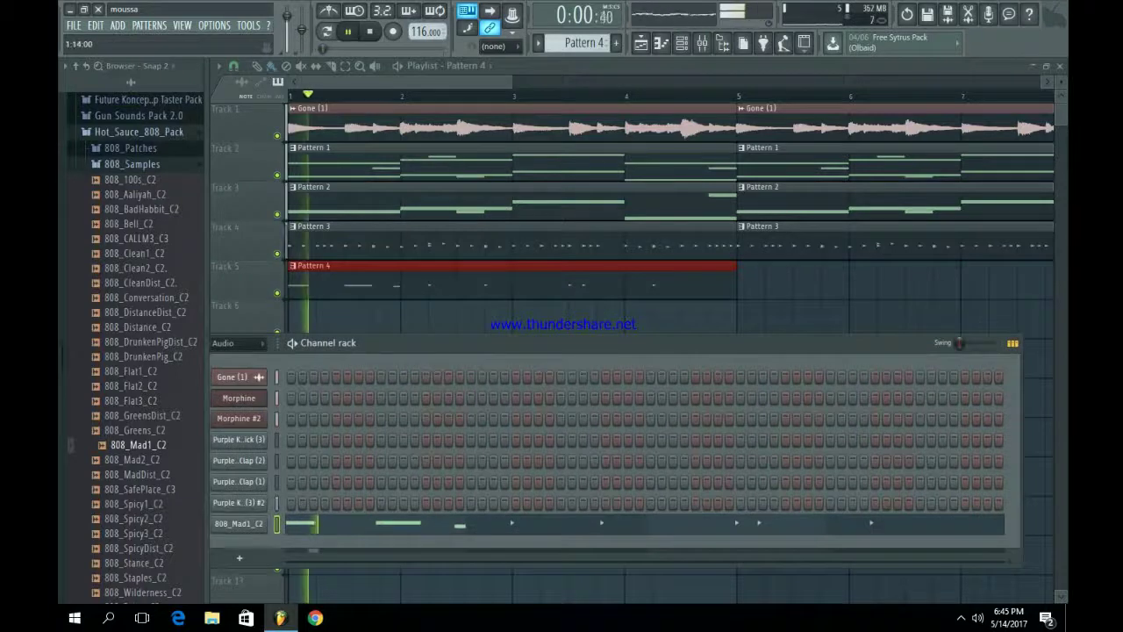
key(space)
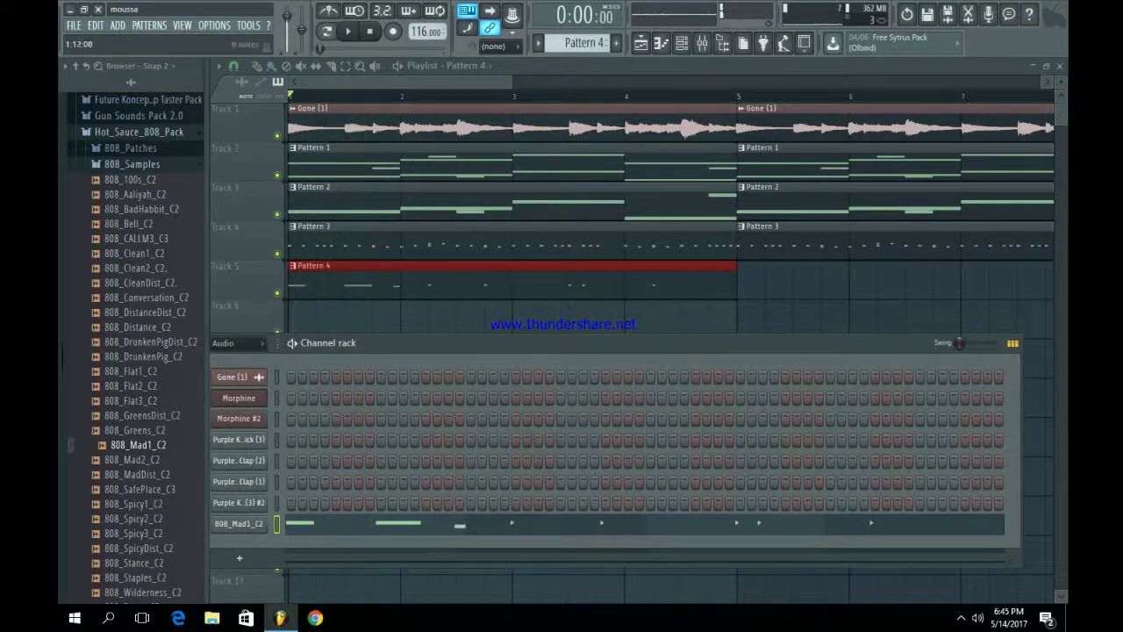
- Lengthen the B4 note at the end of bar 1 in the 808 pattern to four steps
key(F7)
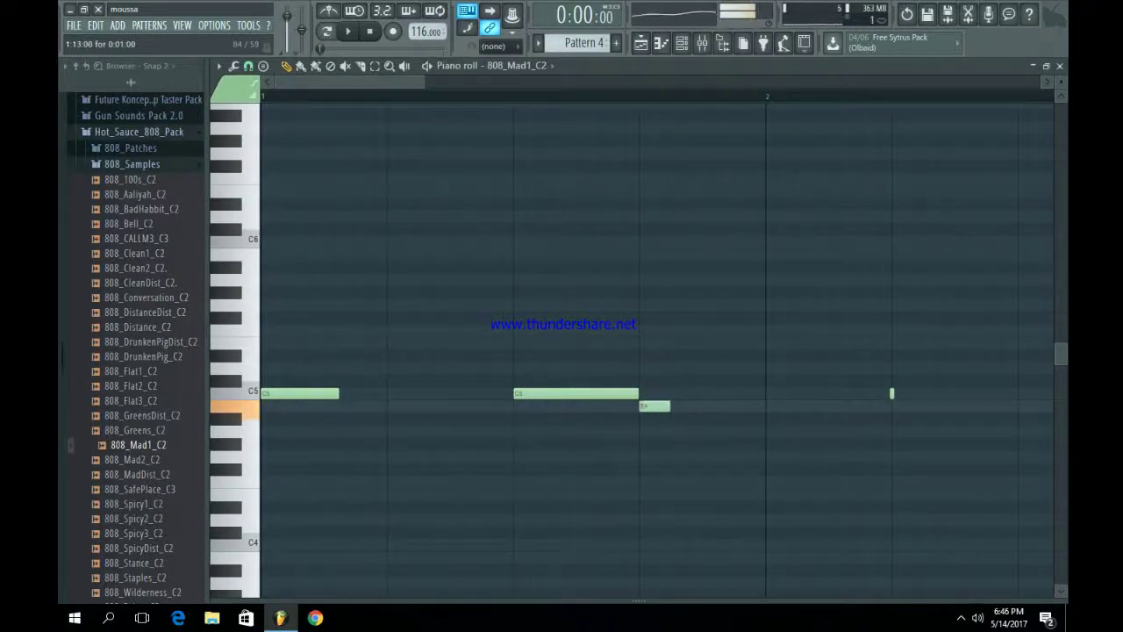
key(space)
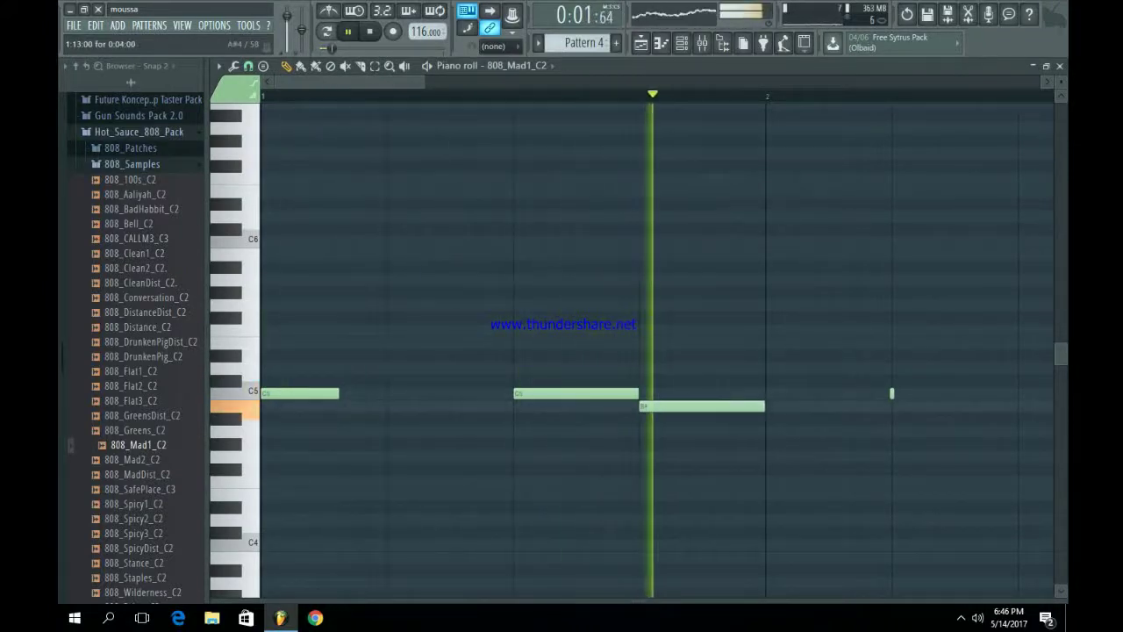
key(space)
- Play the song up to bar 4 with the playlist and channel rack in view to judge the 808 line
key(F6)
key(space)
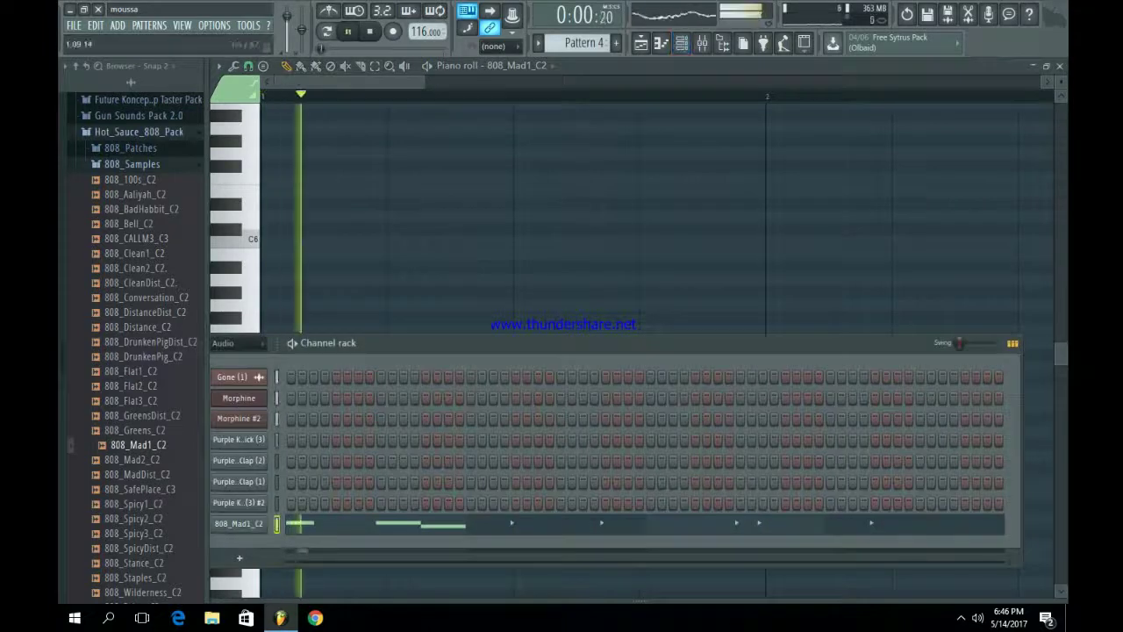
key(F5)
key(F6)
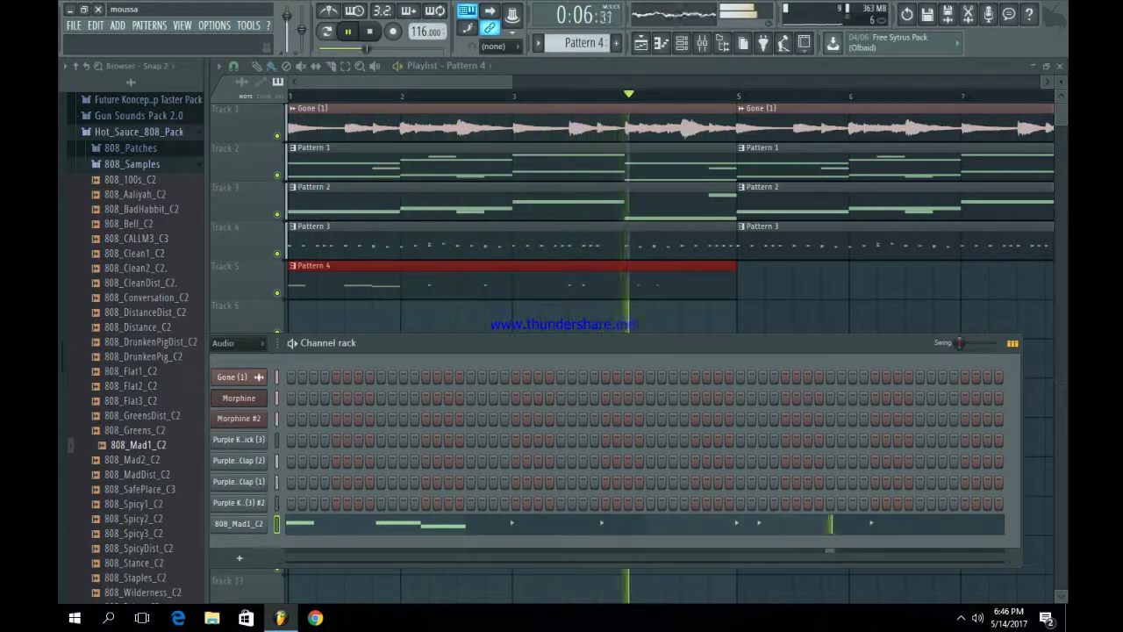
key(space)
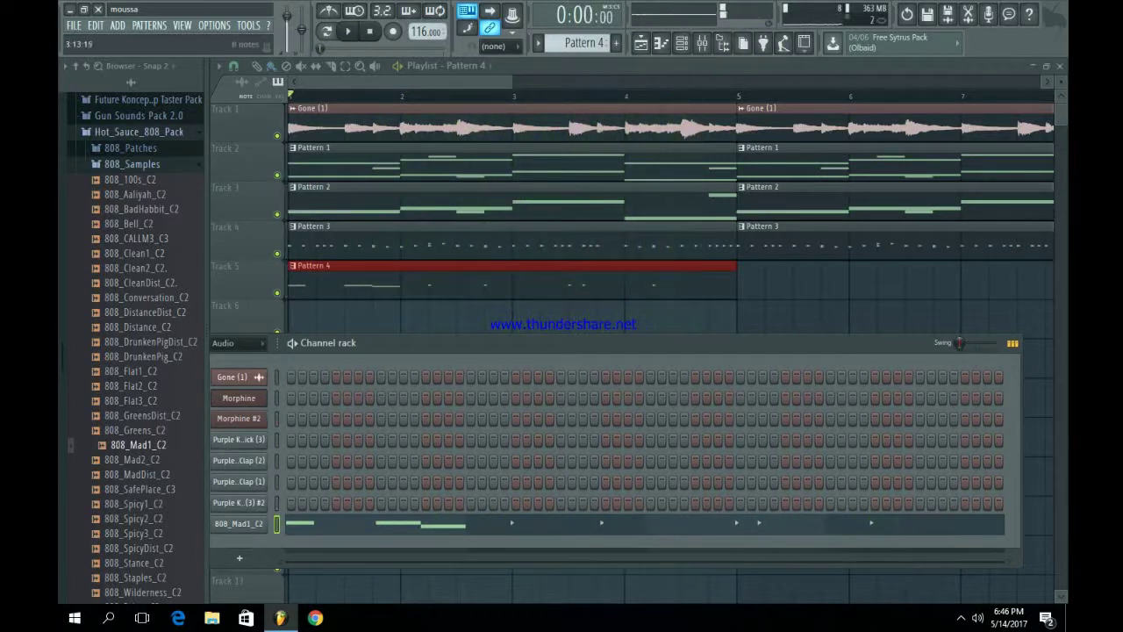
- Extend the bar 4 C5 note to 12 steps, add a four-step A5 slide note over its end, and play the pattern
key(F7)
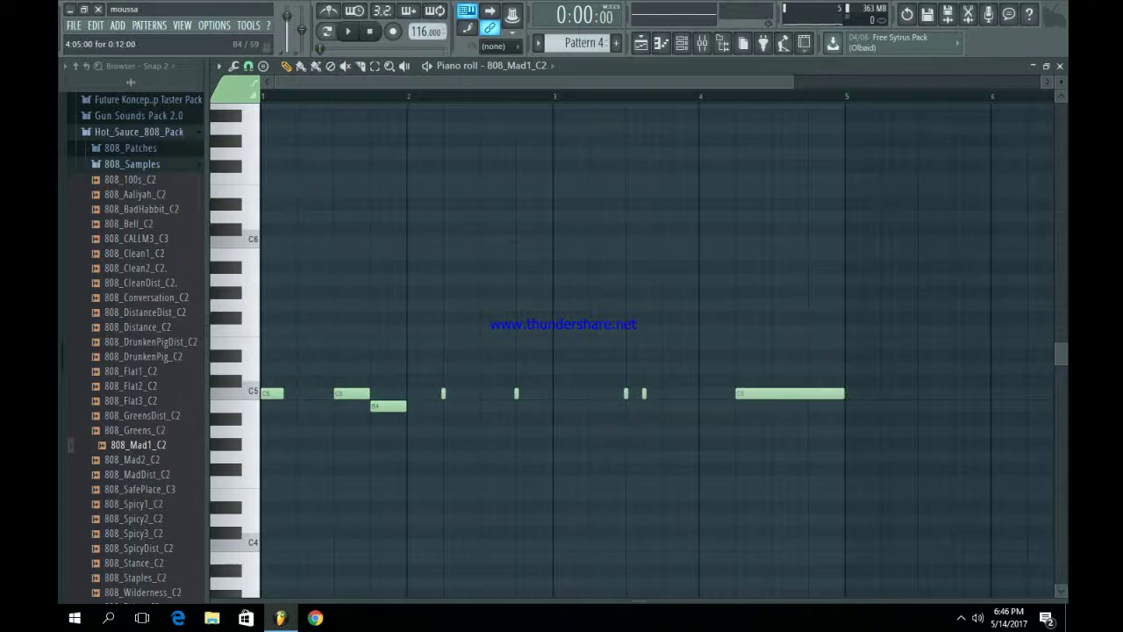
drag(812, 330, 812, 279)
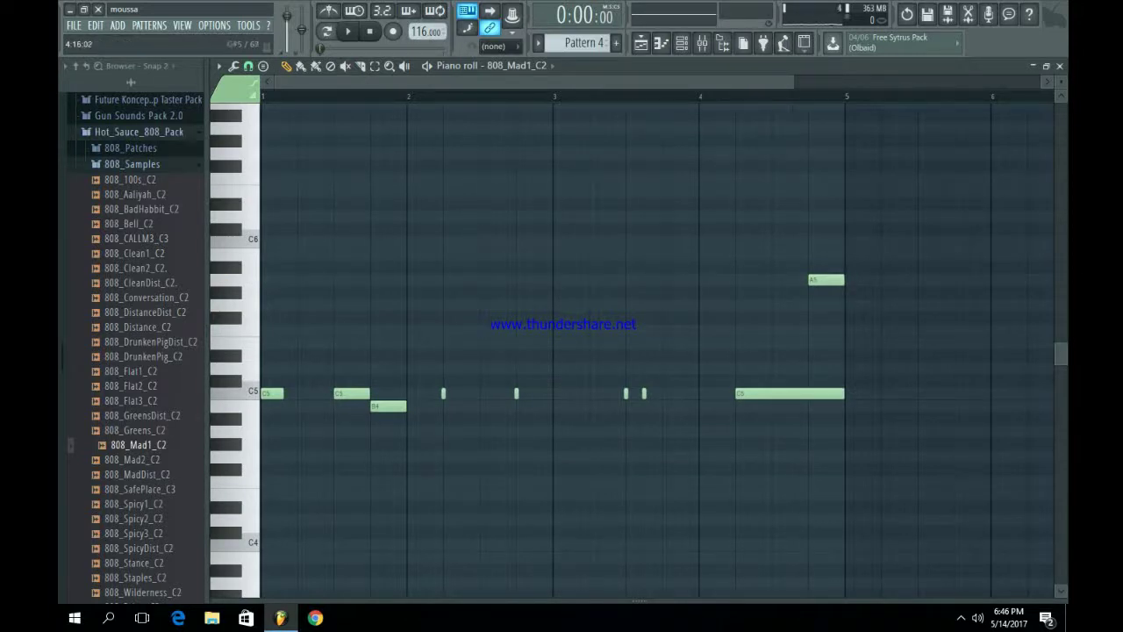
double_click(826, 280)
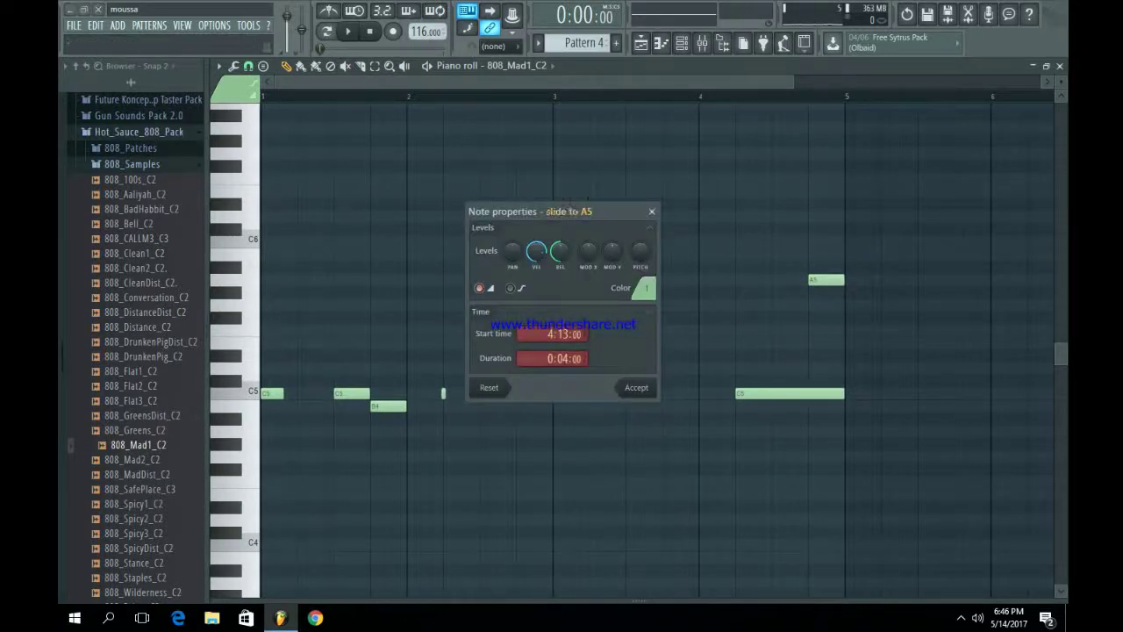
key(Return)
key(space)
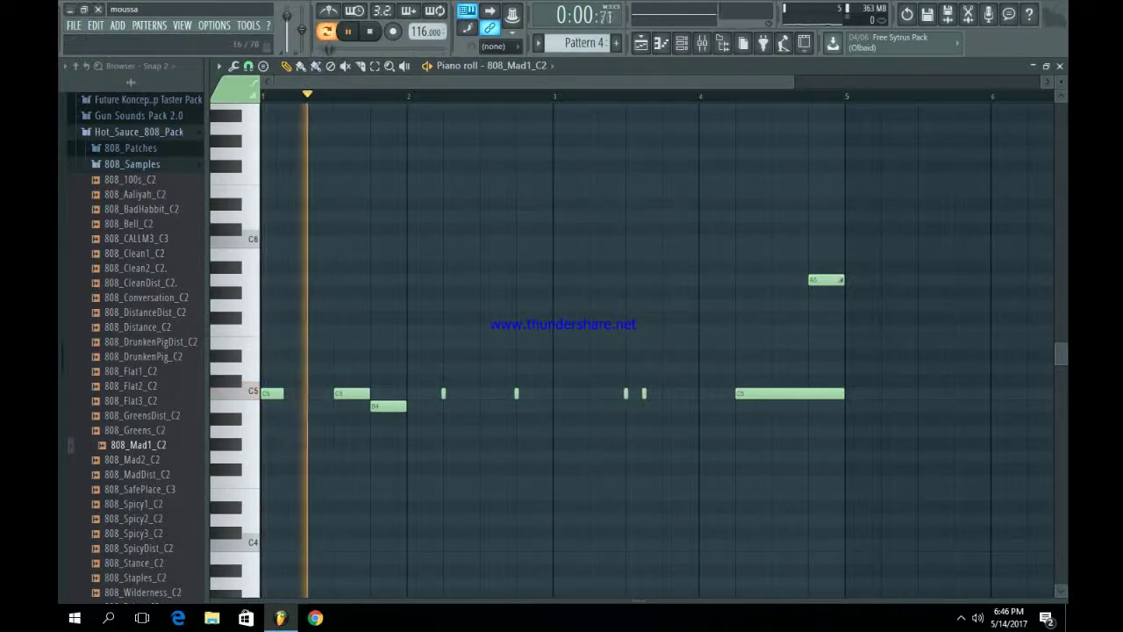
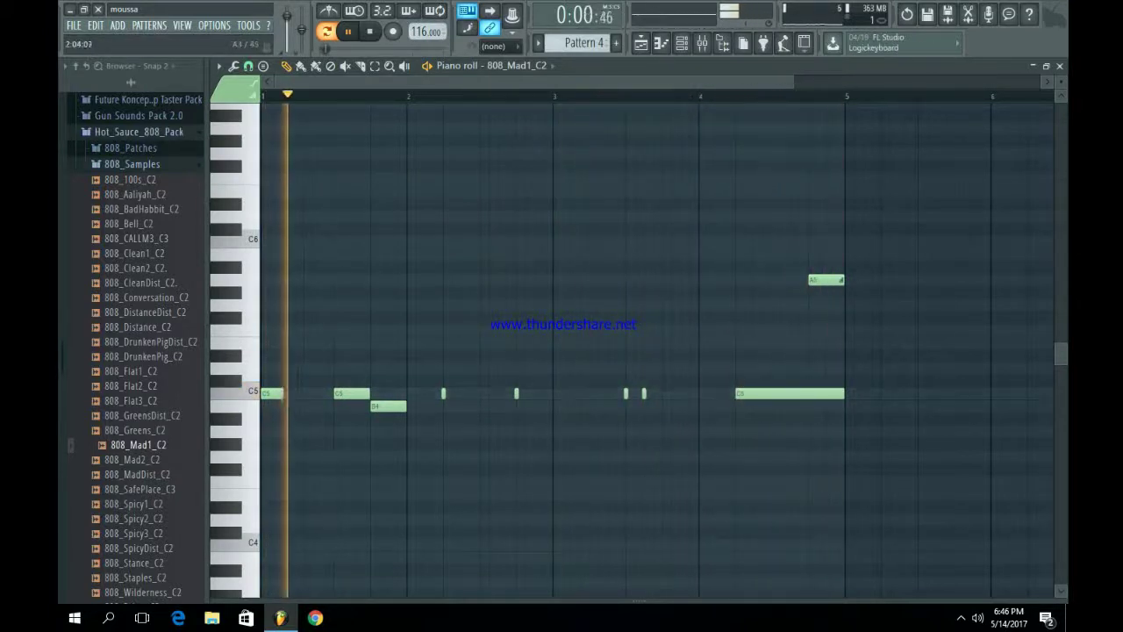
- Enlarge the velocity lane, vary the velocities of the 808 notes across the pattern, and return to the playlist
drag(639, 602, 639, 252)
mouse_move(262, 281)
mouse_down()
mouse_move(333, 315)
mouse_move(370, 292)
mouse_move(444, 287)
mouse_move(644, 308)
mouse_move(736, 300)
mouse_move(808, 272)
mouse_up()
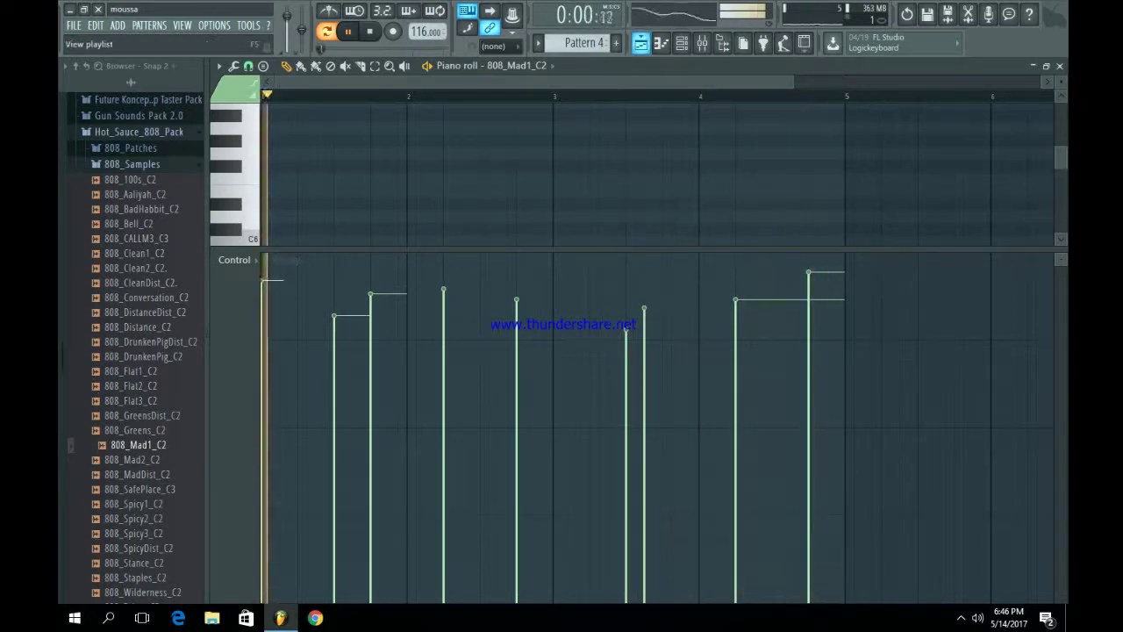
key(F5)
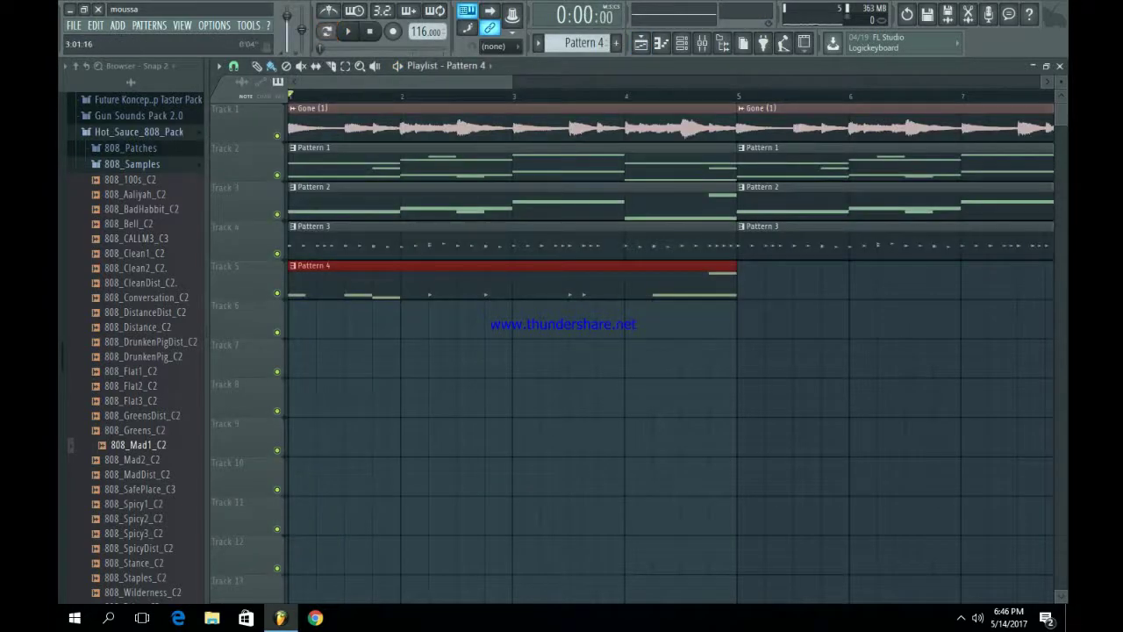
- Duplicate the Pattern 4 clip on Track 5 so that it repeats from bar 5
scroll(590, 419, down, 3)
drag(590, 420, 307, 260)
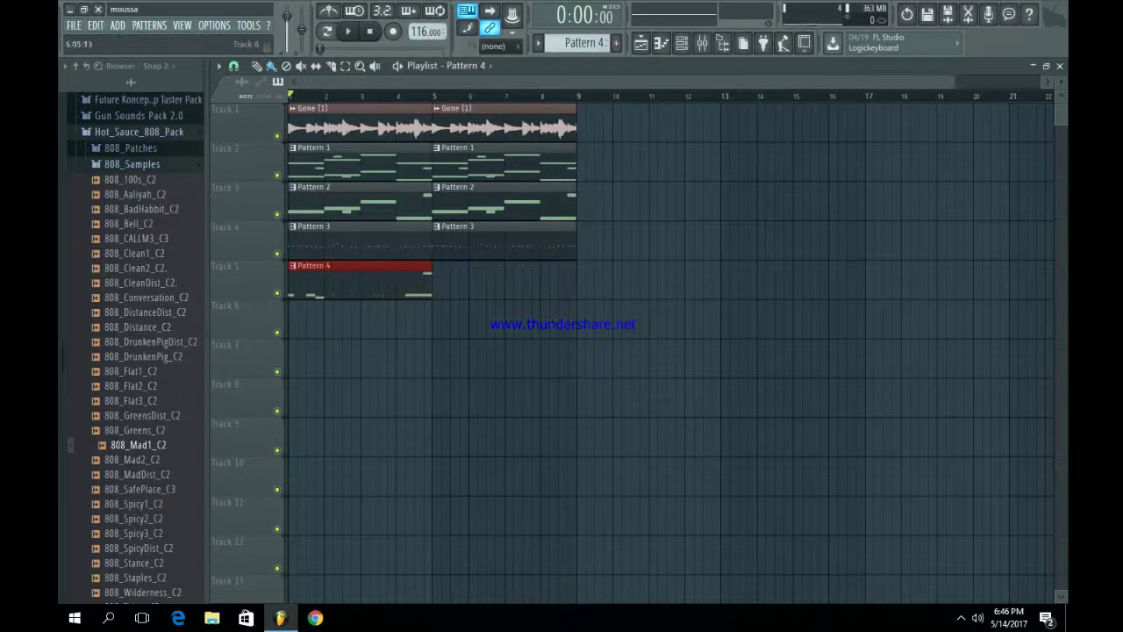
key(ctrl+b)
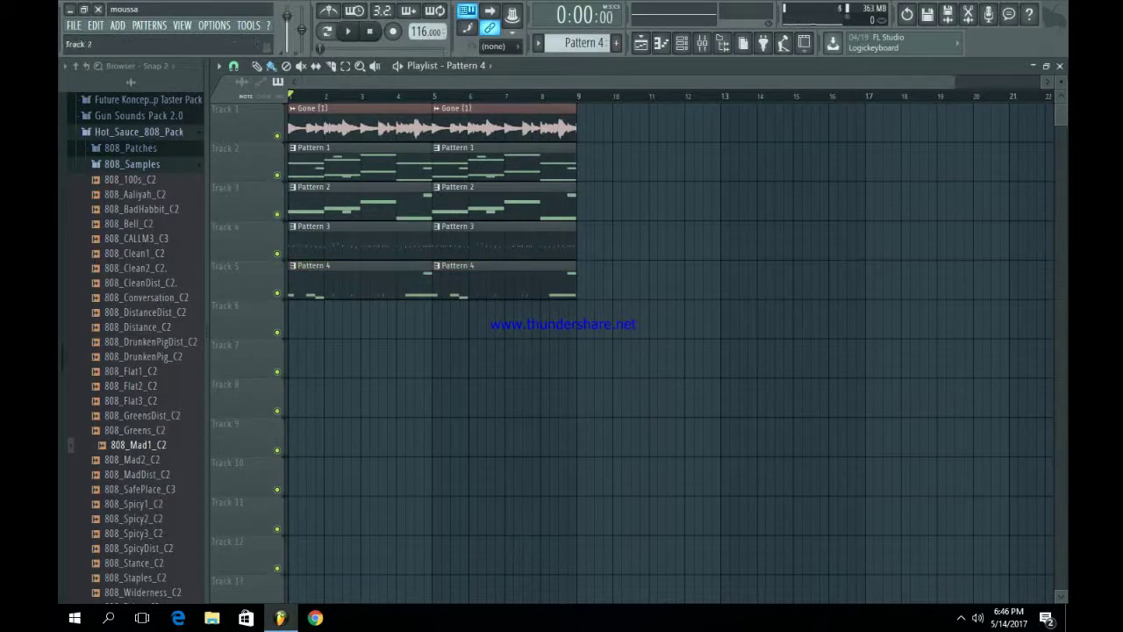
- Close the Hot Sauce folders, check the folders of the Purple Kups kit, and open The Plug Drum Kit
click(132, 164)
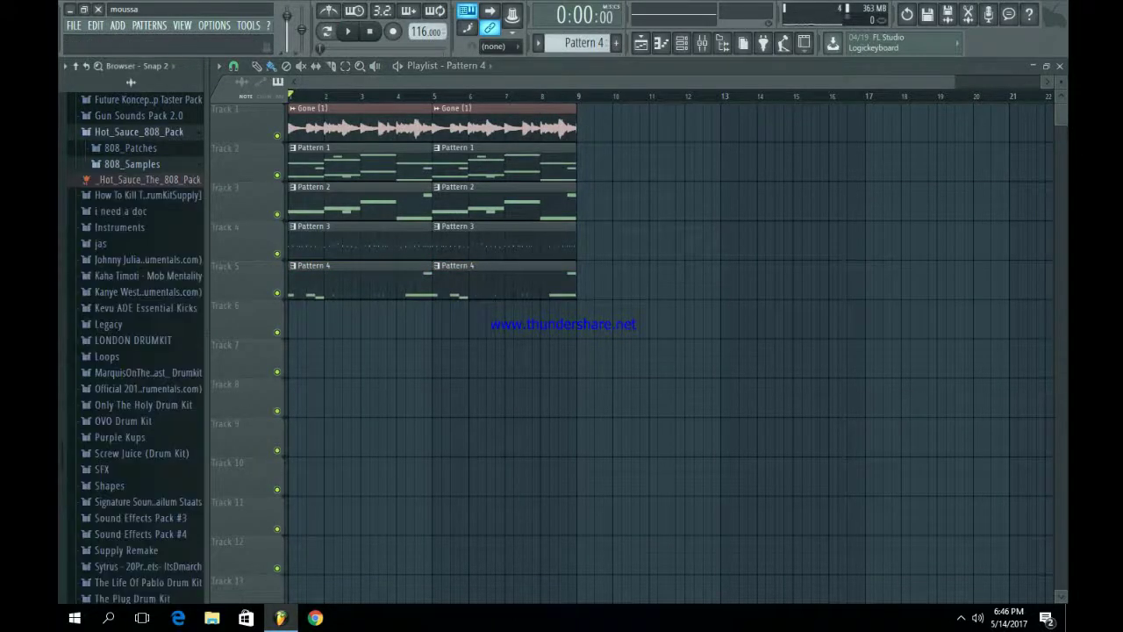
click(139, 132)
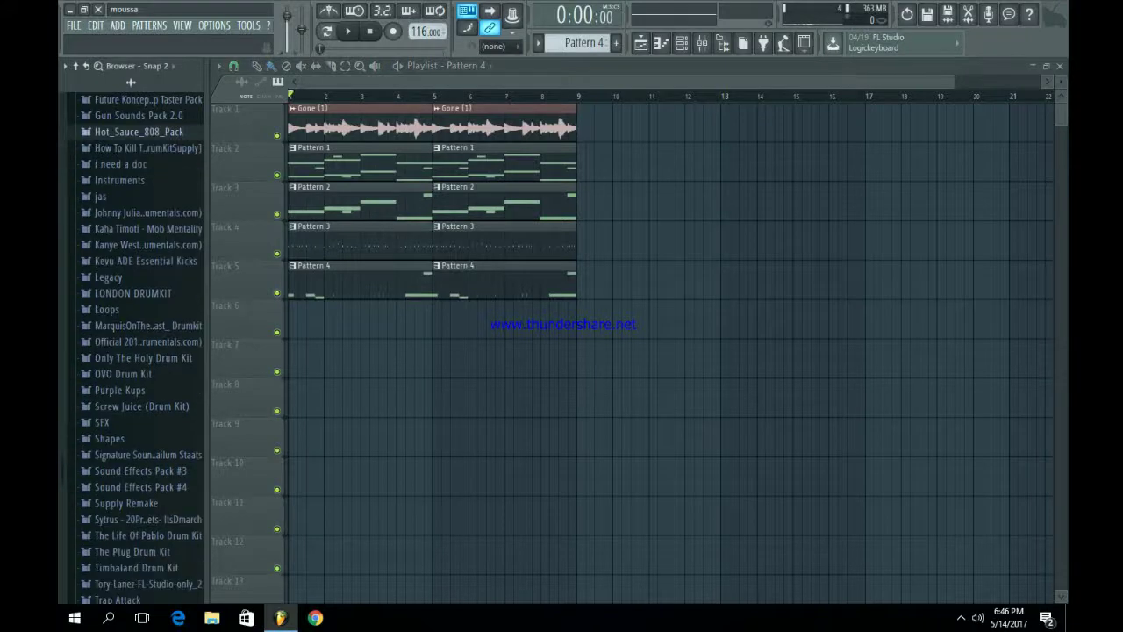
scroll(132, 348, down, 4)
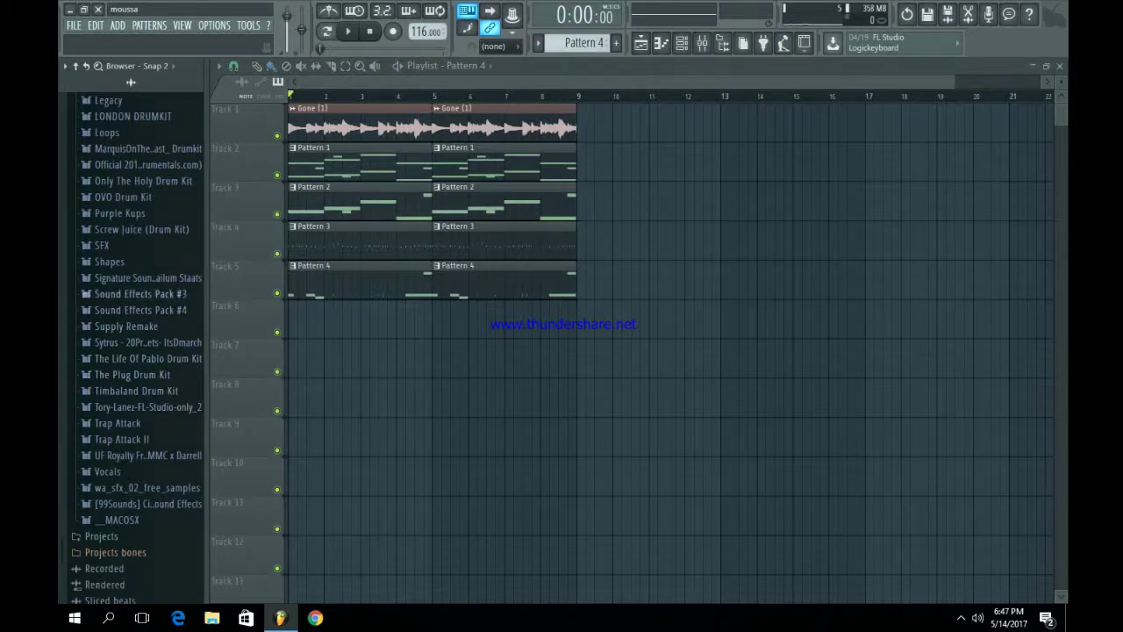
click(119, 213)
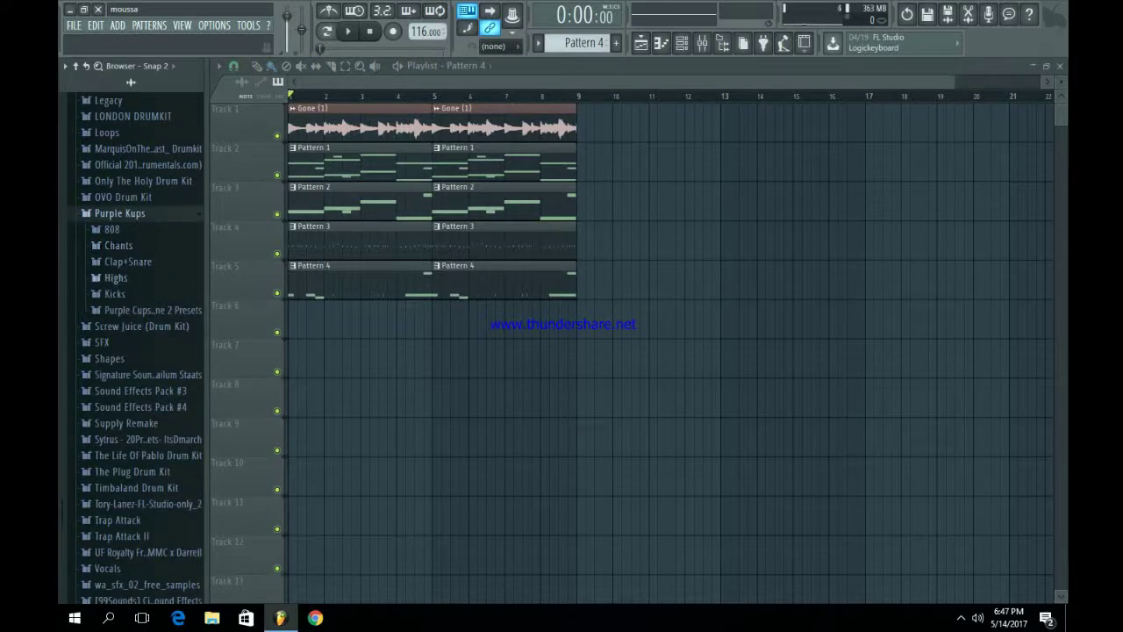
click(120, 214)
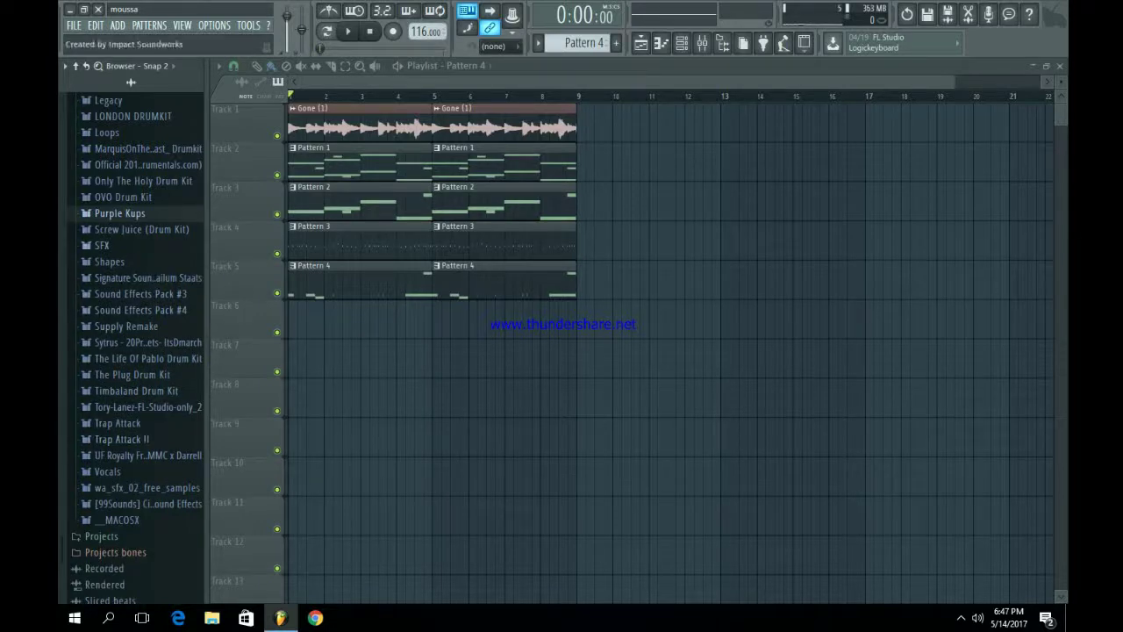
click(132, 374)
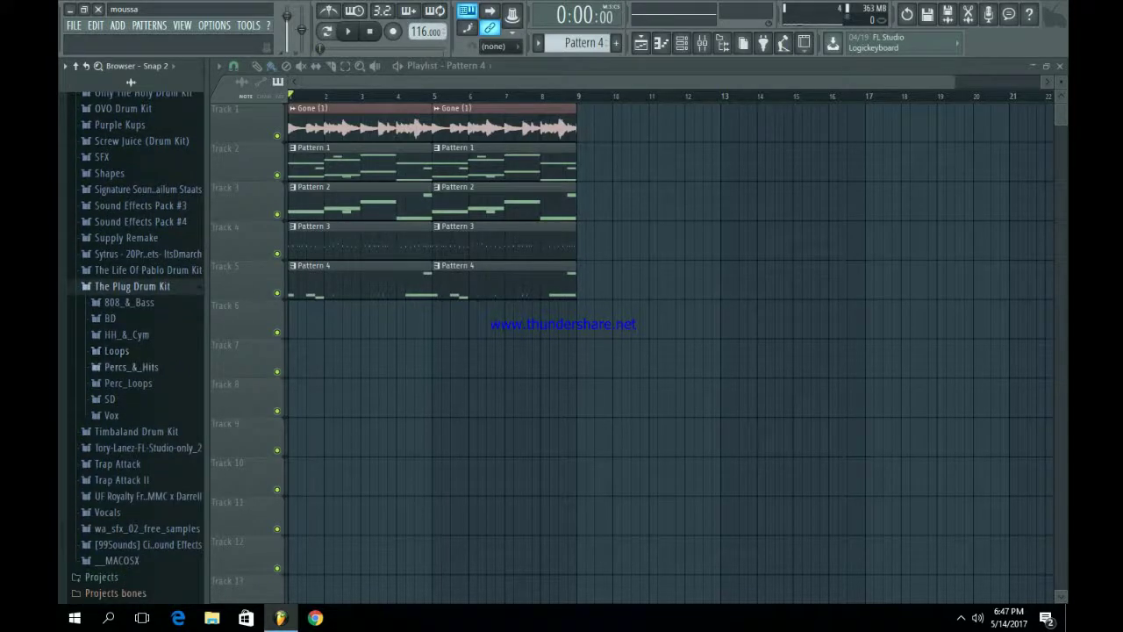
- Audition several percussion samples in the Percs_&_Hits folder of The Plug Drum Kit
click(130, 366)
click(132, 360)
click(140, 433)
click(151, 492)
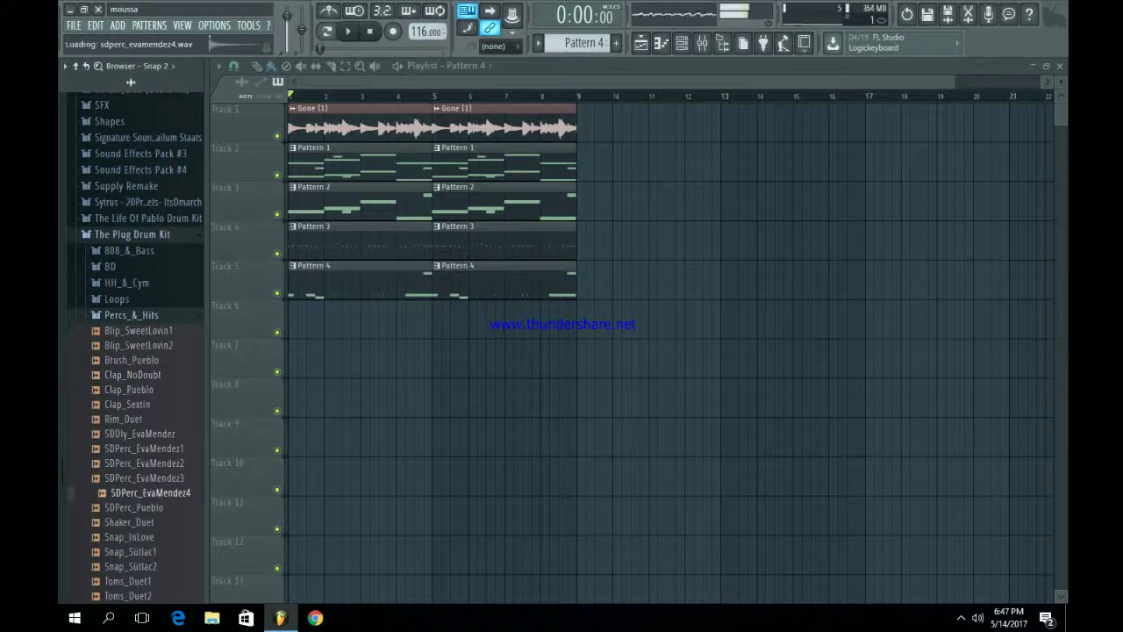
scroll(132, 351, down, 4)
click(133, 330)
click(150, 301)
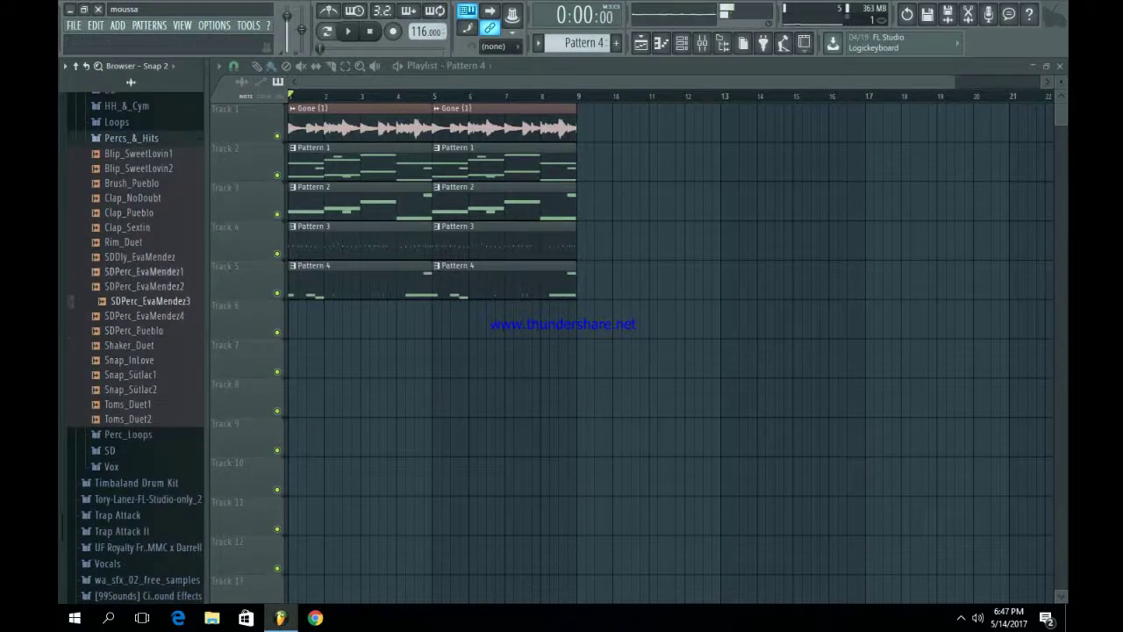
- Compare the SDPerc_EvaMendez1, 2 and 3 samples and load SDPerc_EvaMendez3 into a new channel
click(144, 272)
click(144, 287)
click(150, 301)
right_click(182, 298)
click(200, 314)
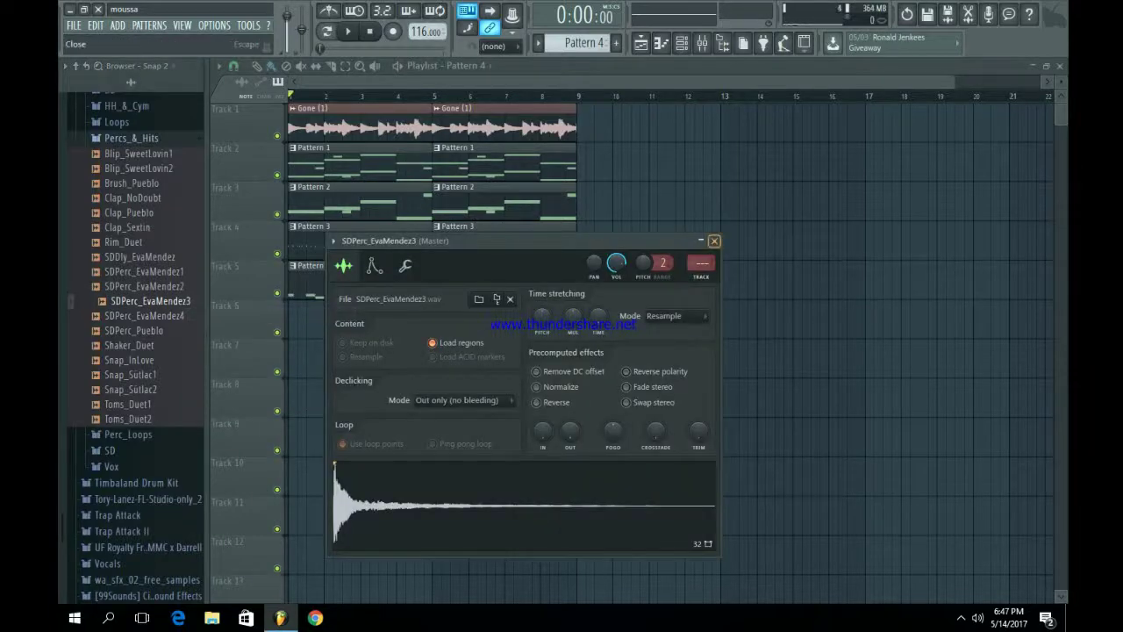
click(713, 240)
- Create an empty Pattern 5 with the channel rack open and play the song from the start
click(681, 42)
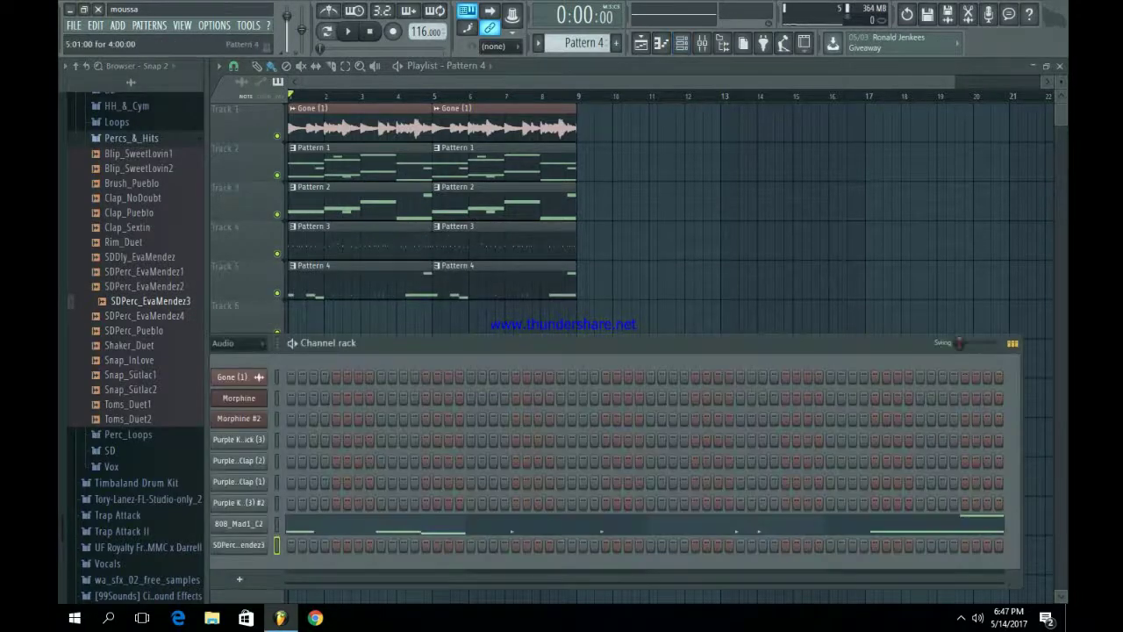
key(F4)
key(space)
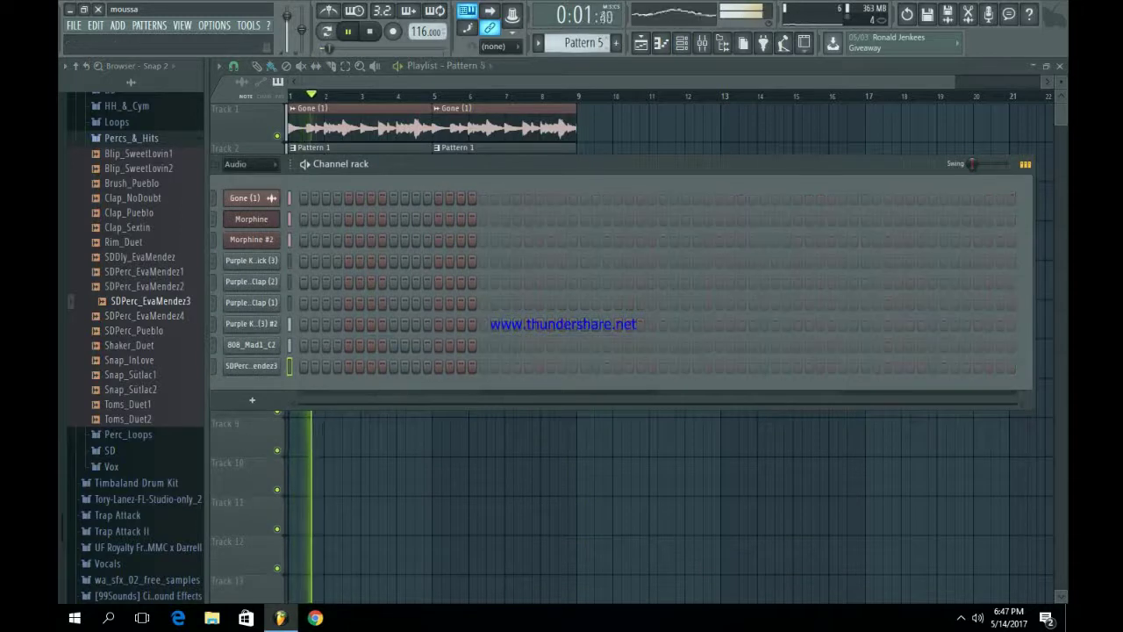
key(space)
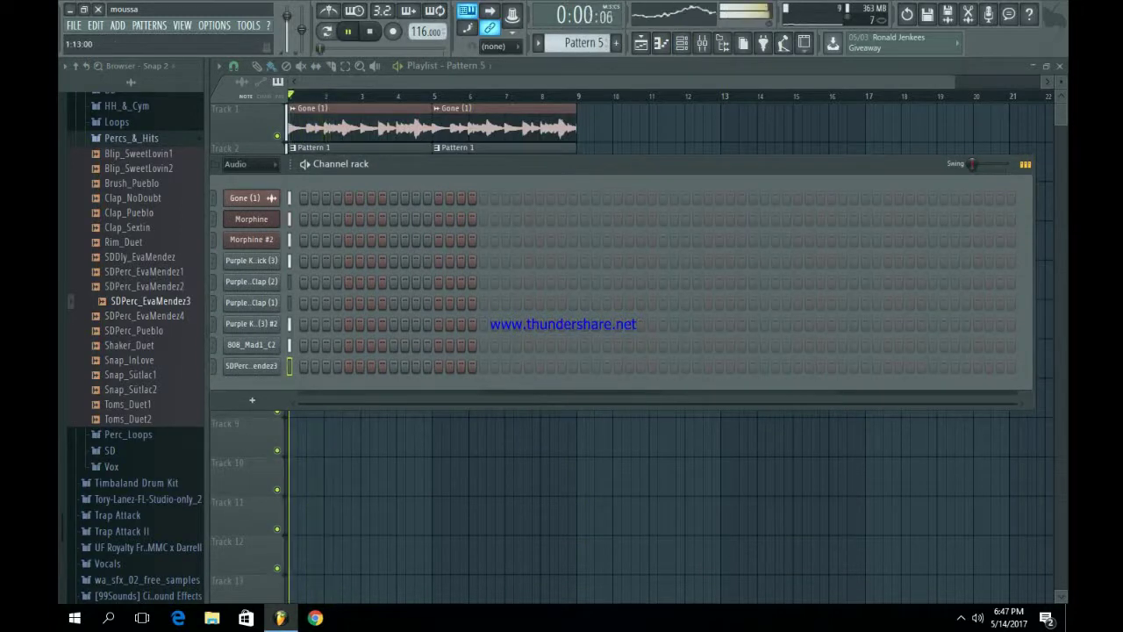
- Place Pattern 5 on Track 6 at bar 1 and enter SDPerc_EvaMendez3 hits at steps 13 and 57
key(F6)
drag(351, 304, 308, 305)
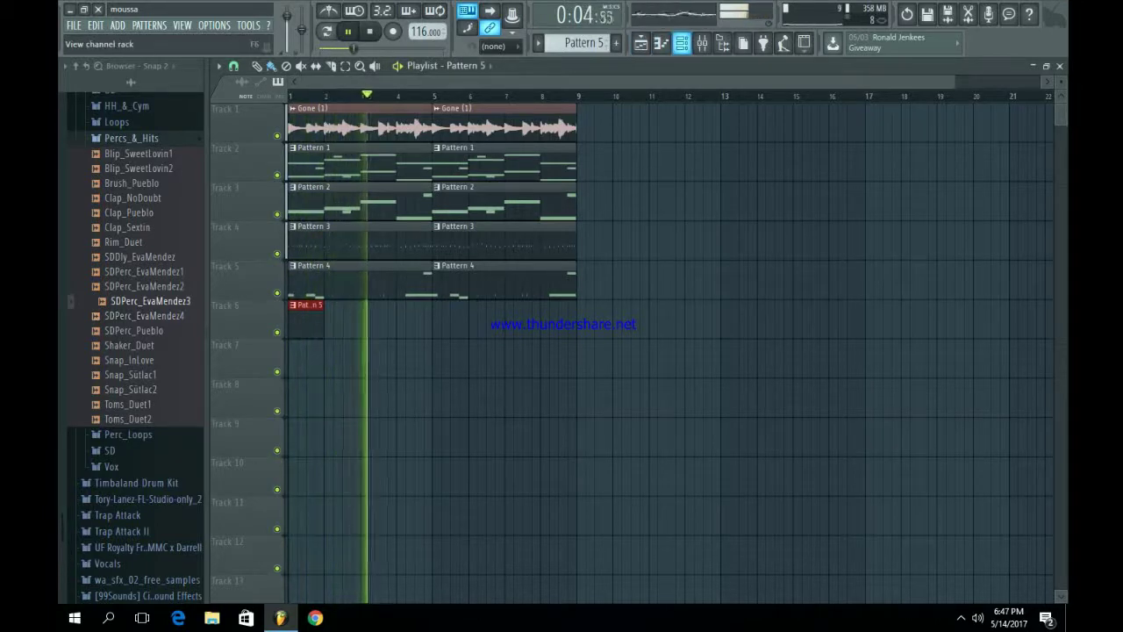
key(F6)
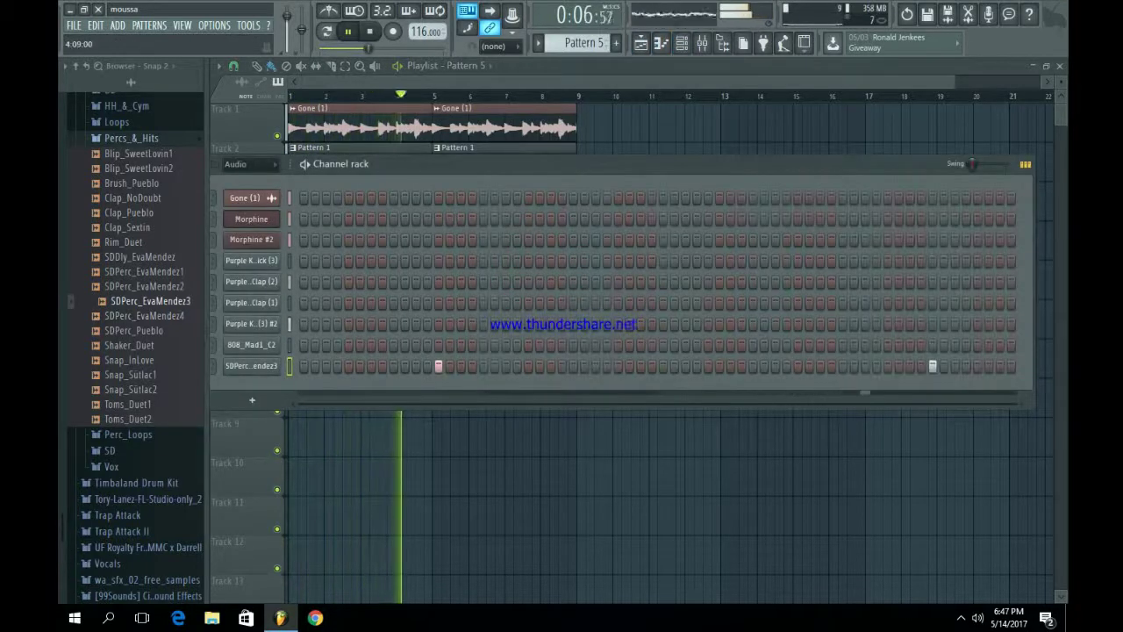
- Repeat the Pattern 5 clip on Track 6 at bar 5 and listen to the result
key(F6)
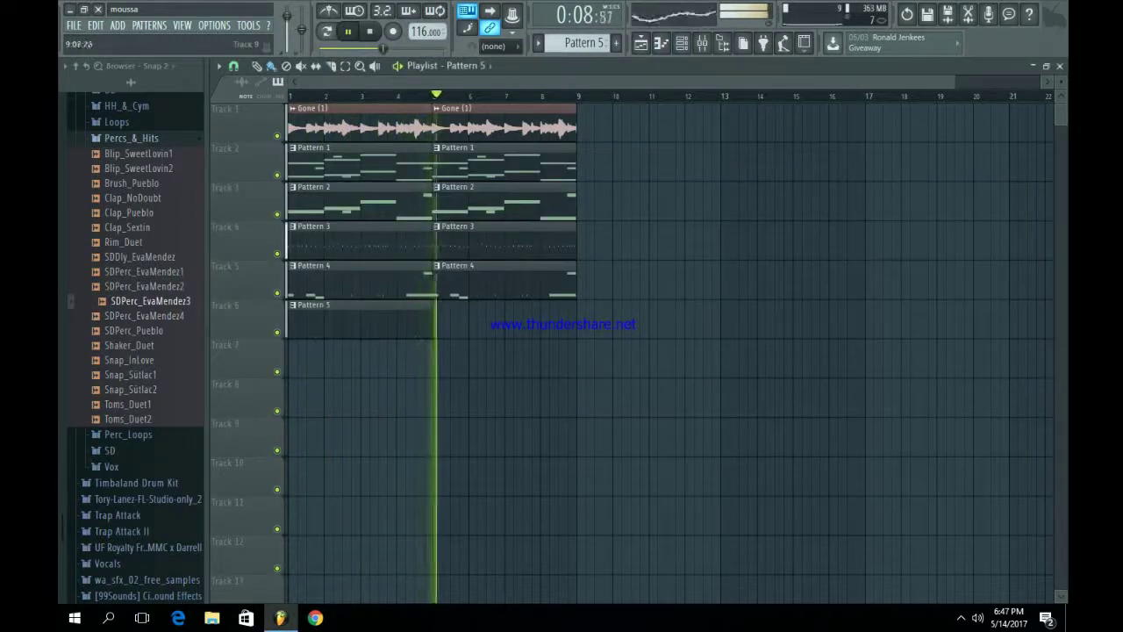
drag(536, 413, 311, 304)
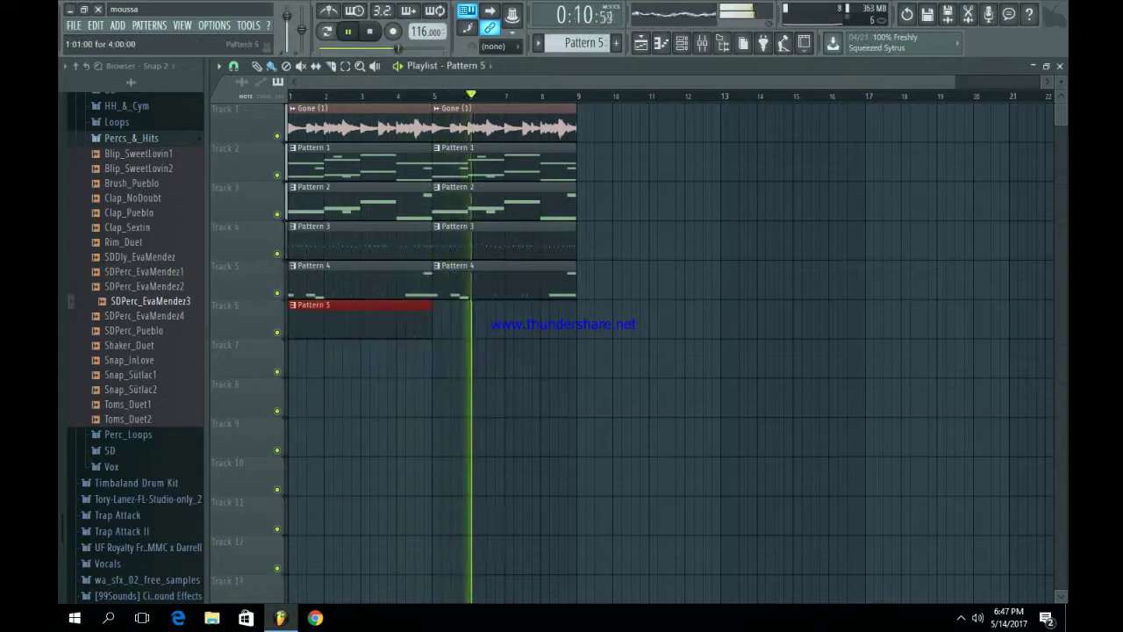
key(ctrl+b)
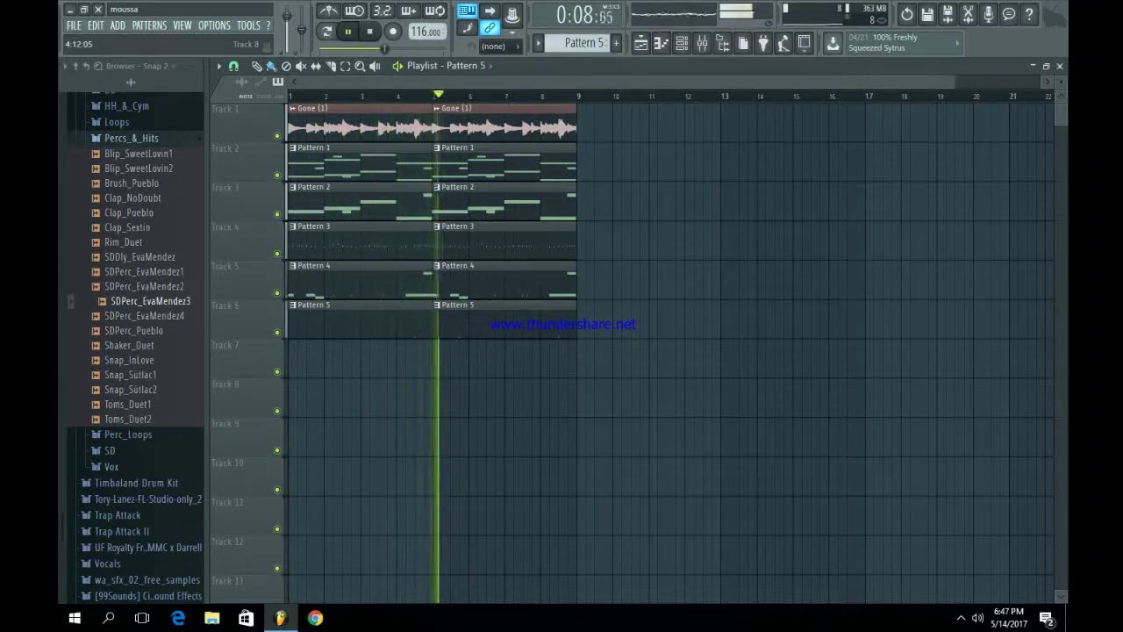
key(space)
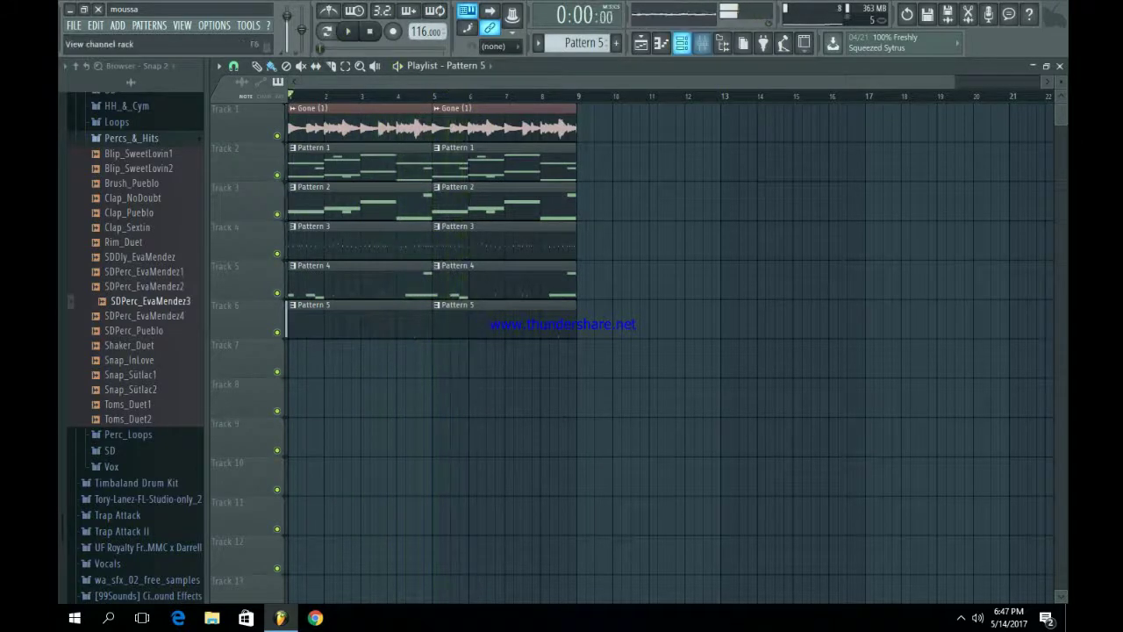
- Route SDPerc_EvaMendez3 to mixer track 7 and add Fruity Stereo Shaper in slot 1 with the Stereoize 3 preset
key(F6)
click(252, 366)
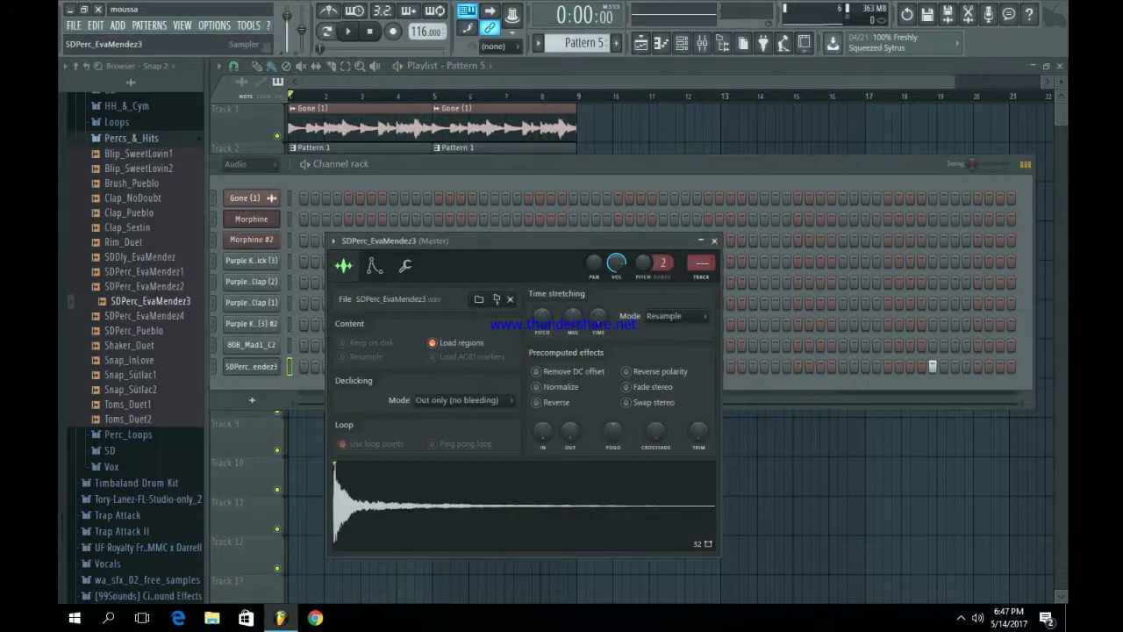
key(F9)
key(space)
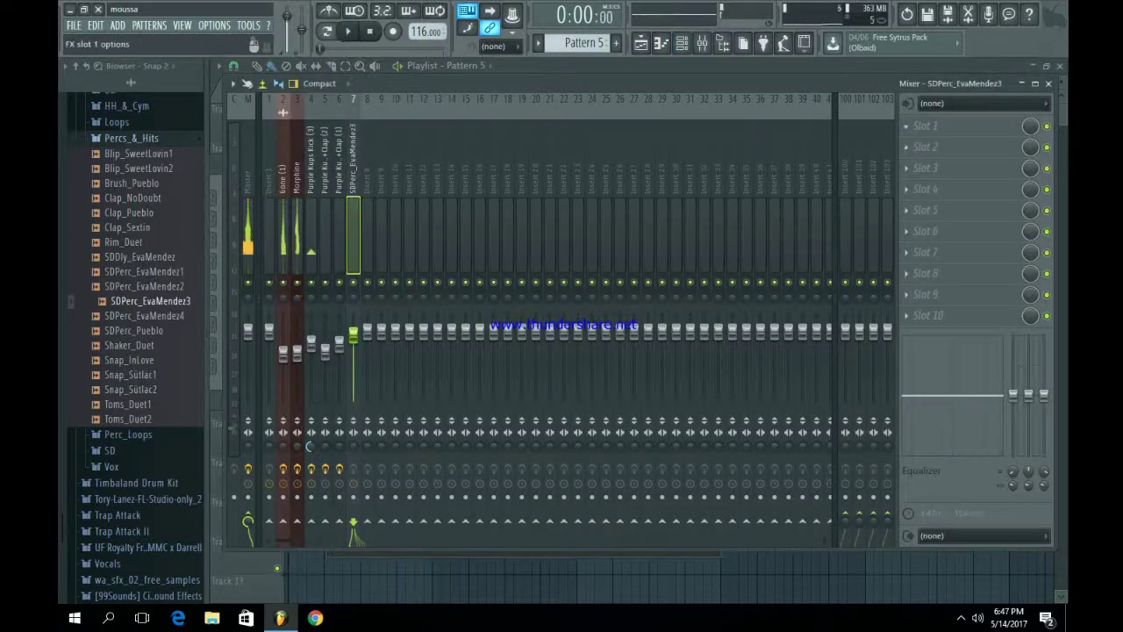
click(926, 126)
click(1010, 20)
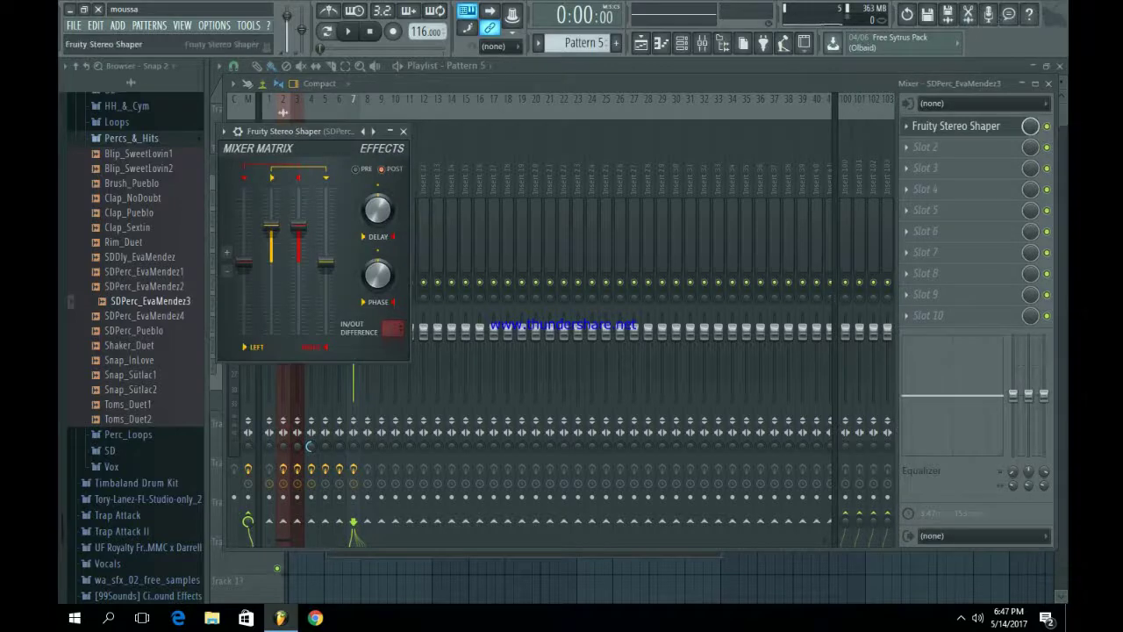
right_click(369, 132)
click(426, 275)
click(403, 131)
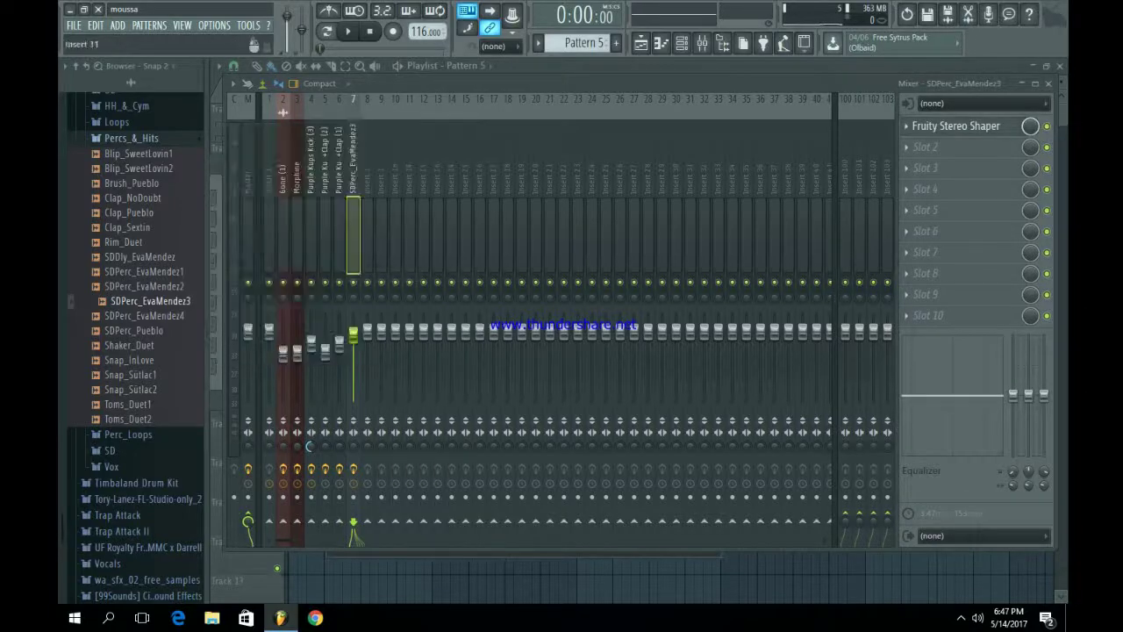
- Add Fruity Reeverb 2 in slot 2 of the SDPerc_EvaMendez3 mixer track and return to the playlist
click(926, 146)
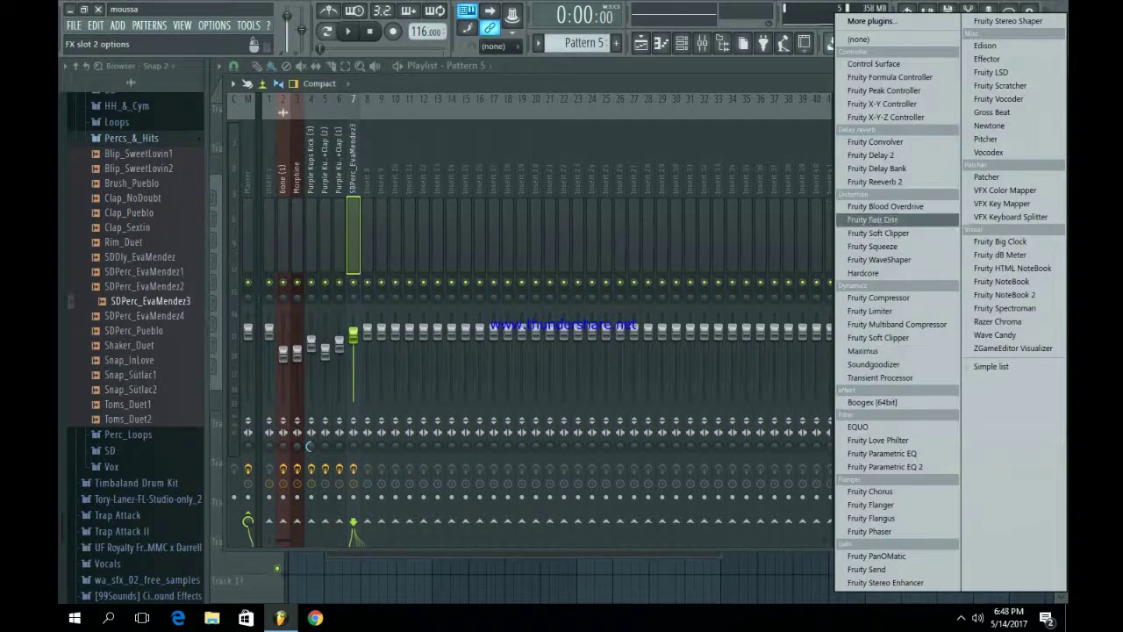
click(878, 183)
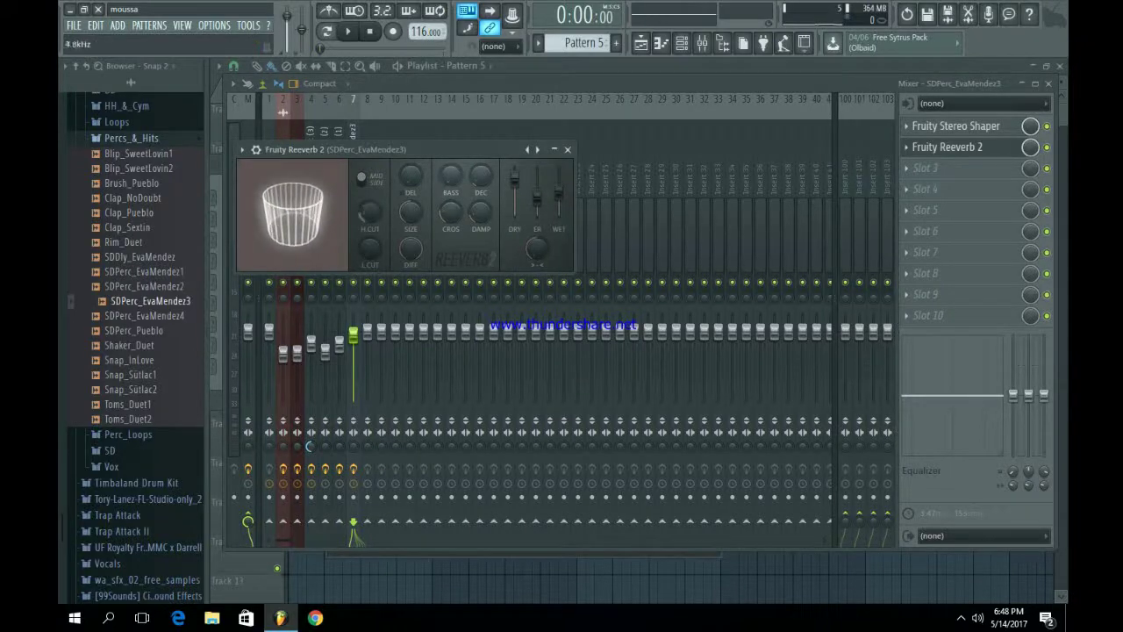
click(567, 149)
click(641, 43)
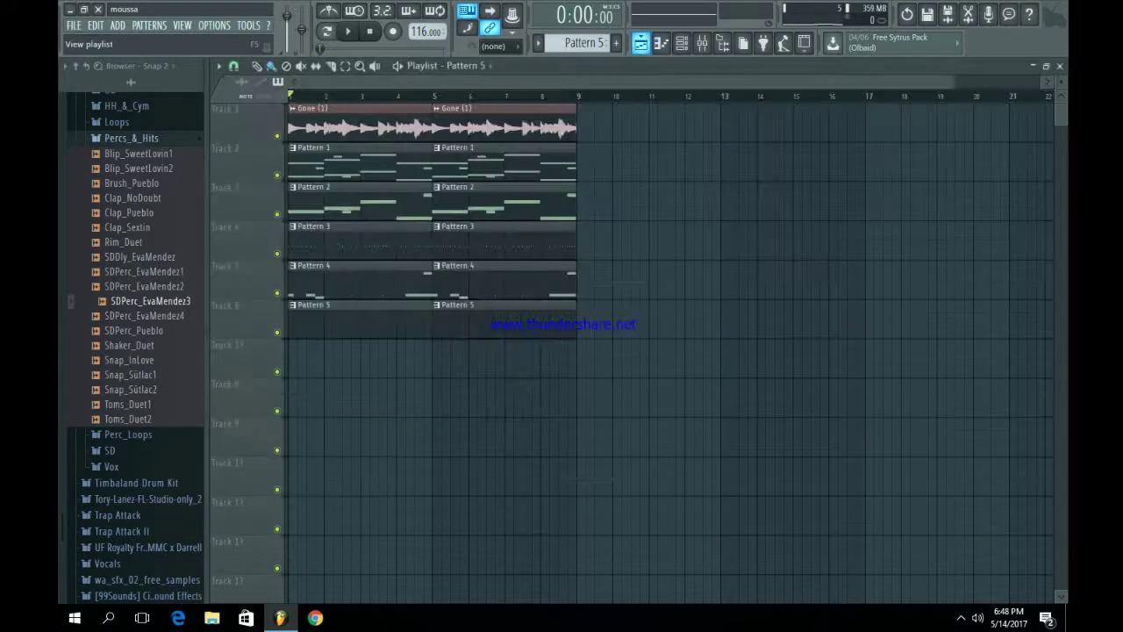
- Audition the vocal samples in the Vox folder of The Plug Drum Kit
click(131, 137)
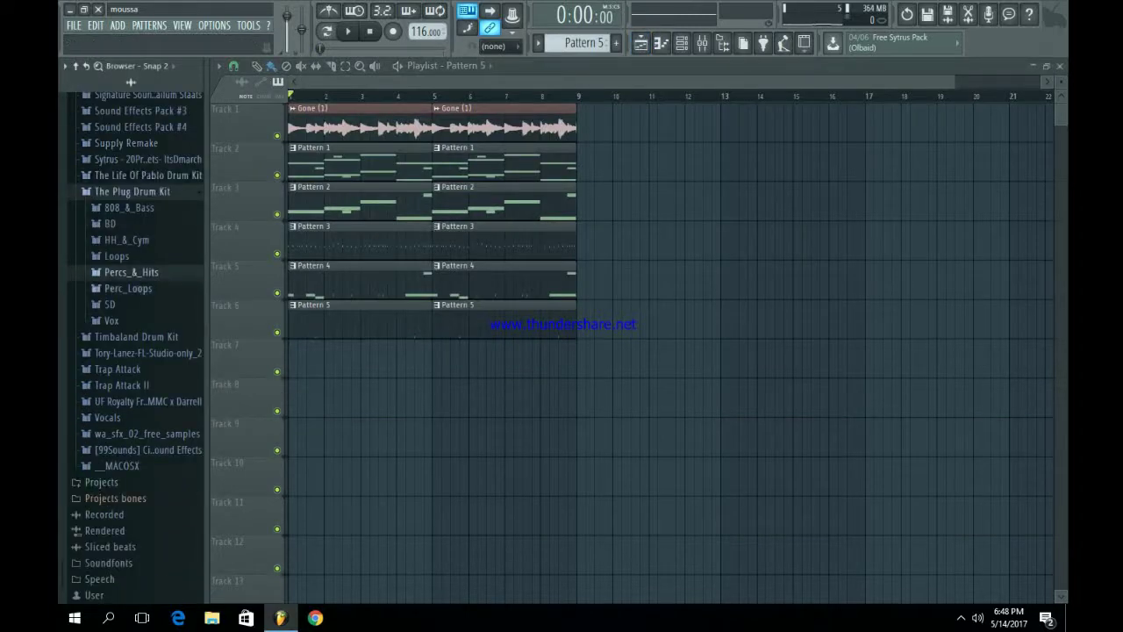
click(112, 320)
click(125, 337)
click(136, 365)
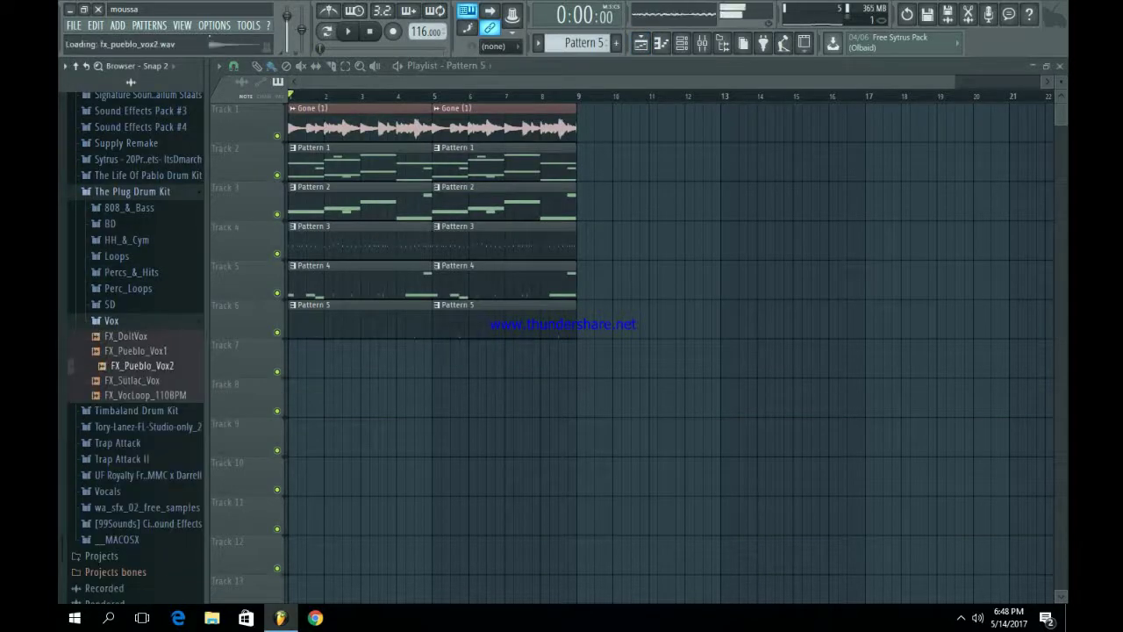
click(137, 380)
click(149, 395)
click(138, 380)
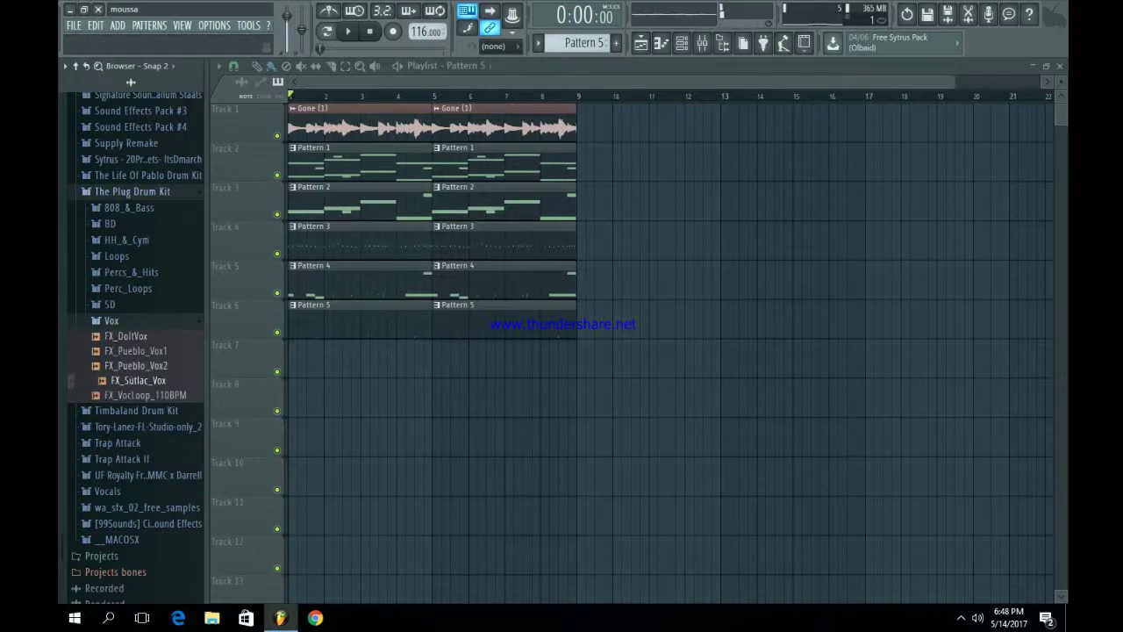
- Load FX_Sütlac_Vox into a new channel and route it to mixer track 8
right_click(163, 378)
click(202, 394)
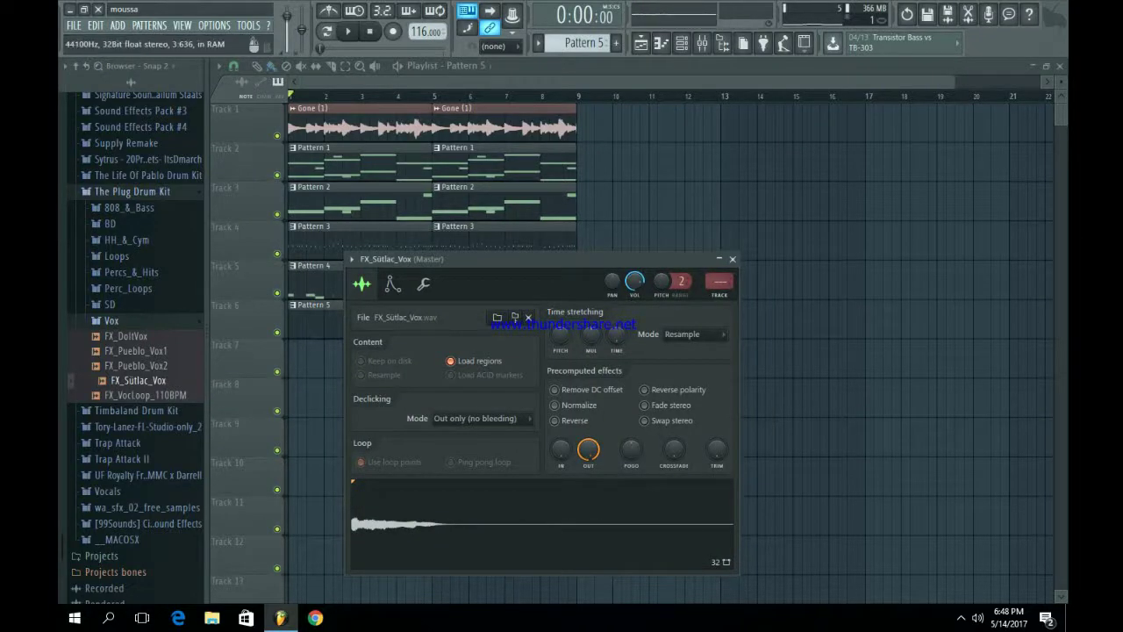
key(F9)
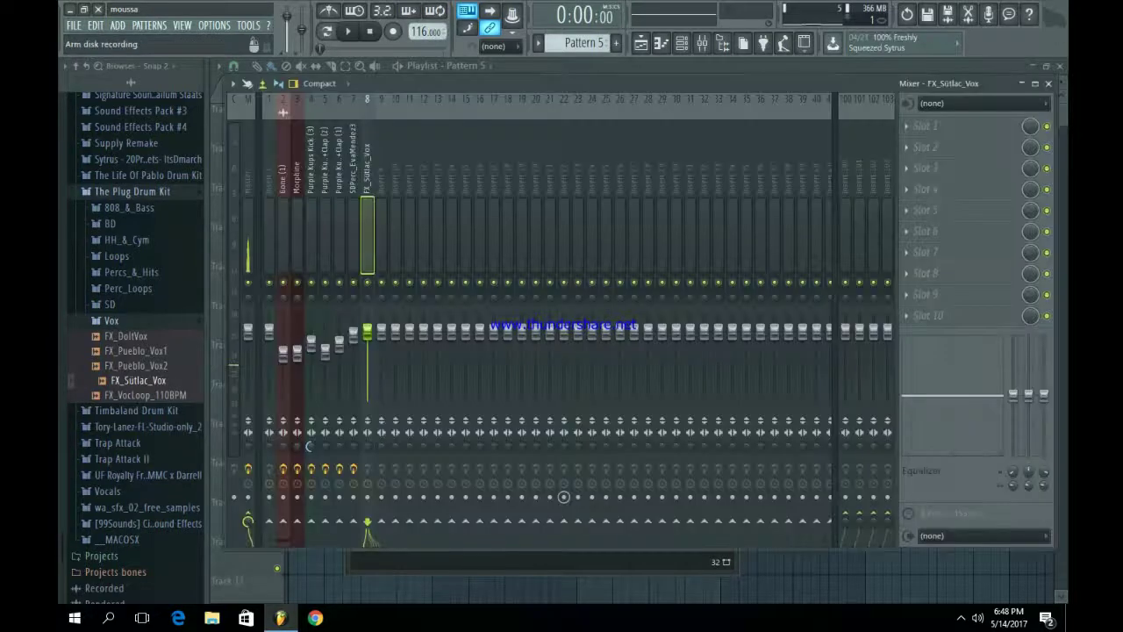
- Add Fruity Stereo Shaper in slot 1 of the FX_Sütlac_Vox mixer track with the Stereoize 3 preset
click(926, 125)
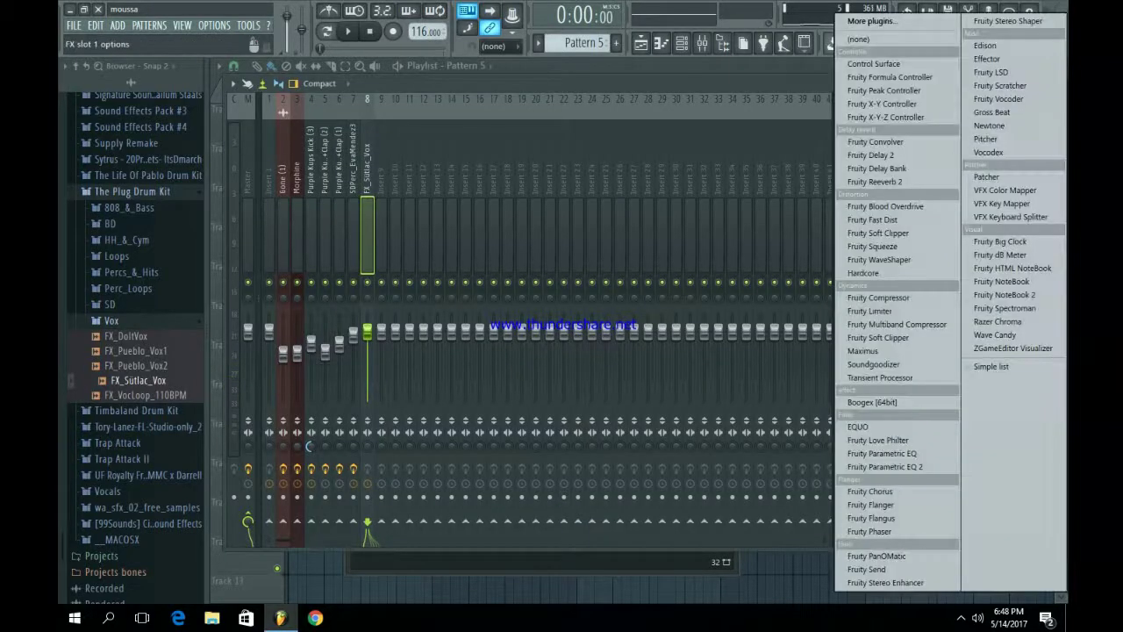
click(1009, 21)
right_click(409, 167)
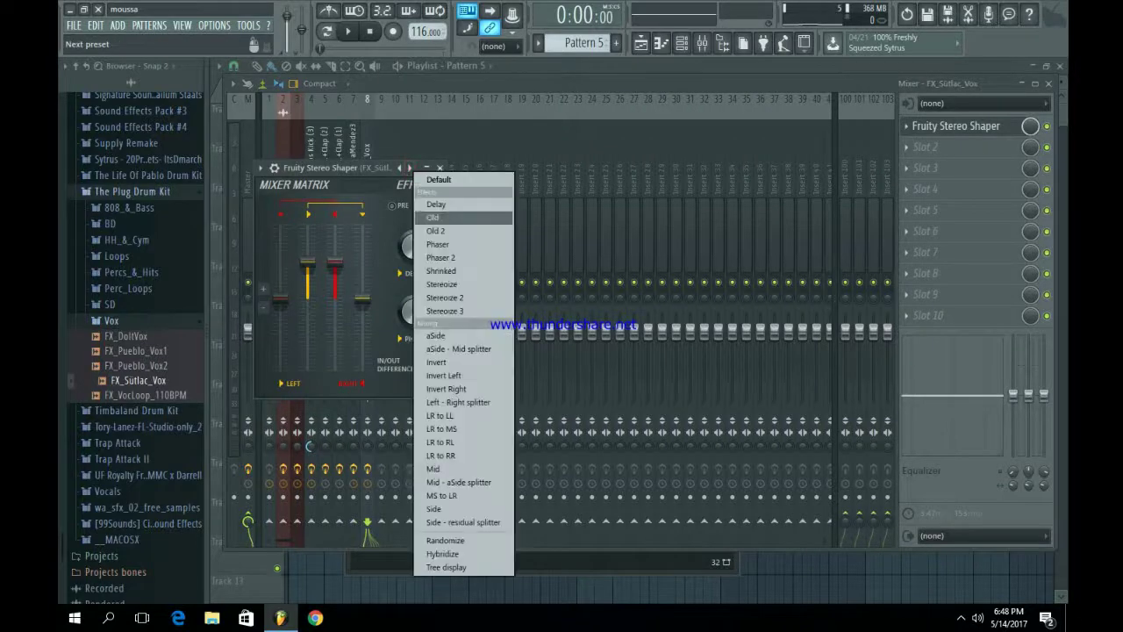
click(445, 310)
click(956, 126)
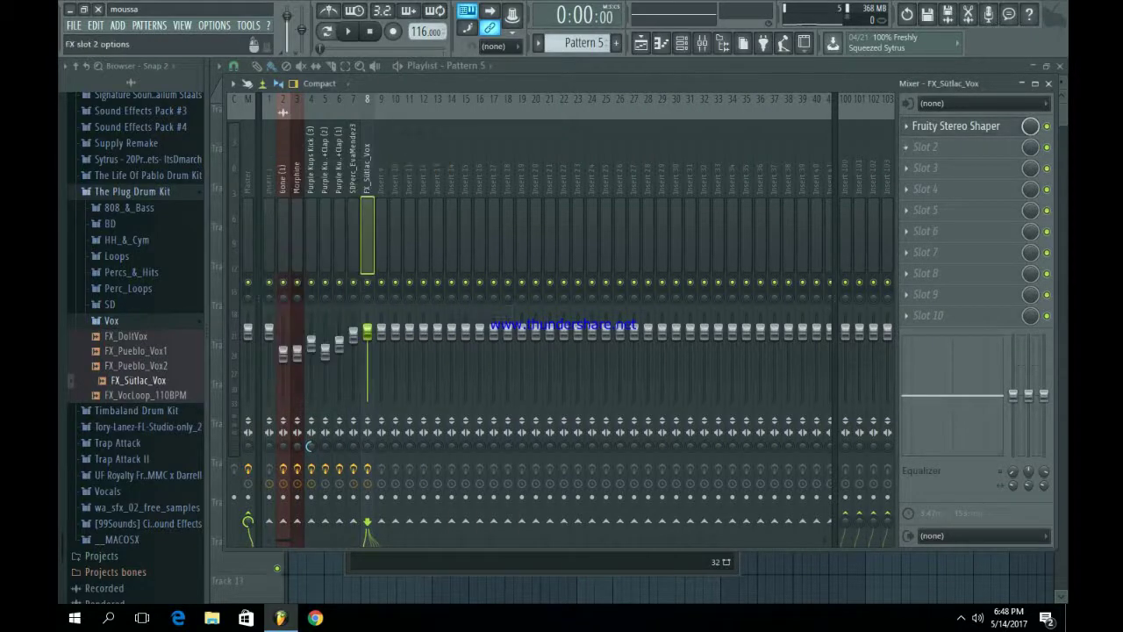
- Add Fruity Reeverb 2 in slot 2 of the FX_Sütlac_Vox mixer track and lower the track's level to about -2.0 dB
click(926, 146)
click(869, 182)
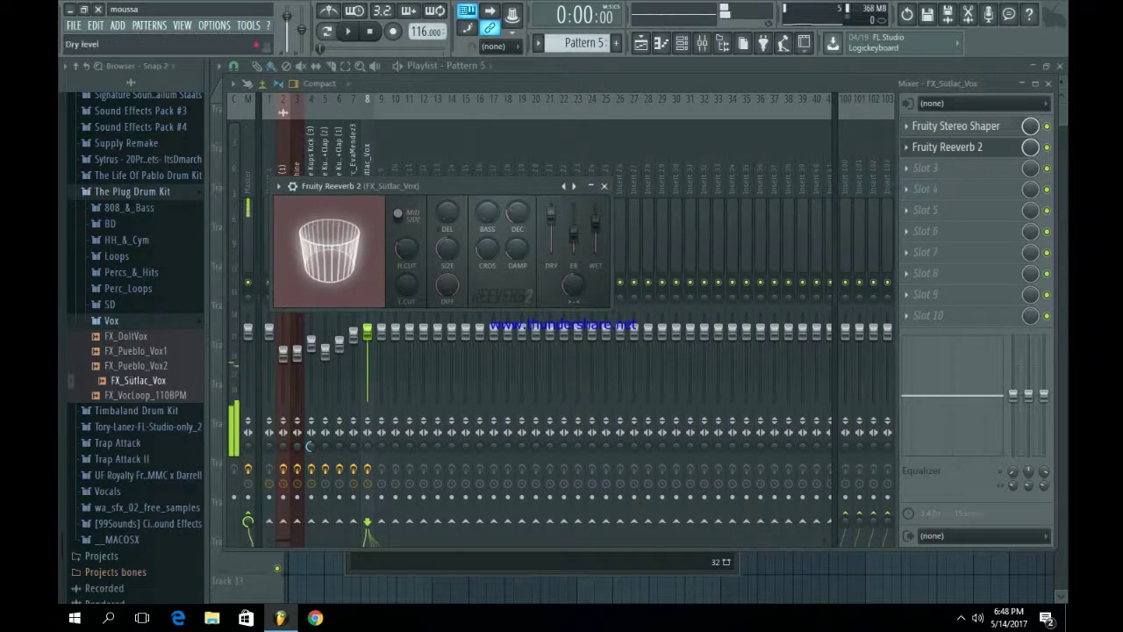
key(Escape)
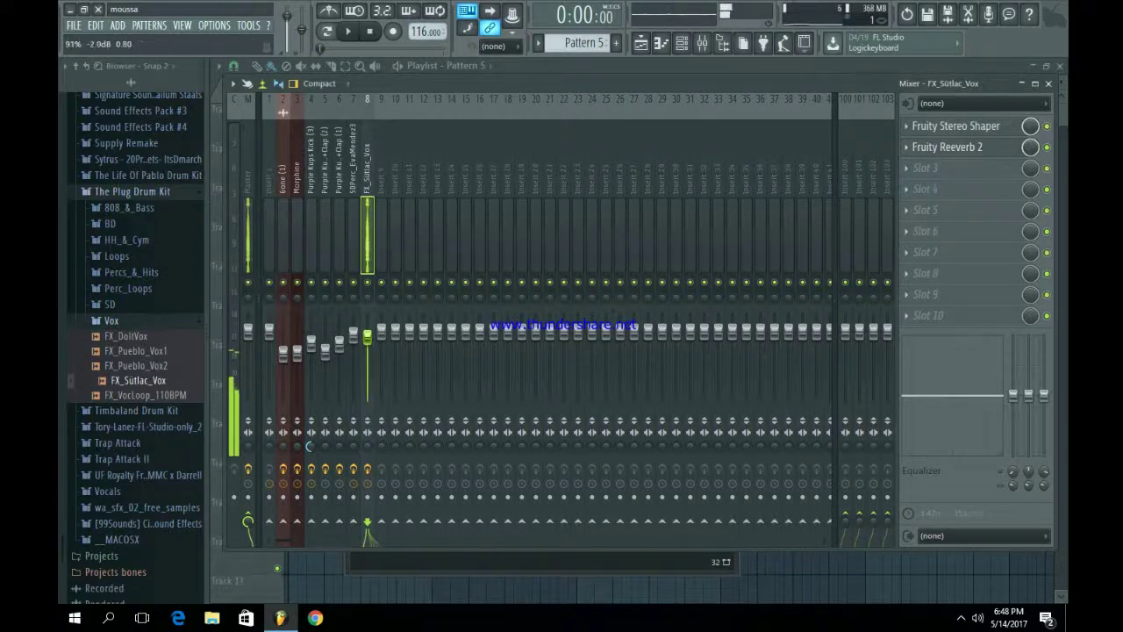
click(640, 43)
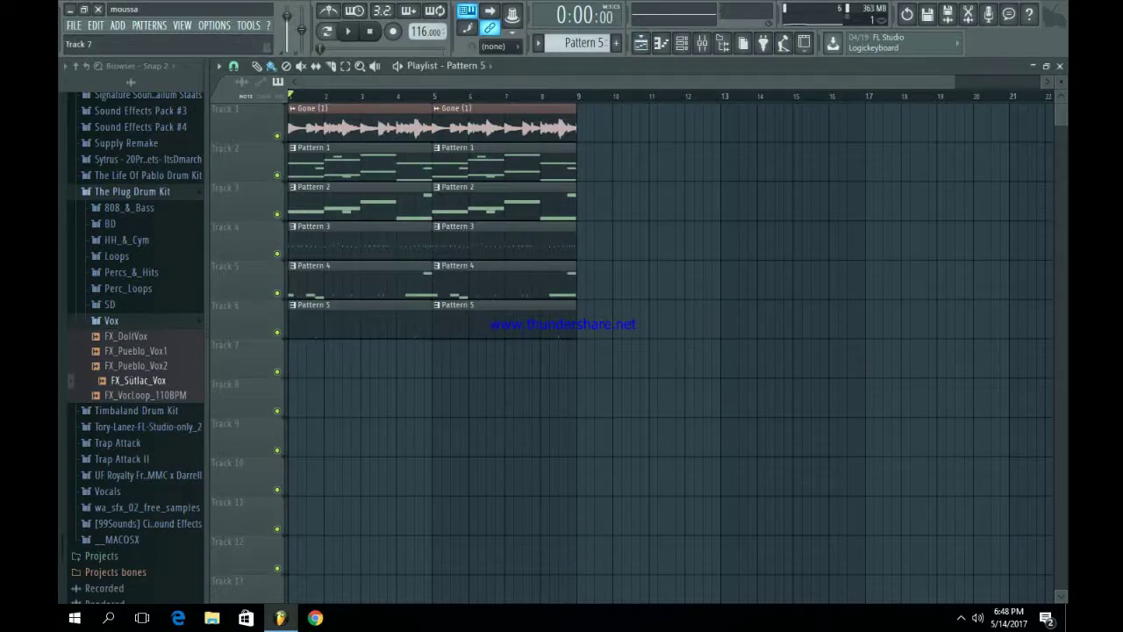
- Create Pattern 6 with an FX_Sütlac_Vox hit on step 1 and place it on Track 7 at bar 1
click(307, 346)
right_click(307, 347)
click(661, 43)
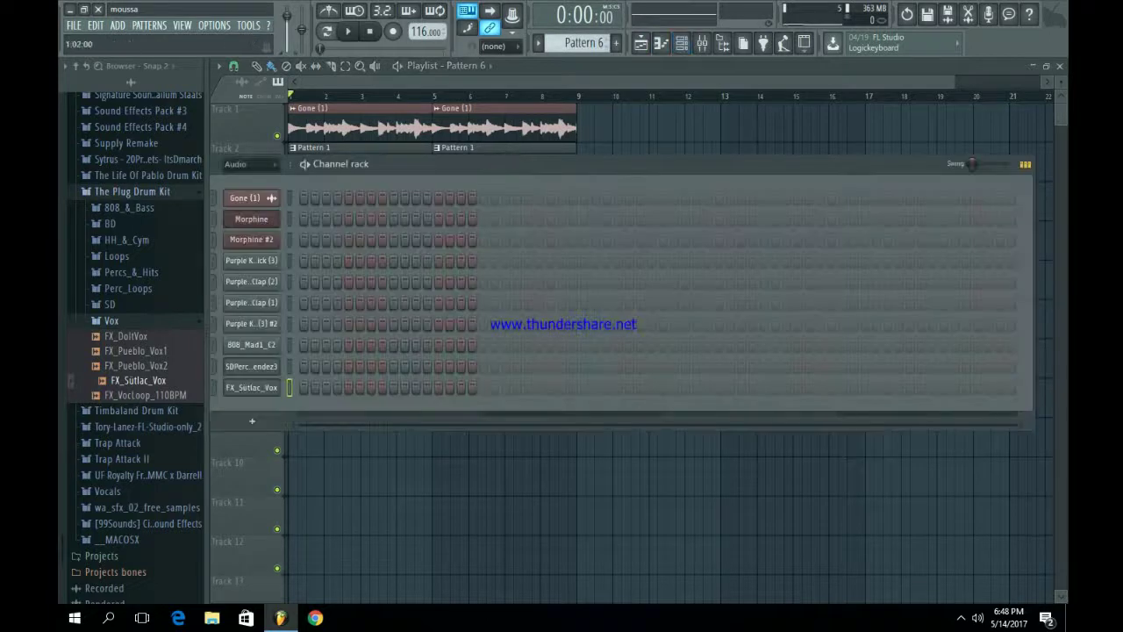
key(F6)
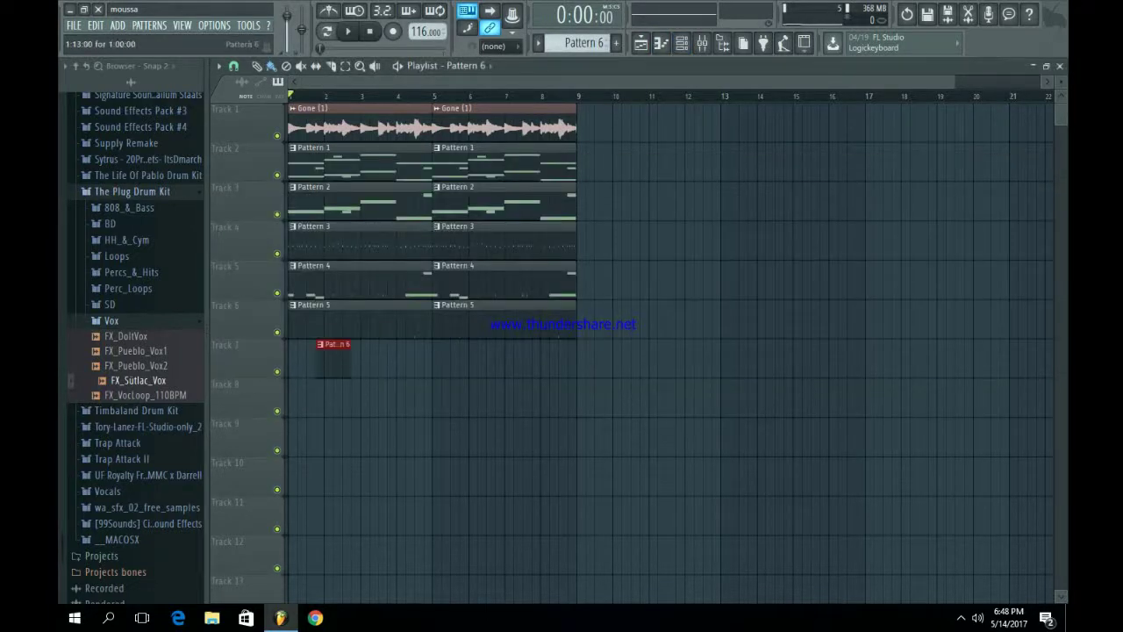
click(295, 350)
- Play the song and solo Track 7 to hear the vocal hit on its own
key(space)
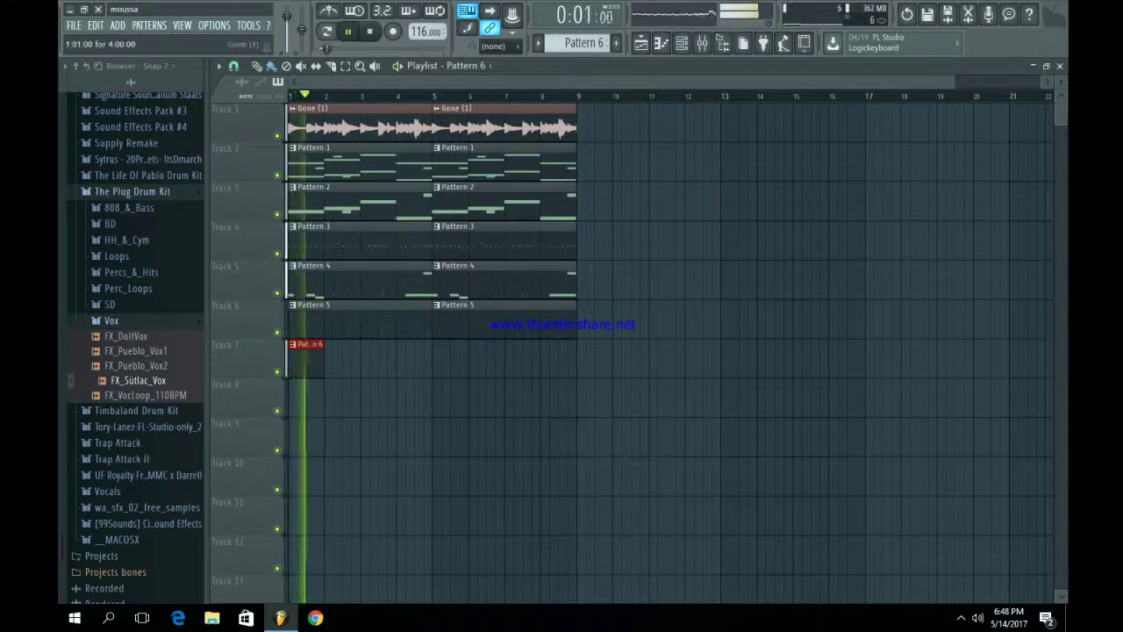
right_click(278, 371)
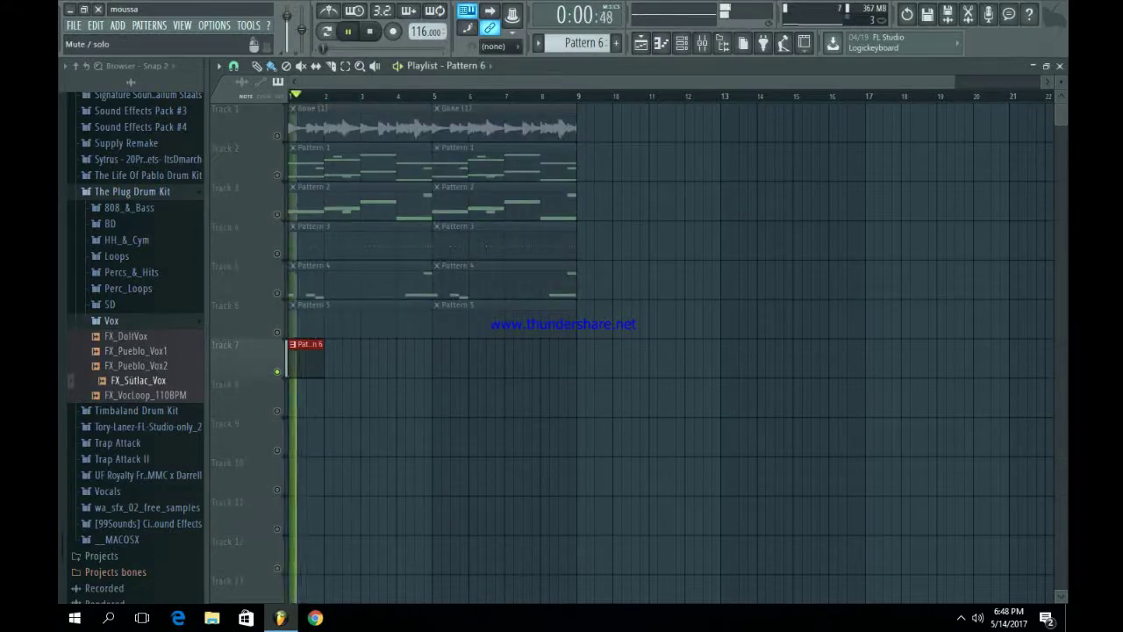
key(space)
- Set the FX_Sütlac_Vox note in Pattern 6 to B4 in the piano roll and play the song with Track 7 unsoloed
key(F7)
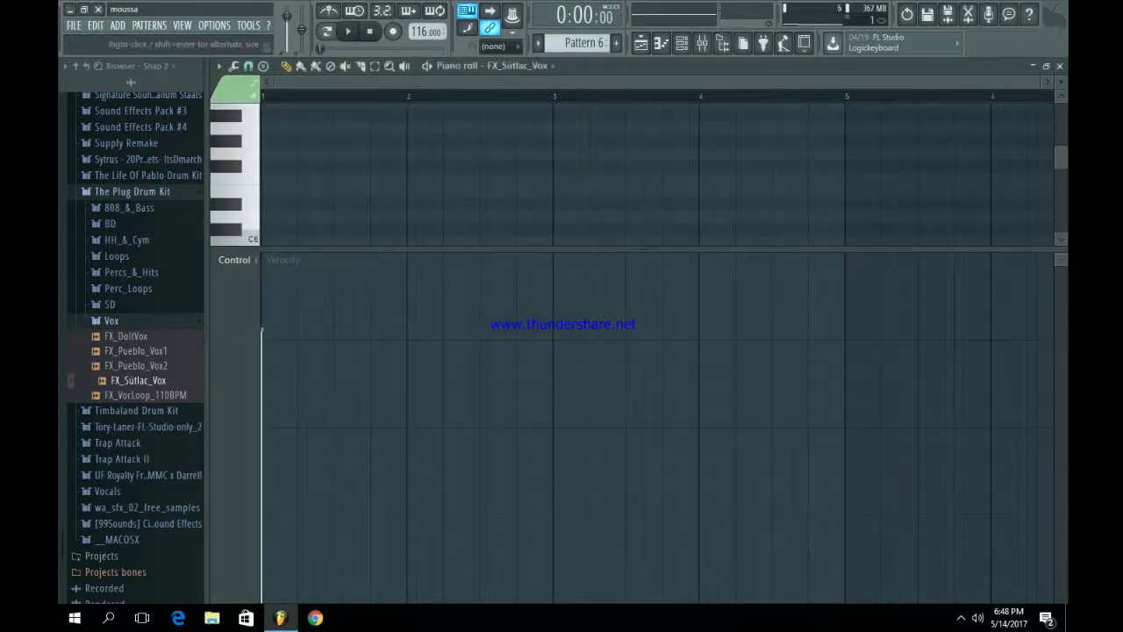
drag(262, 252, 261, 413)
scroll(255, 275, down, 3)
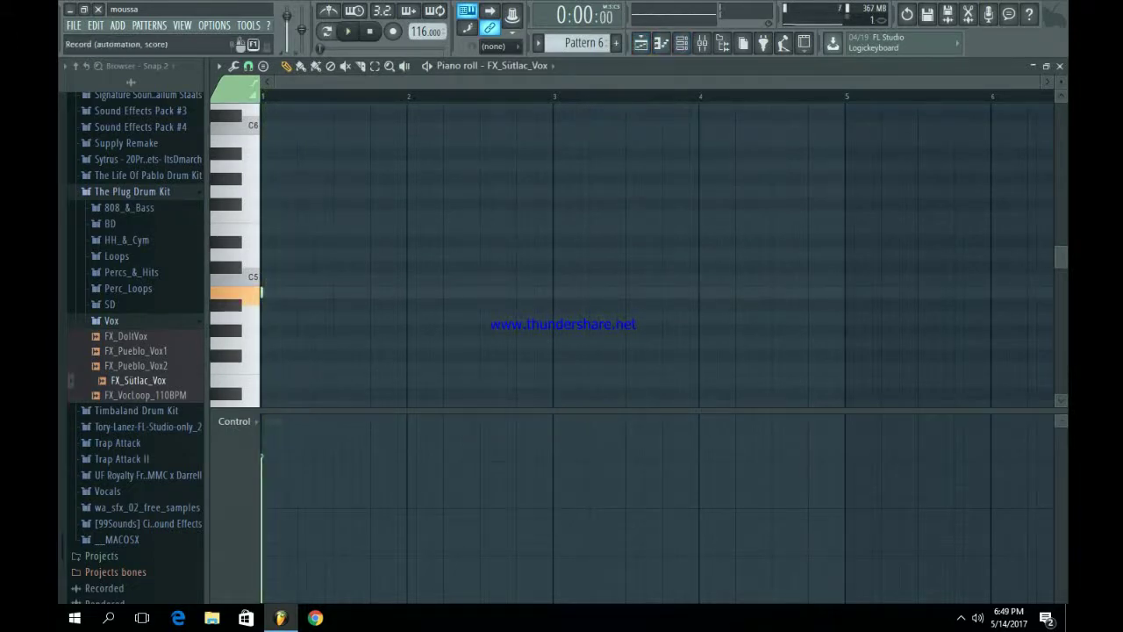
key(F5)
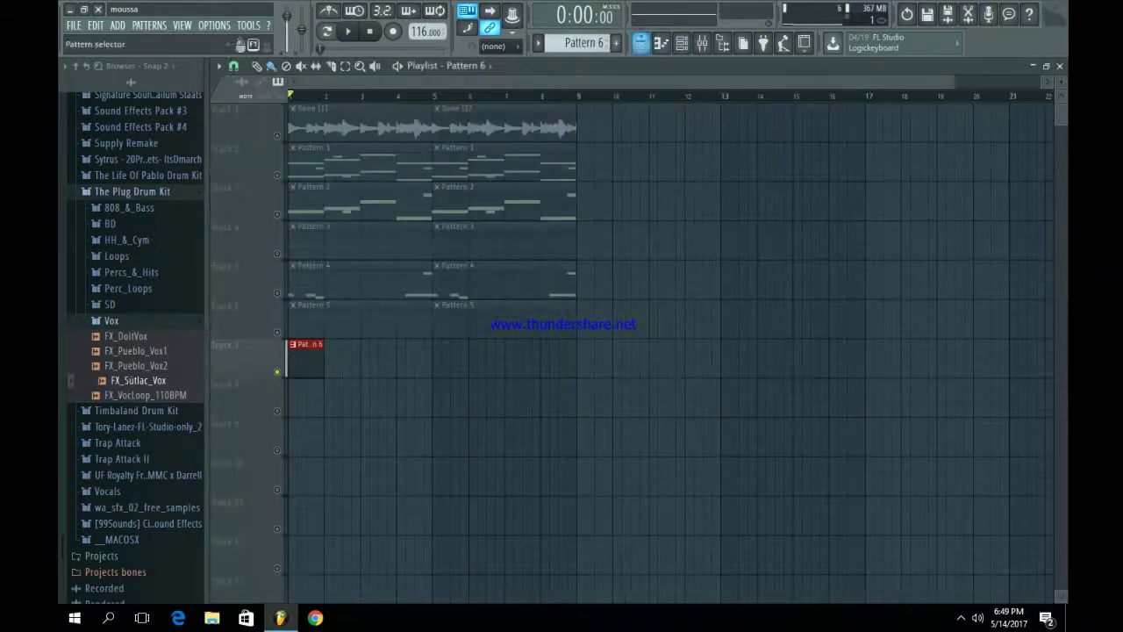
key(space)
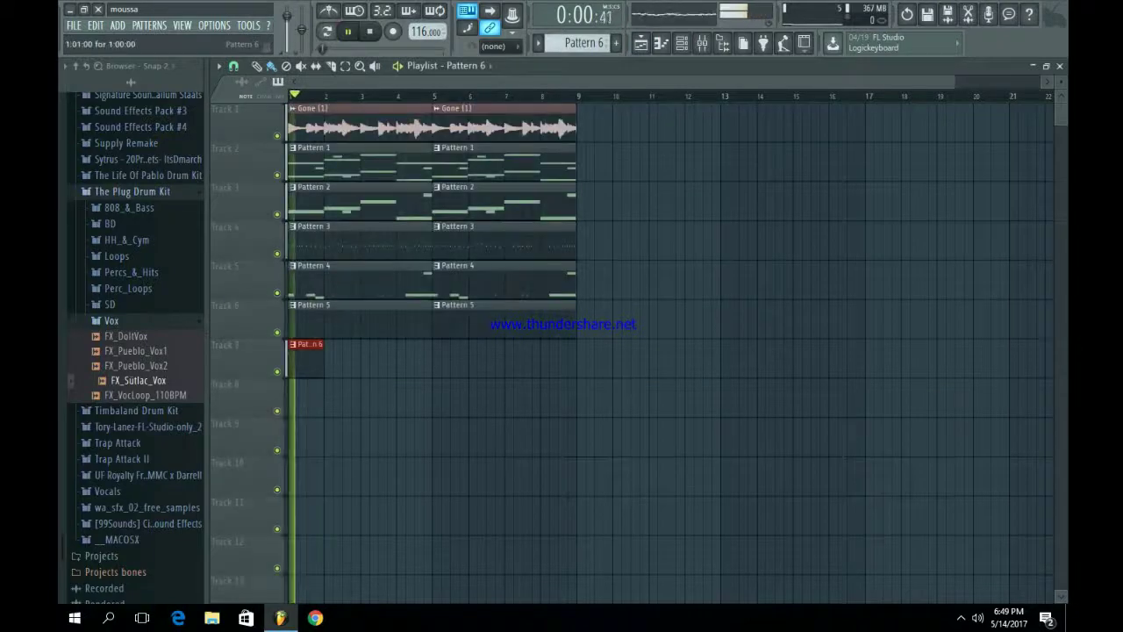
key(space)
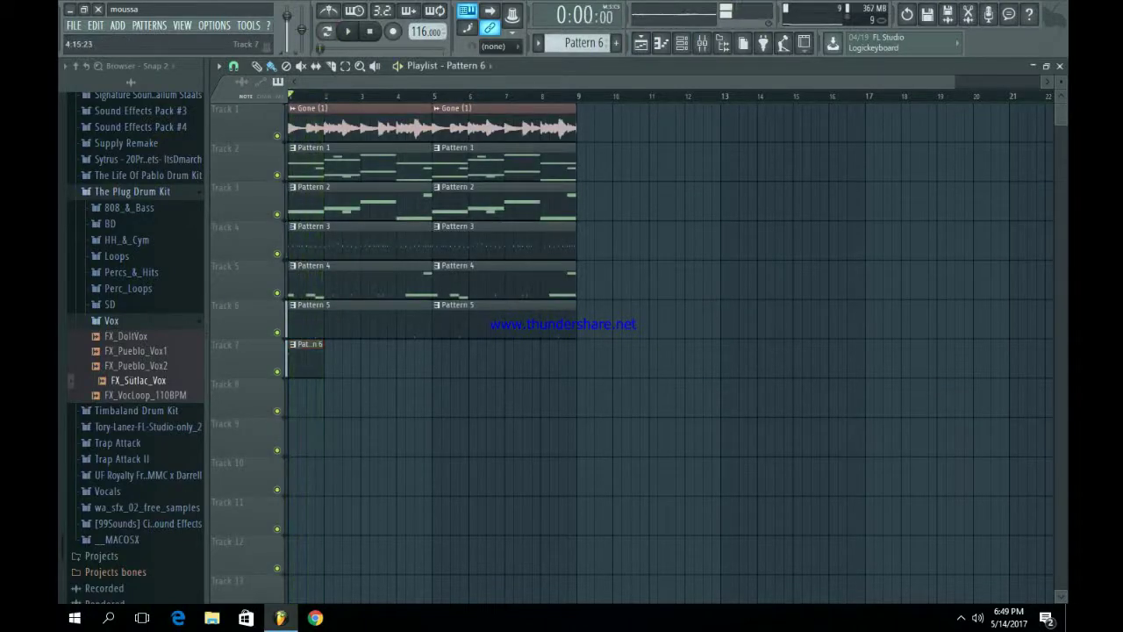
- Select all pattern clips on Tracks 2 to 7 and duplicate them to start at bar 9
drag(632, 380, 289, 143)
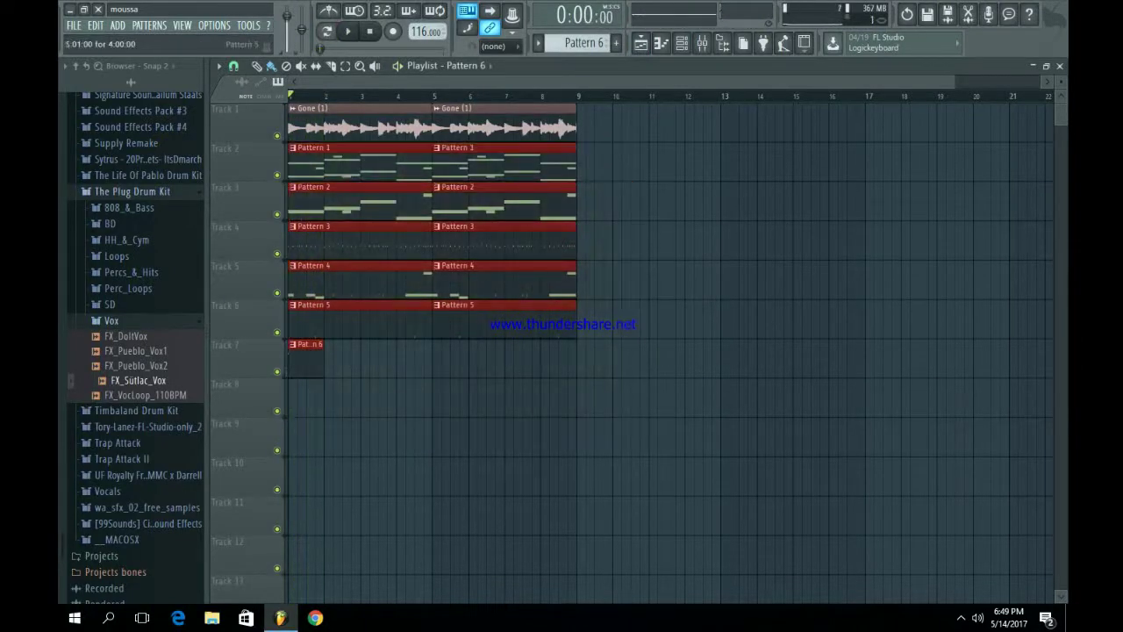
key(ctrl+b)
key(ctrl+d)
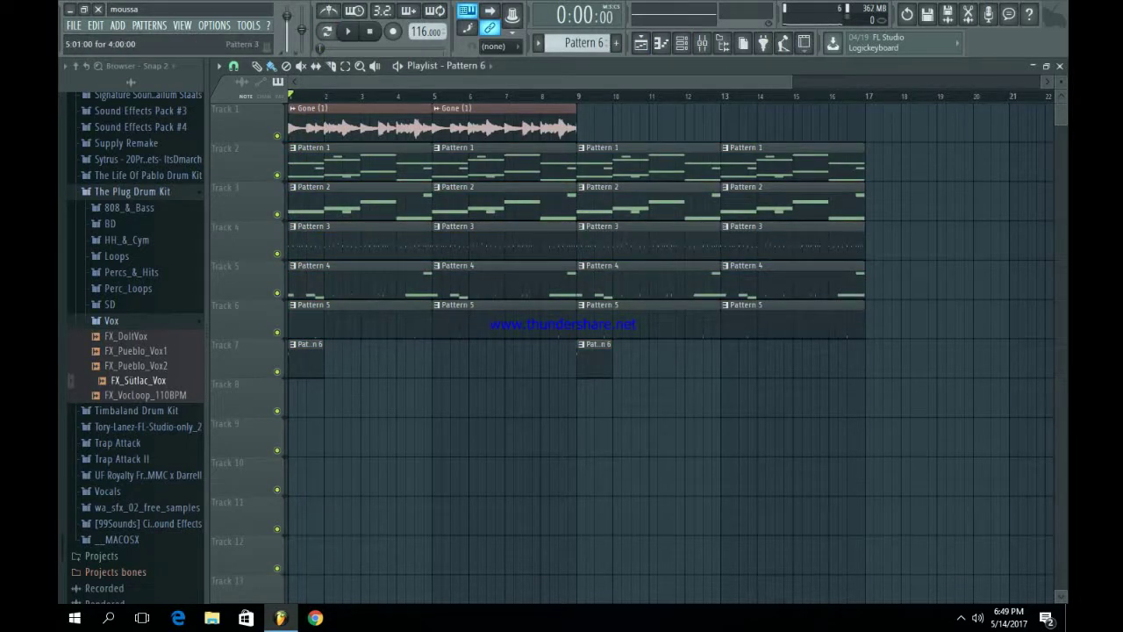
- Delete the Pattern 3, 4, 5 and 6 clips from bars 1 to 8, leaving only the melodic parts there
right_click(504, 241)
right_click(383, 242)
right_click(360, 281)
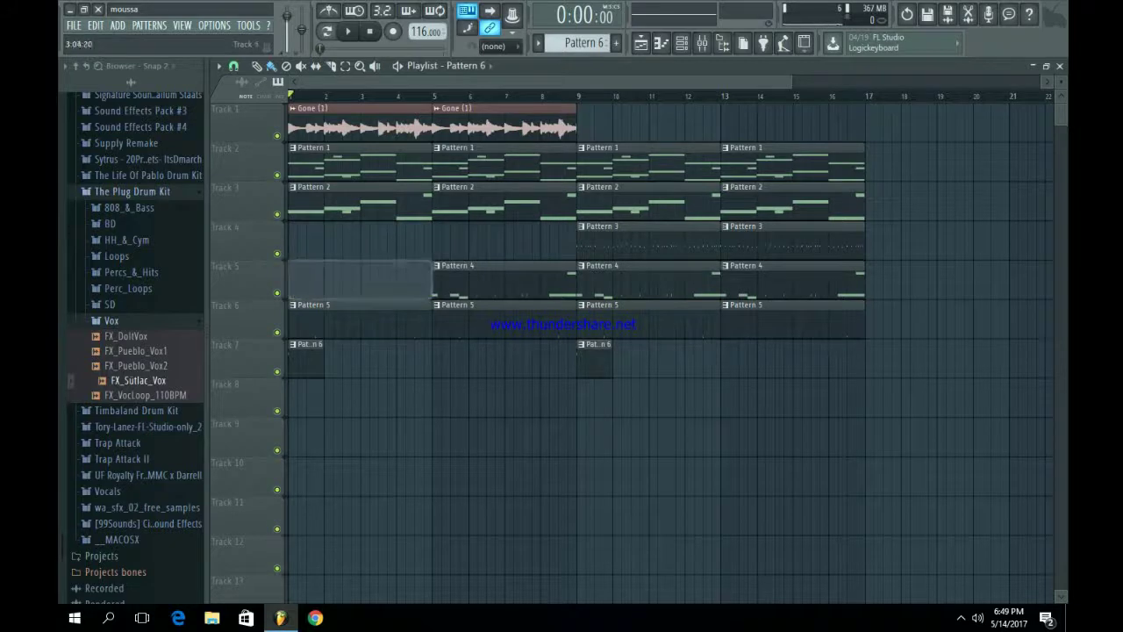
right_click(360, 320)
right_click(505, 321)
right_click(504, 280)
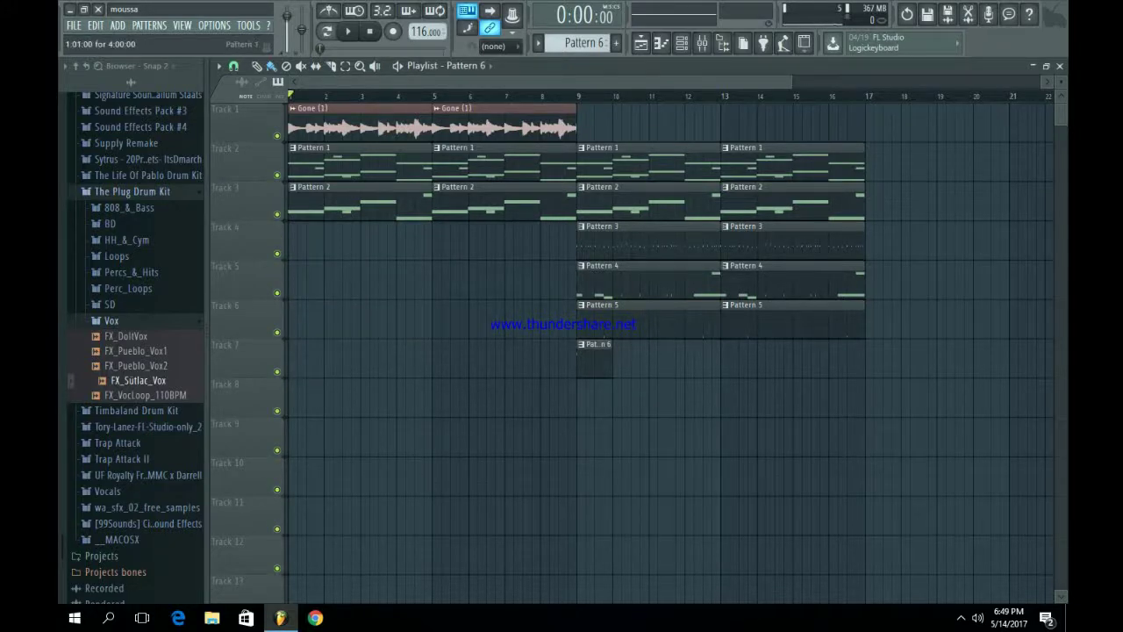
- Delete the Pattern 1 clip in bars 1 to 4 on Track 2, play the song, and collapse the Vox folder
right_click(391, 162)
key(space)
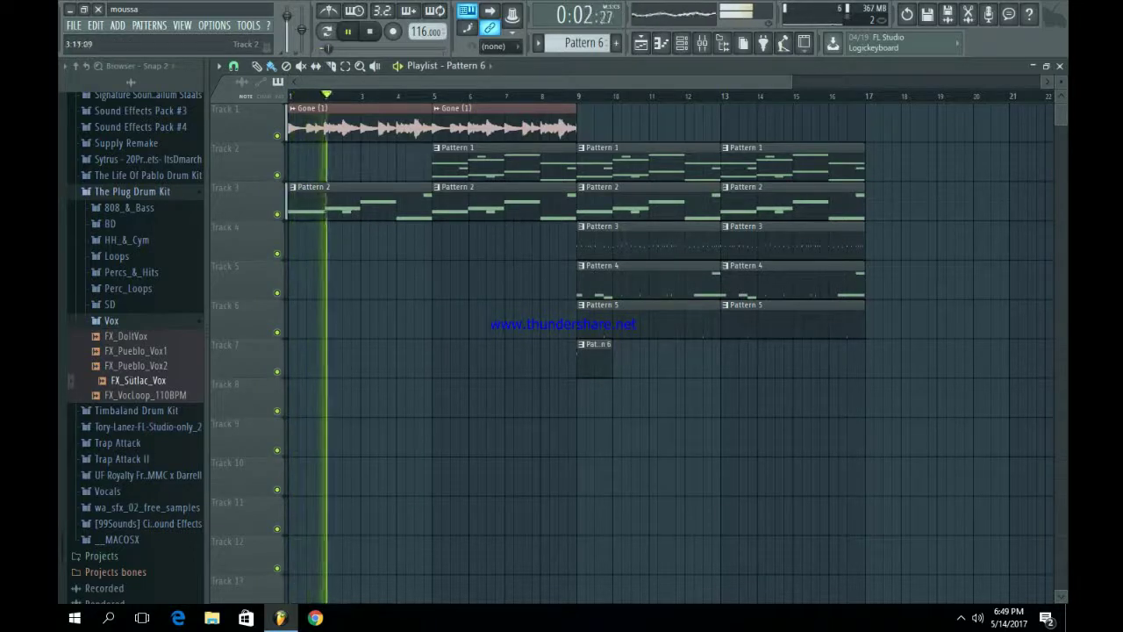
click(112, 320)
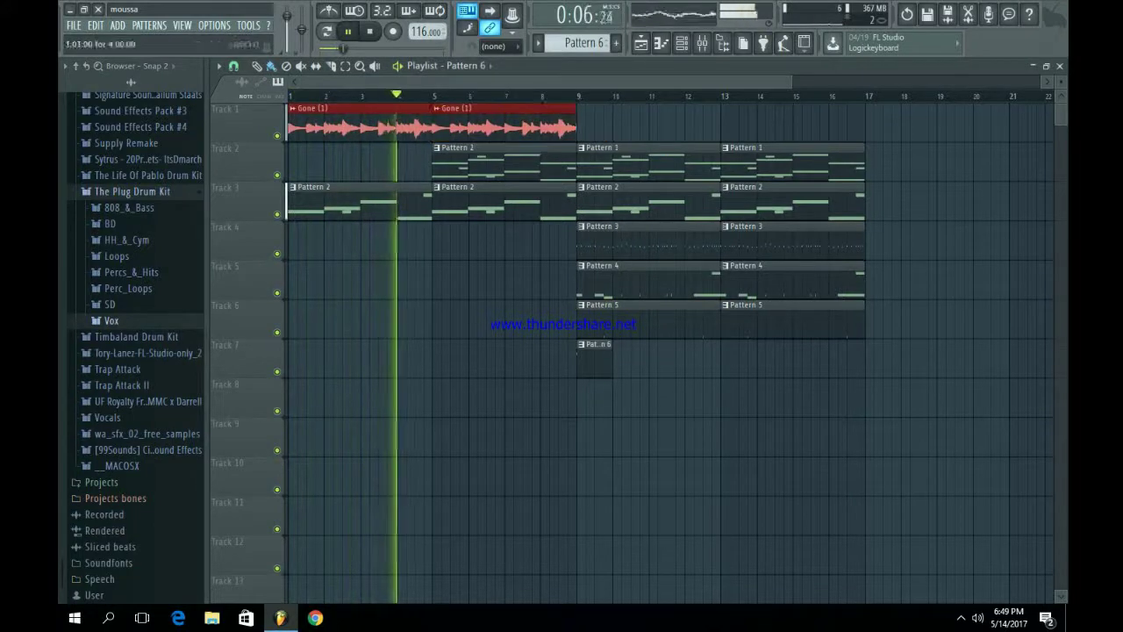
- Duplicate the Gone (1) clips to fill bars 9 to 16 and delete the Pattern 2 clips from those bars
key(ctrl+b)
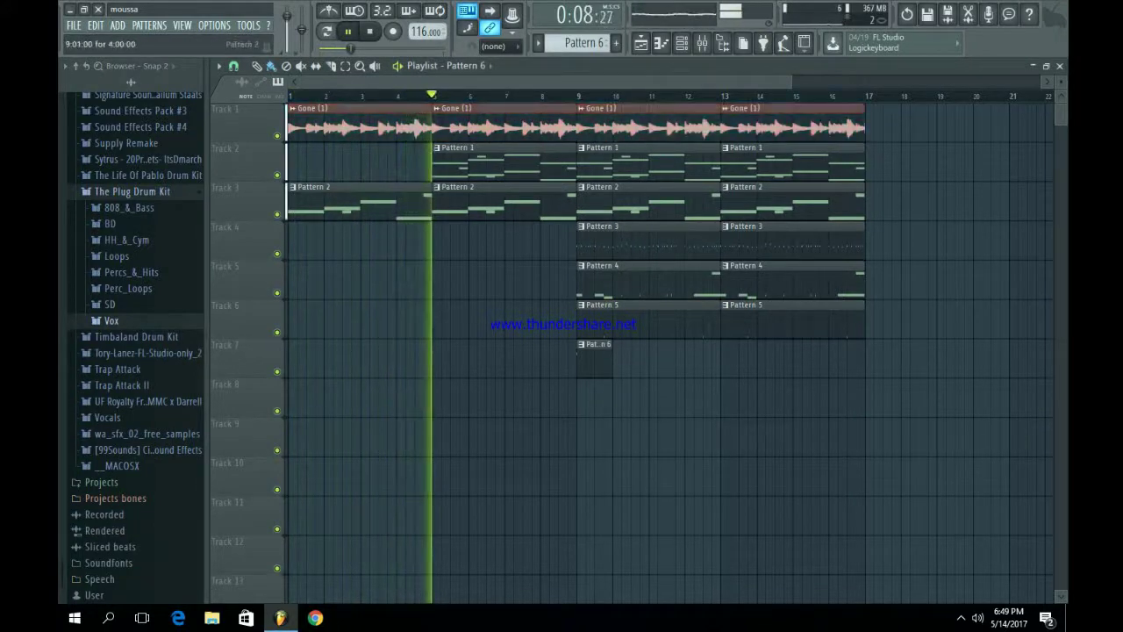
key(Delete)
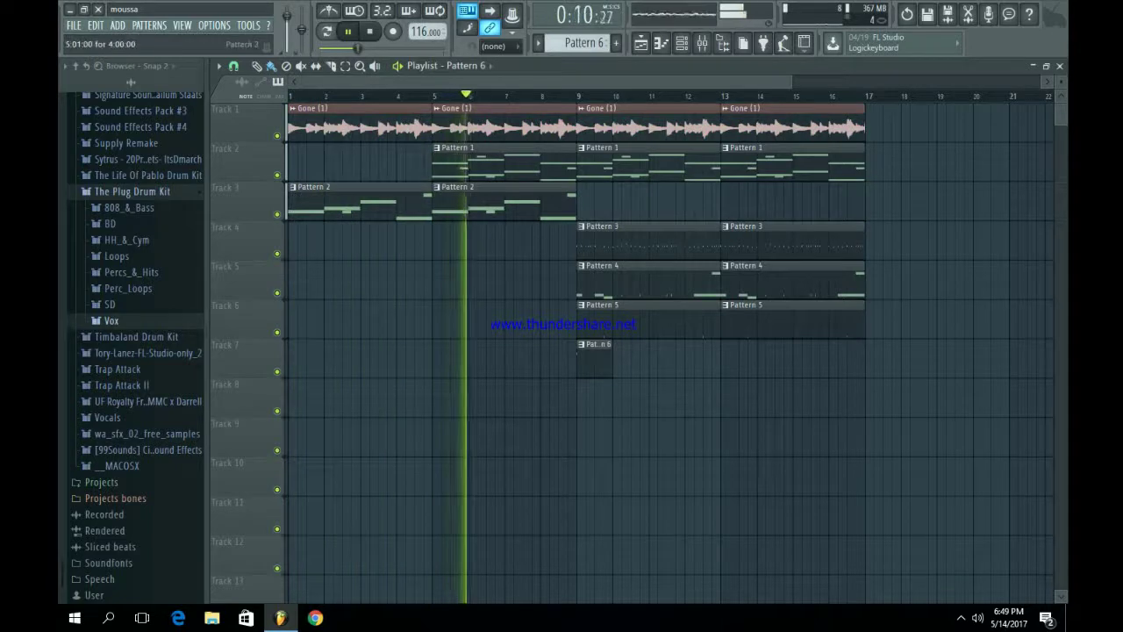
- Raise the Morphine mixer track's volume slightly and stop playback
key(F9)
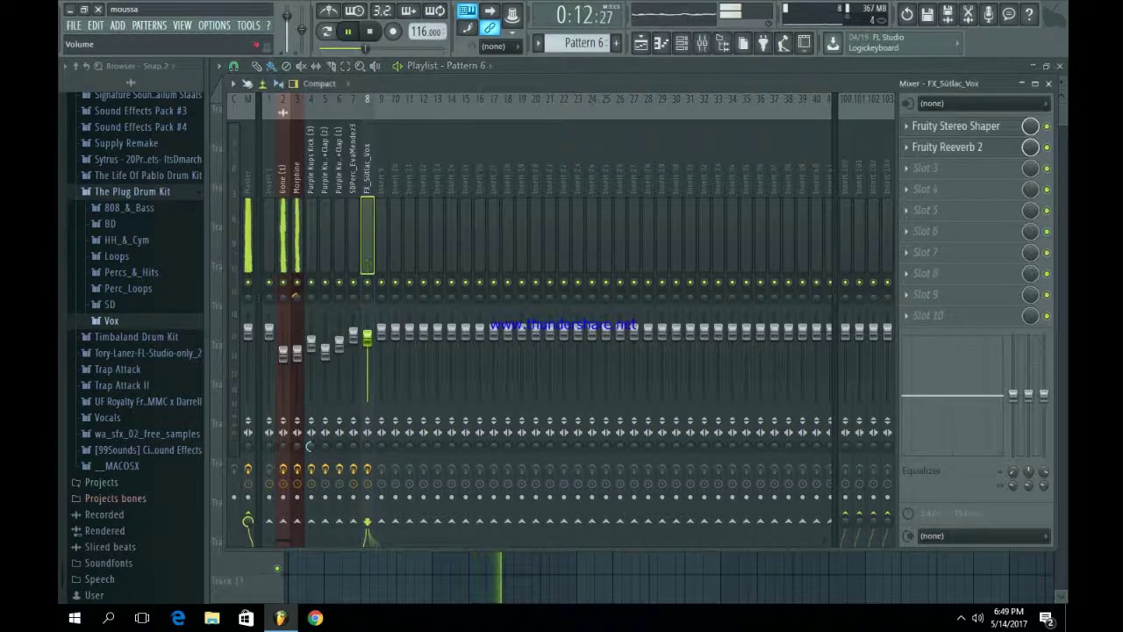
click(297, 347)
key(space)
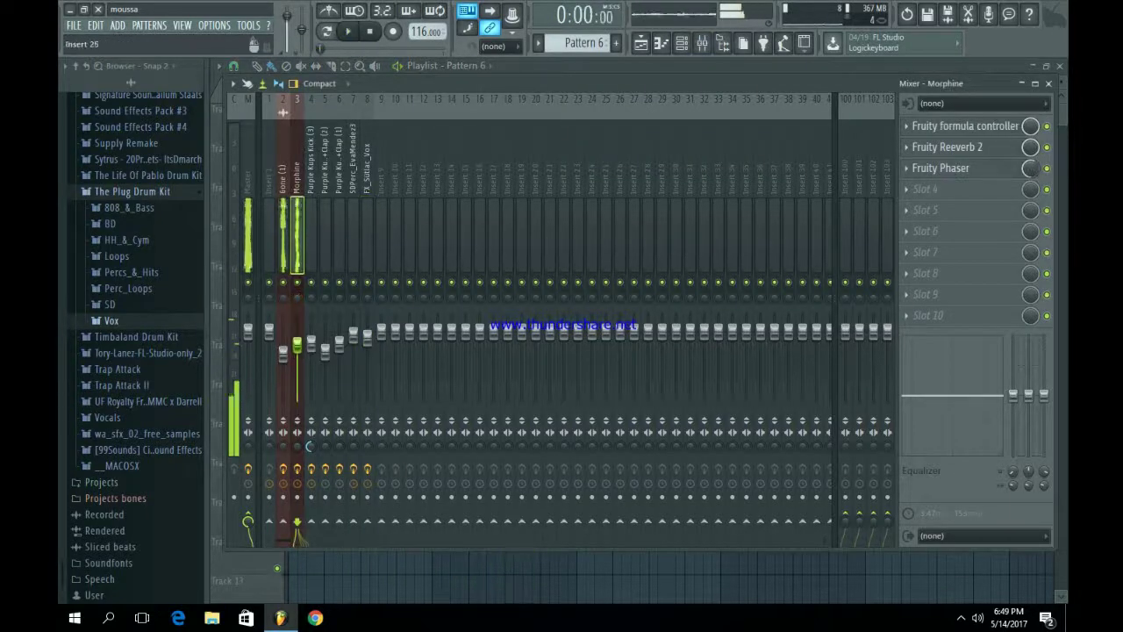
- Place another Pattern 6 clip at bar 13 on Track 7 of the playlist
key(F9)
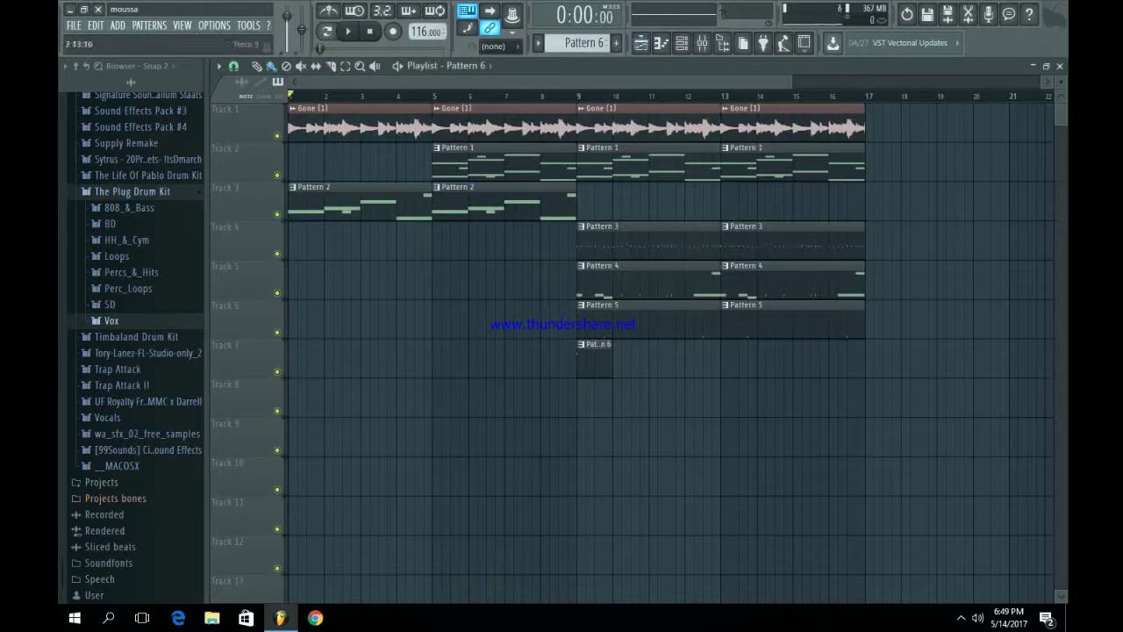
click(735, 359)
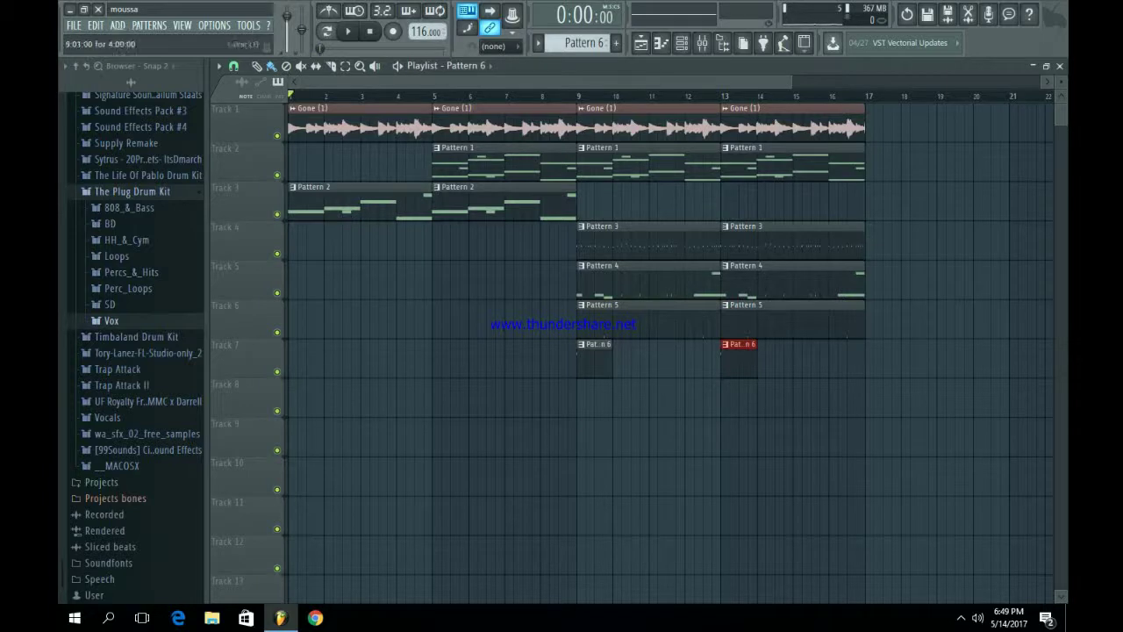
- Switch to the empty Pattern 7 and add a 3x Osc channel
click(660, 42)
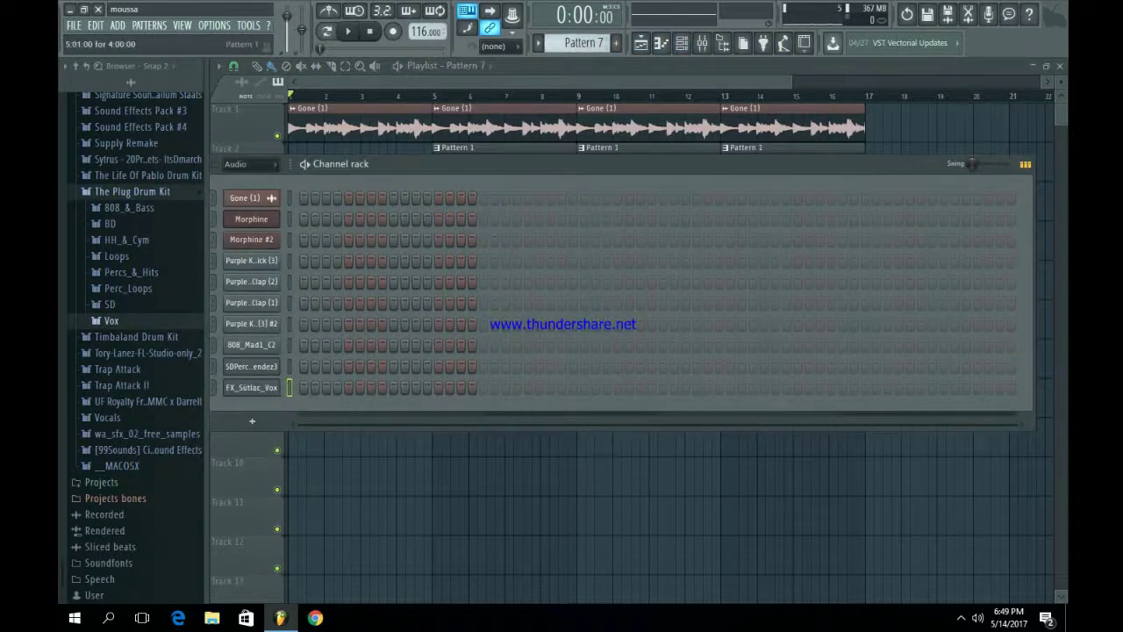
click(314, 413)
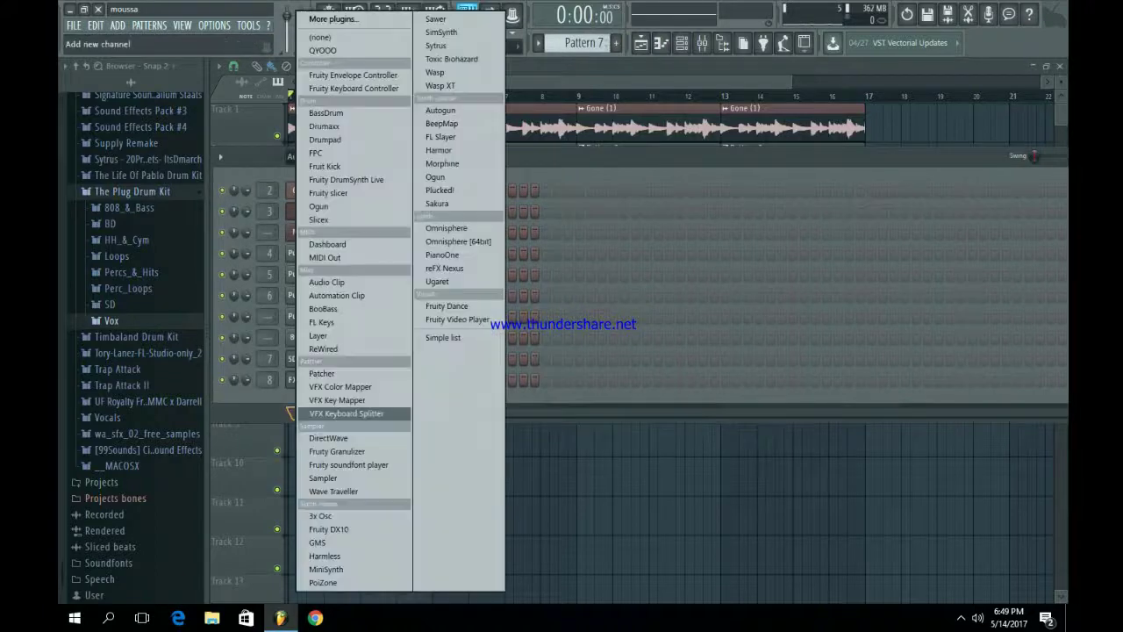
click(321, 516)
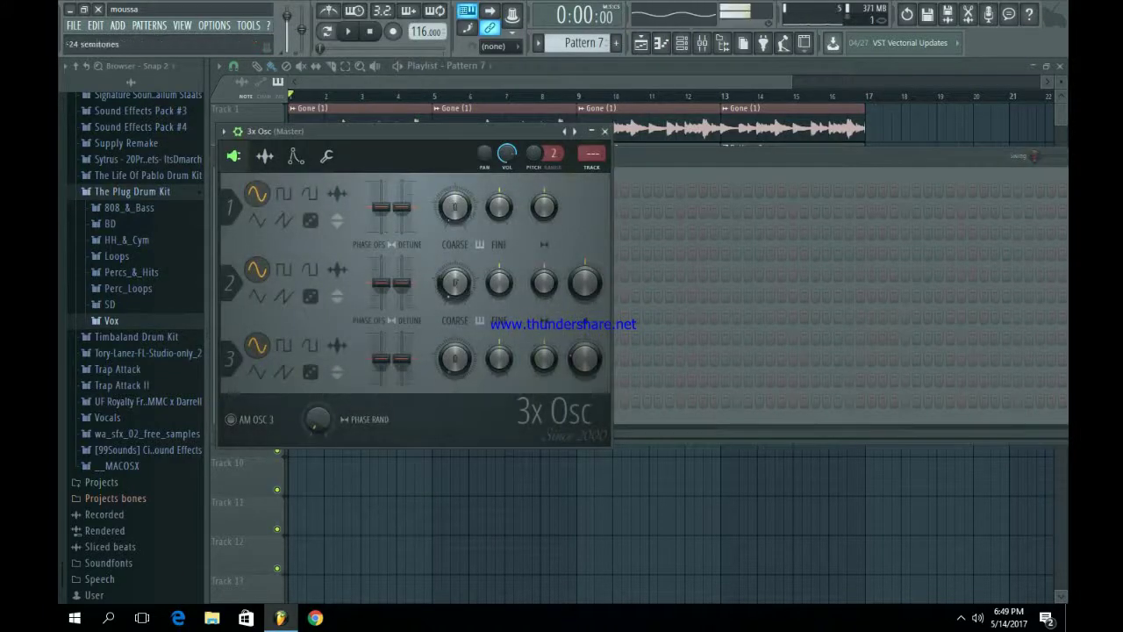
- Enable the 3x Osc pitch envelope as a rising attack, with hold, decay, sustain and release at minimum and the amount at maximum
click(265, 155)
click(296, 155)
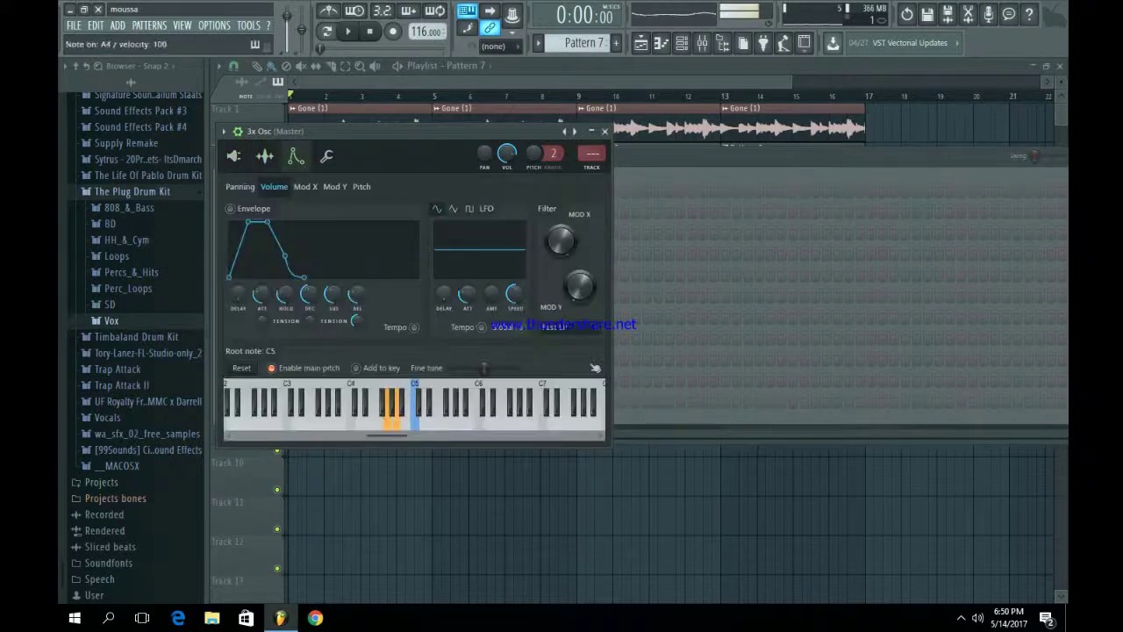
click(361, 186)
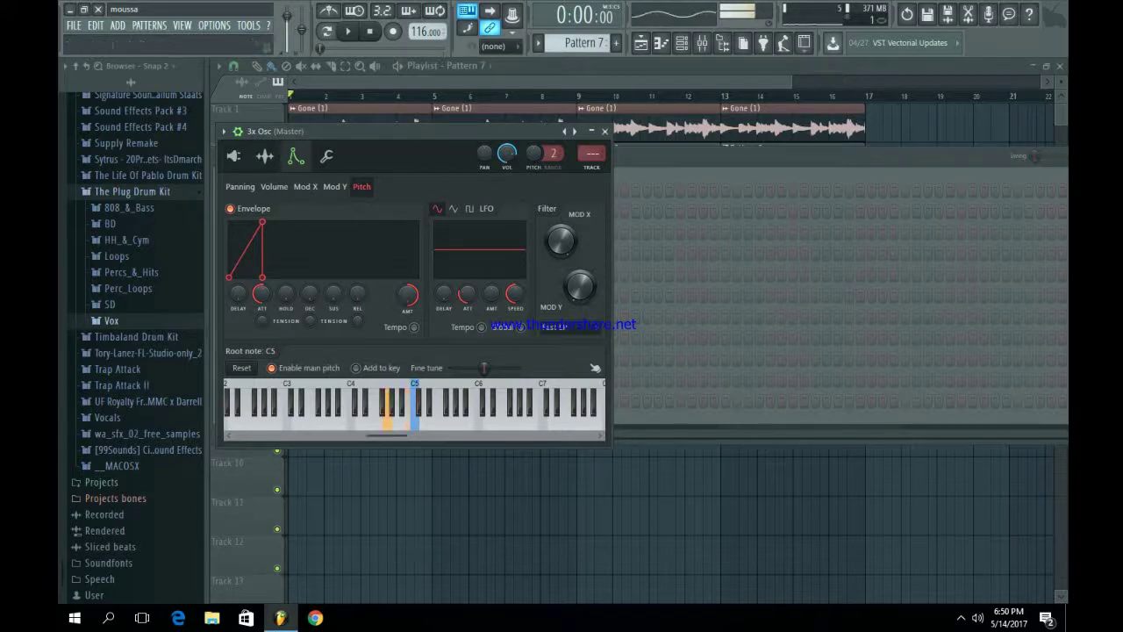
click(413, 327)
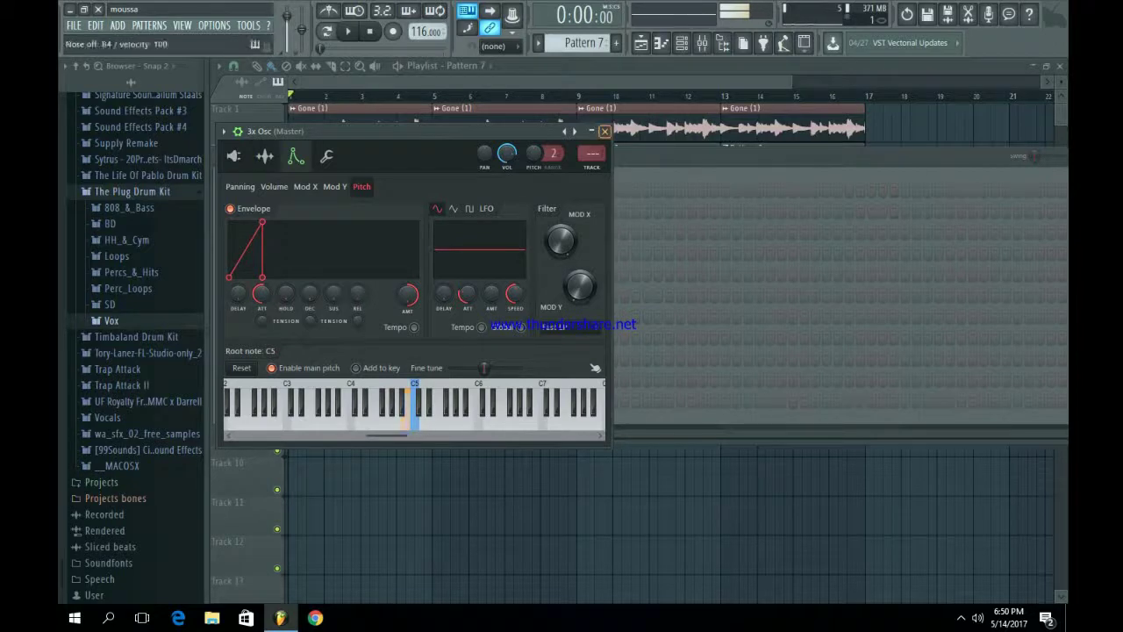
- Draw a one-bar B4 note for 3x Osc at bar 1 of Pattern 7 and play the pattern
click(605, 131)
right_click(345, 397)
click(371, 401)
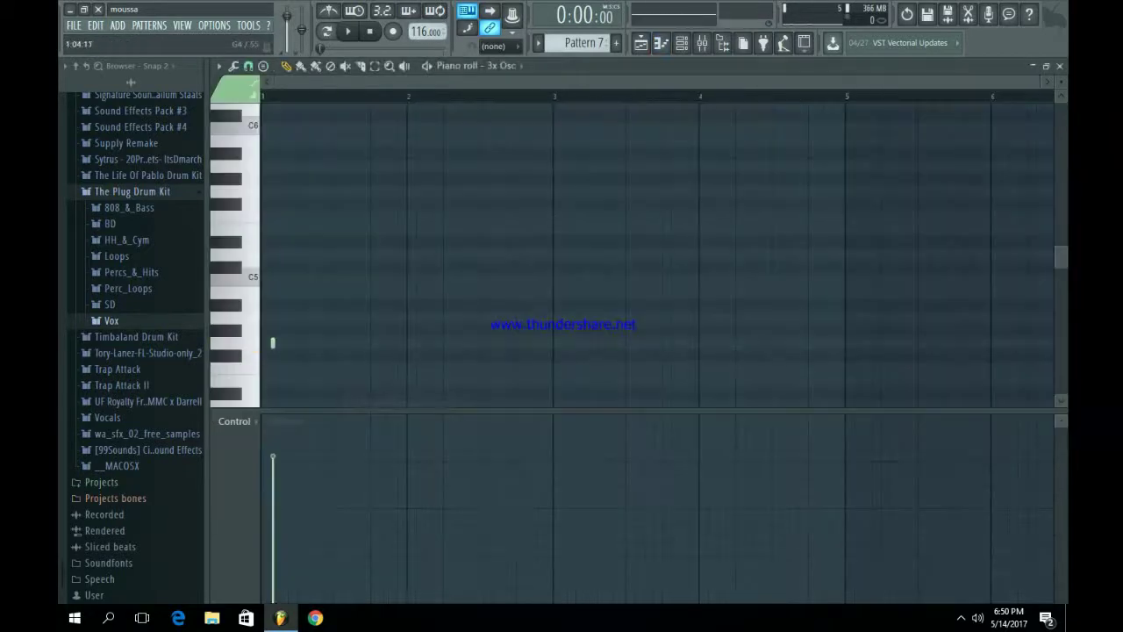
click(259, 295)
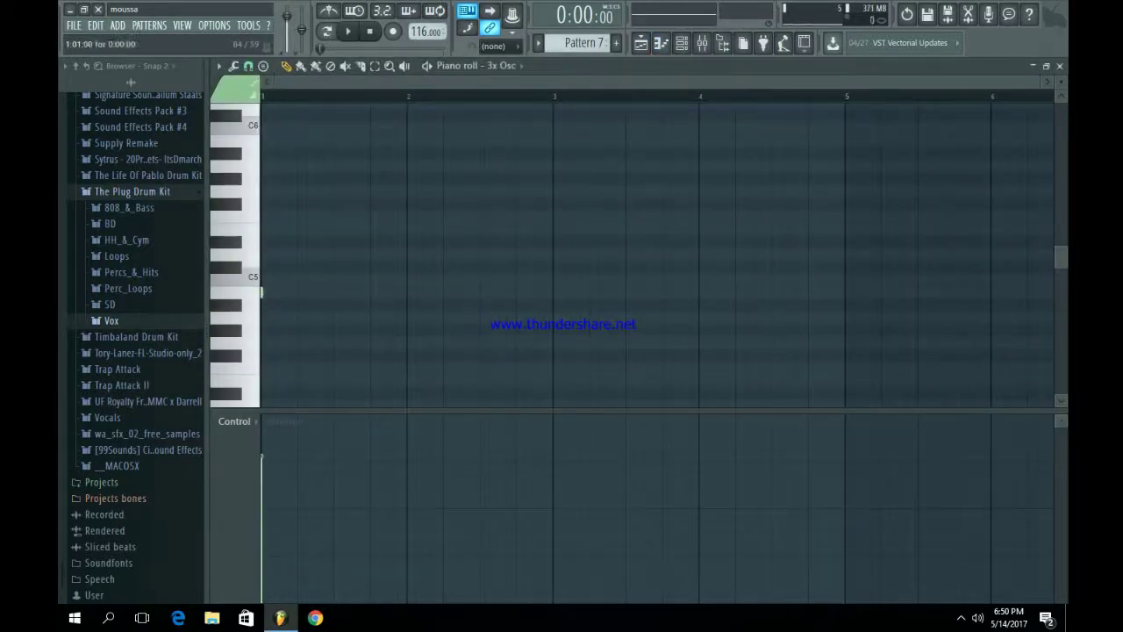
click(262, 293)
drag(280, 292, 393, 292)
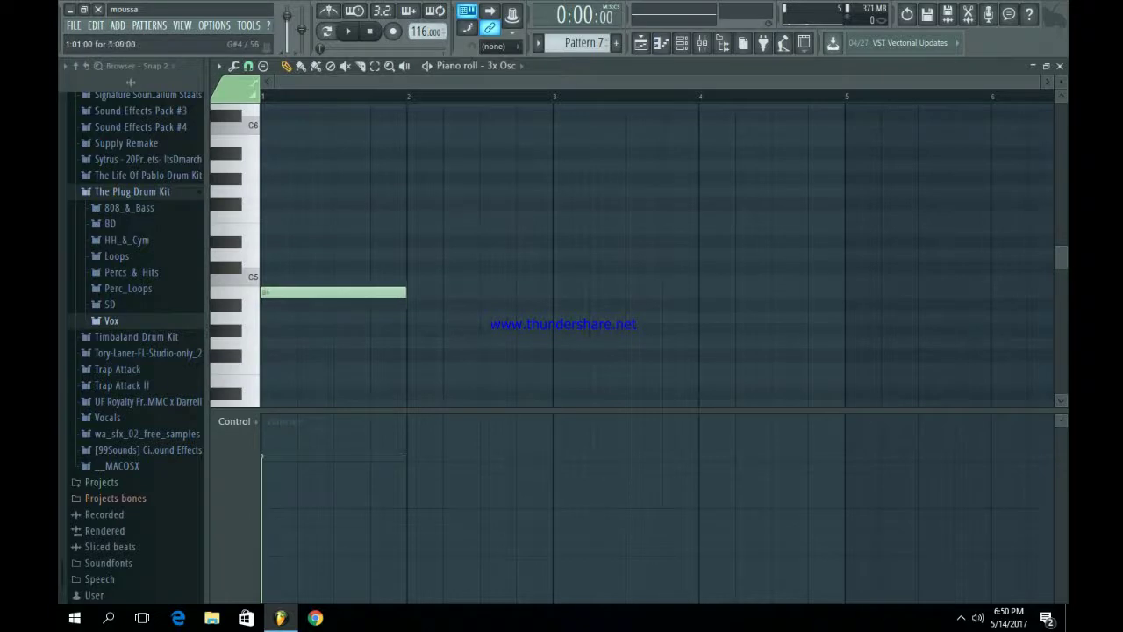
key(space)
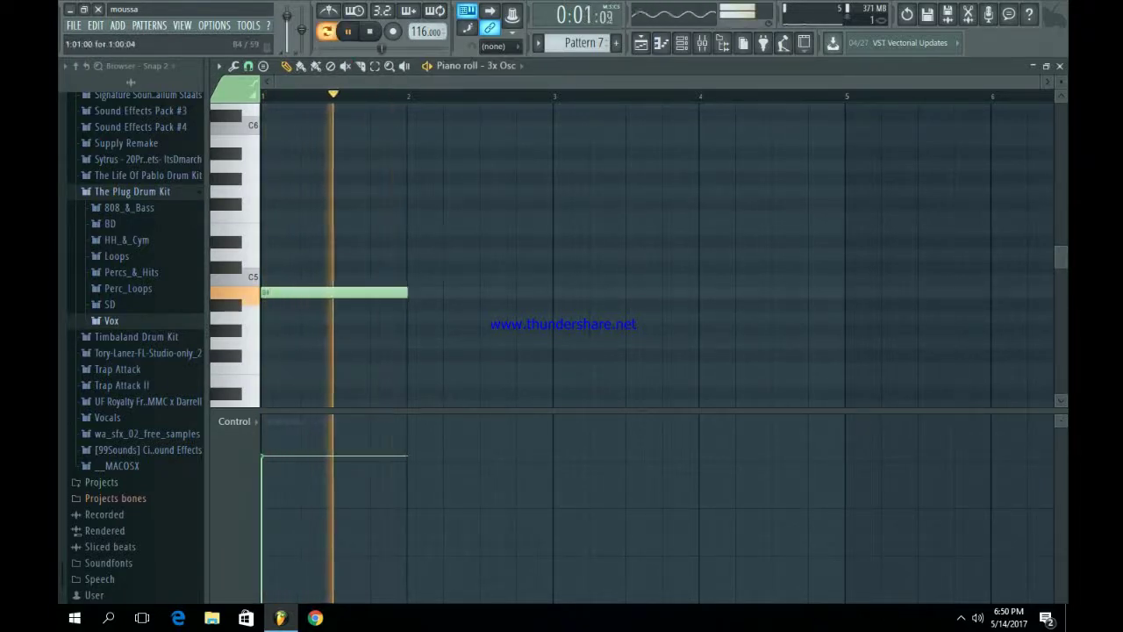
key(space)
- Place a Pattern 7 clip at bar 8 on Track 8 of the playlist
key(F5)
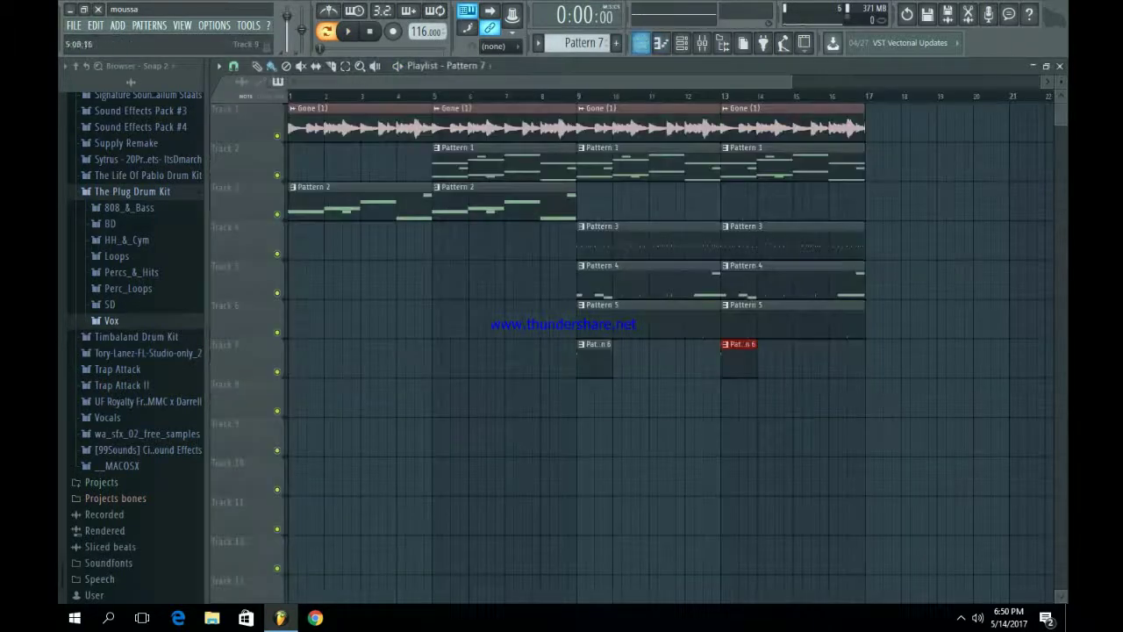
drag(508, 386, 541, 386)
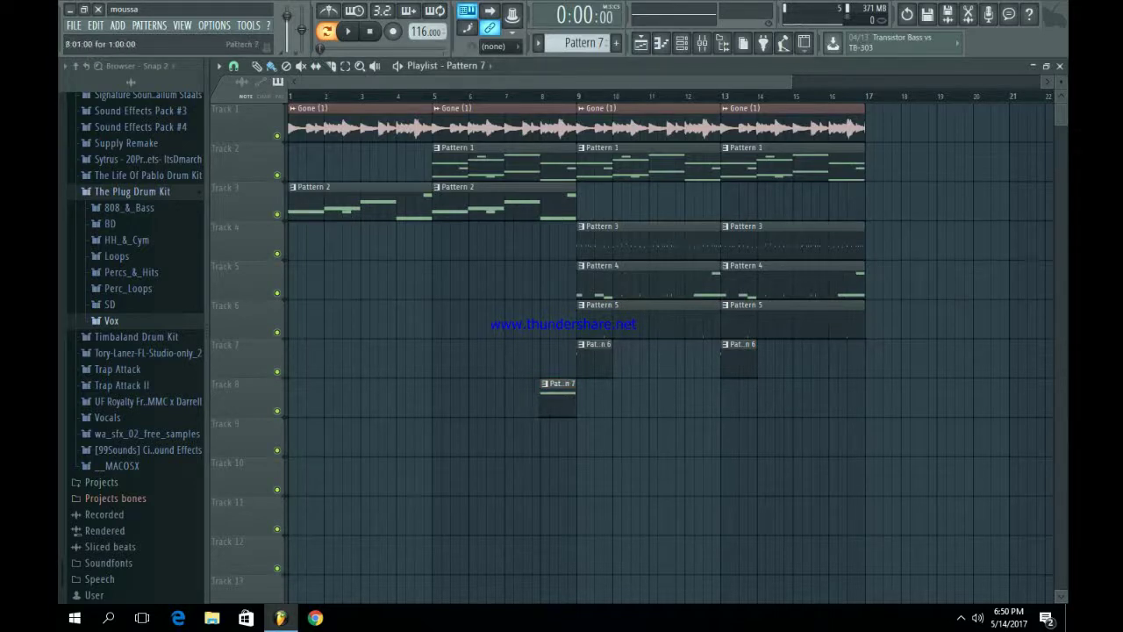
- Select all clips in bars 9 to 16 on Tracks 1 to 7 and duplicate them to start at bar 17
drag(946, 457, 604, 103)
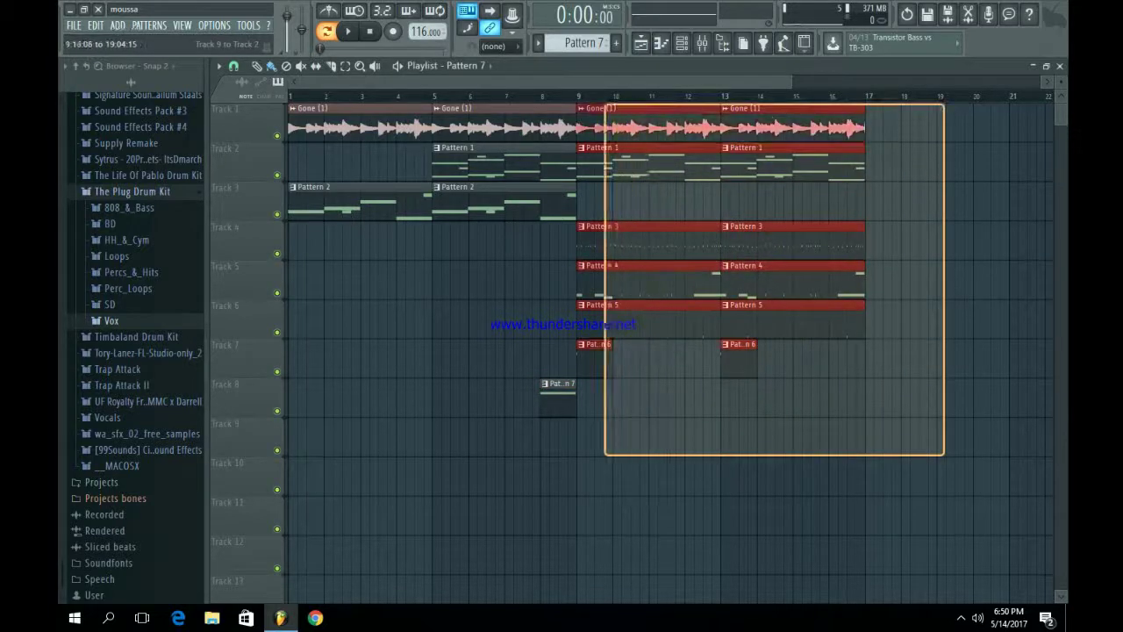
key(ctrl+b)
key(Escape)
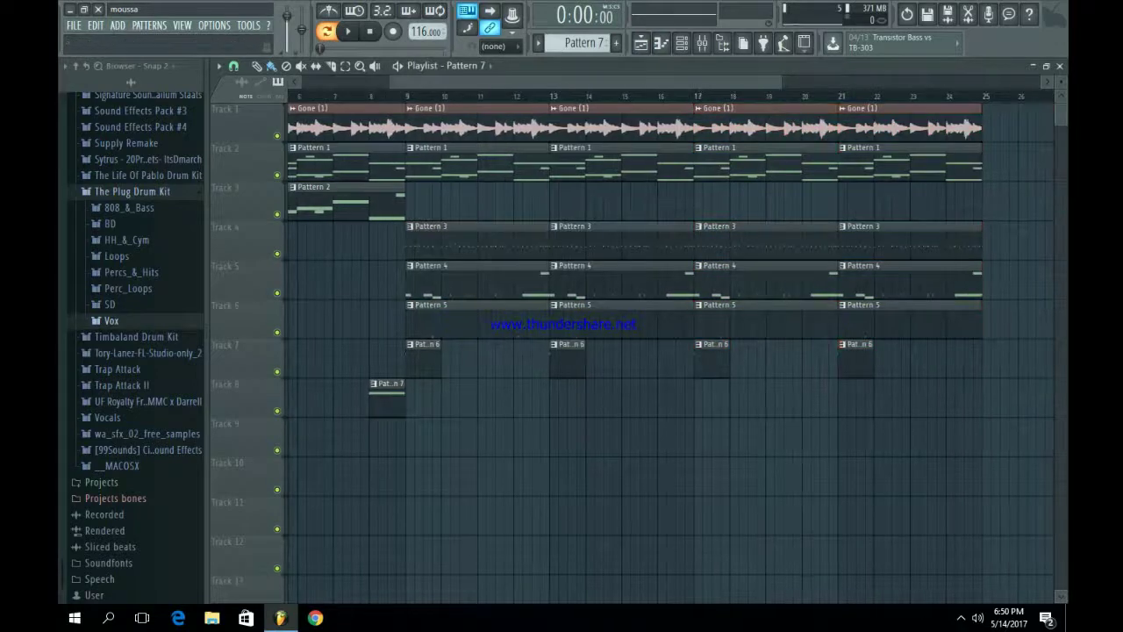
scroll(416, 320, down, 2)
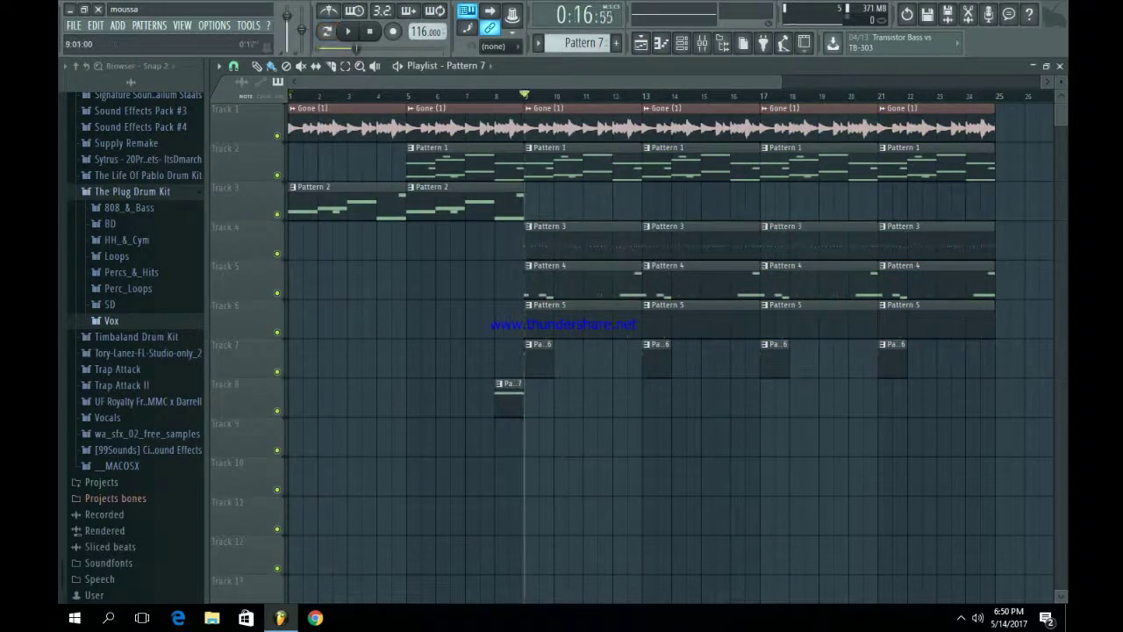
- Play the song from bar 9 and adjust the 808_Mad1_C2 channel's volume
key(space)
key(space)
key(F6)
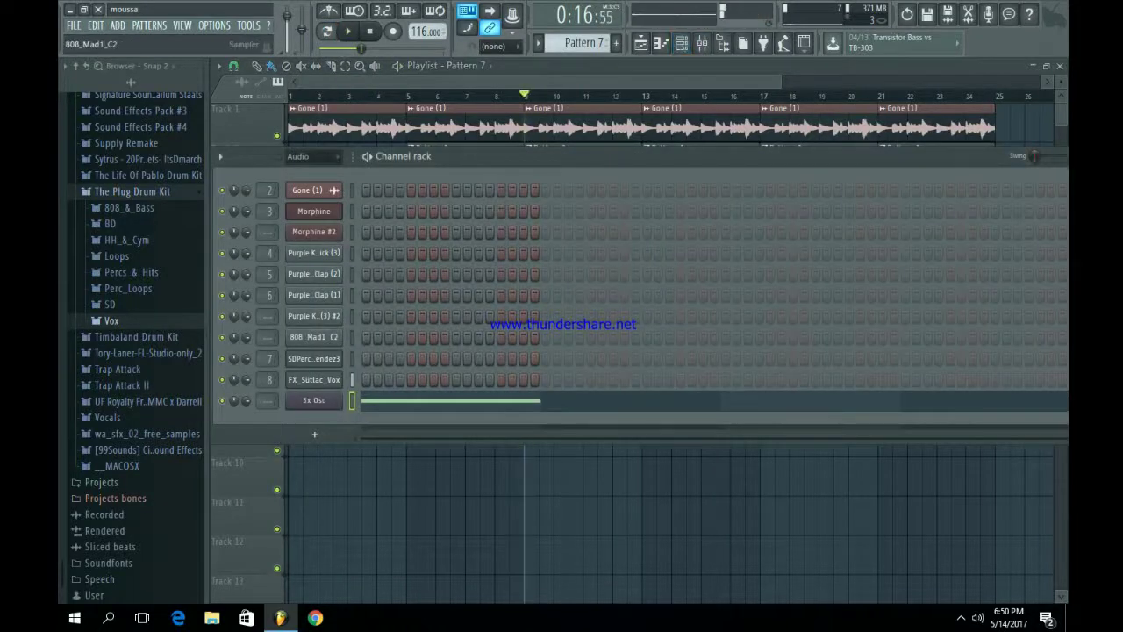
click(314, 337)
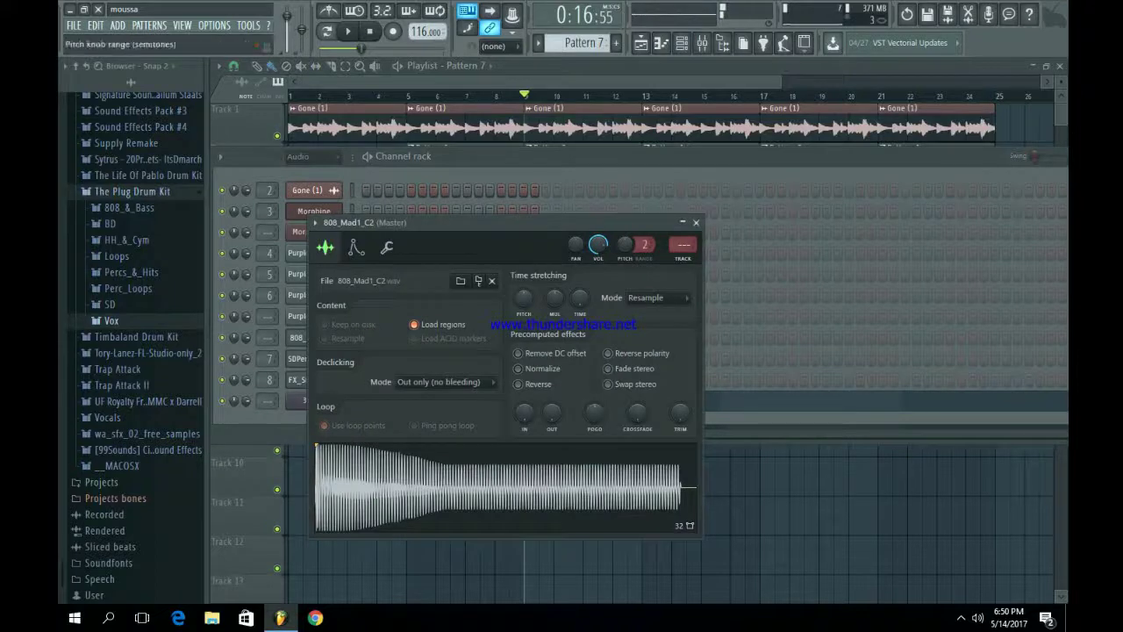
key(space)
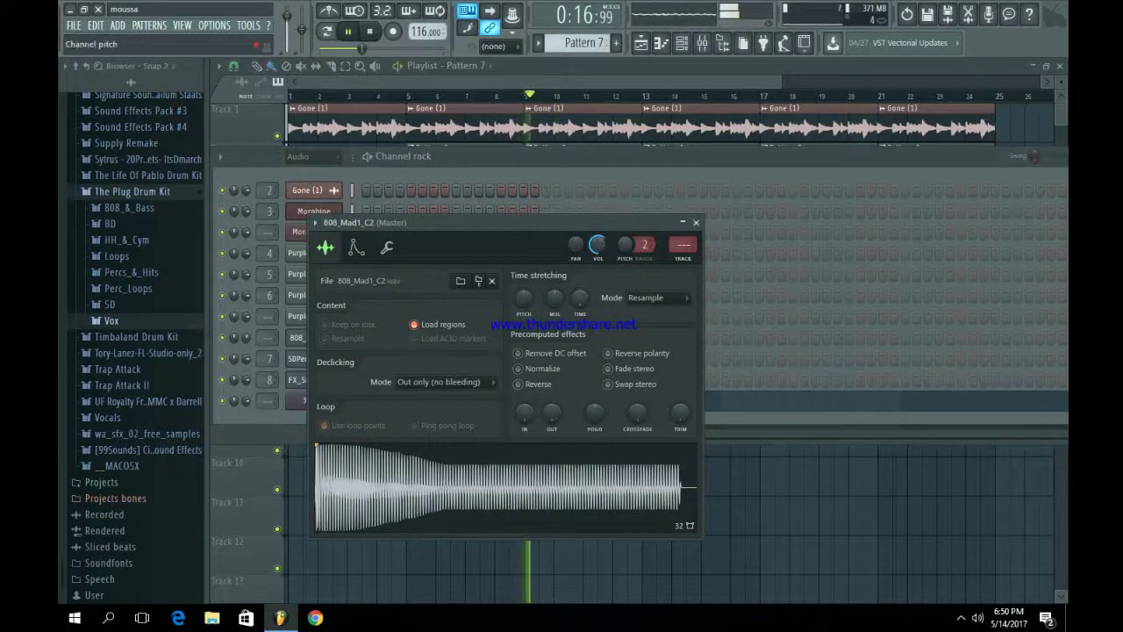
key(space)
click(696, 223)
key(F6)
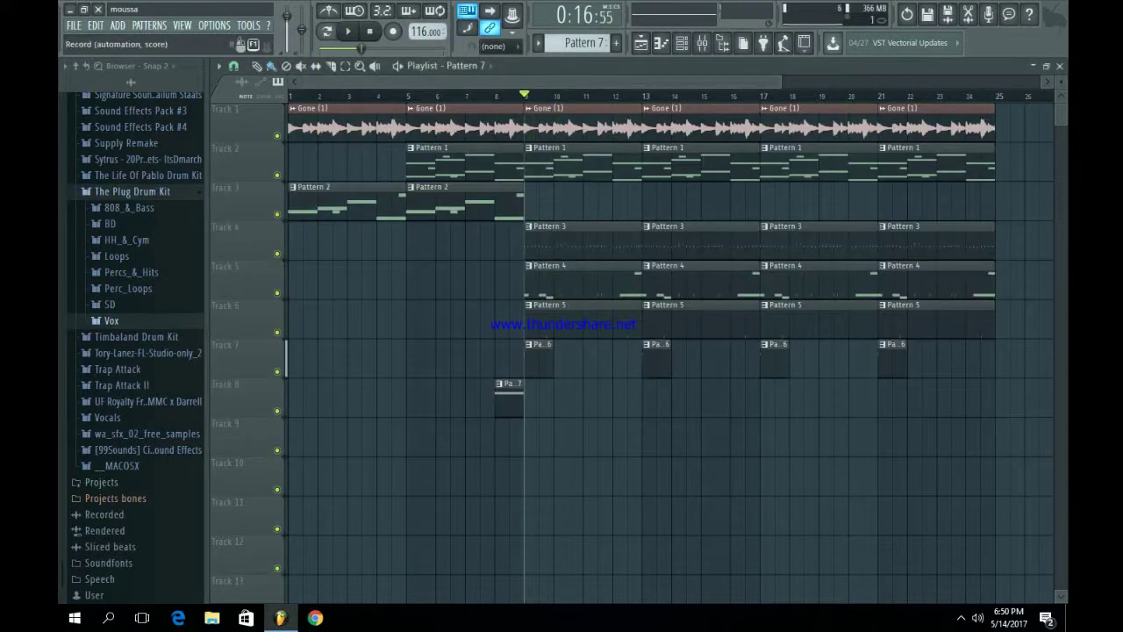
- Play the song from the beginning and request a new project, moving the save-changes prompt out of the way
click(369, 31)
key(space)
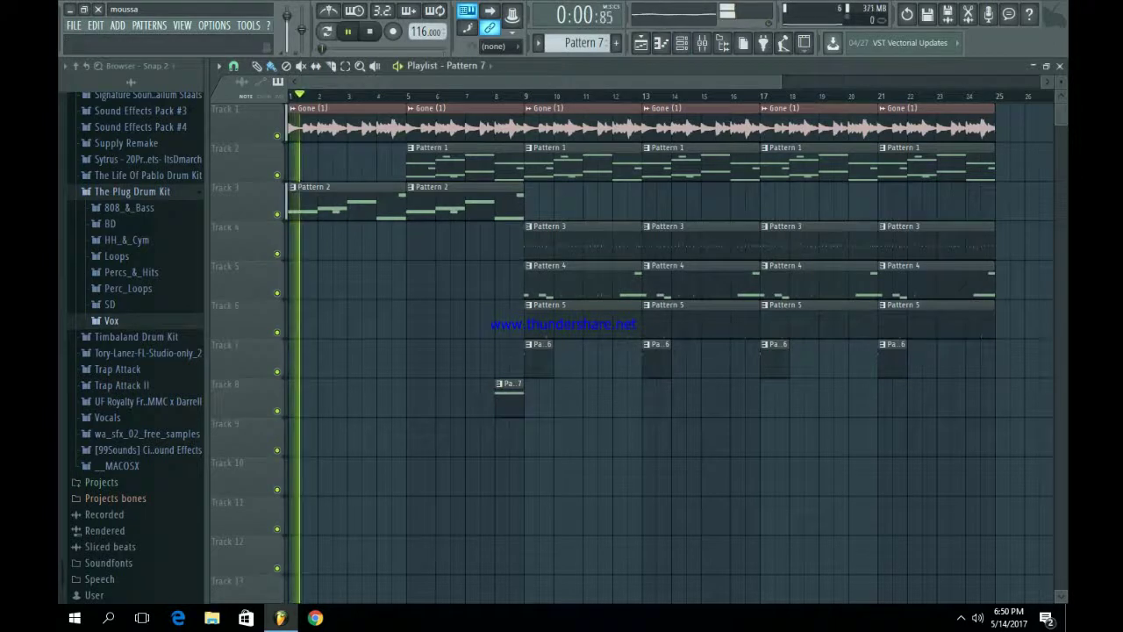
key(ctrl+n)
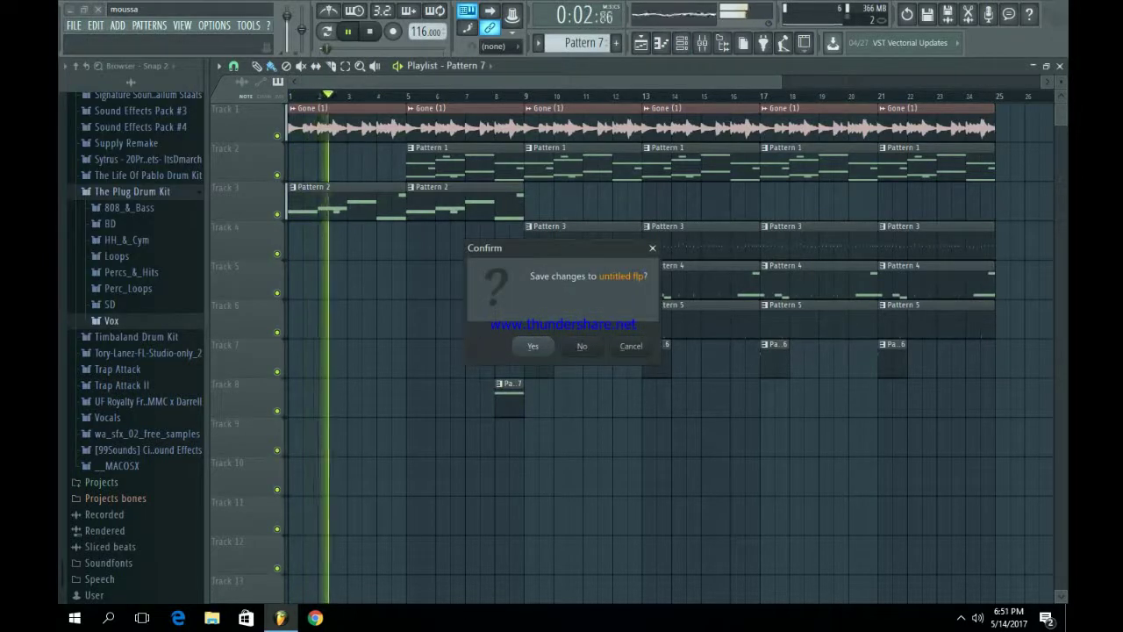
drag(527, 248, 7, 525)
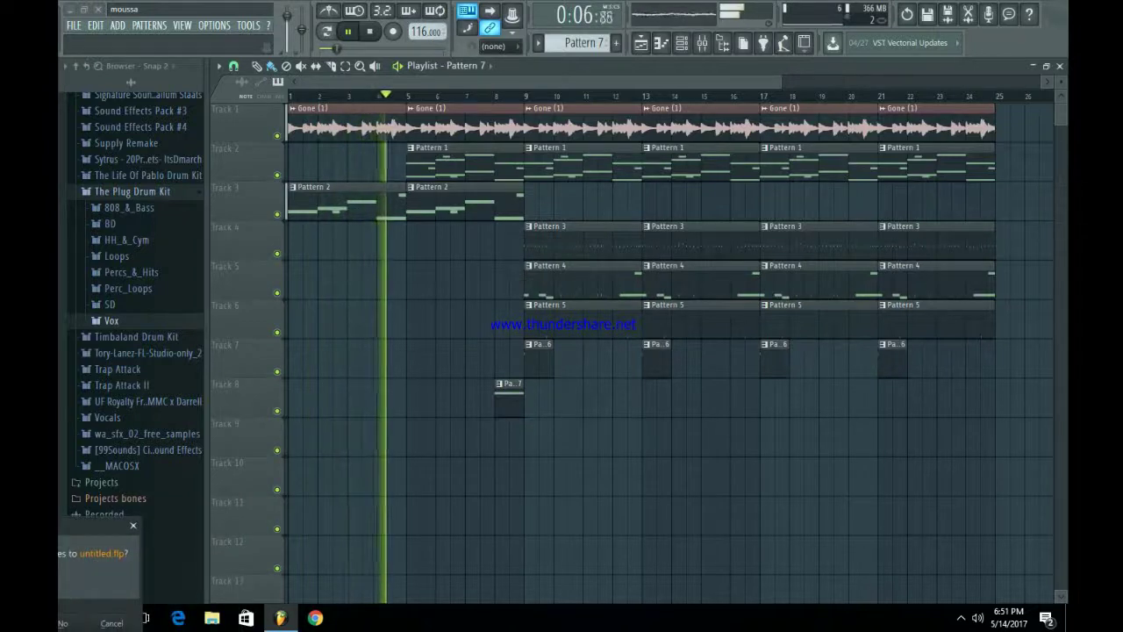